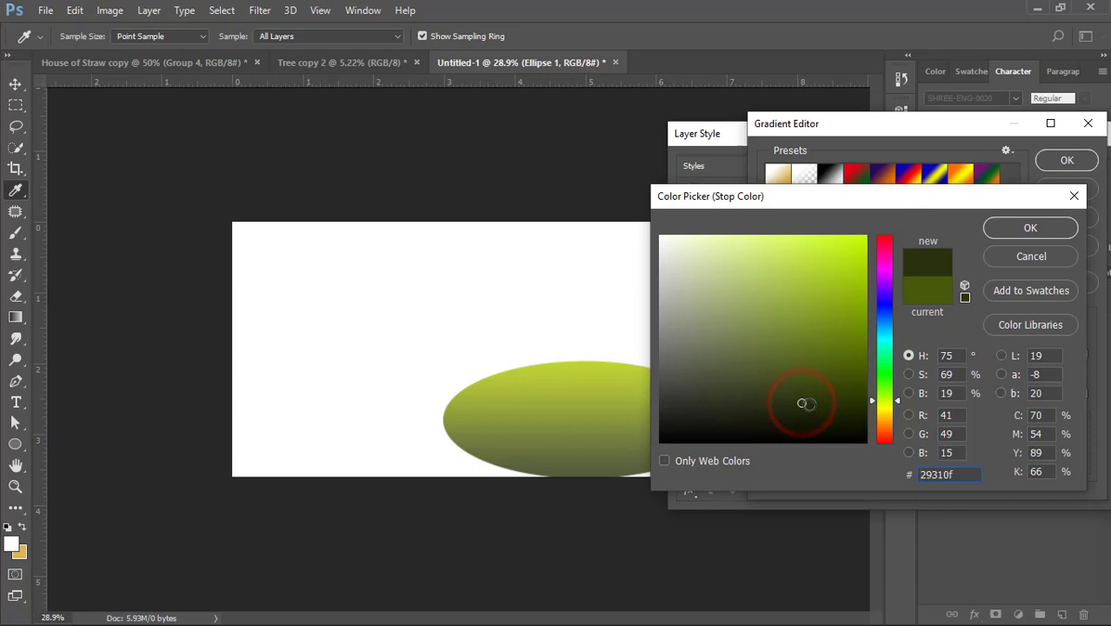
# - Set the gradient's dark stop to 29310f and apply the Gradient Overlay to the ellipse
pyautogui.click(1033, 228)
pyautogui.click(1056, 158)
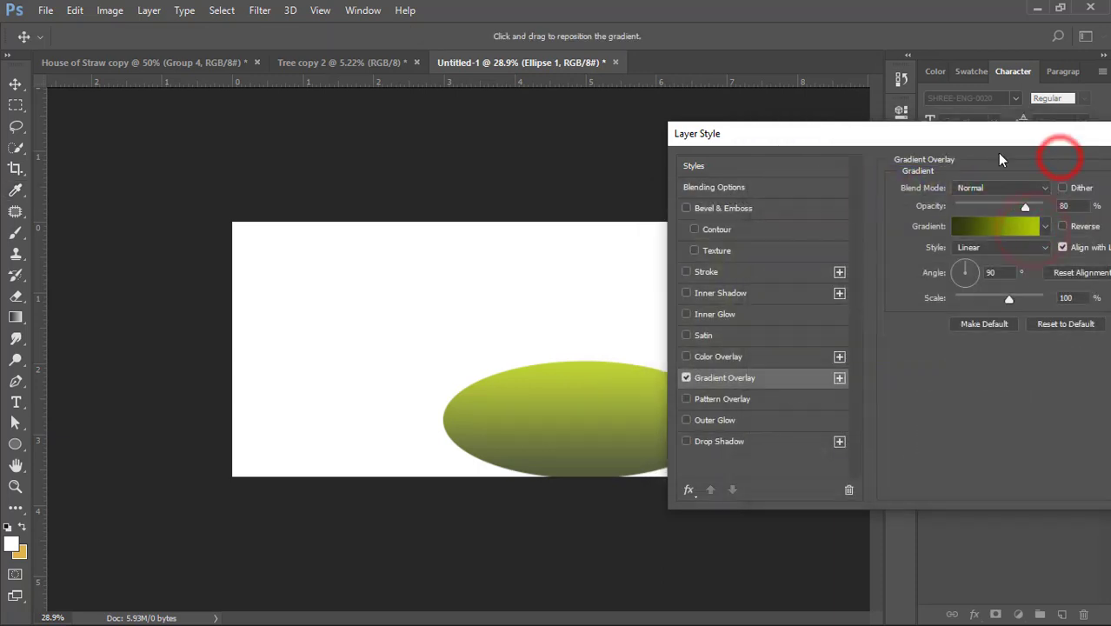
pyautogui.moveTo(987, 137); pyautogui.dragTo(826, 158)
pyautogui.click(1068, 186)
# - Stretch the green ellipse to about 191% width and 109% height so it runs past the canvas's right edge
pyautogui.click(16, 84)
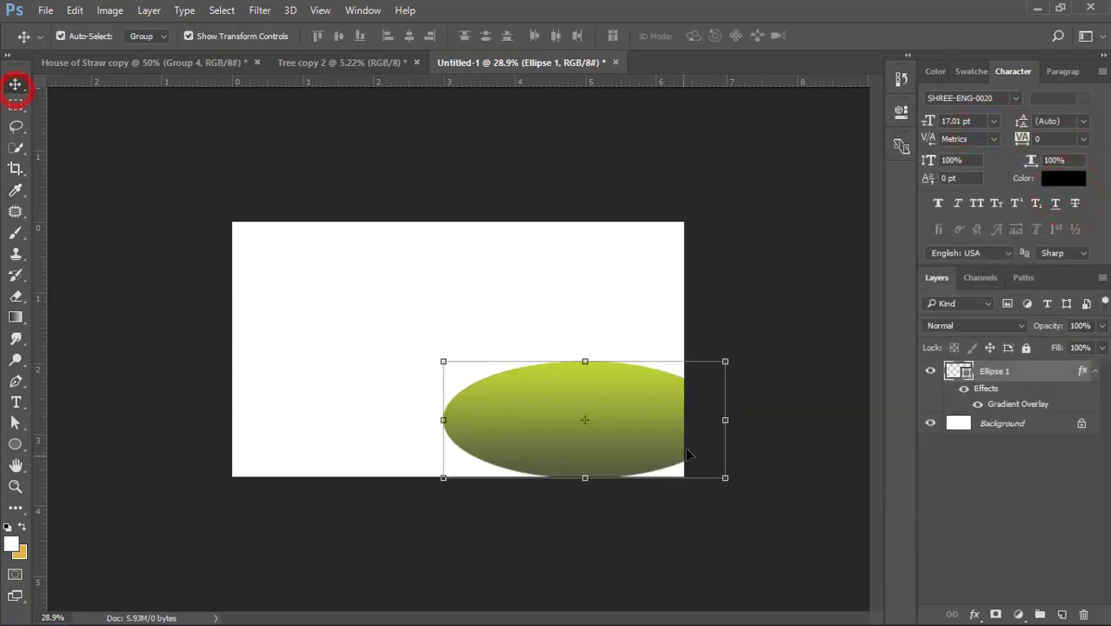
pyautogui.moveTo(726, 422); pyautogui.dragTo(868, 422)
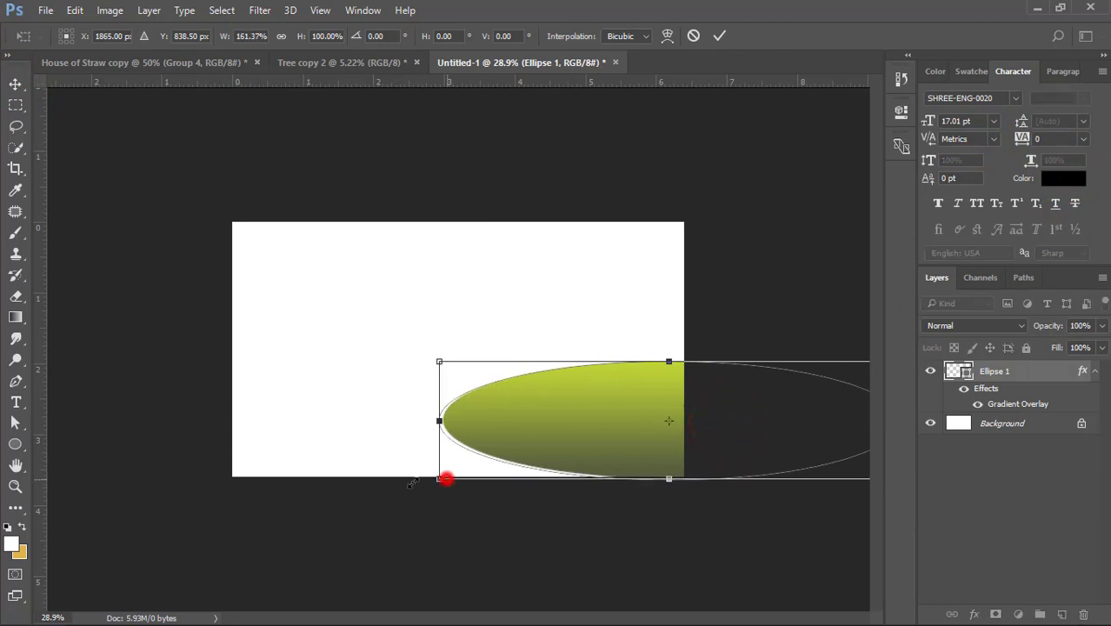
pyautogui.moveTo(443, 477); pyautogui.dragTo(358, 496)
pyautogui.moveTo(629, 502); pyautogui.dragTo(629, 490)
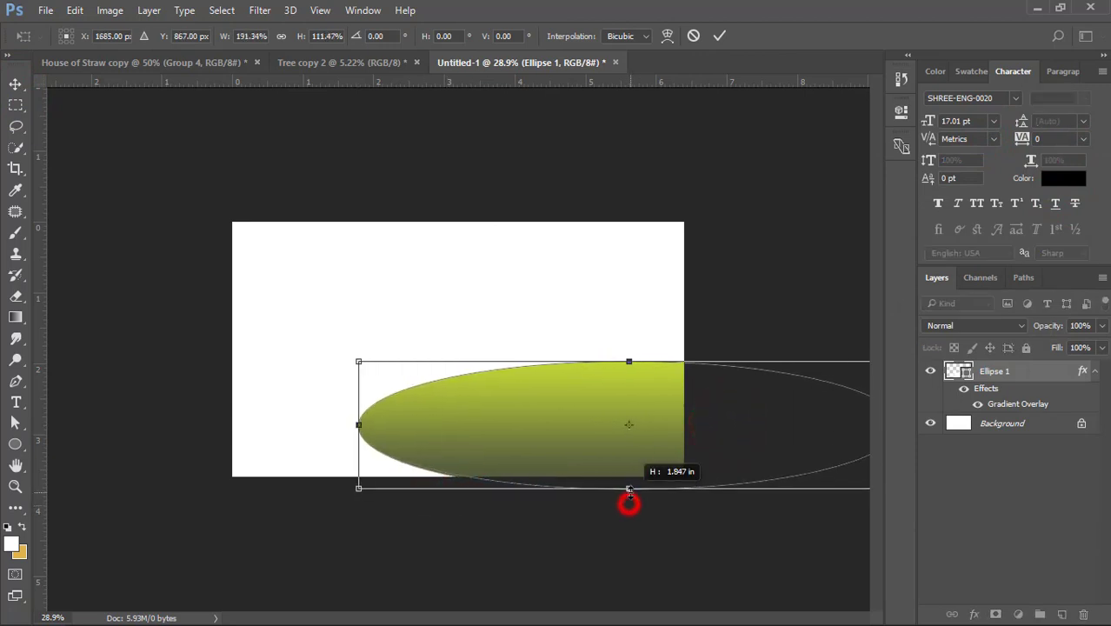
pyautogui.doubleClick(581, 407)
# - Duplicate the green ellipse to the canvas's left side and shrink it into a thin strip above the large ellipse
pyautogui.moveTo(608, 390); pyautogui.dragTo(297, 284)
pyautogui.moveTo(494, 317); pyautogui.dragTo(342, 319)
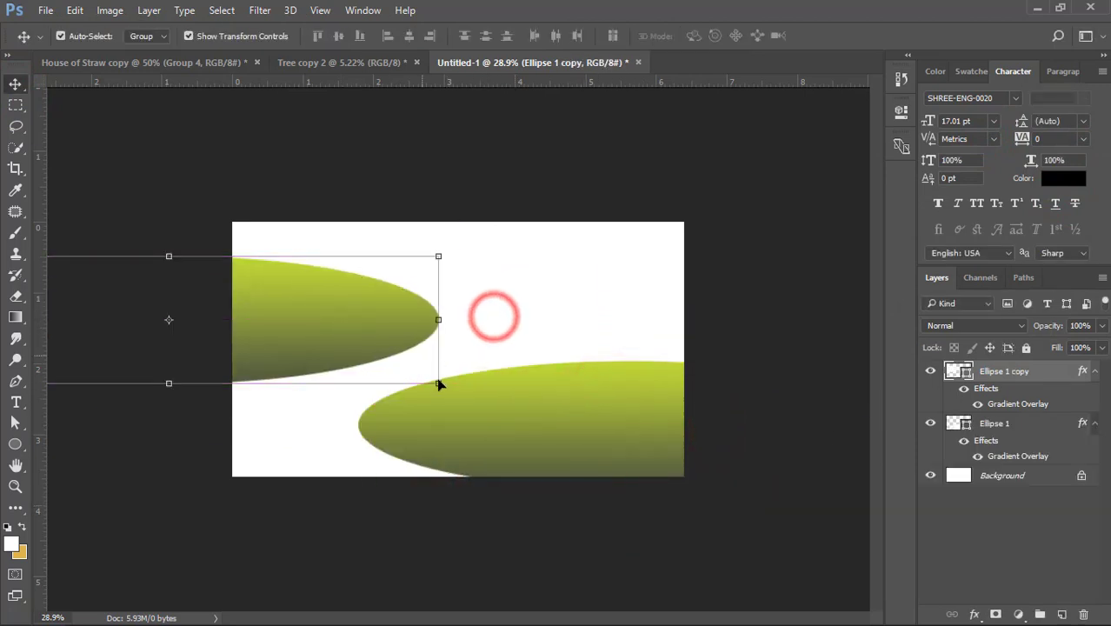
pyautogui.click(439, 384)
pyautogui.moveTo(439, 384); pyautogui.dragTo(347, 327)
pyautogui.doubleClick(347, 325)
pyautogui.moveTo(264, 360); pyautogui.dragTo(265, 348)
pyautogui.doubleClick(339, 323)
pyautogui.moveTo(339, 322); pyautogui.dragTo(392, 335)
pyautogui.doubleClick(450, 331)
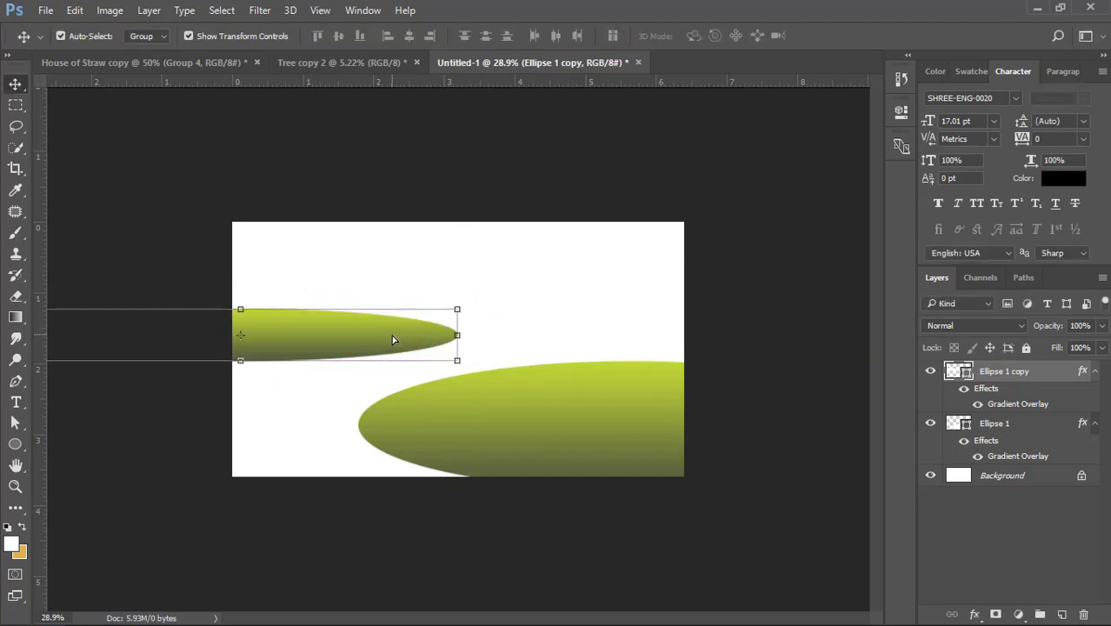
# - Select both ellipses together and reduce their height to about 86%
pyautogui.moveTo(414, 270); pyautogui.dragTo(467, 385)
pyautogui.moveTo(458, 310); pyautogui.dragTo(460, 334)
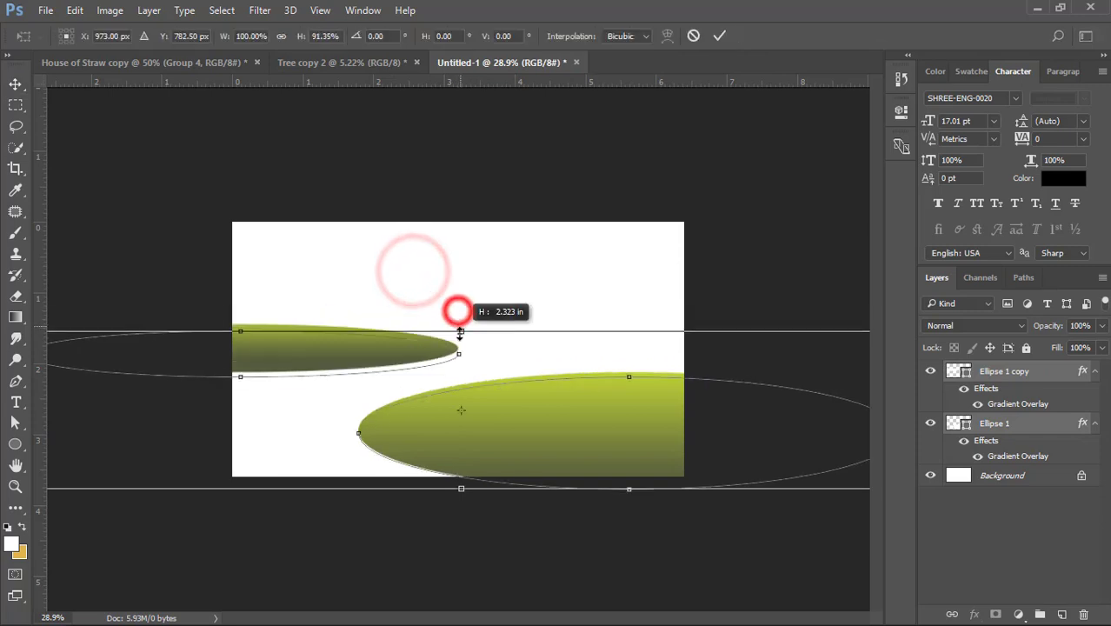
pyautogui.doubleClick(473, 392)
pyautogui.click(497, 293)
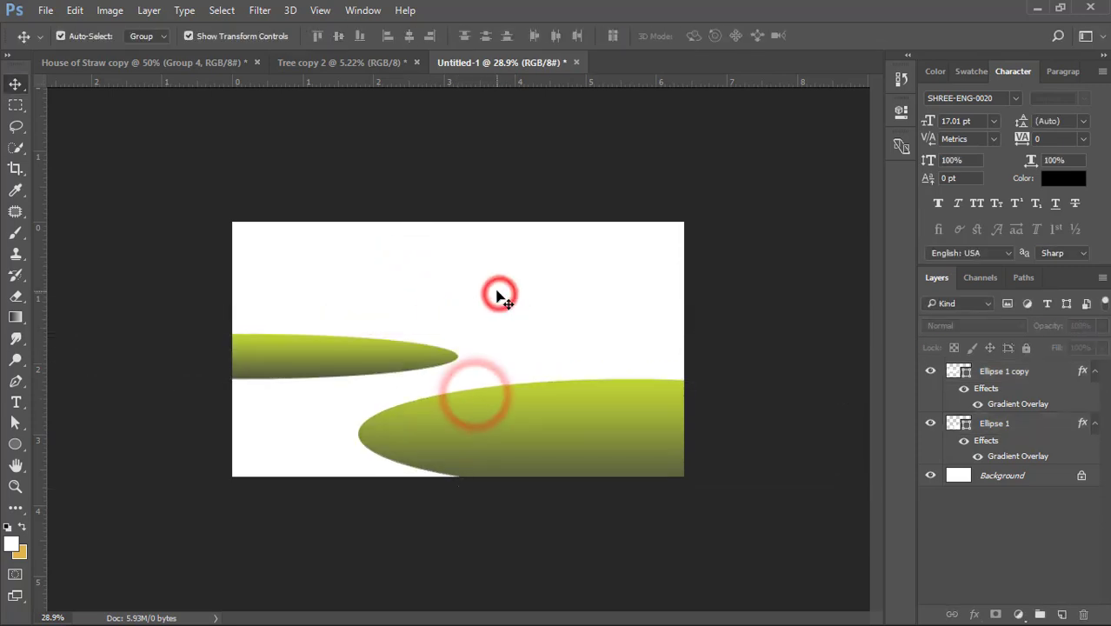
# - Copy the leafy tree group from the Tree copy 2 document into Untitled-1
pyautogui.click(369, 65)
pyautogui.hotkey('ctrl', '0')
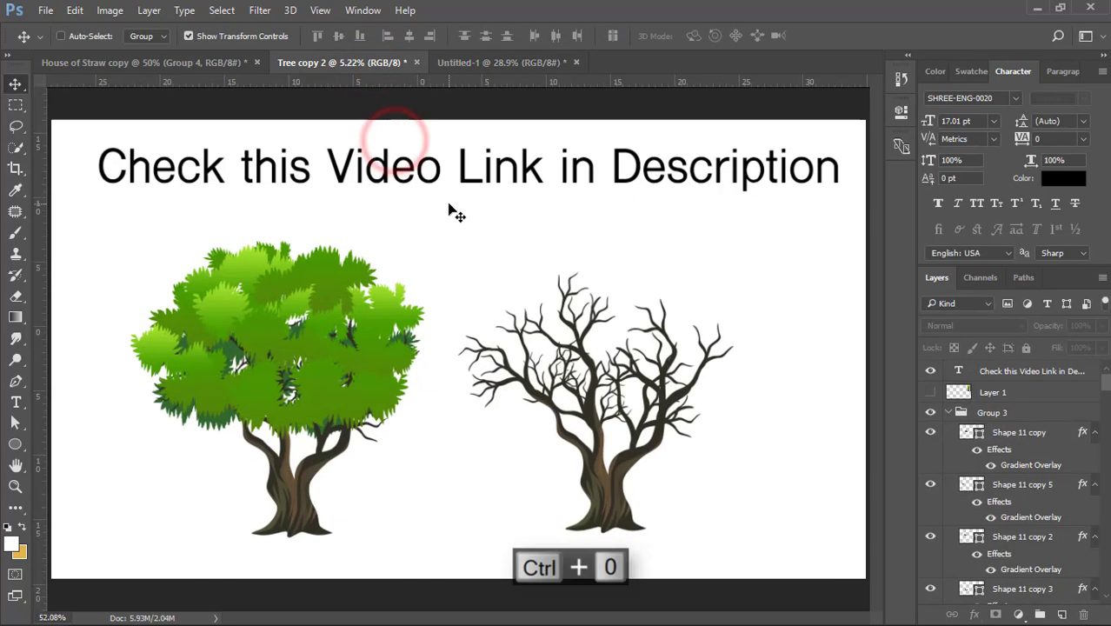
pyautogui.moveTo(311, 282); pyautogui.dragTo(508, 262)
# - Convert the tree group to a smart object and move it onto the right part of the large hill
pyautogui.rightClick(1019, 371)
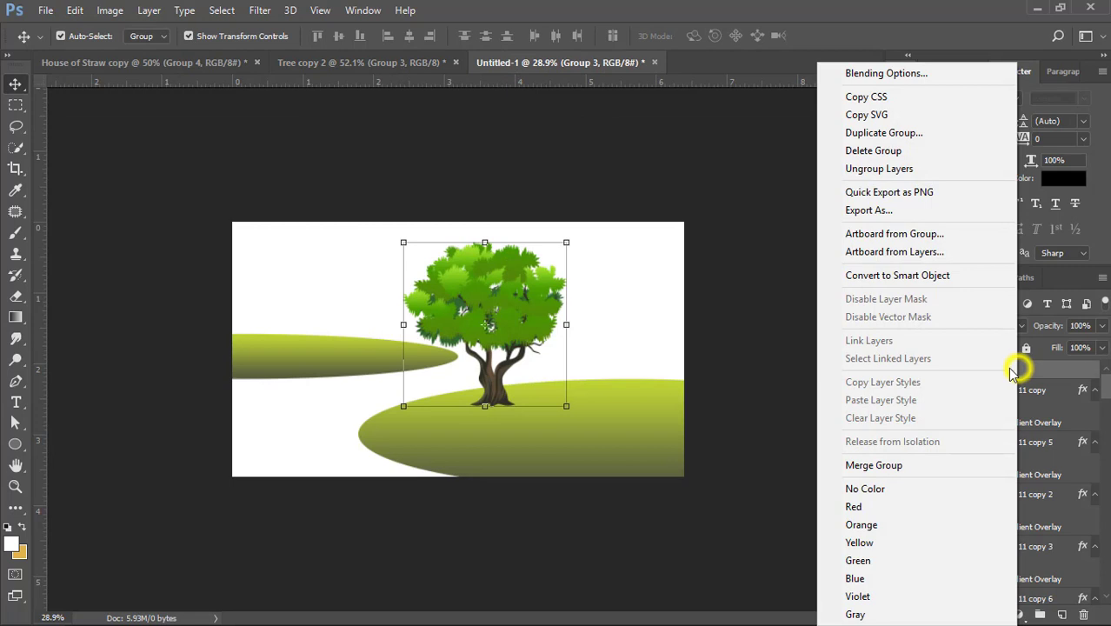
pyautogui.click(877, 275)
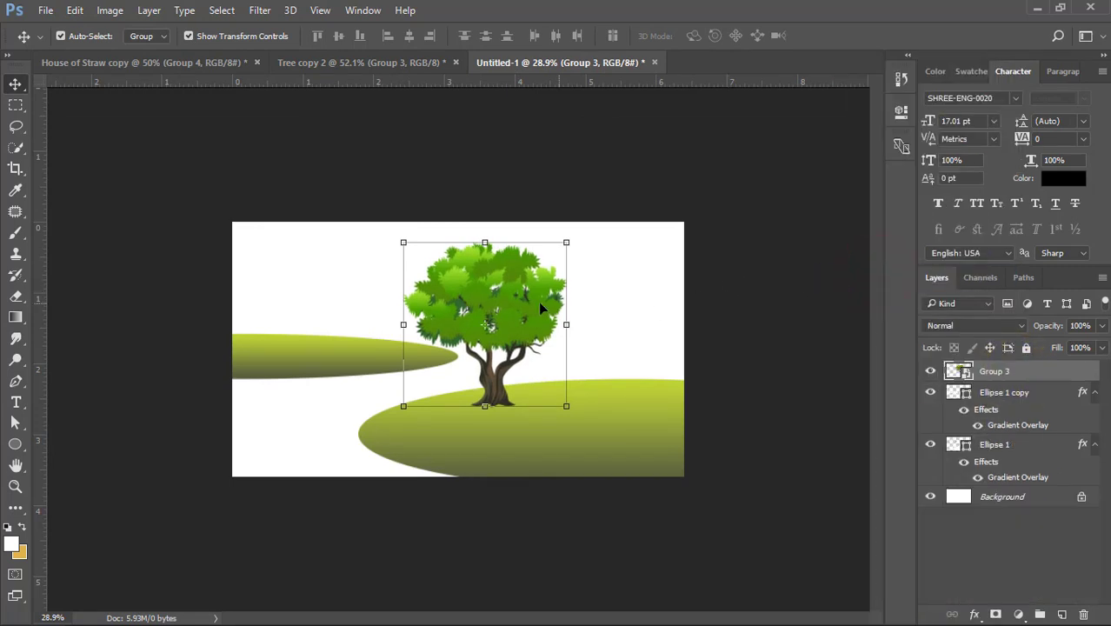
pyautogui.moveTo(532, 302); pyautogui.dragTo(633, 333)
# - Copy the straw house group from House of Straw copy into Untitled-1 and convert it to a smart object
pyautogui.click(217, 67)
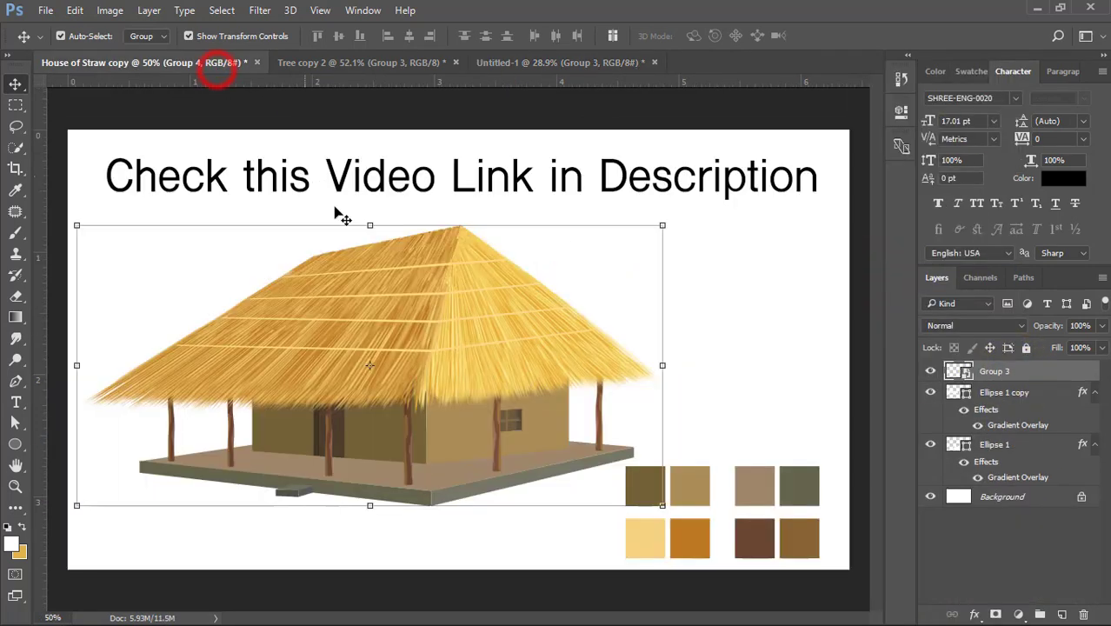
pyautogui.moveTo(422, 288); pyautogui.dragTo(392, 259)
pyautogui.rightClick(1009, 367)
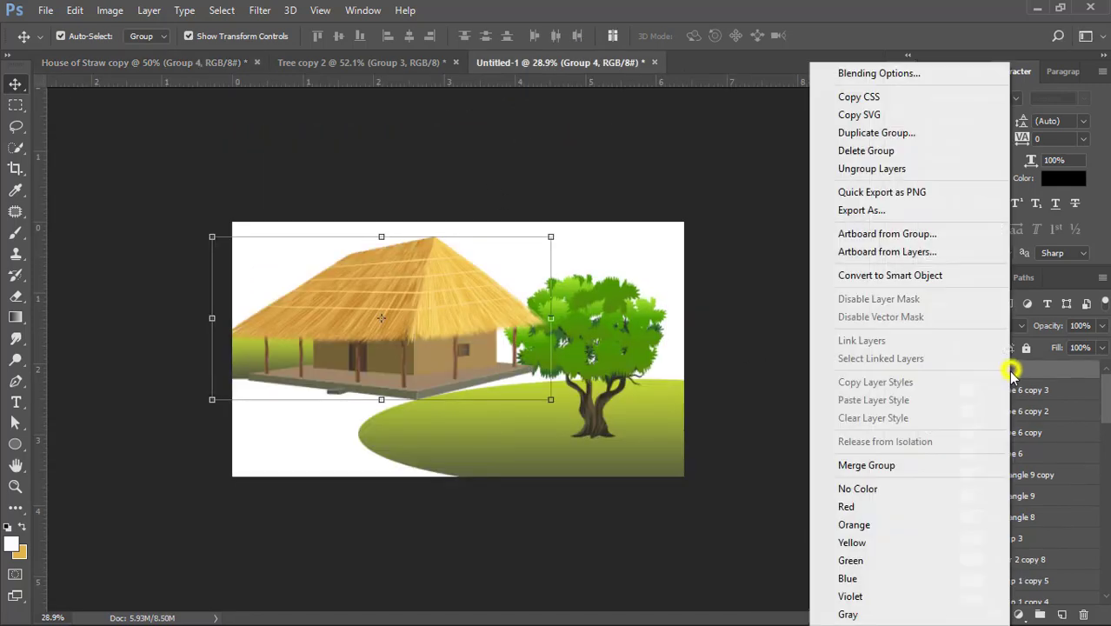
pyautogui.click(870, 278)
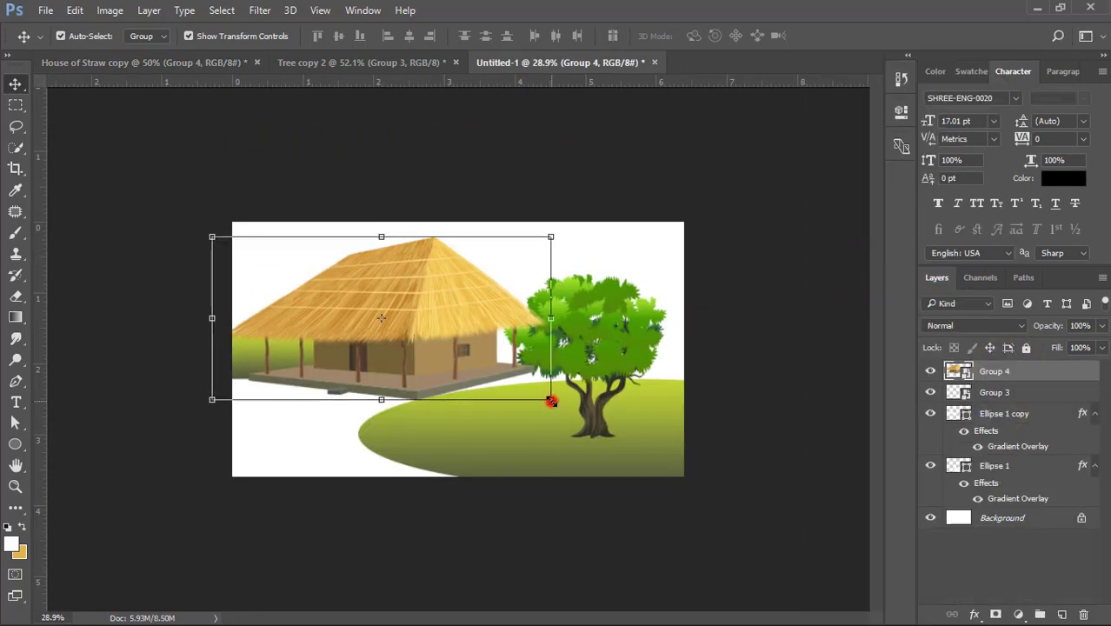
# - Scale the straw house down and move it onto the large hill beside the tree
pyautogui.hotkey('ctrl', 't')
pyautogui.moveTo(551, 400); pyautogui.dragTo(468, 359)
pyautogui.press('Return')
pyautogui.scroll(3, 433, 372)
pyautogui.moveTo(406, 300); pyautogui.dragTo(662, 416)
# - Move the tree closer to the canvas's right edge and stack its layer above the straw house
pyautogui.moveTo(677, 305); pyautogui.dragTo(733, 326)
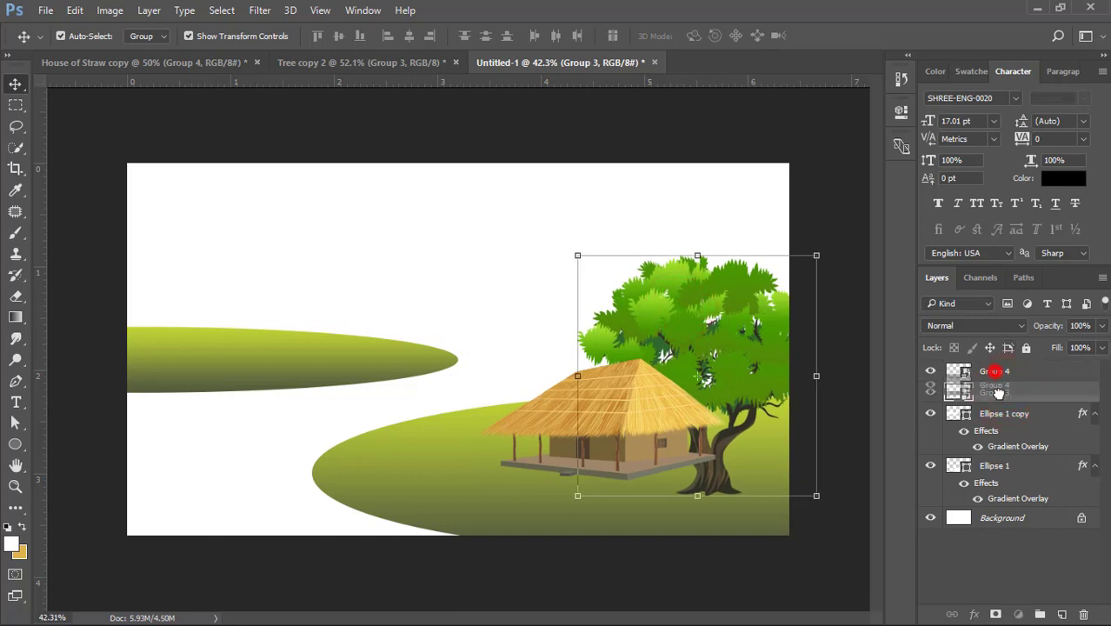
pyautogui.moveTo(1000, 411); pyautogui.dragTo(1000, 405)
pyautogui.click(736, 325)
# - Shift the straw house left on the large hill and enlarge it to about 64%
pyautogui.moveTo(606, 421); pyautogui.dragTo(565, 402)
pyautogui.hotkey('ctrl', 't')
pyautogui.moveTo(689, 334); pyautogui.dragTo(711, 320)
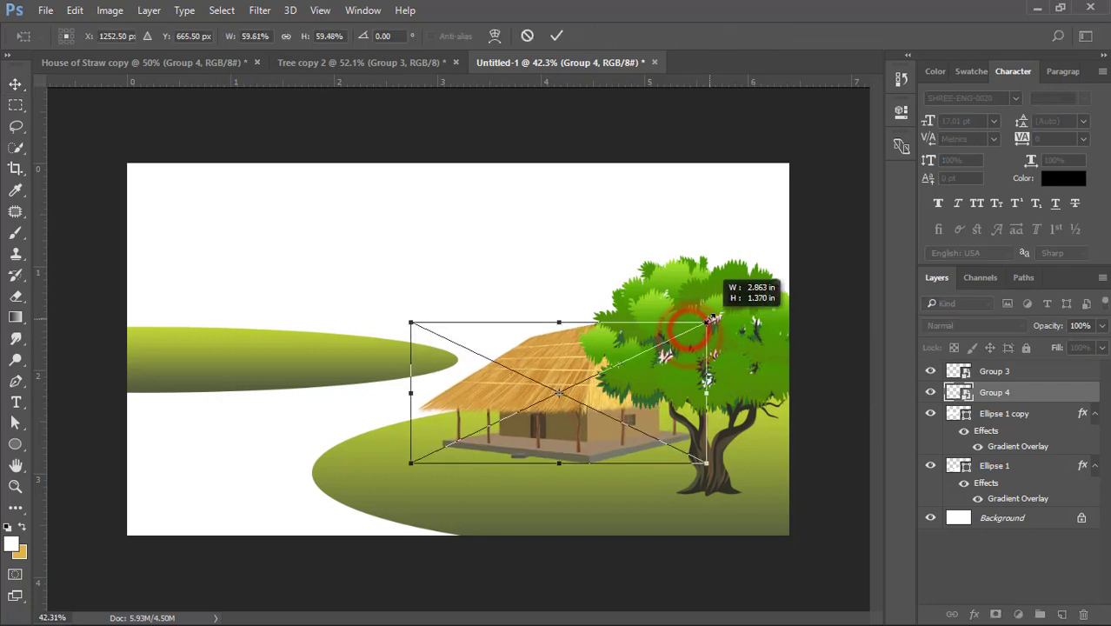
pyautogui.moveTo(570, 356); pyautogui.dragTo(597, 347)
pyautogui.moveTo(735, 314); pyautogui.dragTo(745, 307)
pyautogui.doubleClick(570, 335)
# - Enlarge the tree so it extends past the canvas's right edge and nudge the house slightly down
pyautogui.click(687, 389)
pyautogui.moveTo(819, 256); pyautogui.dragTo(918, 192)
pyautogui.doubleClick(716, 250)
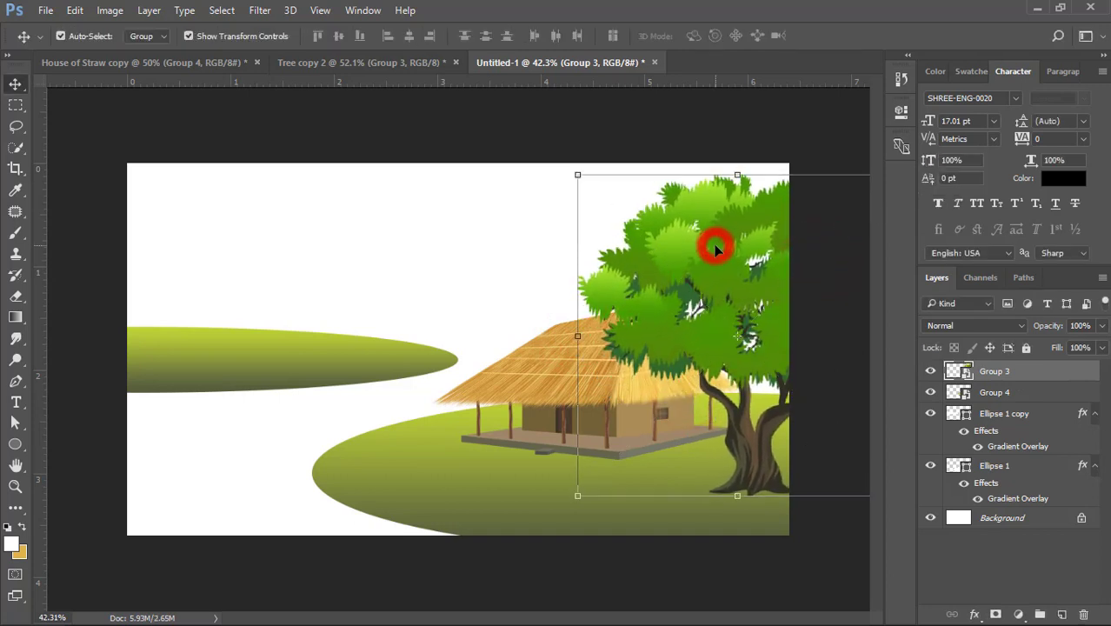
pyautogui.moveTo(704, 259); pyautogui.dragTo(695, 251)
pyautogui.moveTo(599, 388); pyautogui.dragTo(598, 395)
# - Stretch the large hill's left end slightly further left
pyautogui.click(494, 519)
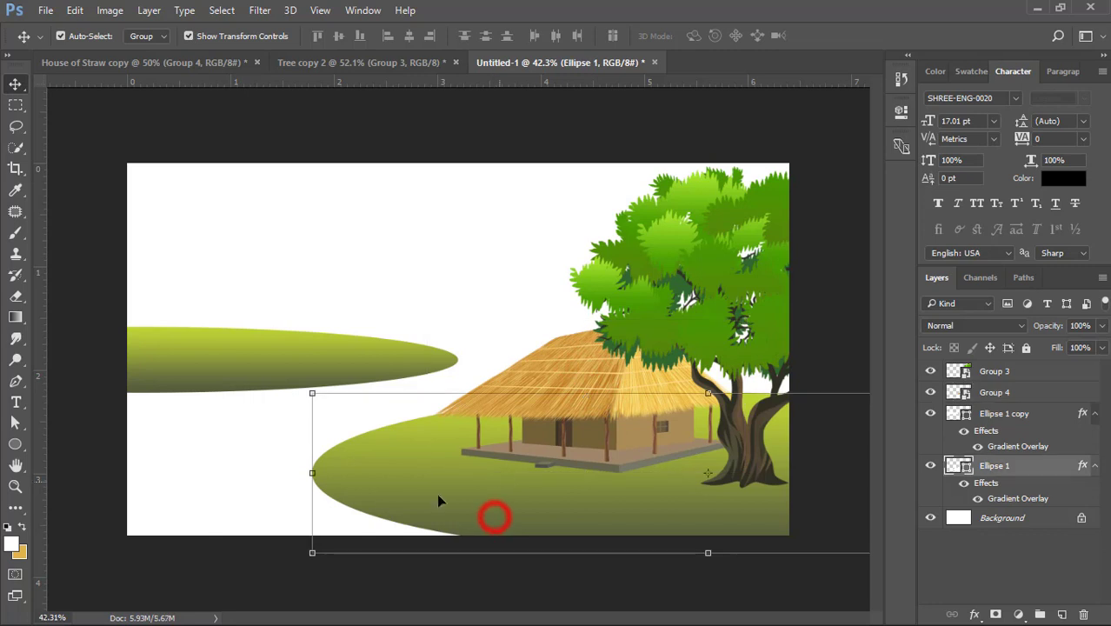
pyautogui.moveTo(310, 469); pyautogui.dragTo(283, 473)
pyautogui.doubleClick(393, 472)
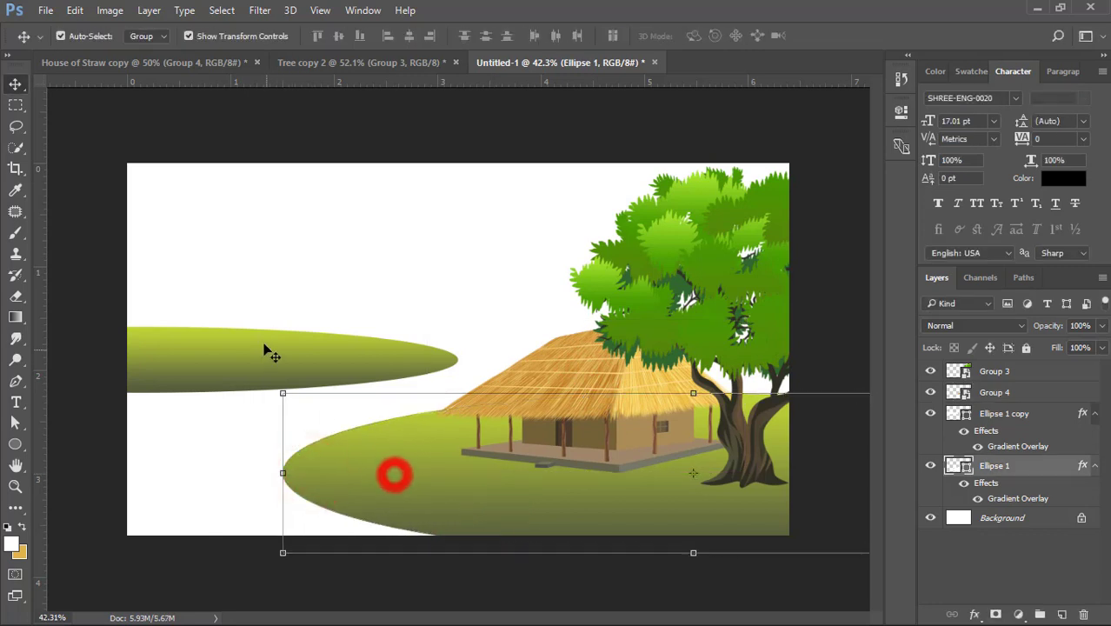
# - Shrink the small left hill and move it slightly down
pyautogui.click(262, 343)
pyautogui.moveTo(456, 389); pyautogui.dragTo(367, 366)
pyautogui.moveTo(293, 355); pyautogui.dragTo(301, 367)
pyautogui.doubleClick(302, 367)
# - Duplicate the straw house over the small left hill and flip the copy horizontally
pyautogui.moveTo(580, 401); pyautogui.dragTo(322, 318)
pyautogui.hotkey('ctrl', 't')
pyautogui.rightClick(458, 321)
pyautogui.click(465, 548)
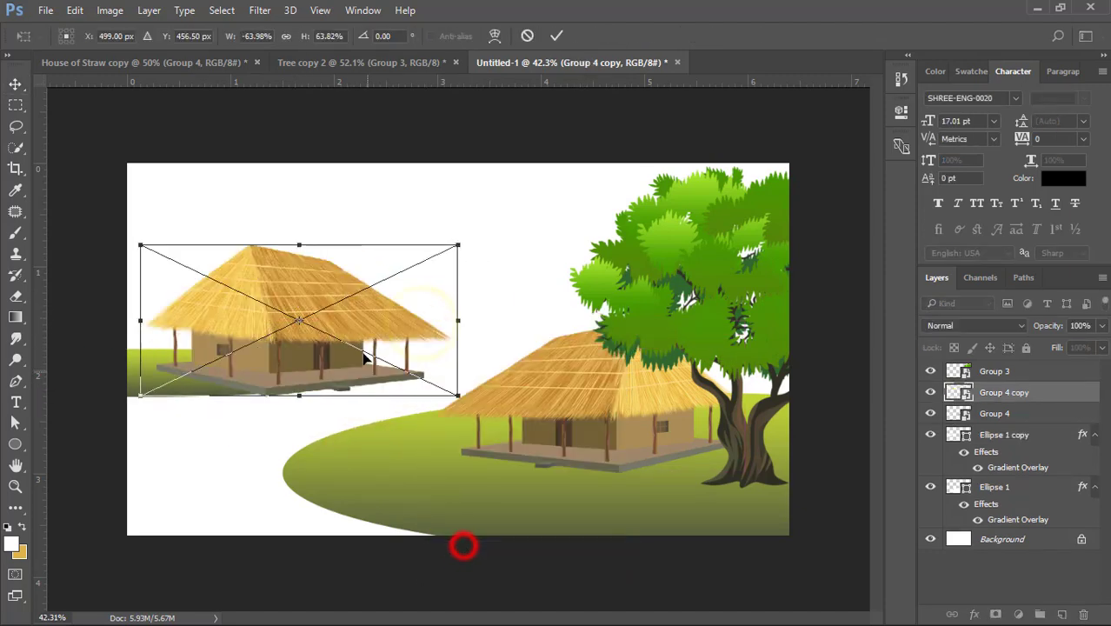
pyautogui.press('Return')
# - Scale the flipped house down to a distant hut and place it on the small left hill
pyautogui.moveTo(458, 395); pyautogui.dragTo(414, 375)
pyautogui.moveTo(355, 338); pyautogui.dragTo(219, 355)
pyautogui.press('Return')
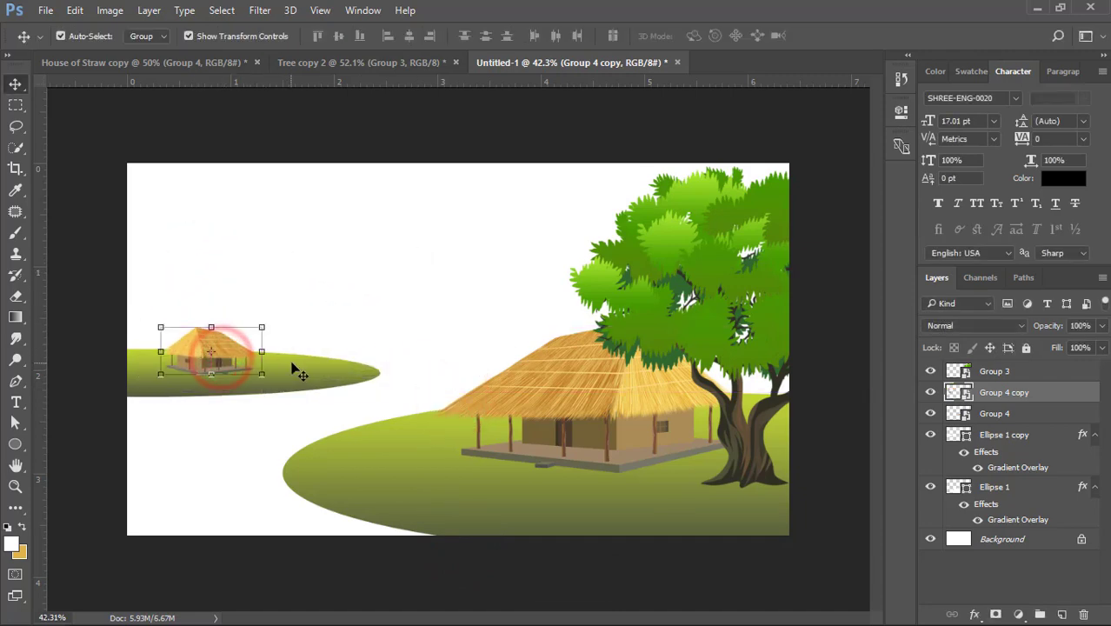
# - Flatten the small left hill to about 55% of its height
pyautogui.click(308, 365)
pyautogui.moveTo(147, 398); pyautogui.dragTo(148, 375)
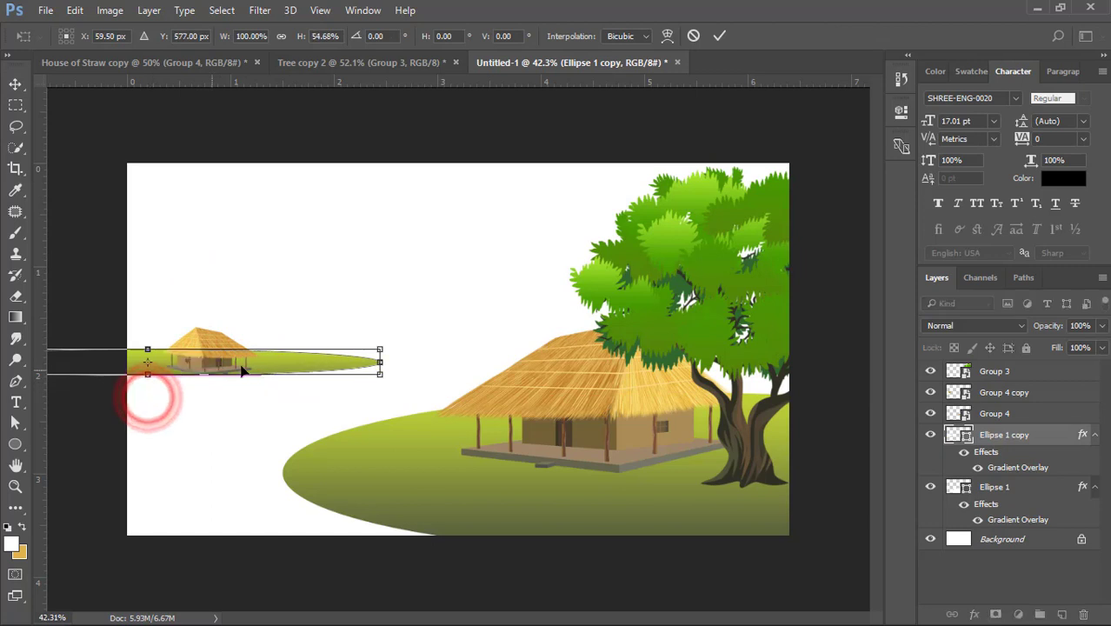
pyautogui.doubleClick(256, 358)
pyautogui.click(334, 271)
# - Duplicate the small hut to its right and reposition the first hut beside it on the small hill
pyautogui.moveTo(213, 341); pyautogui.dragTo(273, 328)
pyautogui.click(278, 291)
pyautogui.moveTo(180, 358); pyautogui.dragTo(195, 335)
pyautogui.click(292, 296)
# - Increase the small hill's height by extending its lower edge beneath the two huts
pyautogui.scroll(4, 327, 350)
pyautogui.click(338, 362)
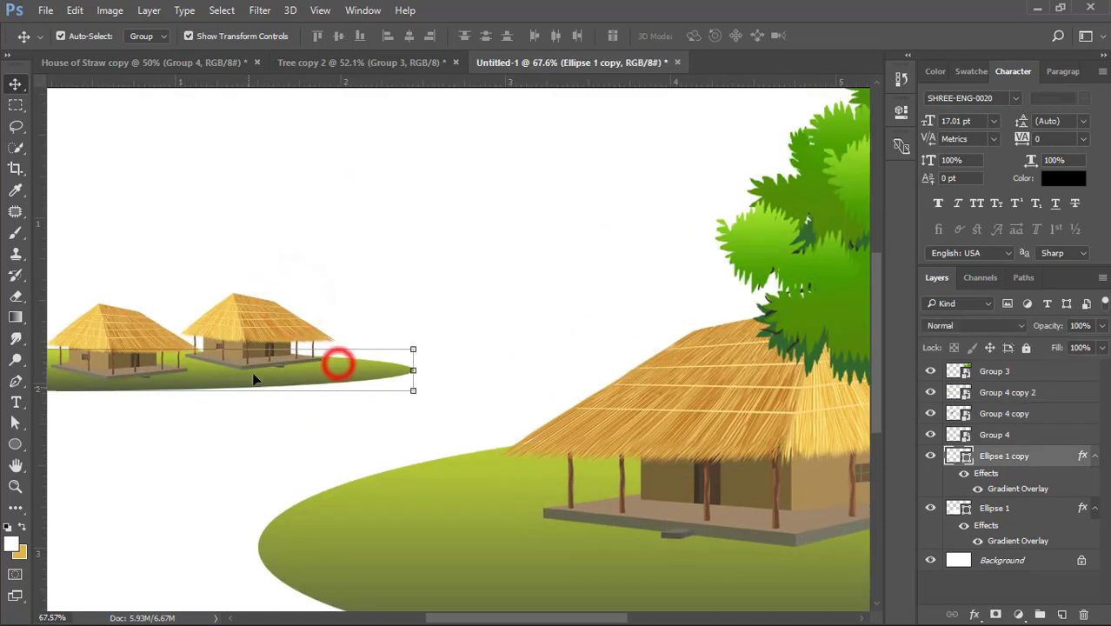
pyautogui.moveTo(264, 337); pyautogui.dragTo(449, 323)
pyautogui.moveTo(230, 378); pyautogui.dragTo(229, 386)
pyautogui.doubleClick(389, 358)
pyautogui.click(367, 422)
pyautogui.hotkey('ctrl', '0')
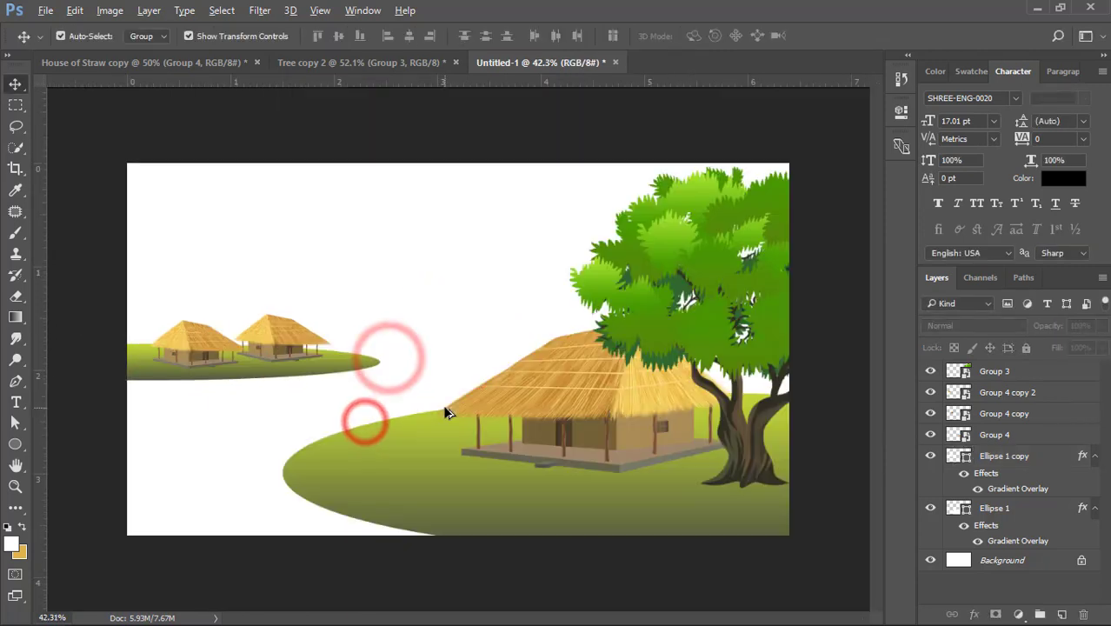
# - Select the small hill with its two huts, enlarge them slightly and move them slightly right and down
pyautogui.click(417, 364)
pyautogui.moveTo(175, 306); pyautogui.dragTo(318, 370)
pyautogui.moveTo(379, 314); pyautogui.dragTo(419, 314)
pyautogui.moveTo(336, 347); pyautogui.dragTo(343, 356)
pyautogui.doubleClick(344, 355)
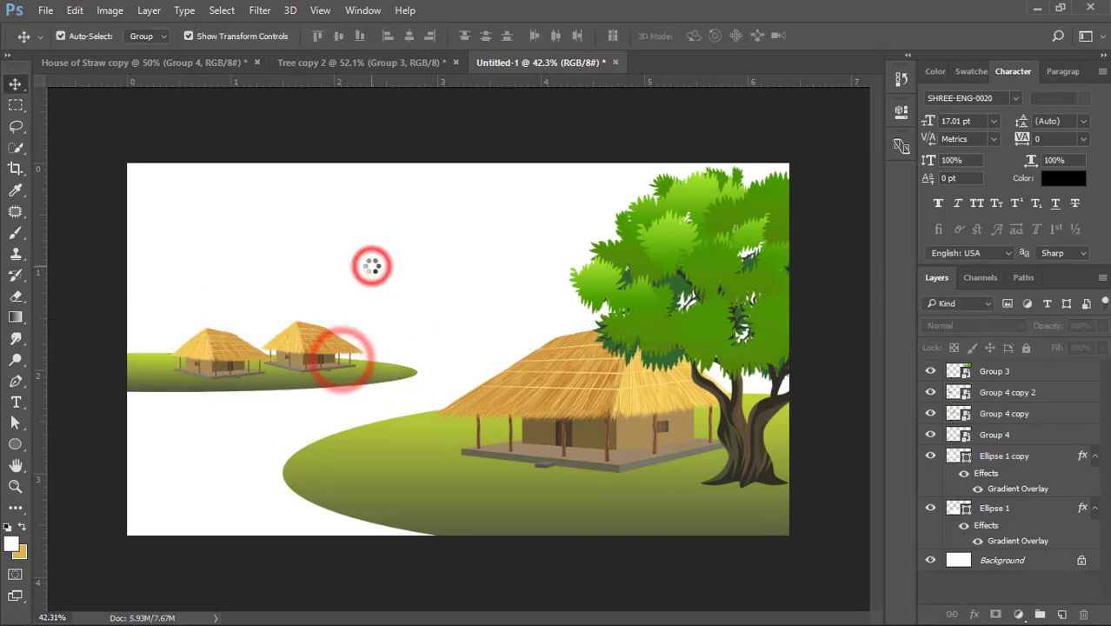
# - Duplicate the large tree over the left hill and stack the copy behind the houses, just above the hill layers
pyautogui.moveTo(707, 261); pyautogui.dragTo(307, 170)
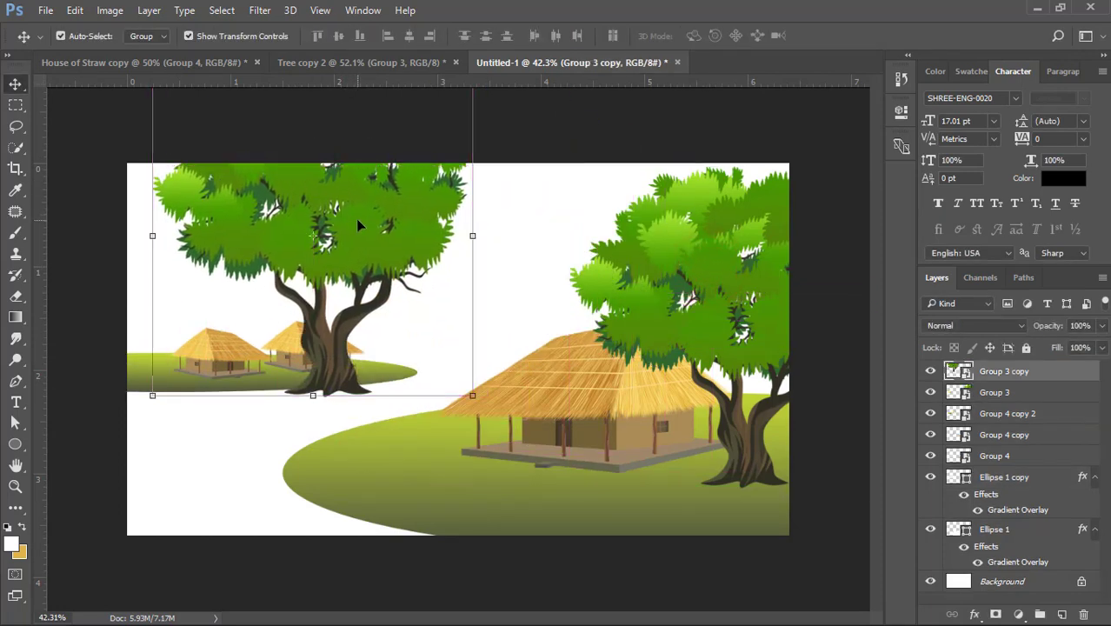
pyautogui.hotkey('ctrl', 'shift', '[')
pyautogui.hotkey('ctrl', ']')
pyautogui.hotkey('ctrl', ']')
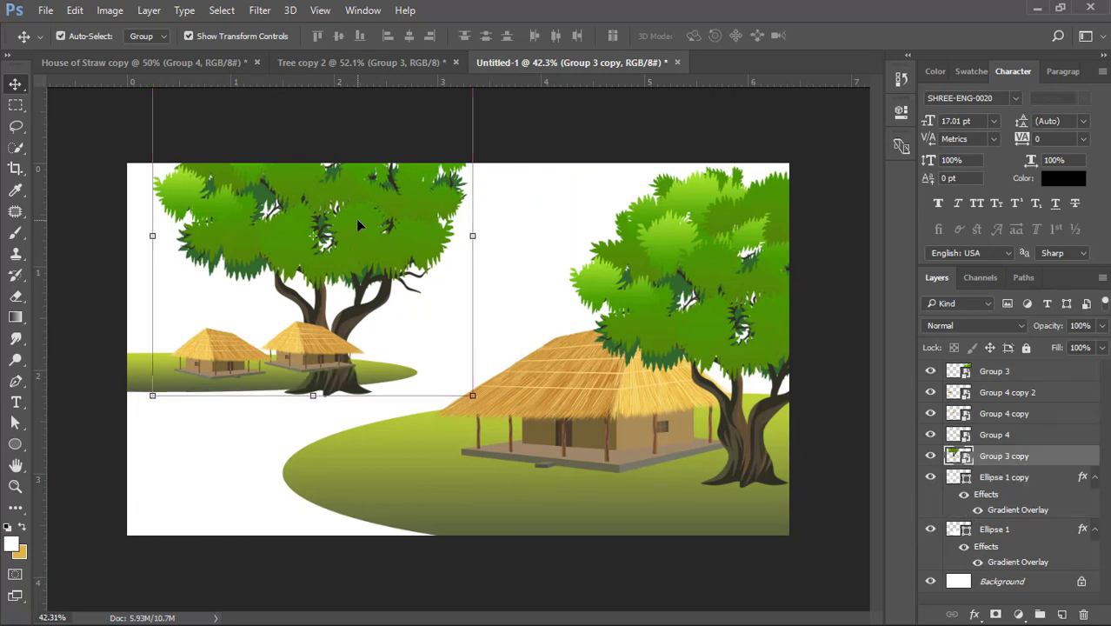
# - Scale the copied tree down to about 38%
pyautogui.hotkey('ctrl', 't')
pyautogui.moveTo(473, 396); pyautogui.dragTo(348, 300)
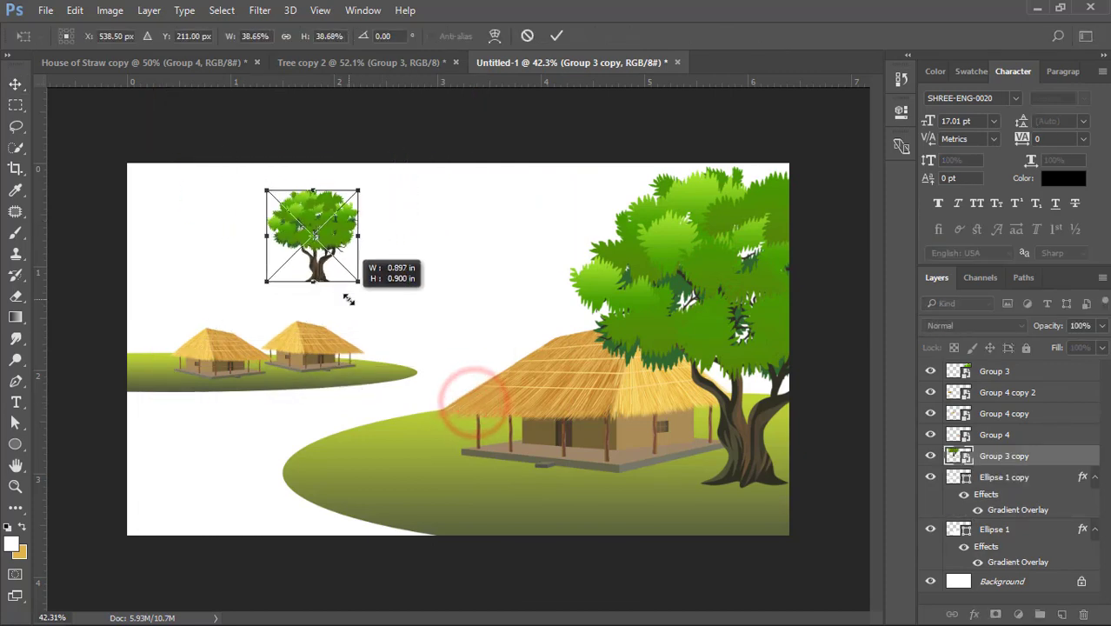
pyautogui.press('Return')
pyautogui.click(454, 265)
# - Place the small tree behind the right hut and add a horizontally flipped copy behind the left hut
pyautogui.moveTo(334, 225); pyautogui.dragTo(229, 292)
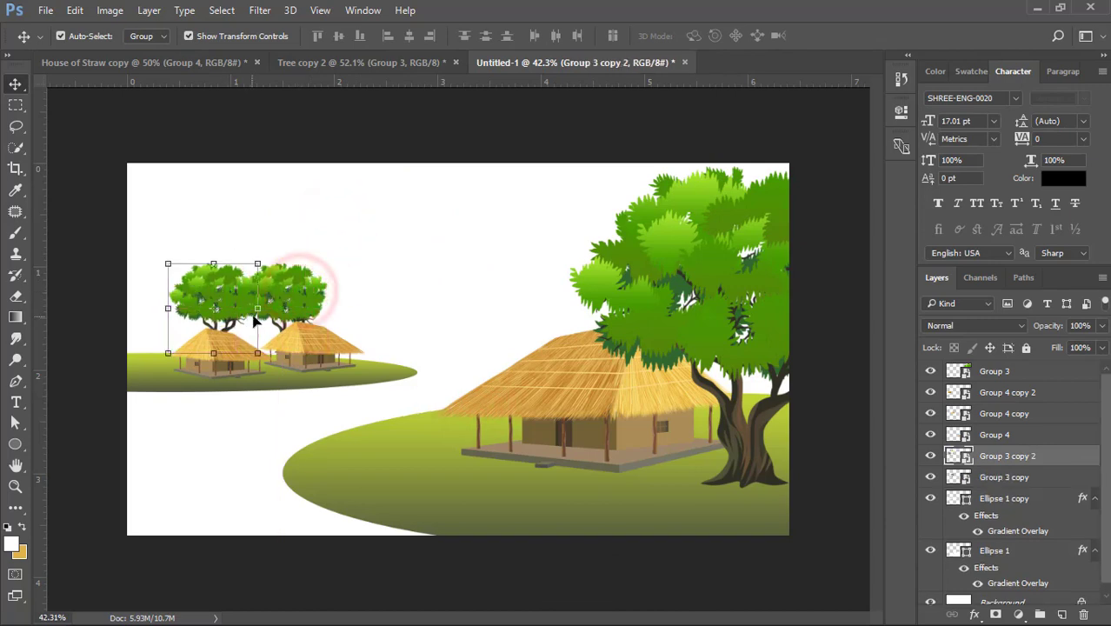
pyautogui.hotkey('ctrl', 't')
pyautogui.rightClick(247, 309)
pyautogui.click(287, 526)
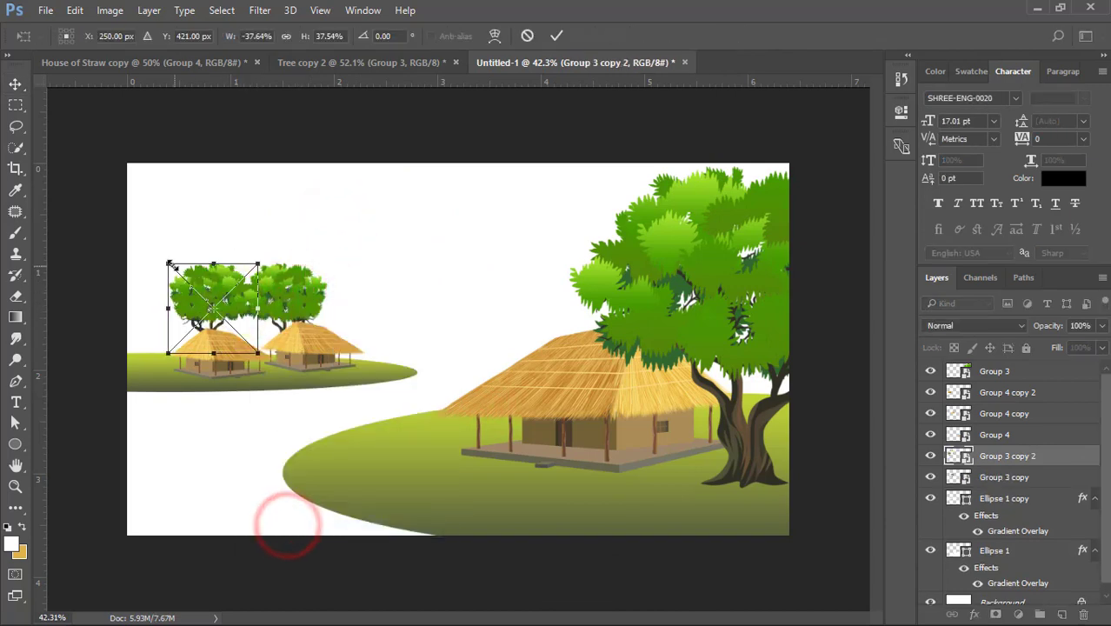
# - Scale the flipped tree down to about 28% and send it behind the other small tree
pyautogui.moveTo(172, 264); pyautogui.dragTo(193, 287)
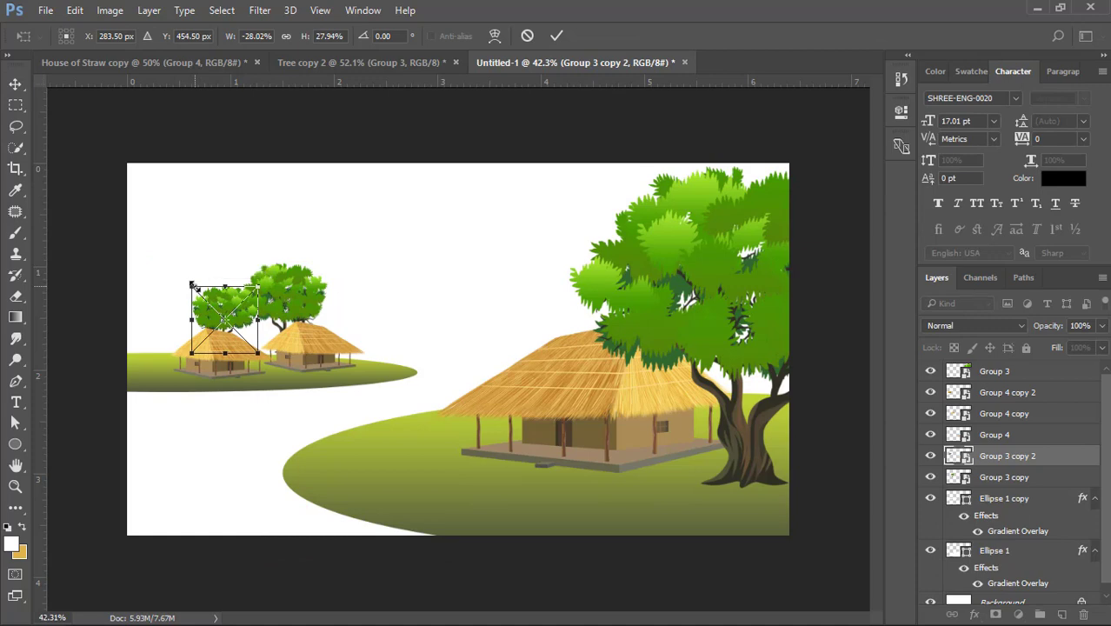
pyautogui.press('Return')
pyautogui.hotkey('ctrl', '[')
pyautogui.click(299, 215)
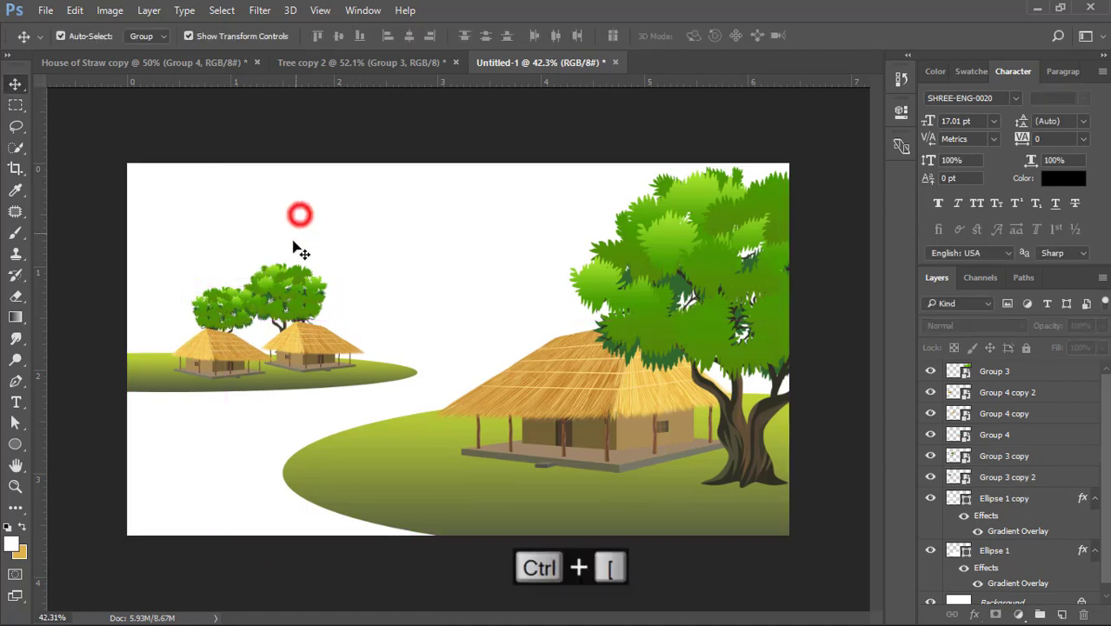
# - Duplicate the smaller tree behind the left hut and shift the small trees into a low cluster behind both huts
pyautogui.moveTo(220, 306); pyautogui.dragTo(185, 323)
pyautogui.click(361, 273)
pyautogui.scroll(5, 262, 299)
pyautogui.click(379, 273)
pyautogui.scroll(-5, 259, 309)
pyautogui.click(329, 201)
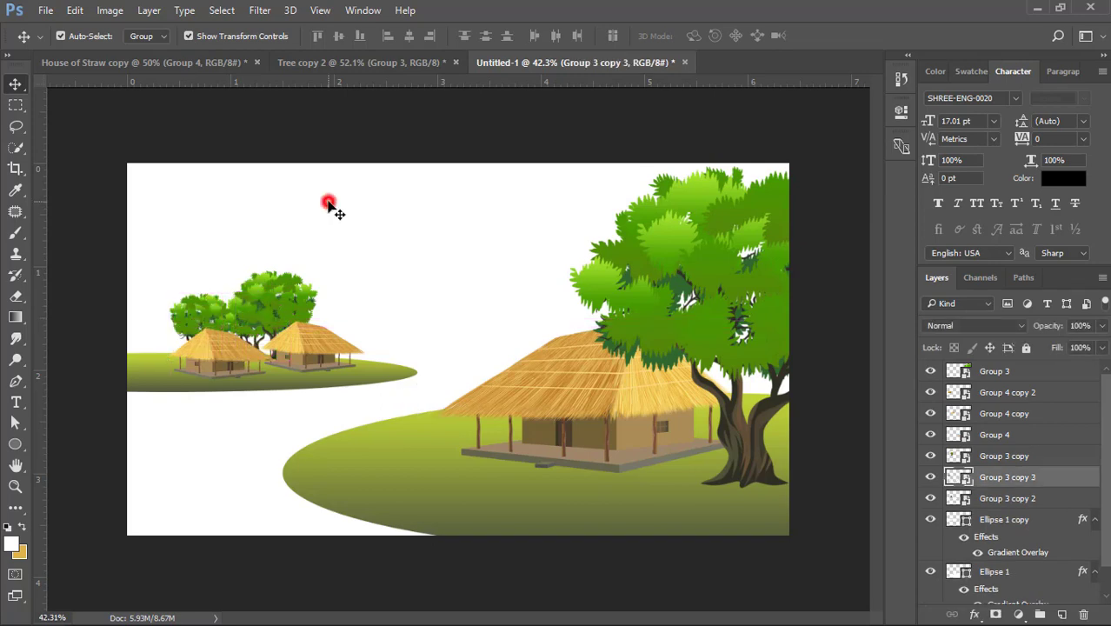
# - Enlarge the leftmost small tree behind the huts slightly
pyautogui.click(196, 308)
pyautogui.hotkey('ctrl', 't')
pyautogui.moveTo(243, 287)
pyautogui.mouseDown()
pyautogui.moveTo(247, 260)
pyautogui.moveTo(247, 284)
pyautogui.mouseUp()
pyautogui.press('Return')
pyautogui.click(402, 191)
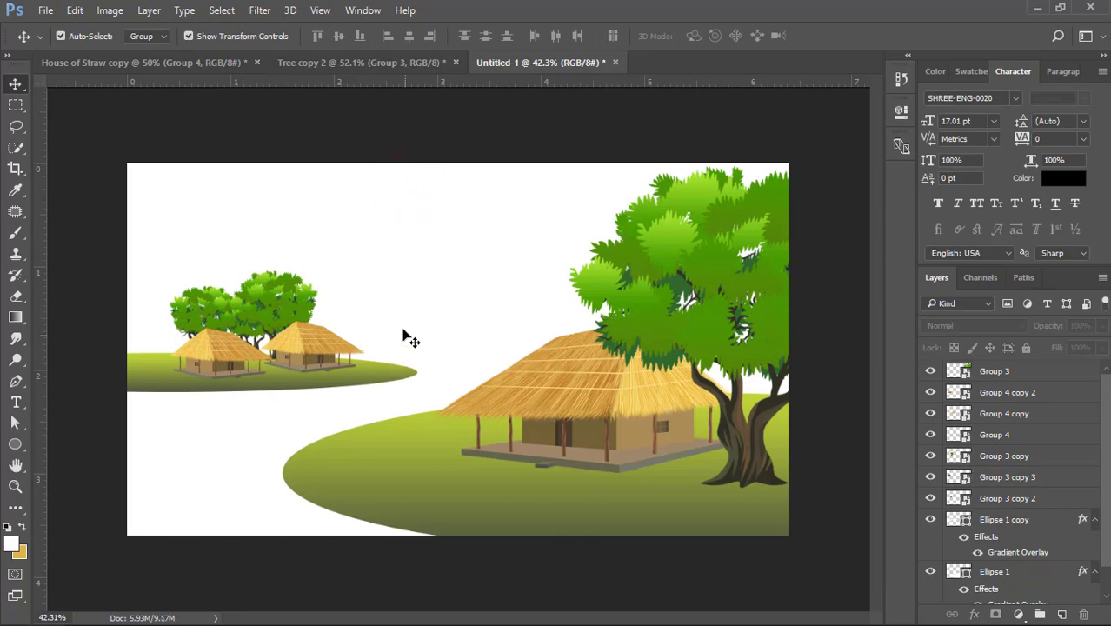
pyautogui.scroll(3, 153, 476)
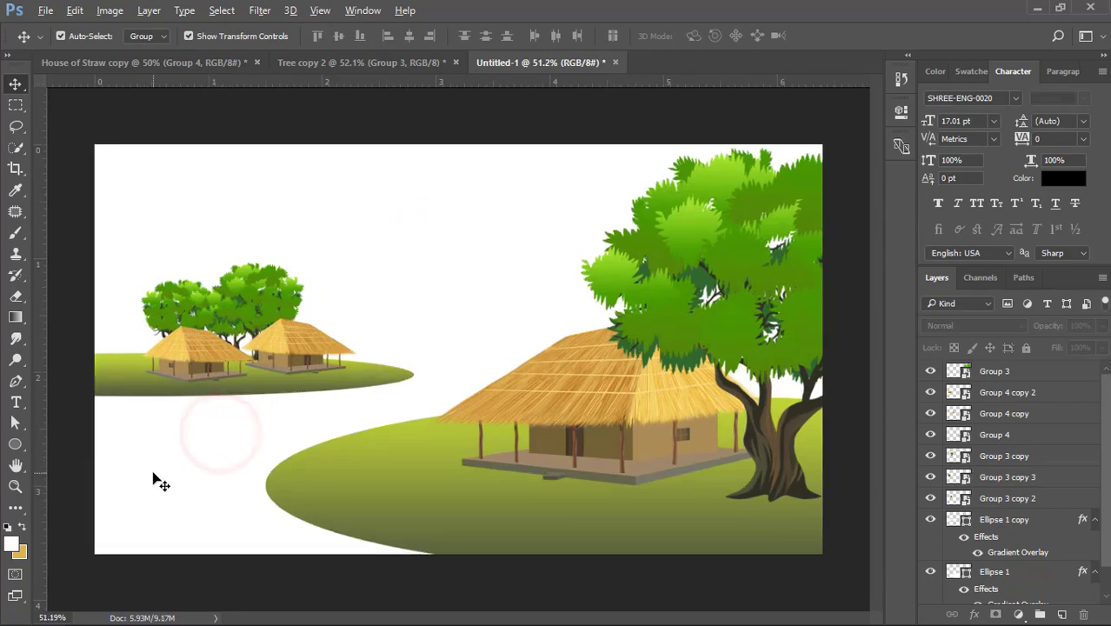
# - Draw a closed curved hill shape with the Pen tool at the canvas's lower left edge, below the distant huts
pyautogui.moveTo(292, 434); pyautogui.dragTo(372, 394)
pyautogui.click(24, 384)
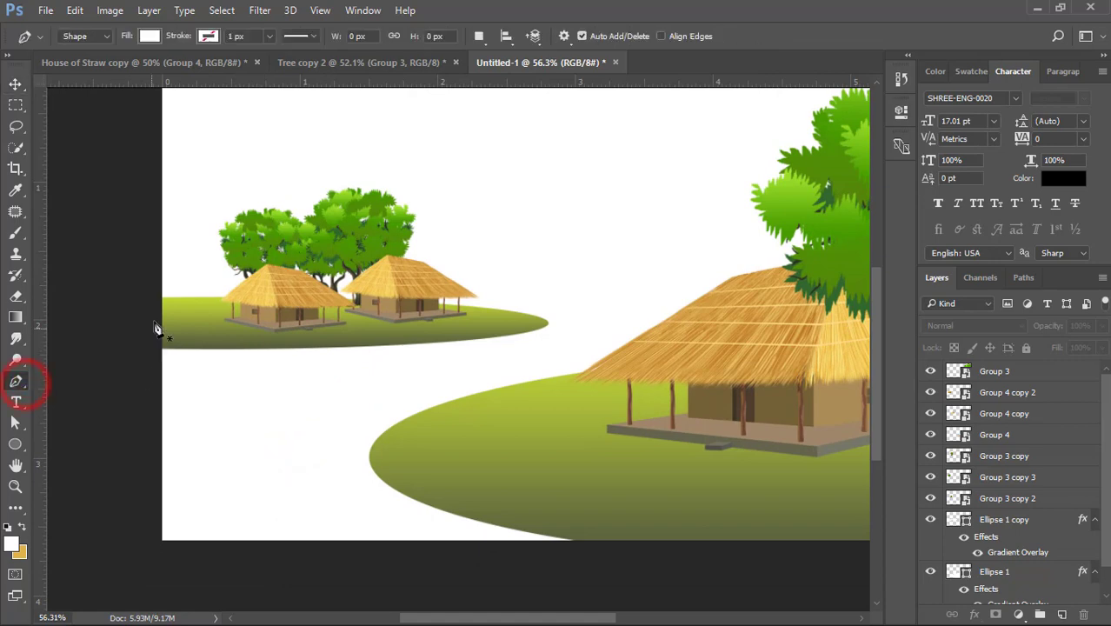
pyautogui.moveTo(222, 415); pyautogui.dragTo(287, 443)
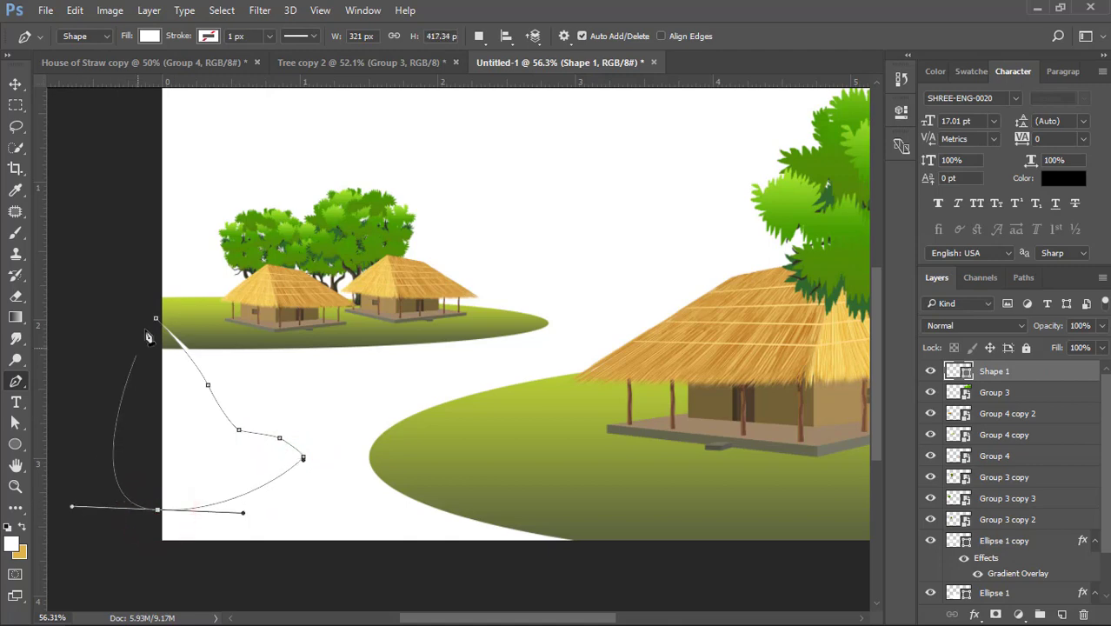
# - Copy the gradient layer style of the large foreground hill and paste it onto the new pen-drawn shape
pyautogui.click(15, 83)
pyautogui.click(414, 421)
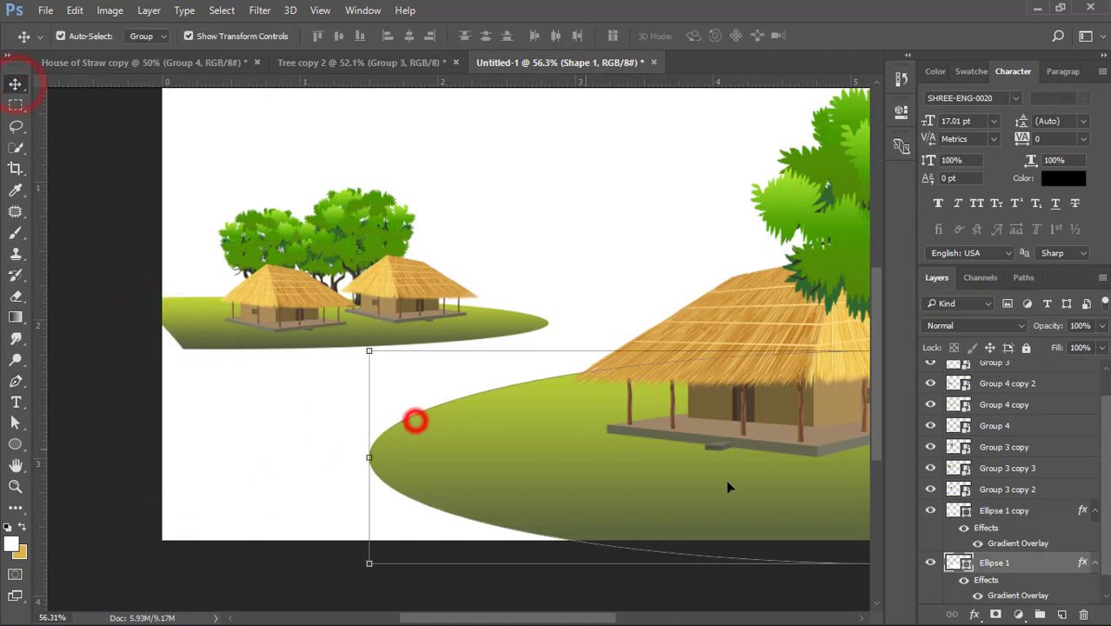
pyautogui.rightClick(1002, 564)
pyautogui.click(801, 403)
pyautogui.click(210, 414)
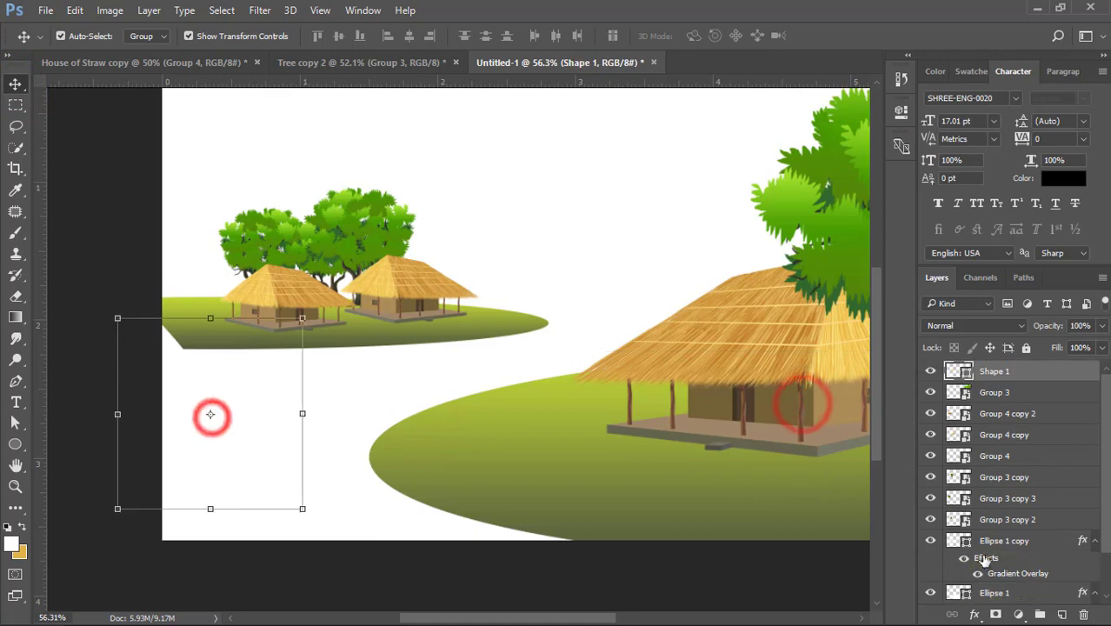
pyautogui.rightClick(1020, 372)
pyautogui.click(709, 485)
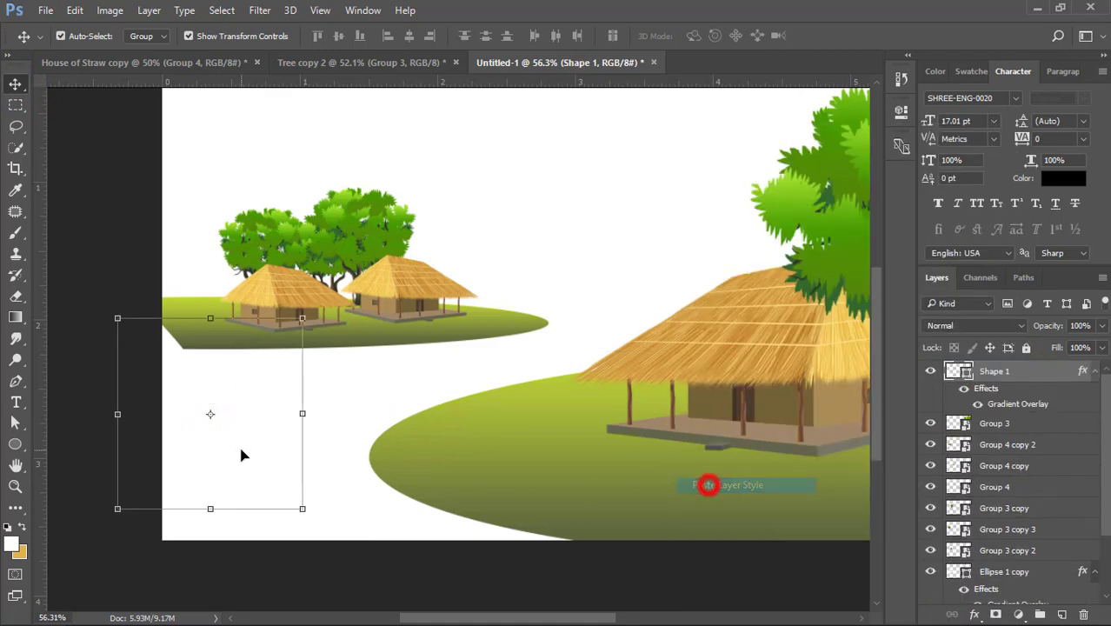
# - Shift the new left hill slightly left and pull its tip and bottom anchor points lower
pyautogui.moveTo(243, 455); pyautogui.dragTo(230, 454)
pyautogui.click(13, 424)
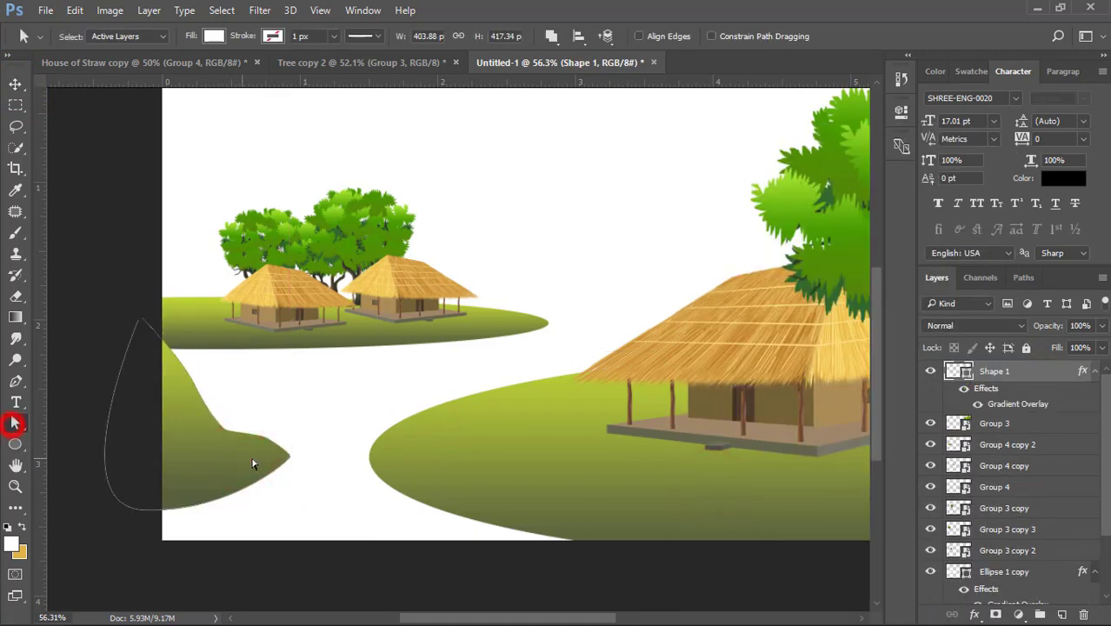
pyautogui.moveTo(292, 470); pyautogui.dragTo(257, 442)
pyautogui.moveTo(143, 511); pyautogui.dragTo(133, 522)
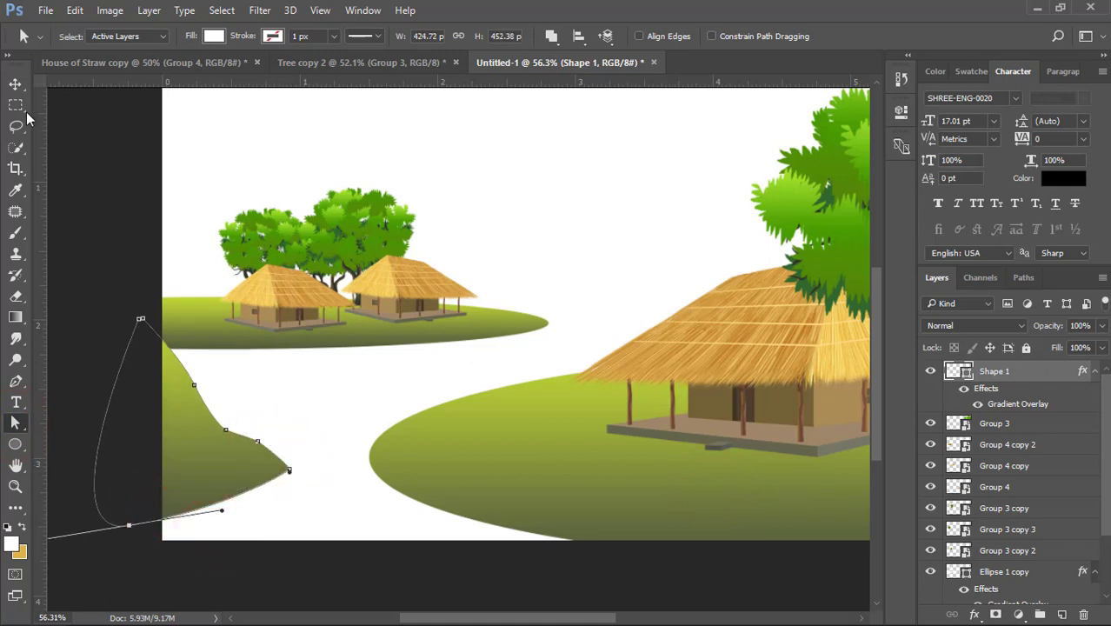
pyautogui.click(15, 84)
pyautogui.click(62, 132)
pyautogui.scroll(-3, 68, 134)
# - Flatten the left hill to about 70% of its height and scale it up slightly
pyautogui.click(160, 440)
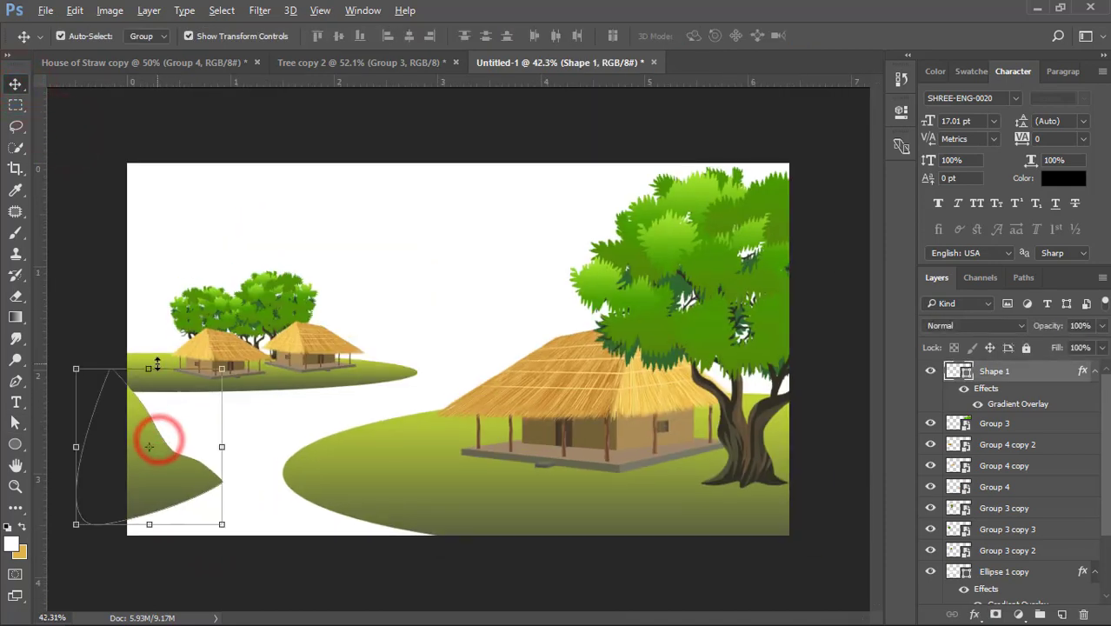
pyautogui.moveTo(158, 363); pyautogui.dragTo(150, 393)
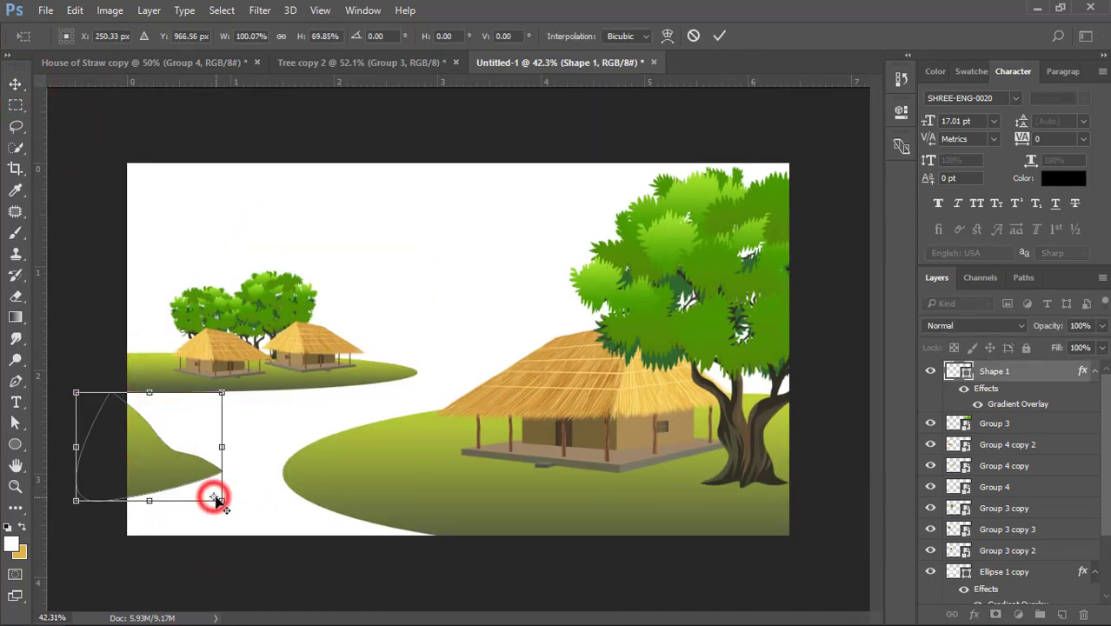
pyautogui.press('Return')
pyautogui.click(230, 447)
pyautogui.moveTo(221, 393); pyautogui.dragTo(235, 381)
pyautogui.click(325, 421)
# - Round the left hill's pointed tip with its curve handles and lower its bottom anchor point
pyautogui.click(164, 488)
pyautogui.click(15, 423)
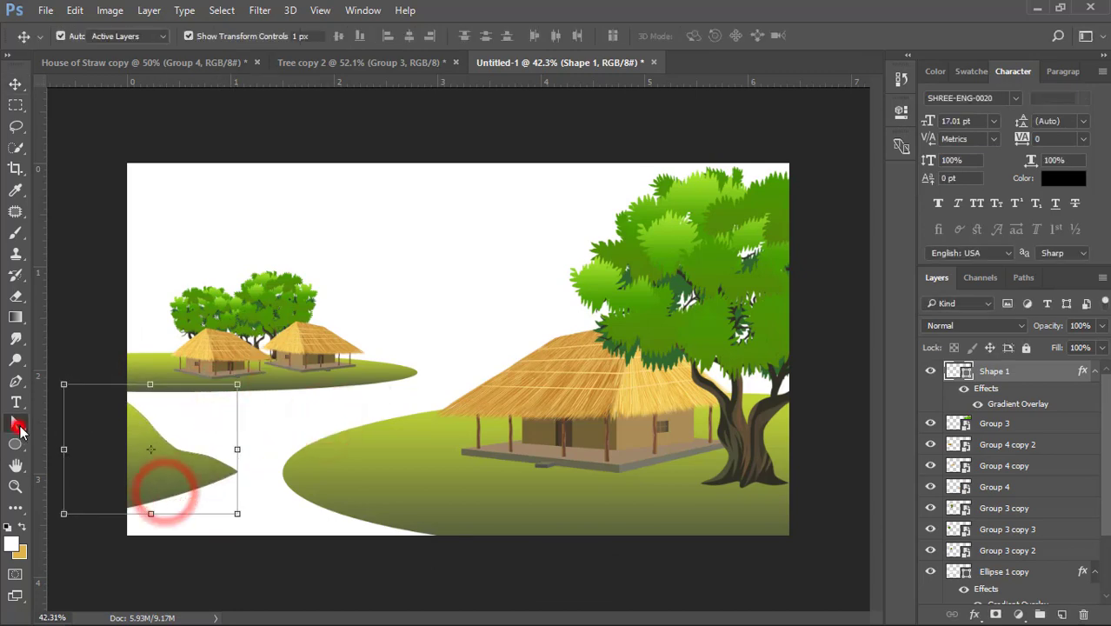
pyautogui.click(239, 474)
pyautogui.moveTo(228, 490); pyautogui.dragTo(227, 498)
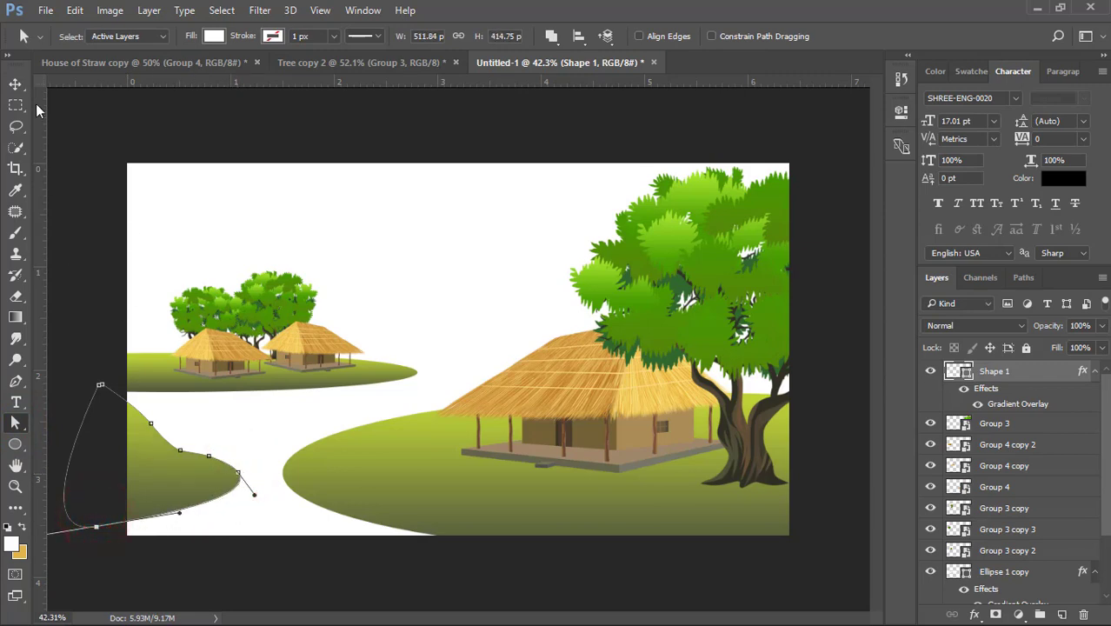
pyautogui.click(15, 83)
pyautogui.click(55, 203)
# - Move the left hill up and to the left, and enlarge it to about 670 × 543 px
pyautogui.moveTo(179, 479); pyautogui.dragTo(156, 467)
pyautogui.click(236, 554)
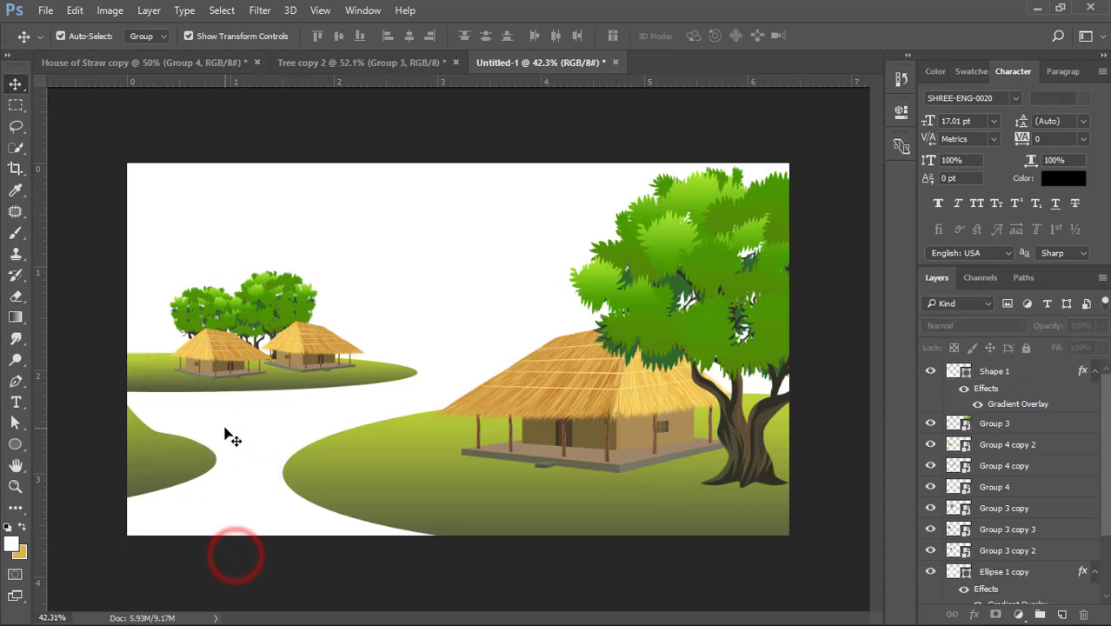
pyautogui.click(134, 425)
pyautogui.moveTo(129, 360); pyautogui.dragTo(129, 321)
pyautogui.moveTo(219, 427); pyautogui.dragTo(242, 415)
pyautogui.doubleClick(187, 448)
pyautogui.click(274, 421)
# - Shorten the curve handle at the left hill's tip to make it more pointed, and nudge the hill down slightly
pyautogui.click(184, 447)
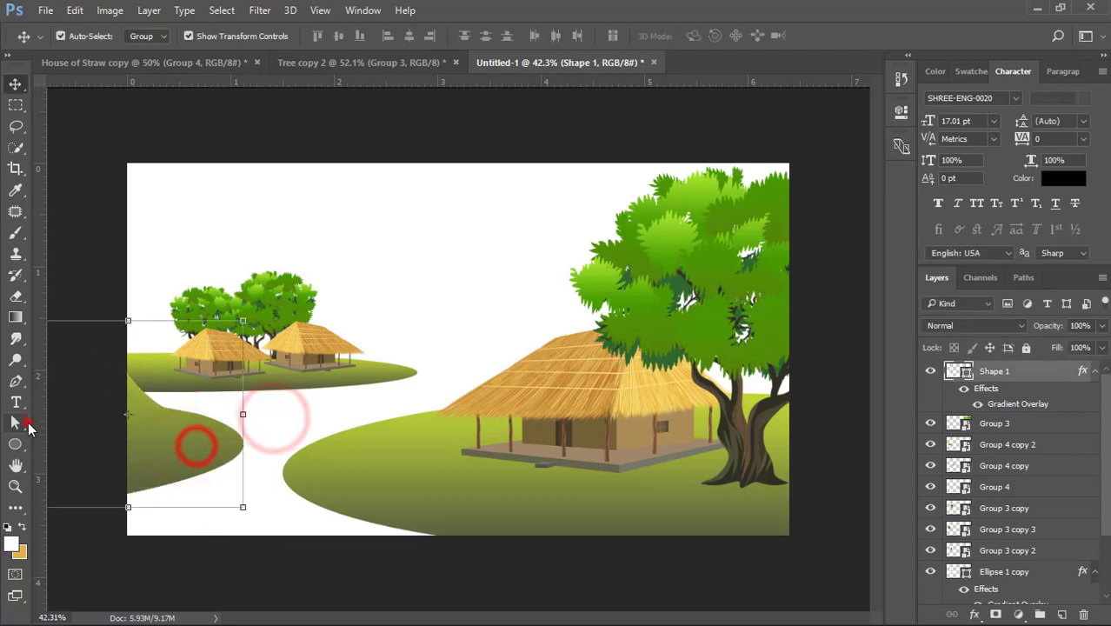
pyautogui.click(16, 422)
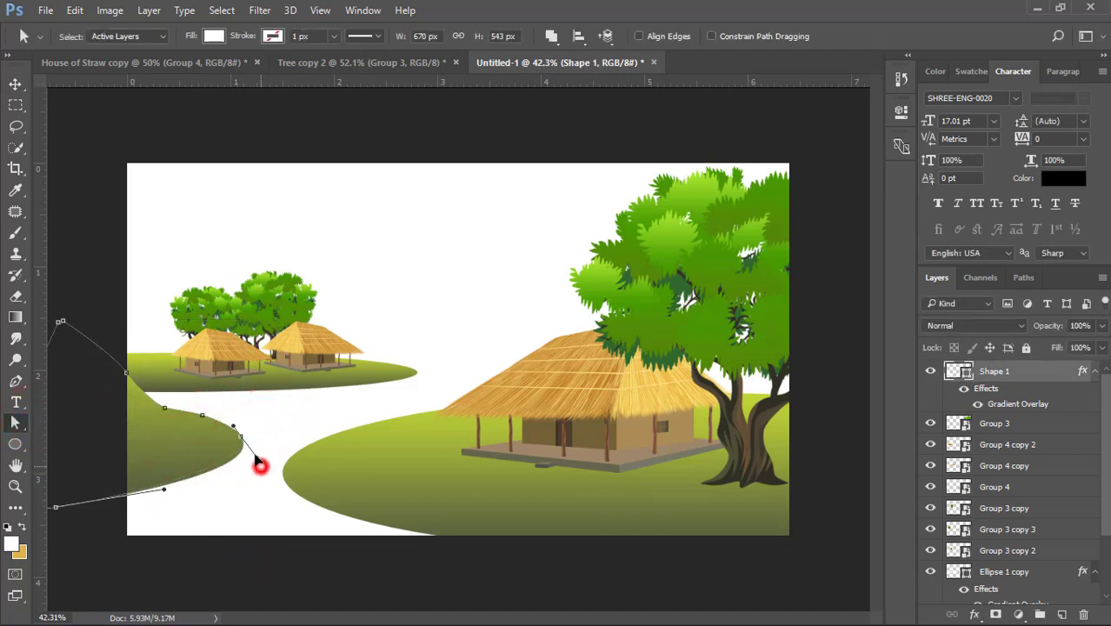
pyautogui.click(250, 447)
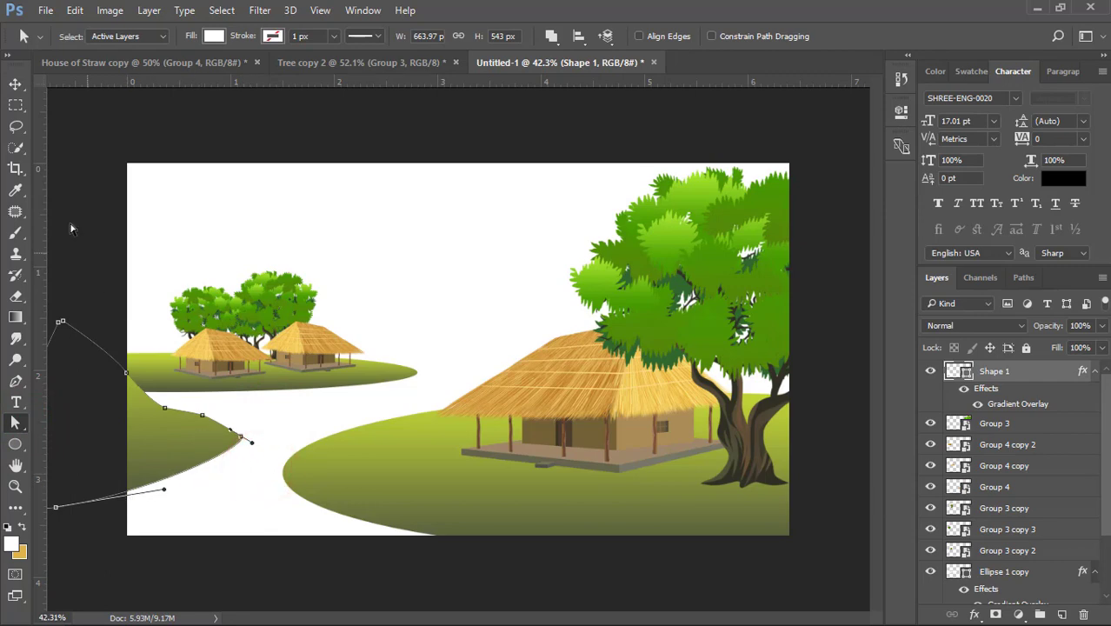
pyautogui.click(15, 85)
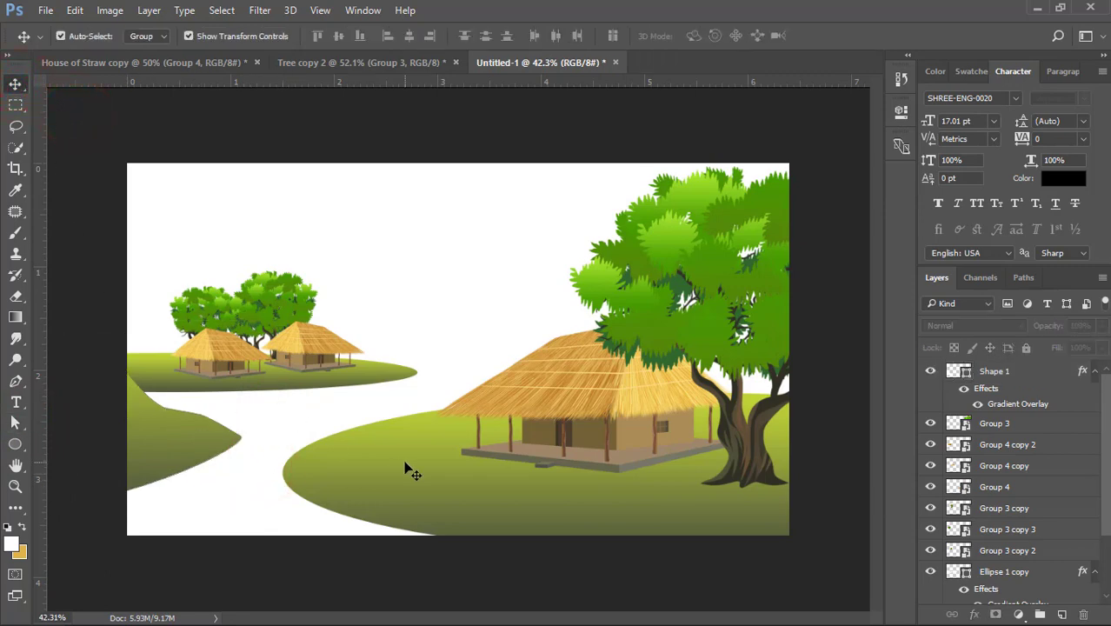
pyautogui.click(180, 435)
pyautogui.click(453, 343)
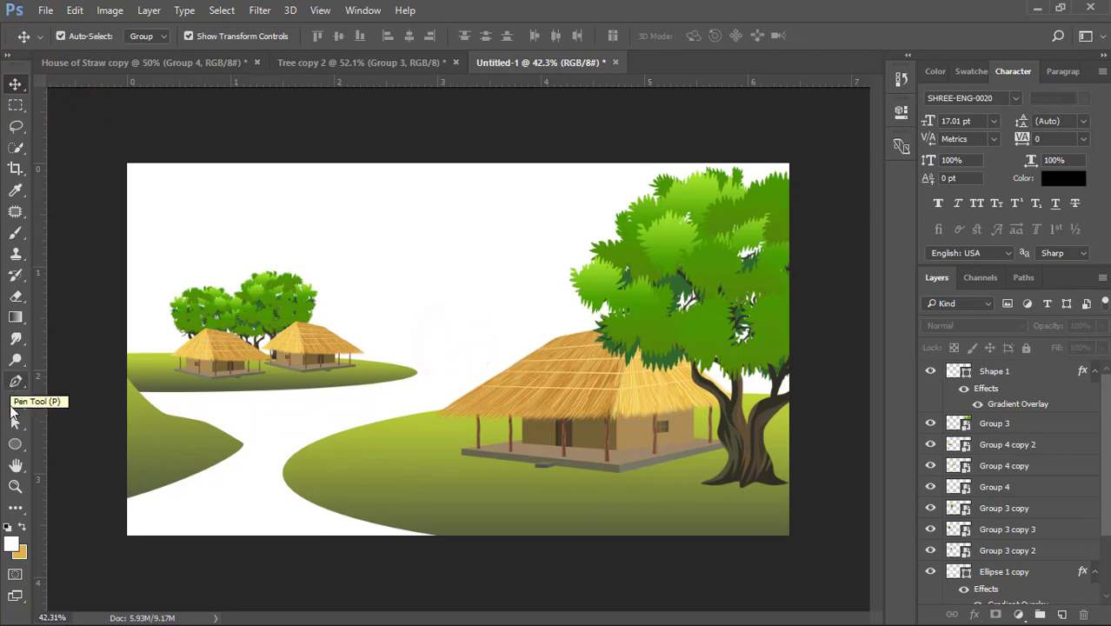
# - Draw a rectangle about 2020 × 564 px across the lower half of the canvas and fill it with light orange
pyautogui.click(15, 445)
pyautogui.moveTo(115, 349); pyautogui.dragTo(812, 543)
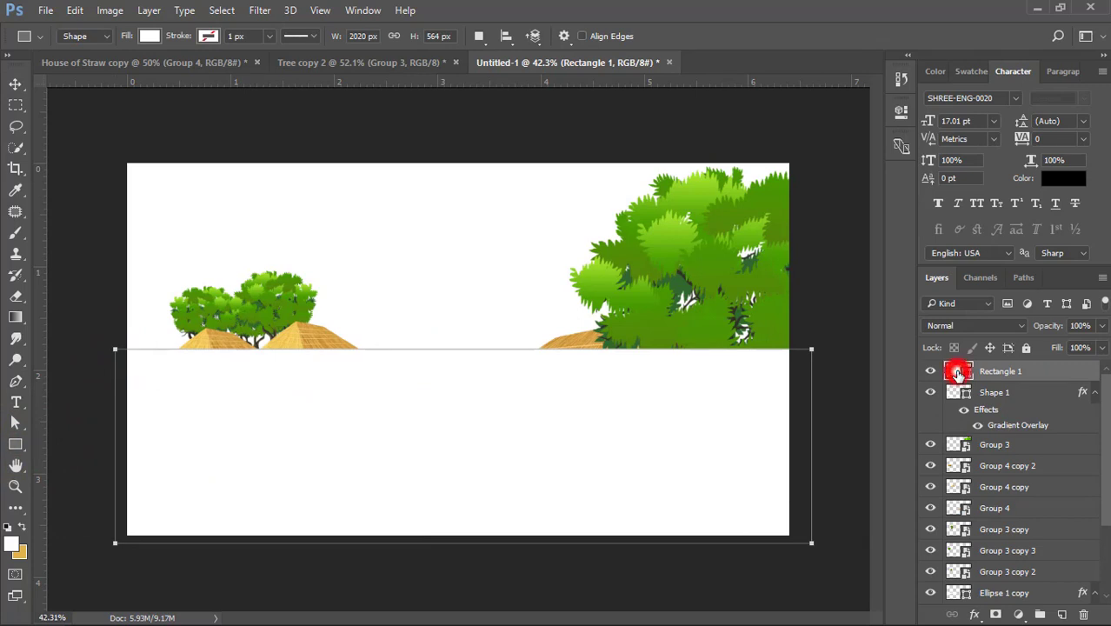
pyautogui.doubleClick(957, 372)
pyautogui.click(584, 338)
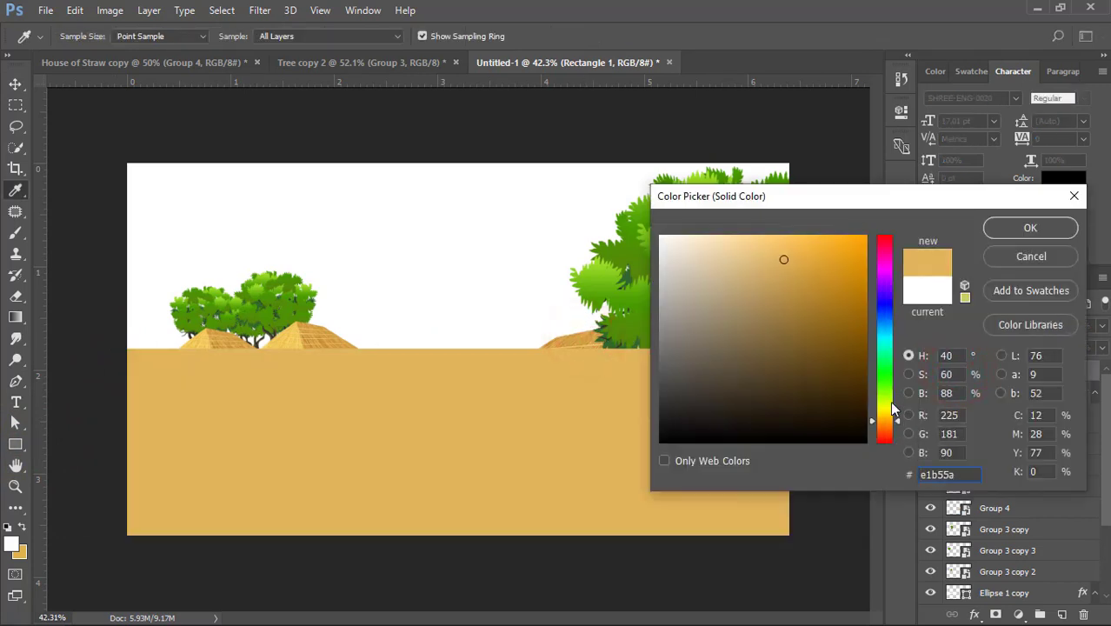
pyautogui.click(887, 425)
pyautogui.moveTo(779, 241); pyautogui.dragTo(770, 242)
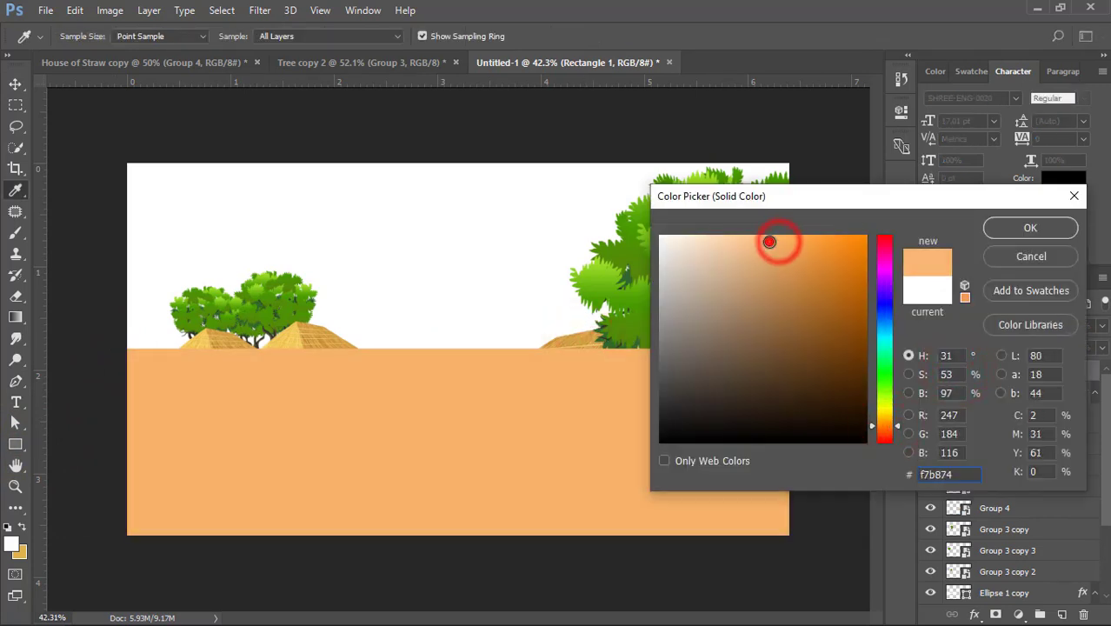
pyautogui.click(1013, 228)
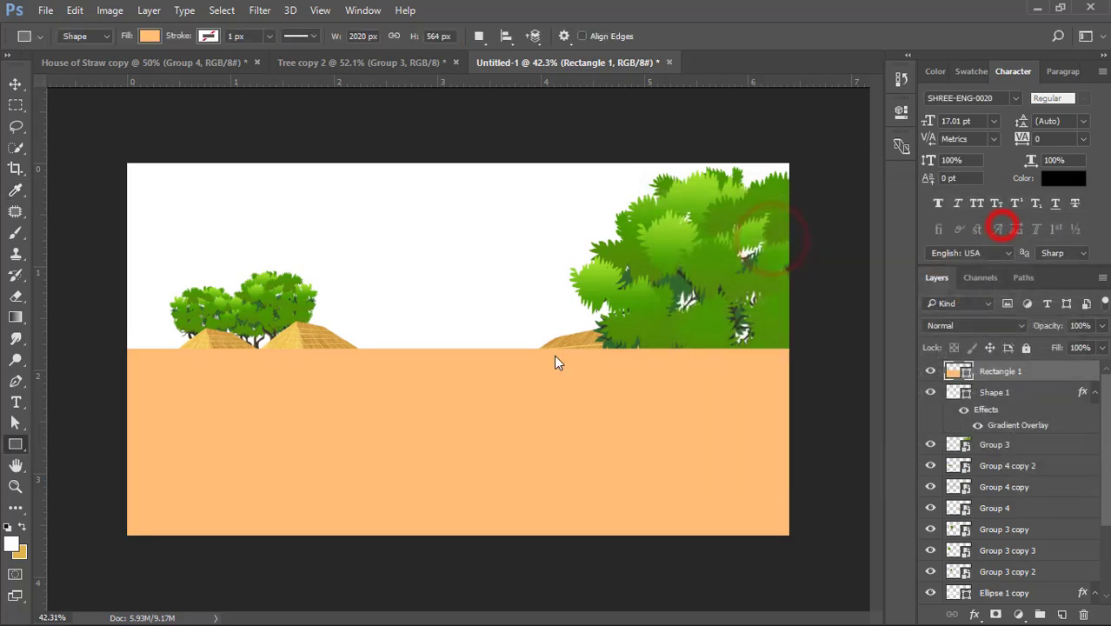
# - Send the orange ground rectangle behind all hills and houses and reduce its height to about 94% from the top edge
pyautogui.hotkey('ctrl', 'shift', '[')
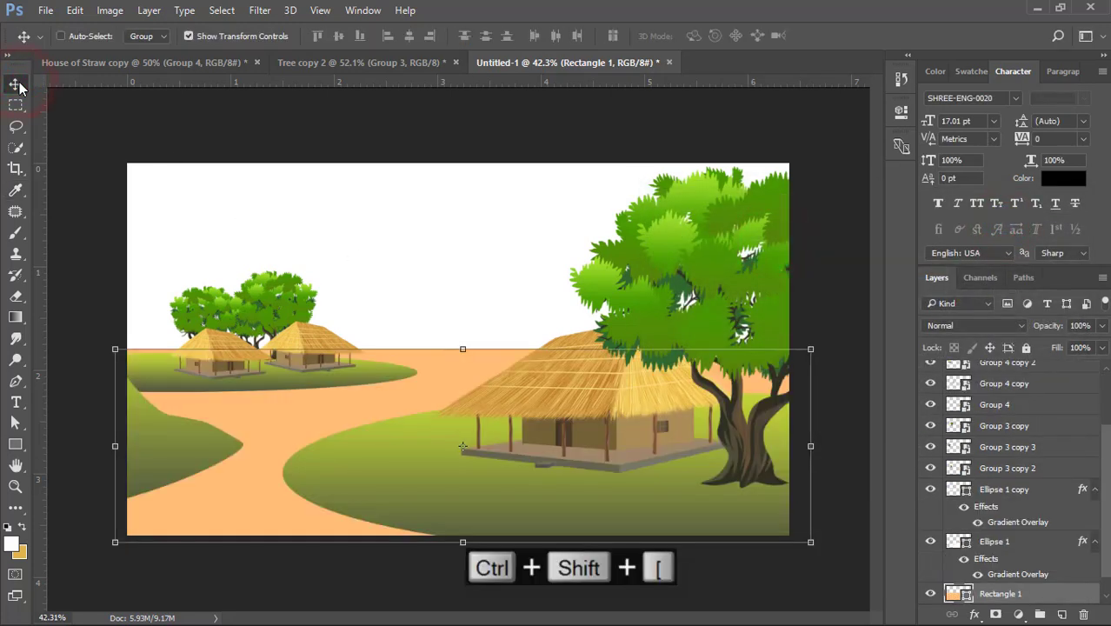
pyautogui.moveTo(452, 347); pyautogui.dragTo(457, 361)
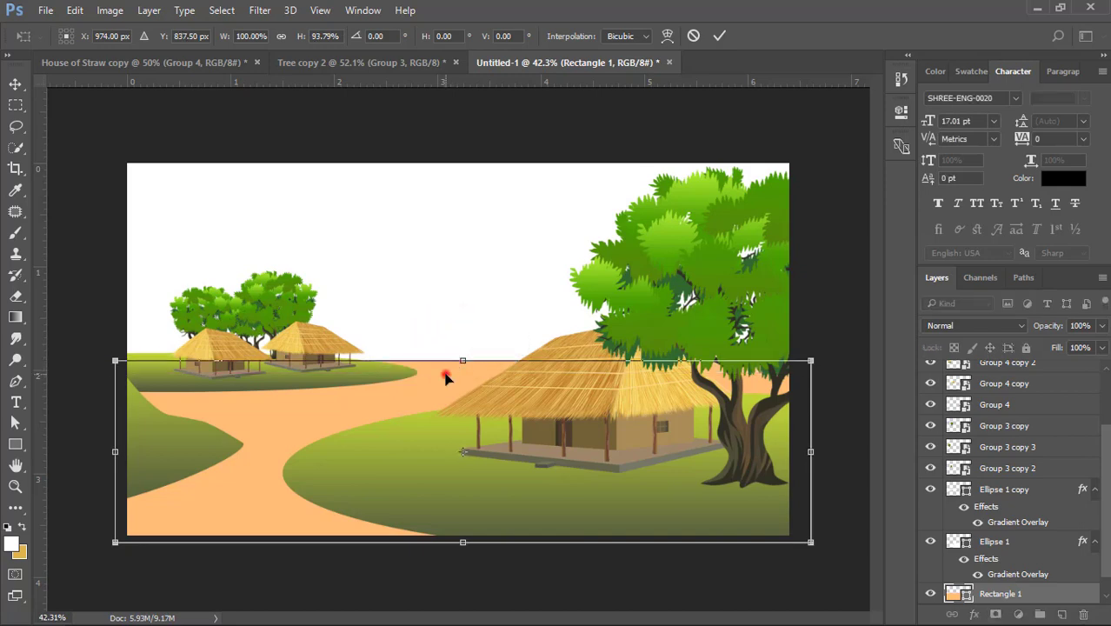
pyautogui.doubleClick(446, 374)
# - Add two anchor points to the orange ground's top edge and lower them with the right corner to form a sloping horizon
pyautogui.click(14, 423)
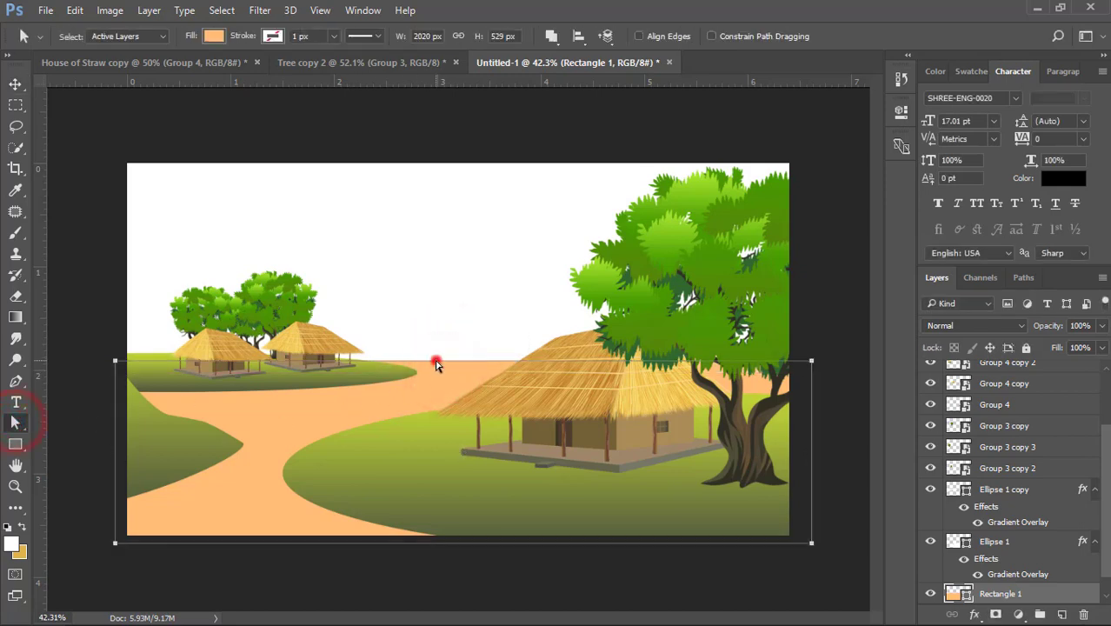
pyautogui.press('p')
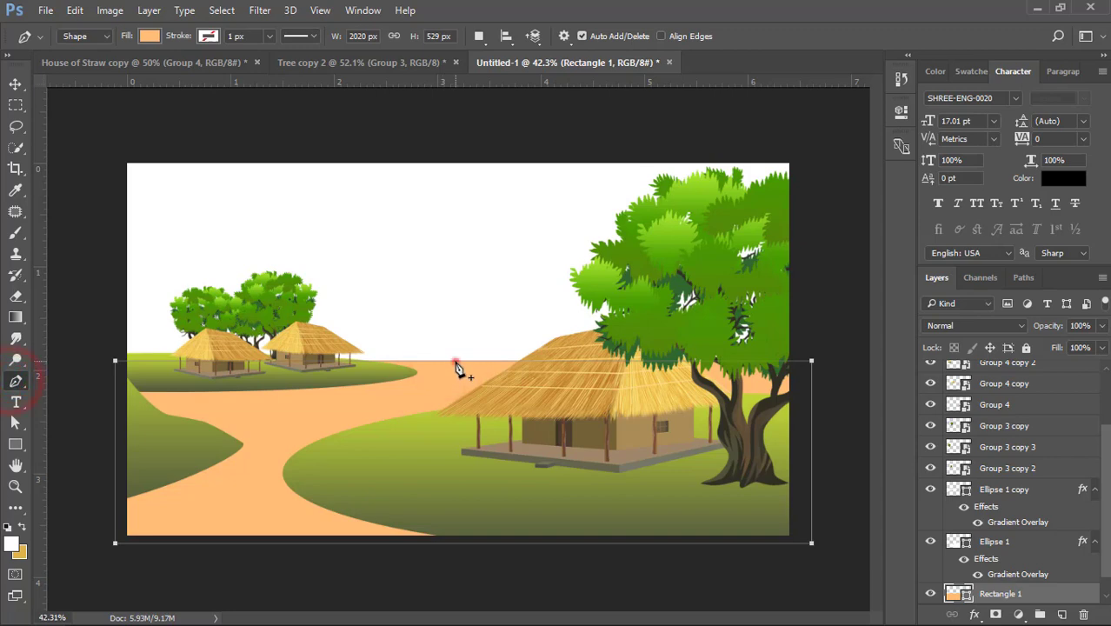
pyautogui.click(510, 360)
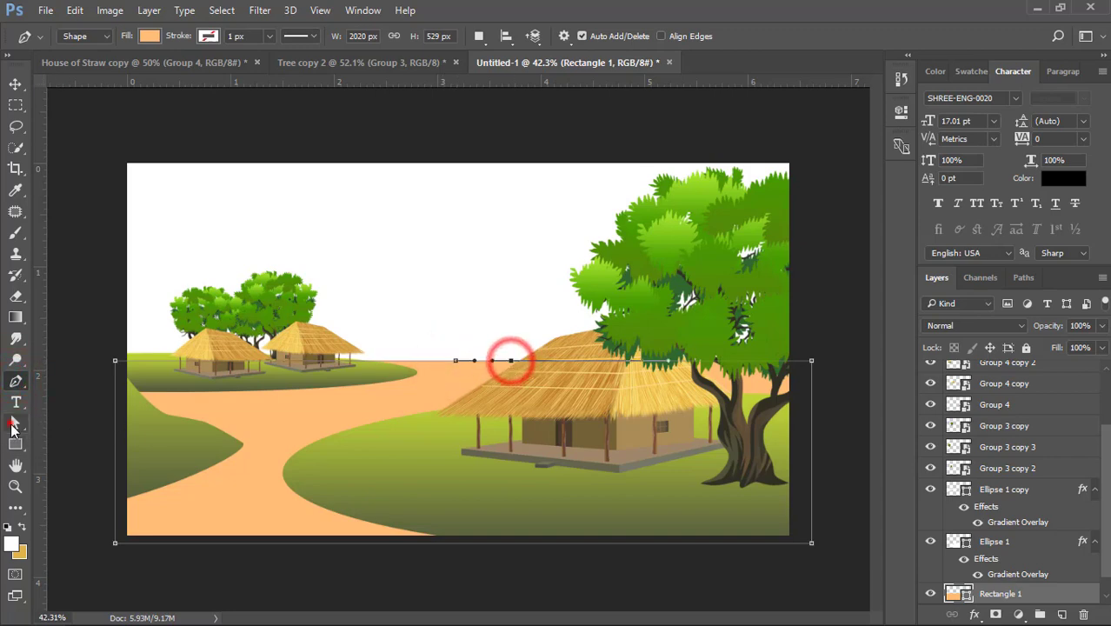
pyautogui.press('a')
pyautogui.moveTo(456, 361); pyautogui.dragTo(507, 363)
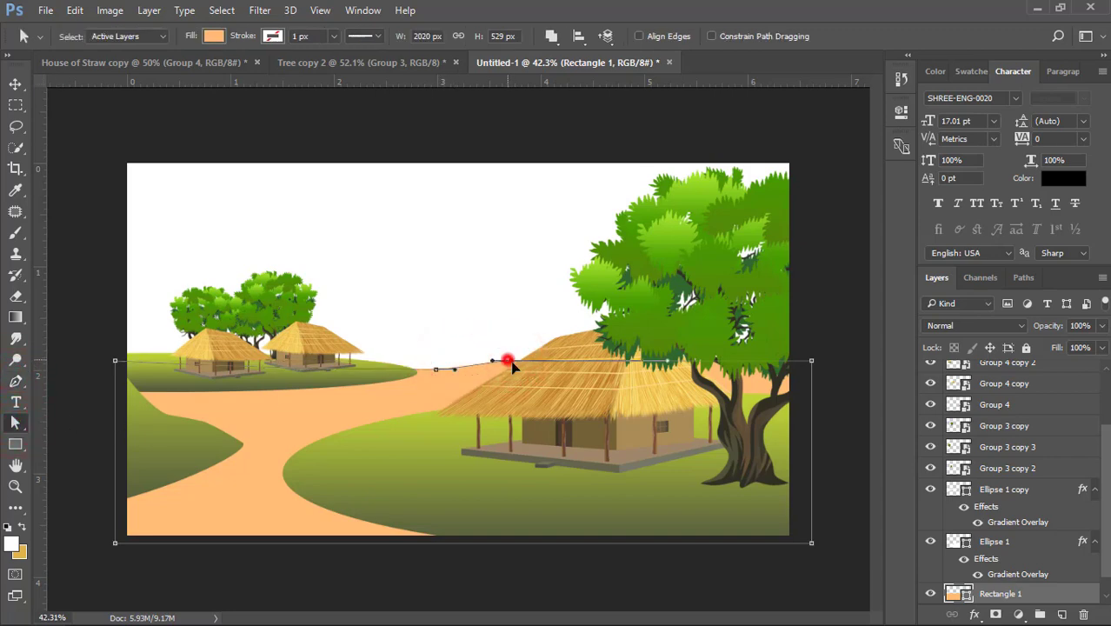
pyautogui.moveTo(811, 360); pyautogui.dragTo(831, 381)
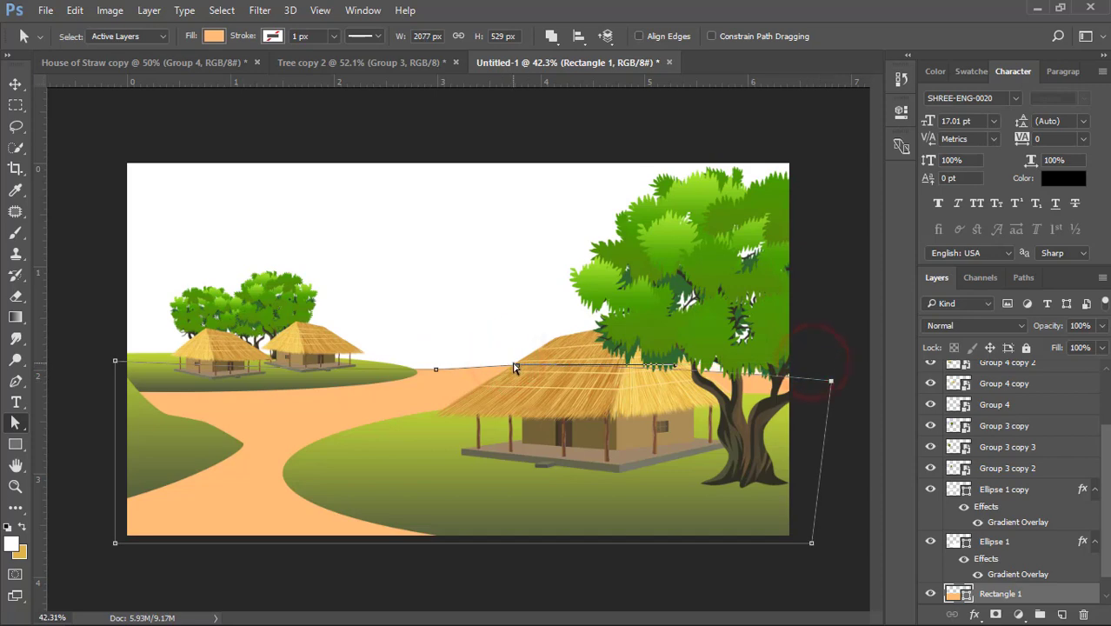
pyautogui.moveTo(518, 365); pyautogui.dragTo(554, 384)
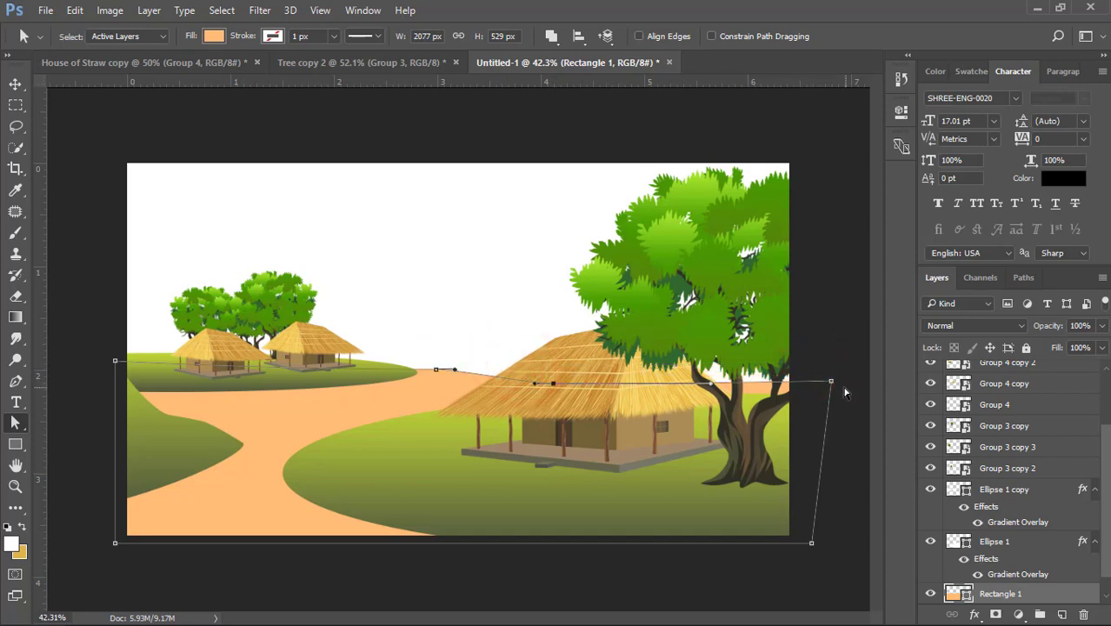
pyautogui.moveTo(828, 402); pyautogui.dragTo(831, 410)
pyautogui.click(16, 85)
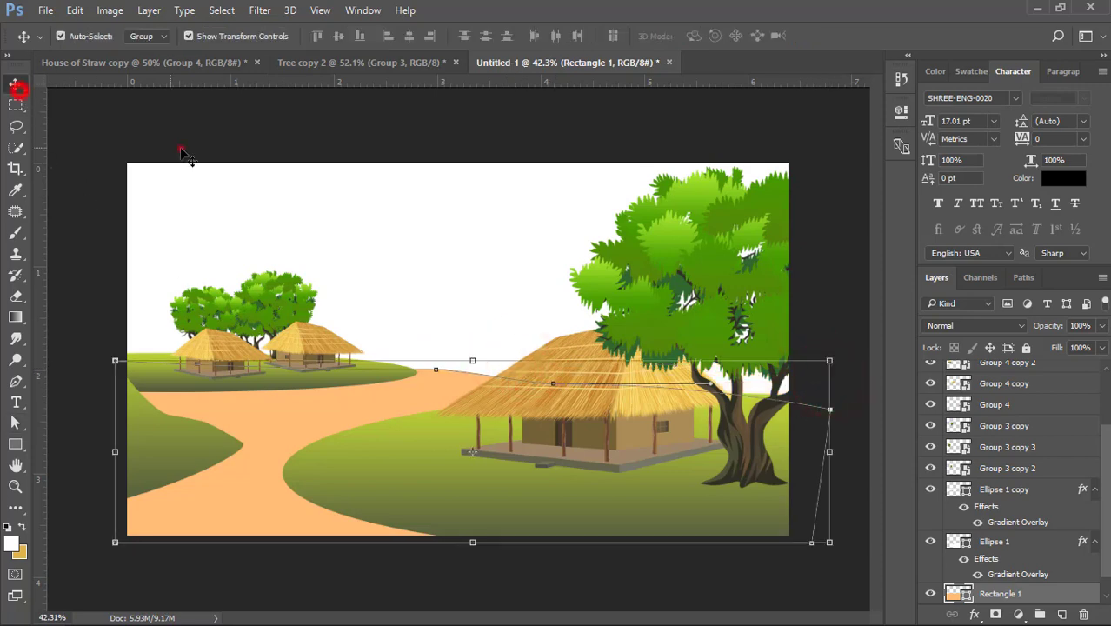
pyautogui.click(181, 147)
pyautogui.click(421, 385)
pyautogui.moveTo(464, 360); pyautogui.dragTo(476, 360)
pyautogui.doubleClick(435, 384)
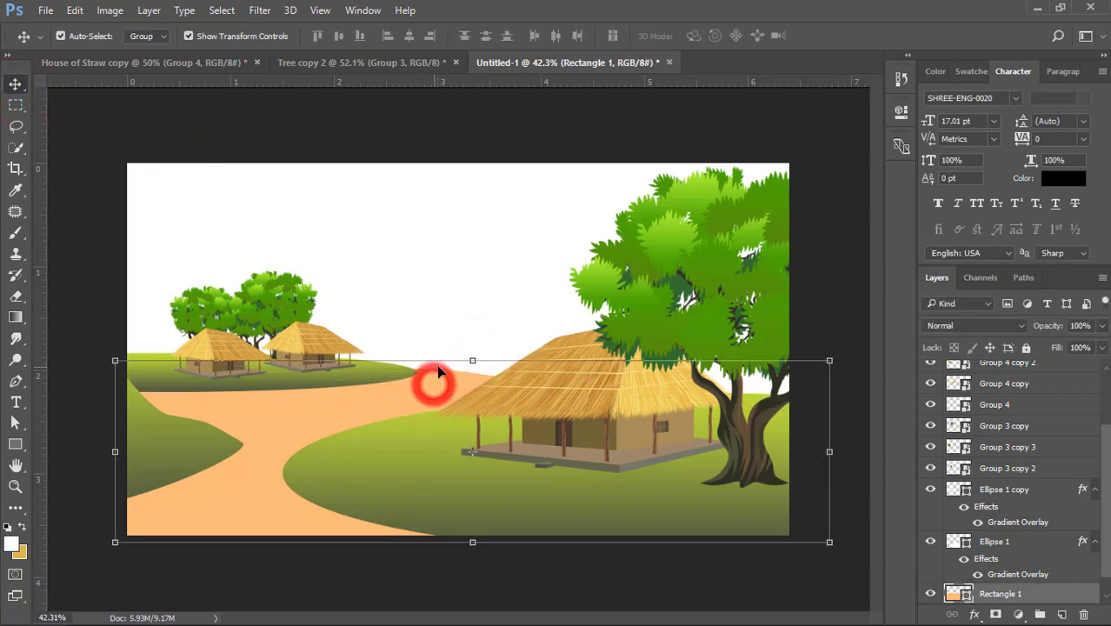
pyautogui.click(454, 298)
# - Duplicate the large foreground hill upward behind the big house and send the copy behind the orange ground
pyautogui.click(415, 464)
pyautogui.keyDown('alt'); pyautogui.moveTo(421, 467); pyautogui.dragTo(439, 391); pyautogui.keyUp('alt')
pyautogui.hotkey('ctrl', 'shift', '[')
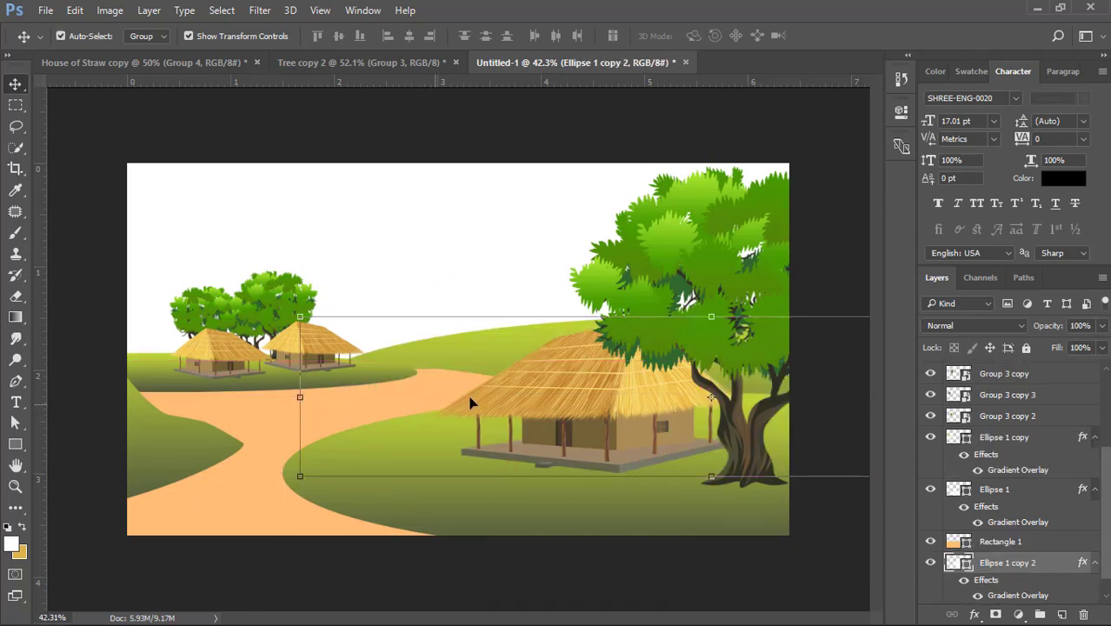
# - Flatten the copied hill behind the big house and adjust its position to form a low distant slope
pyautogui.keyDown('alt'); pyautogui.moveTo(717, 319); pyautogui.dragTo(715, 355); pyautogui.keyUp('alt')
pyautogui.moveTo(548, 383); pyautogui.dragTo(538, 377)
pyautogui.click(526, 168)
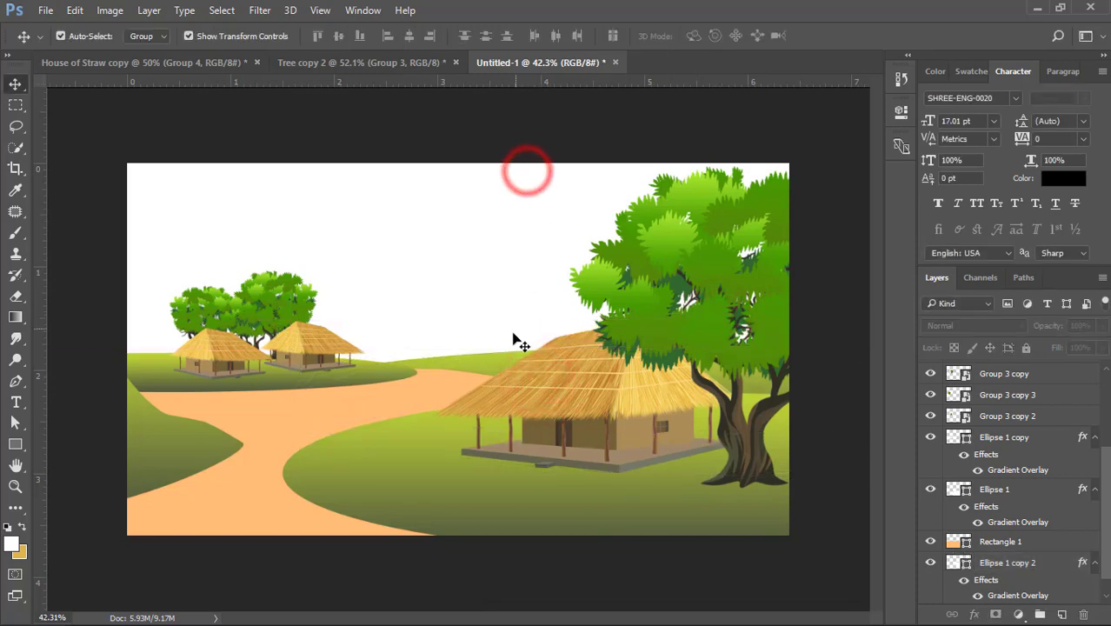
# - Rotate the copied hill behind the big house about 10.3° clockwise and shift it slightly down and sideways
pyautogui.click(455, 380)
pyautogui.click(512, 284)
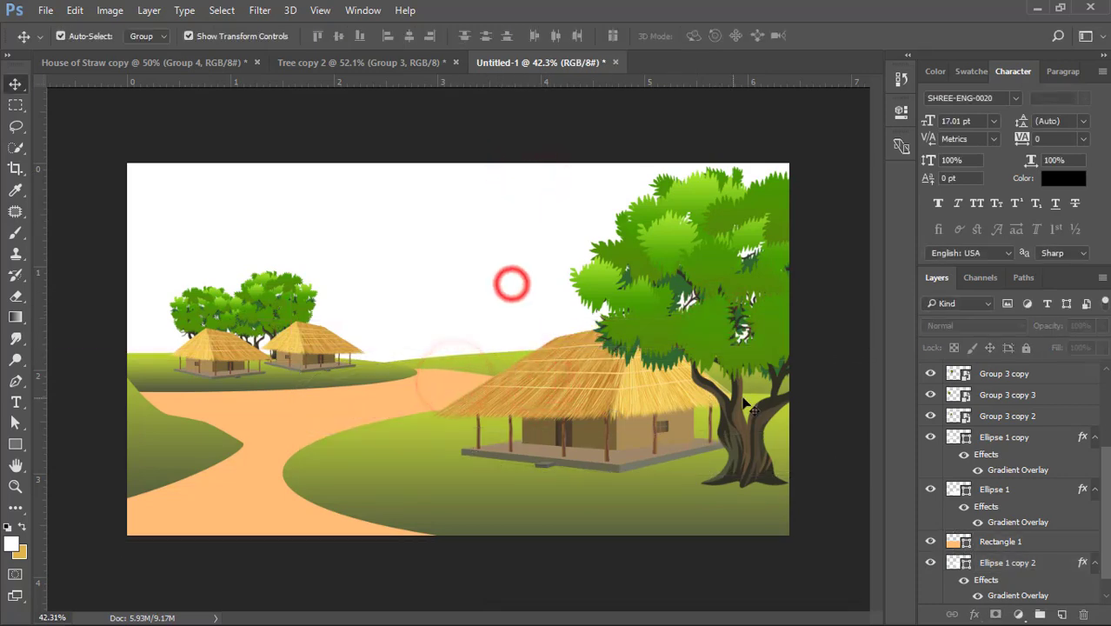
pyautogui.click(496, 356)
pyautogui.scroll(-5, 496, 355)
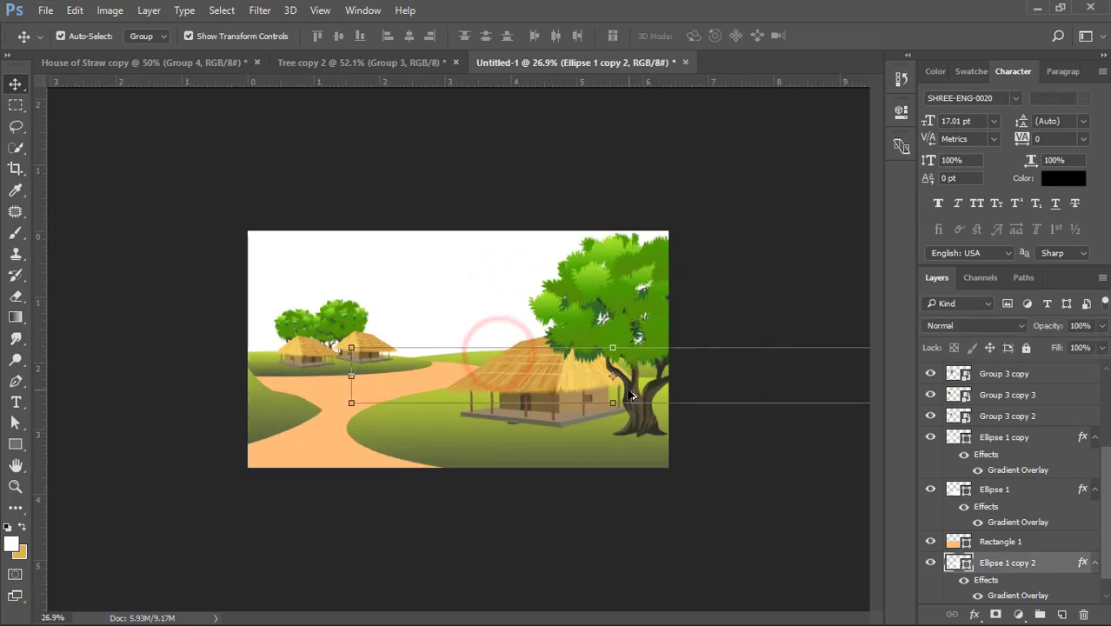
pyautogui.click(783, 373)
pyautogui.moveTo(801, 364); pyautogui.dragTo(803, 405)
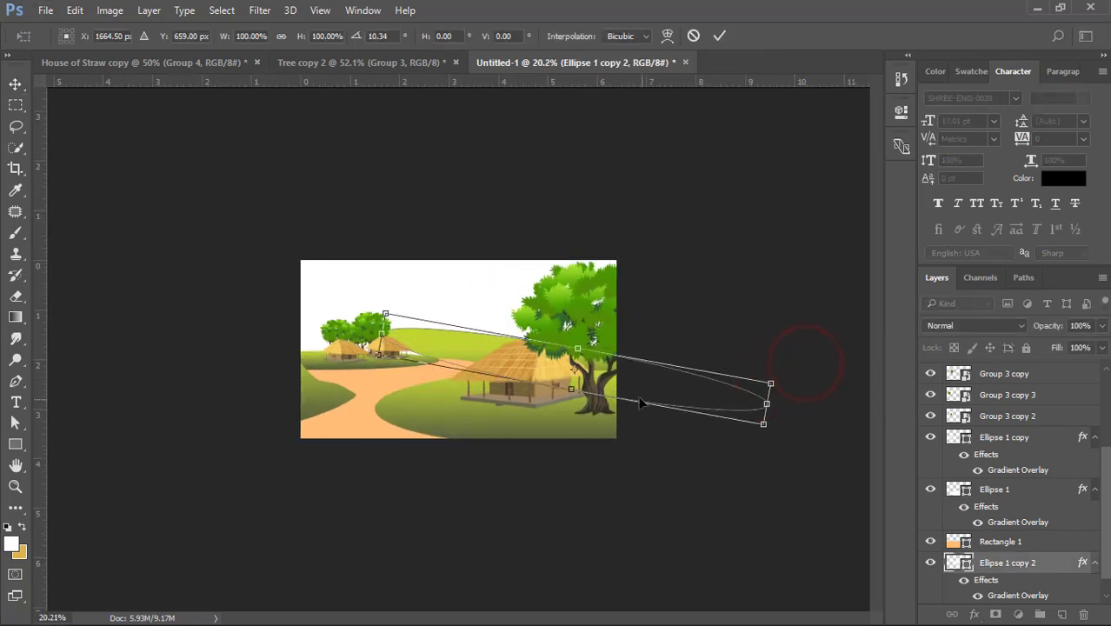
pyautogui.moveTo(628, 395)
pyautogui.mouseDown()
pyautogui.moveTo(628, 413)
pyautogui.moveTo(623, 403)
pyautogui.mouseUp()
pyautogui.doubleClick(624, 401)
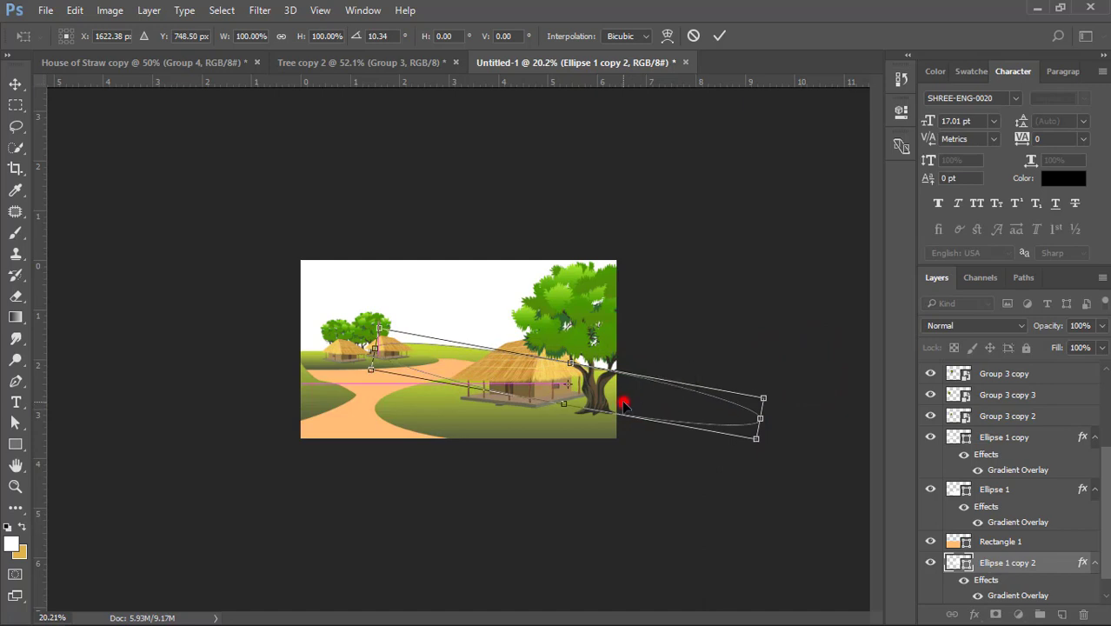
pyautogui.click(690, 286)
# - Delete the copied hill behind the big house
pyautogui.scroll(5, 489, 349)
pyautogui.moveTo(449, 352)
pyautogui.mouseDown()
pyautogui.moveTo(492, 363)
pyautogui.moveTo(423, 350)
pyautogui.moveTo(439, 358)
pyautogui.moveTo(460, 345)
pyautogui.mouseUp()
pyautogui.doubleClick(462, 355)
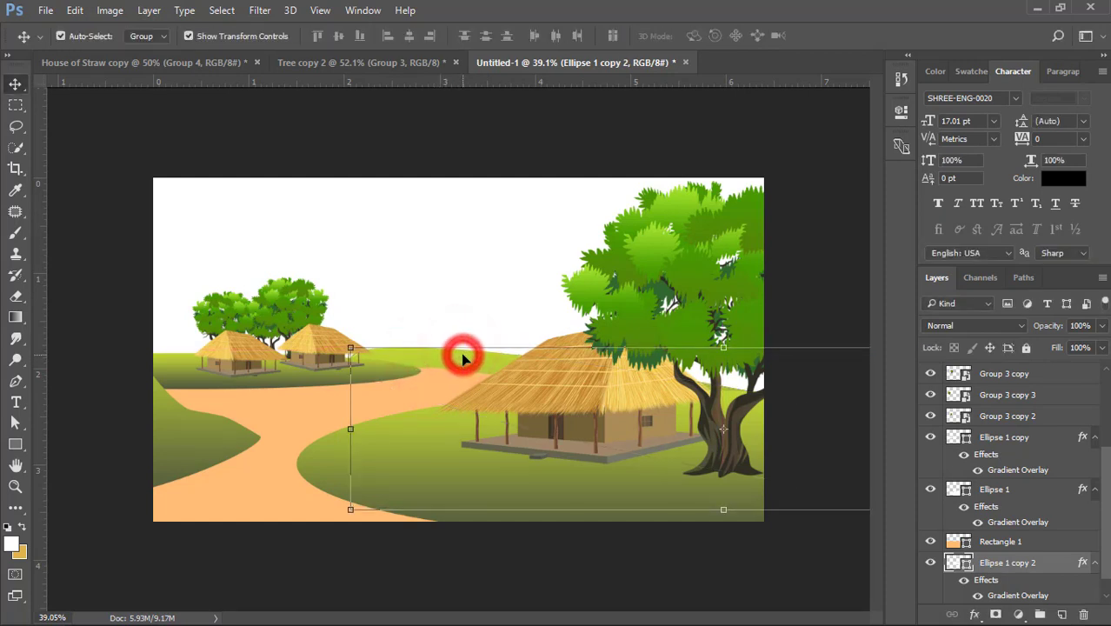
pyautogui.press('Delete')
# - Draw a closed curved hill shape about 1064 × 162 px with the Pen tool, from the small huts to behind the big house
pyautogui.click(16, 382)
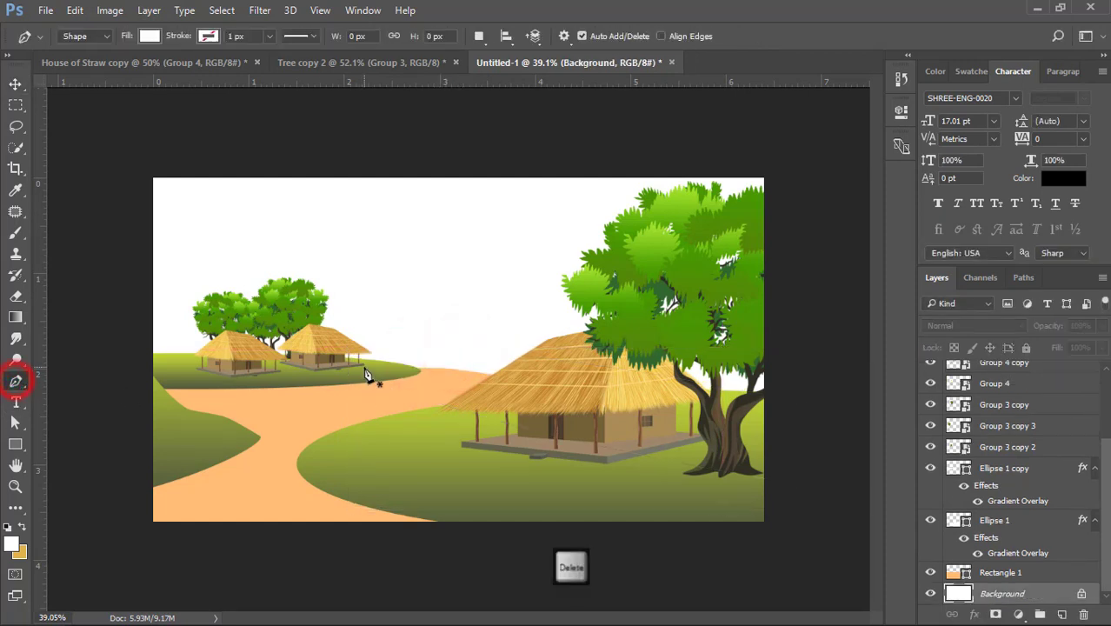
pyautogui.click(348, 358)
pyautogui.moveTo(664, 386); pyautogui.dragTo(790, 438)
pyautogui.click(348, 358)
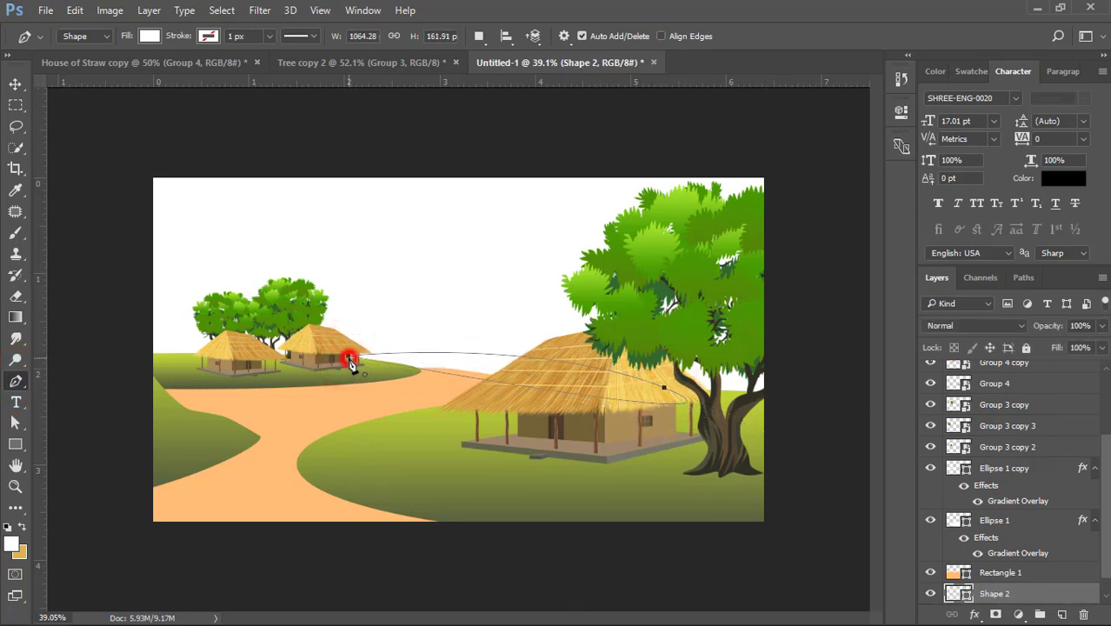
# - Paste the copied hill gradient layer style onto the newly drawn distant hill shape
pyautogui.click(15, 82)
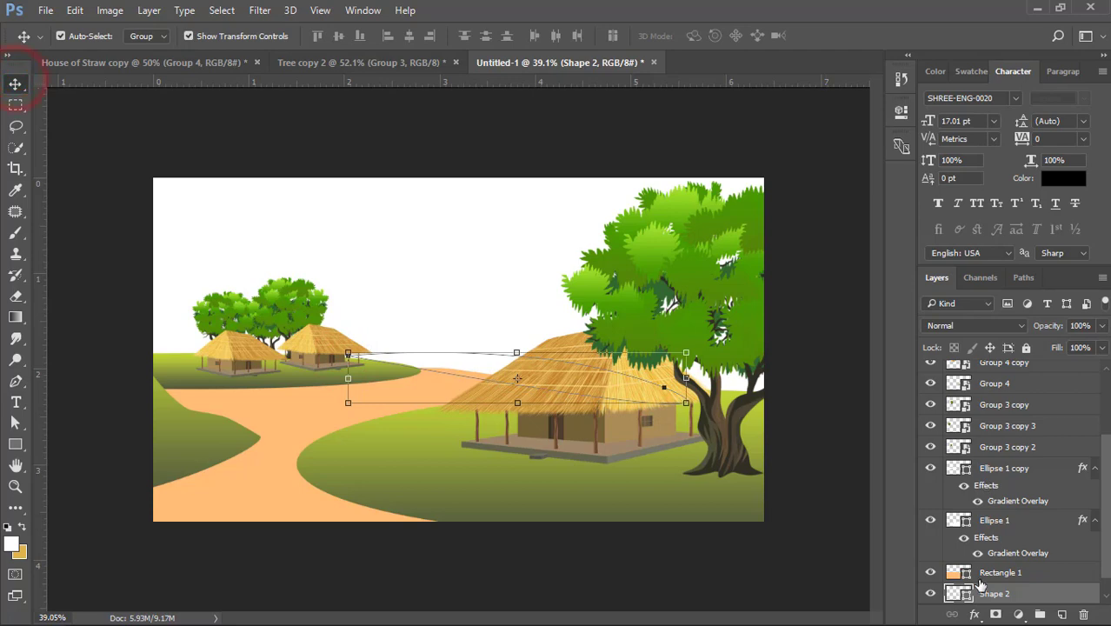
pyautogui.rightClick(1037, 591)
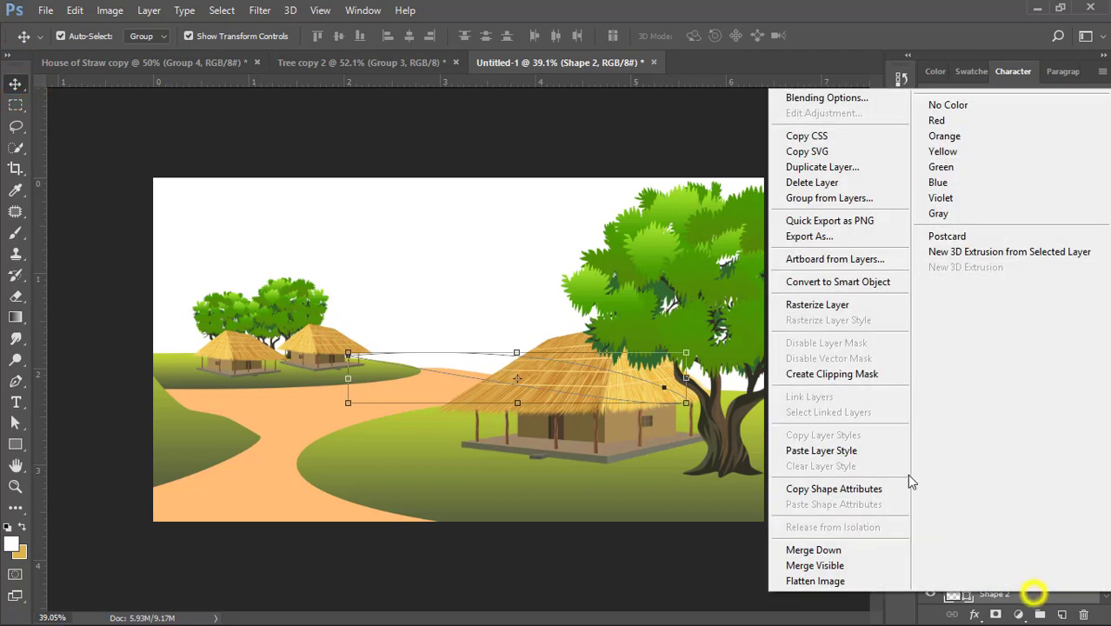
pyautogui.click(808, 452)
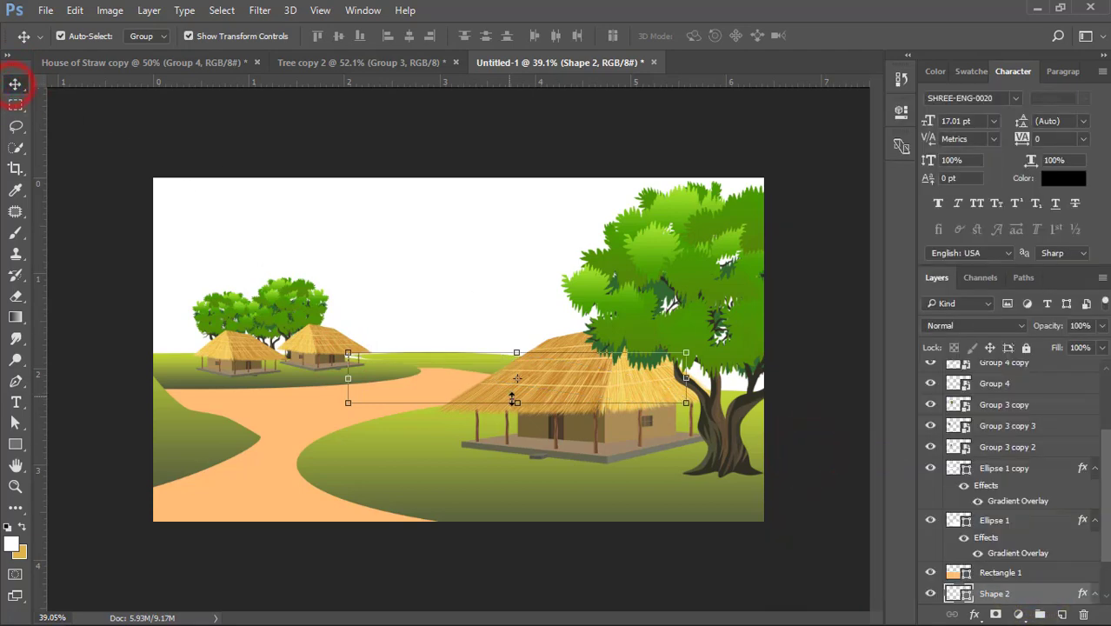
# - Stretch the distant hill shape to about 124% height and rotate it about -1.6°
pyautogui.moveTo(513, 401); pyautogui.dragTo(513, 413)
pyautogui.moveTo(755, 388); pyautogui.dragTo(765, 382)
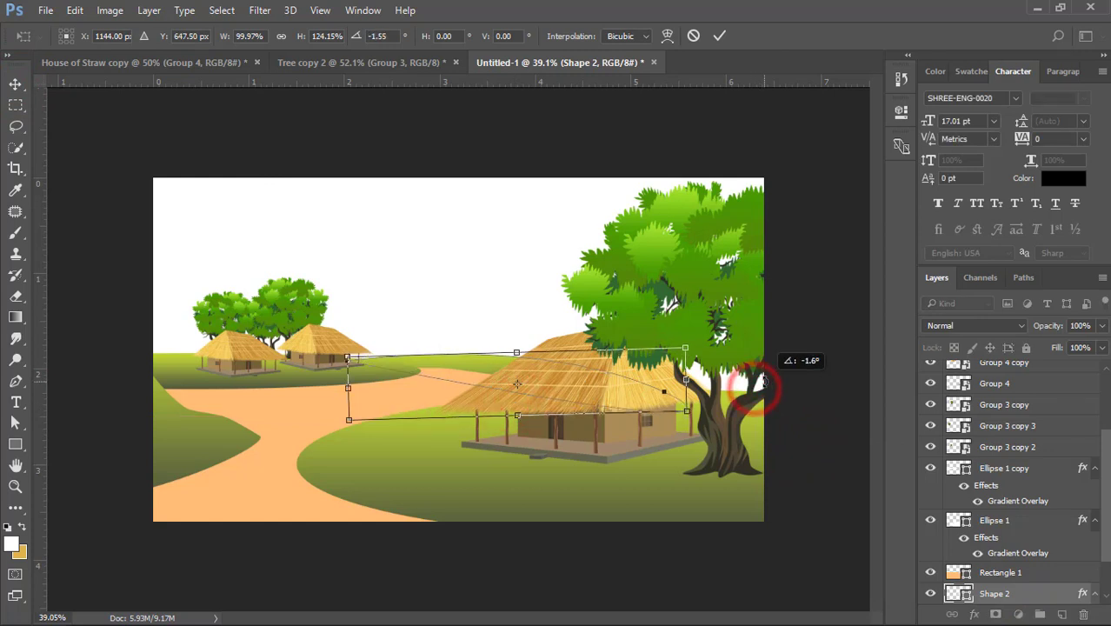
pyautogui.press('Return')
pyautogui.click(645, 160)
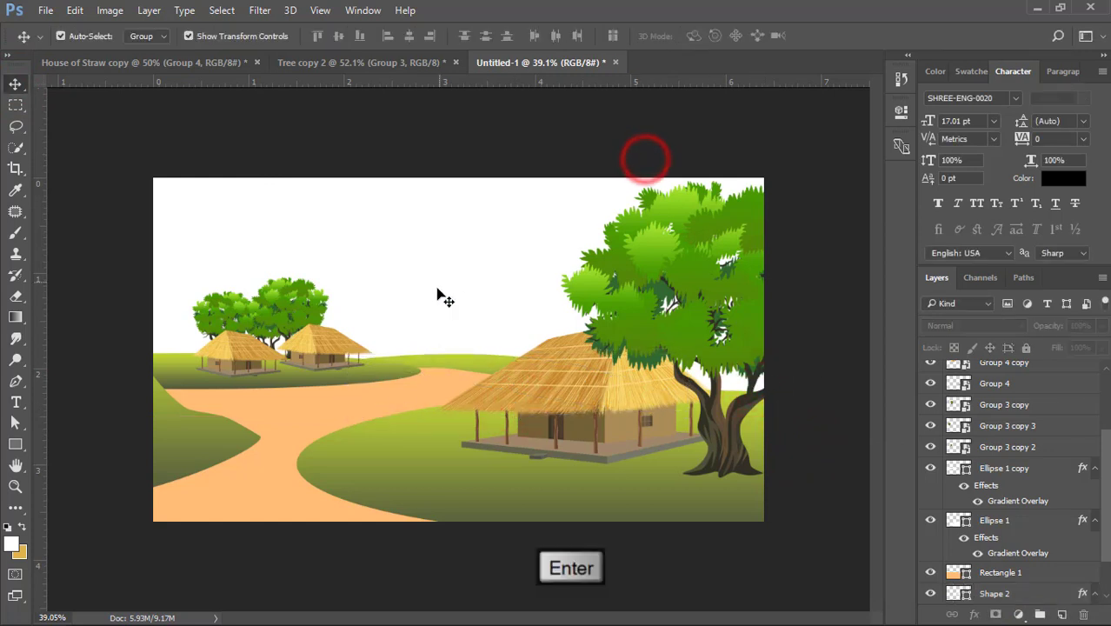
# - Convert the locked Background into a regular layer with the default settings
pyautogui.scroll(1, 466, 351)
pyautogui.click(287, 418)
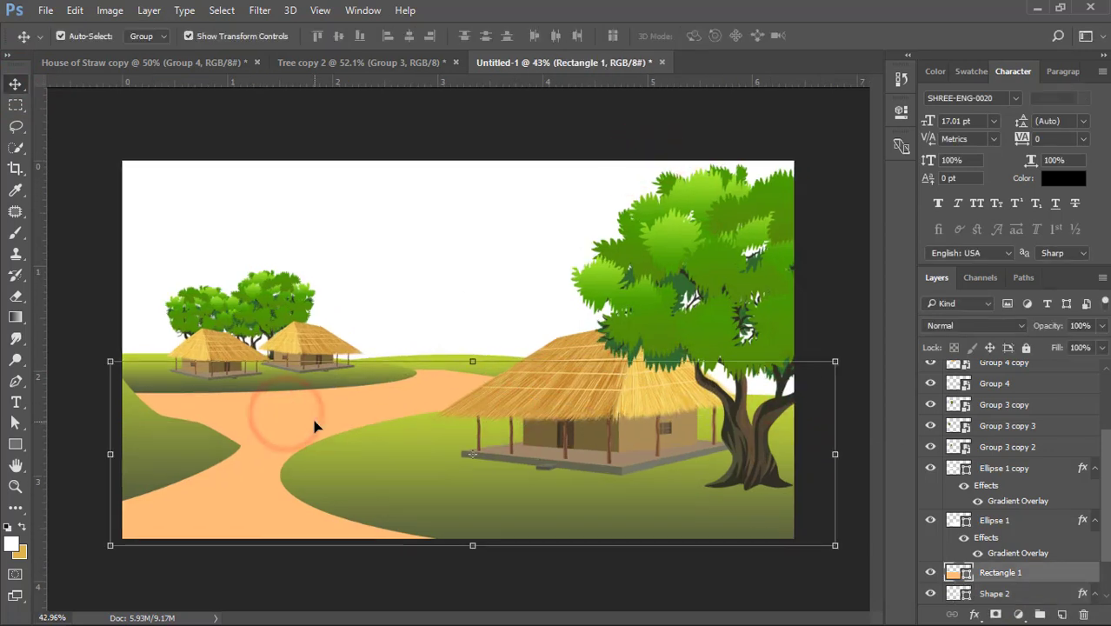
pyautogui.scroll(-3, 1017, 522)
pyautogui.doubleClick(1017, 593)
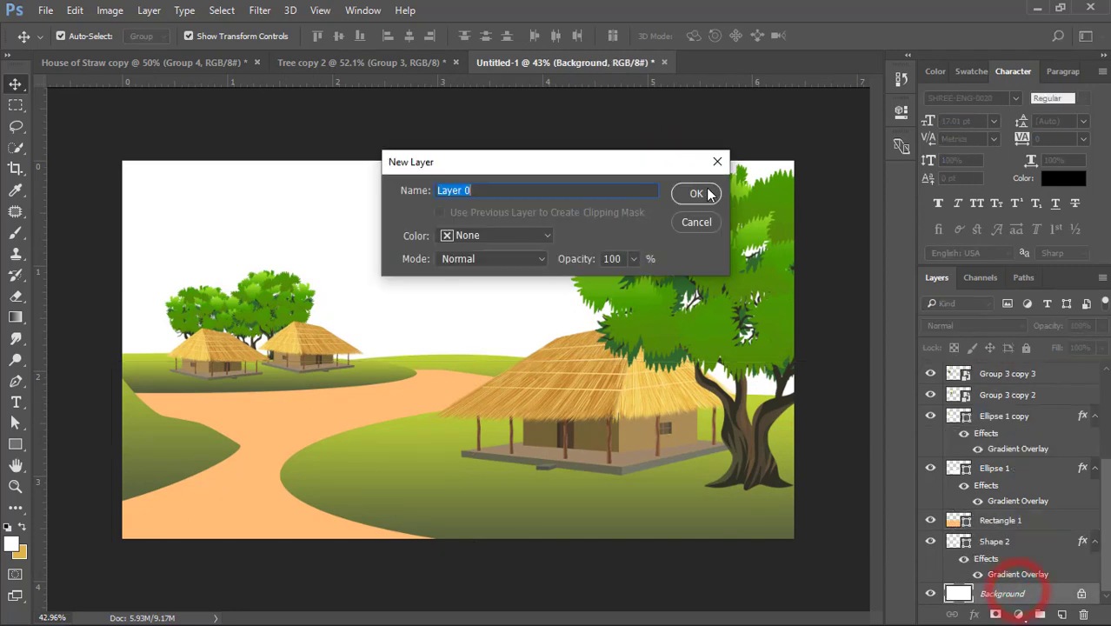
pyautogui.click(698, 193)
# - Add a Gradient Overlay to the white background layer and change its yellow-green stop to light sky blue
pyautogui.click(1068, 600)
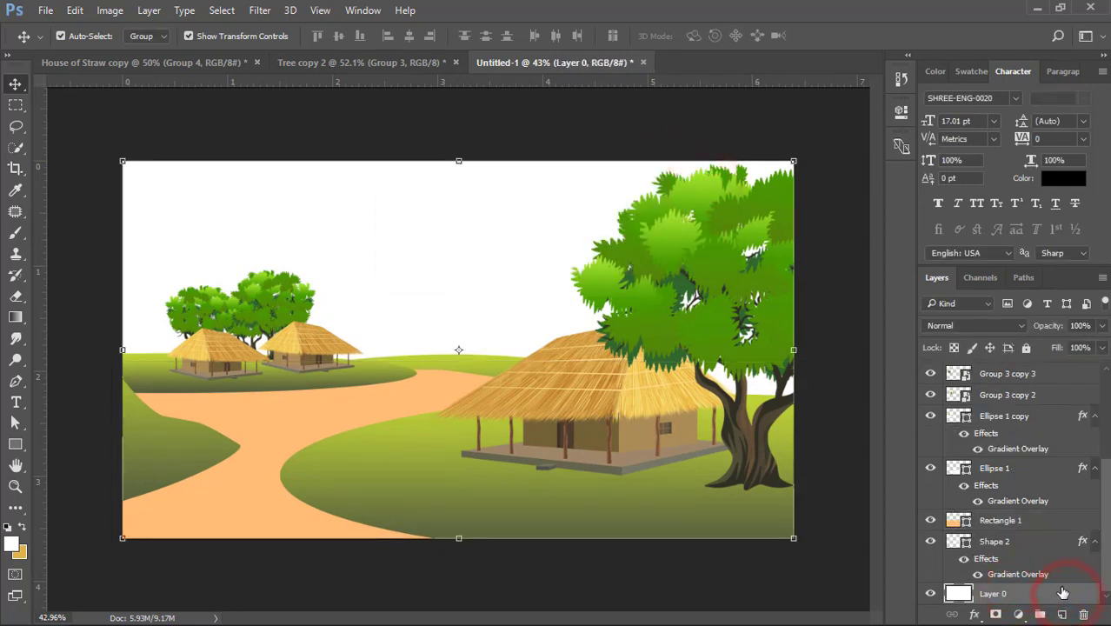
pyautogui.doubleClick(1063, 592)
pyautogui.click(261, 319)
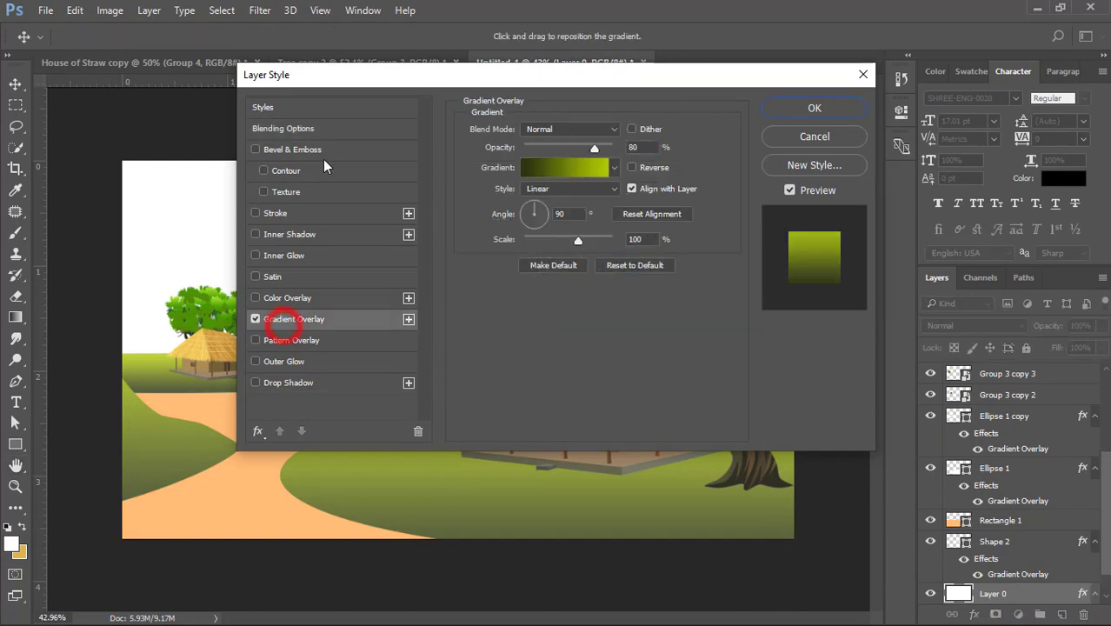
pyautogui.moveTo(340, 76); pyautogui.dragTo(749, 122)
pyautogui.click(965, 213)
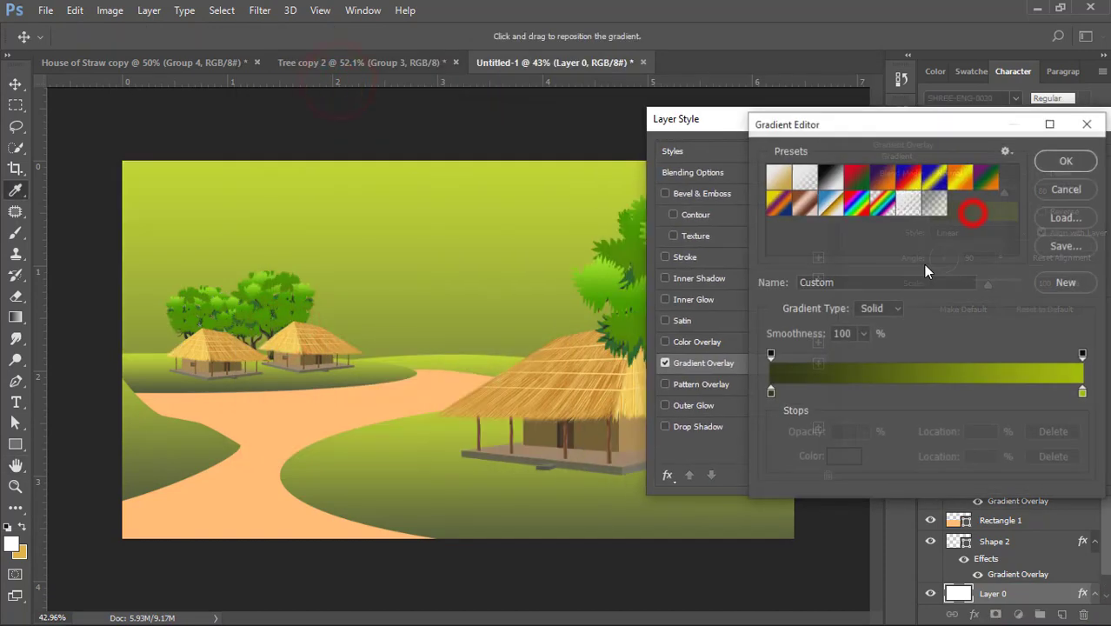
pyautogui.doubleClick(1083, 393)
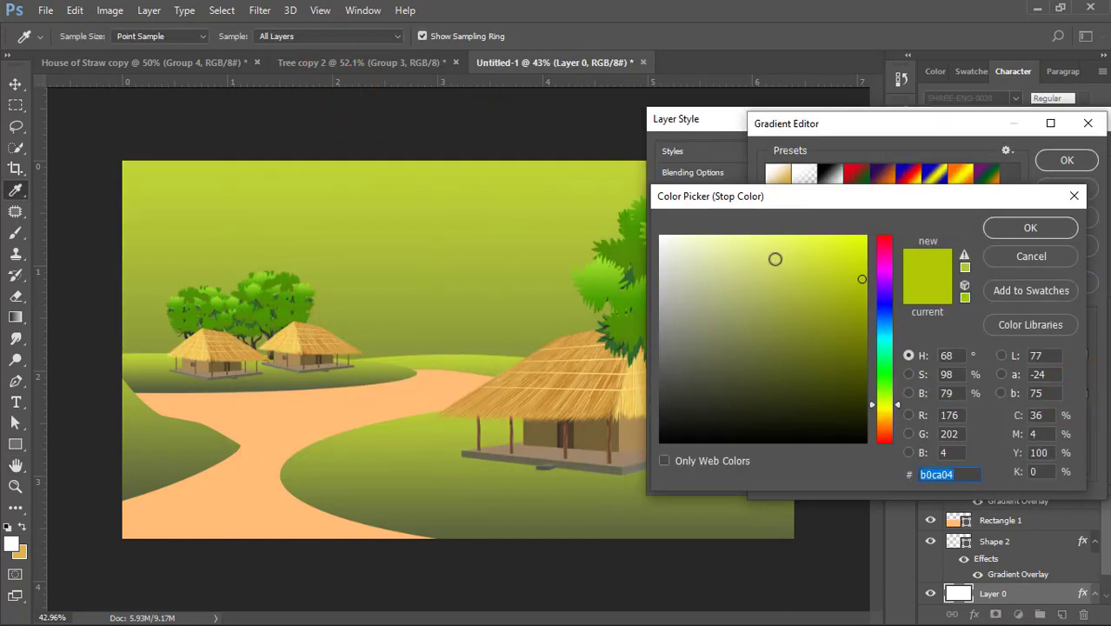
pyautogui.click(885, 335)
pyautogui.click(783, 243)
pyautogui.click(1030, 227)
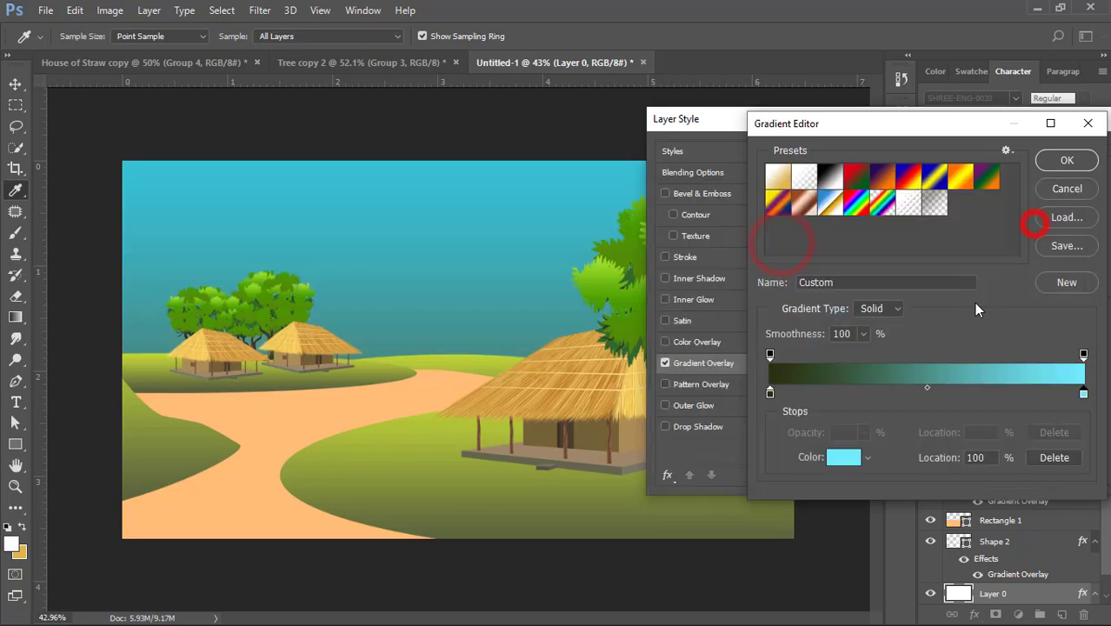
# - Change the sky gradient's dark stop to white (ffffff) at 59% and shift the midpoint towards the blue stop
pyautogui.doubleClick(769, 393)
pyautogui.click(707, 304)
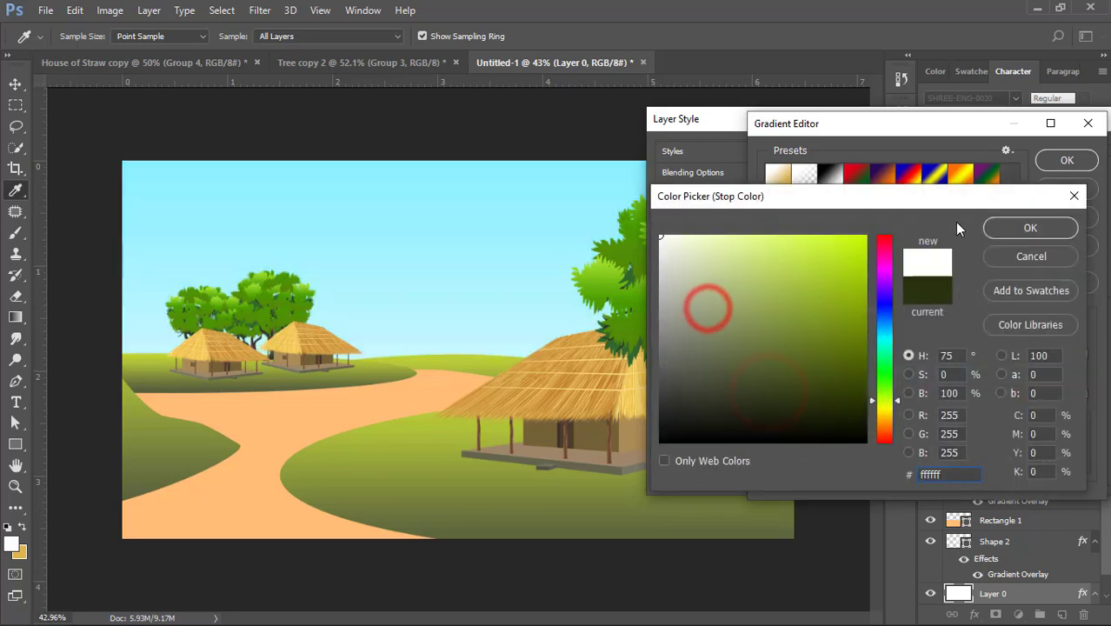
pyautogui.click(1000, 224)
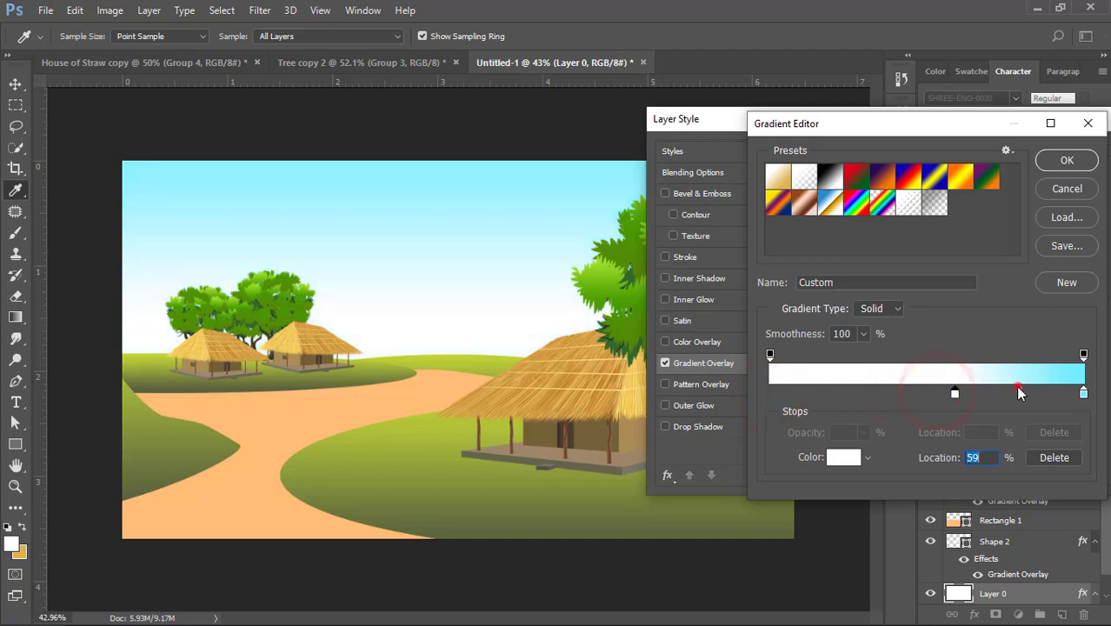
pyautogui.moveTo(1020, 393); pyautogui.dragTo(1048, 393)
pyautogui.click(1062, 160)
pyautogui.moveTo(960, 122); pyautogui.dragTo(702, 153)
pyautogui.click(966, 180)
pyautogui.click(658, 124)
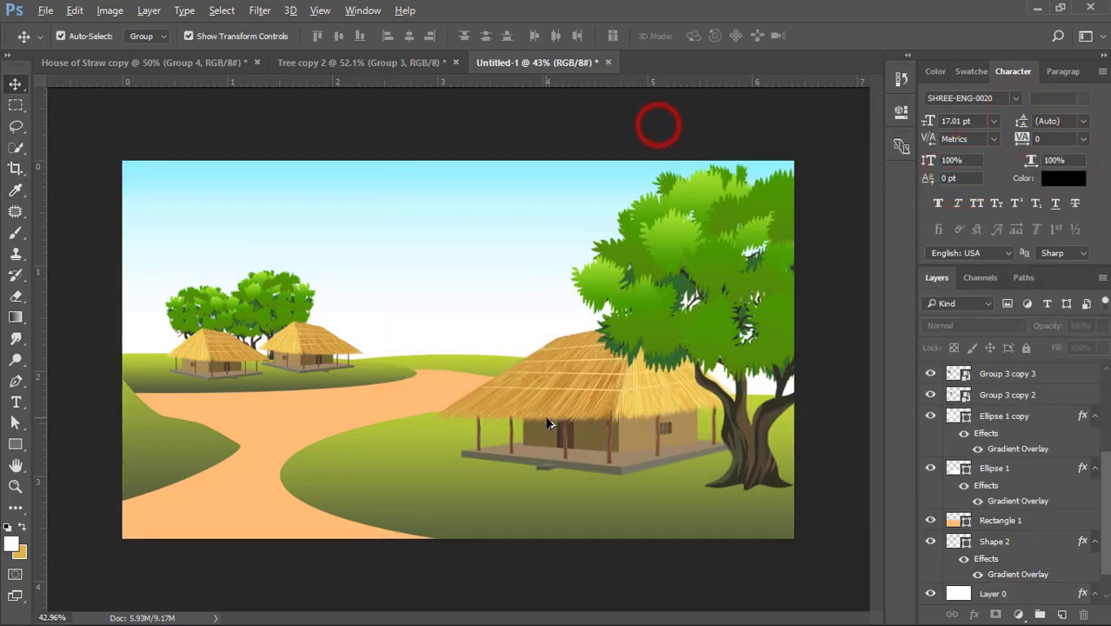
# - Enlarge the big foreground house slightly from its upper-left corner
pyautogui.scroll(1, 550, 424)
pyautogui.click(620, 392)
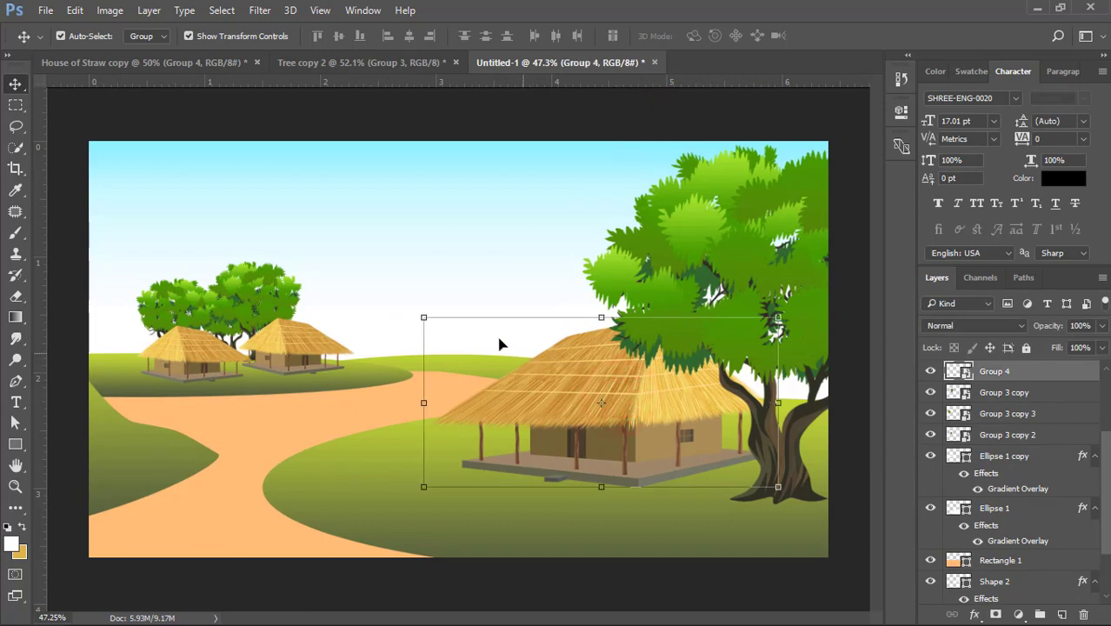
pyautogui.moveTo(424, 317); pyautogui.dragTo(400, 306)
pyautogui.click(448, 239)
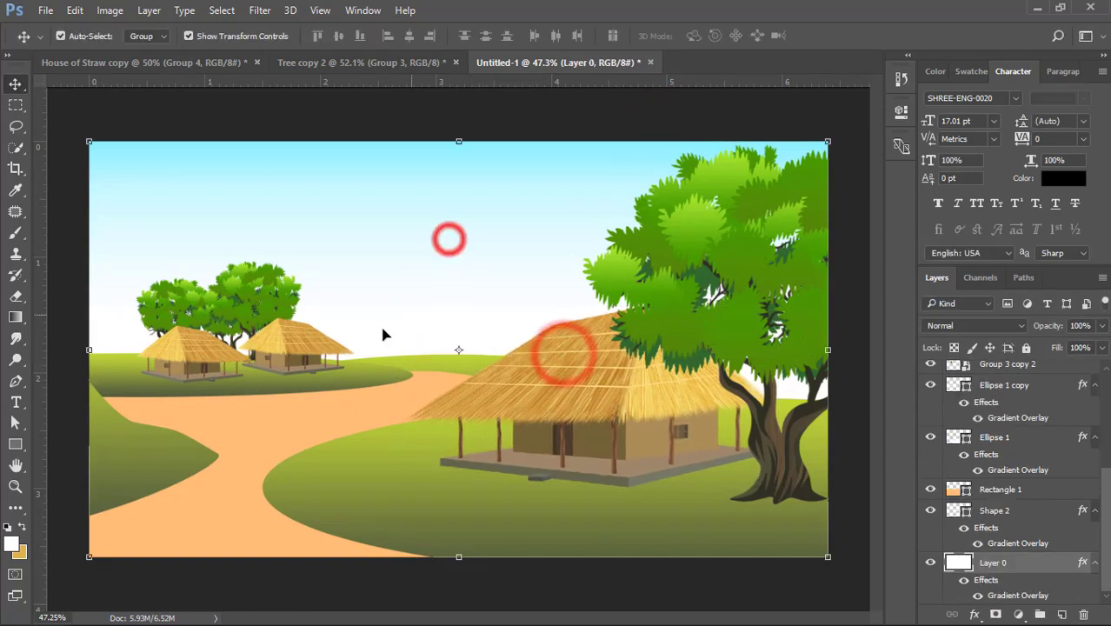
# - Reduce the Gradient Overlay opacity to 61% on the hill beneath the two small huts
pyautogui.click(375, 402)
pyautogui.click(342, 383)
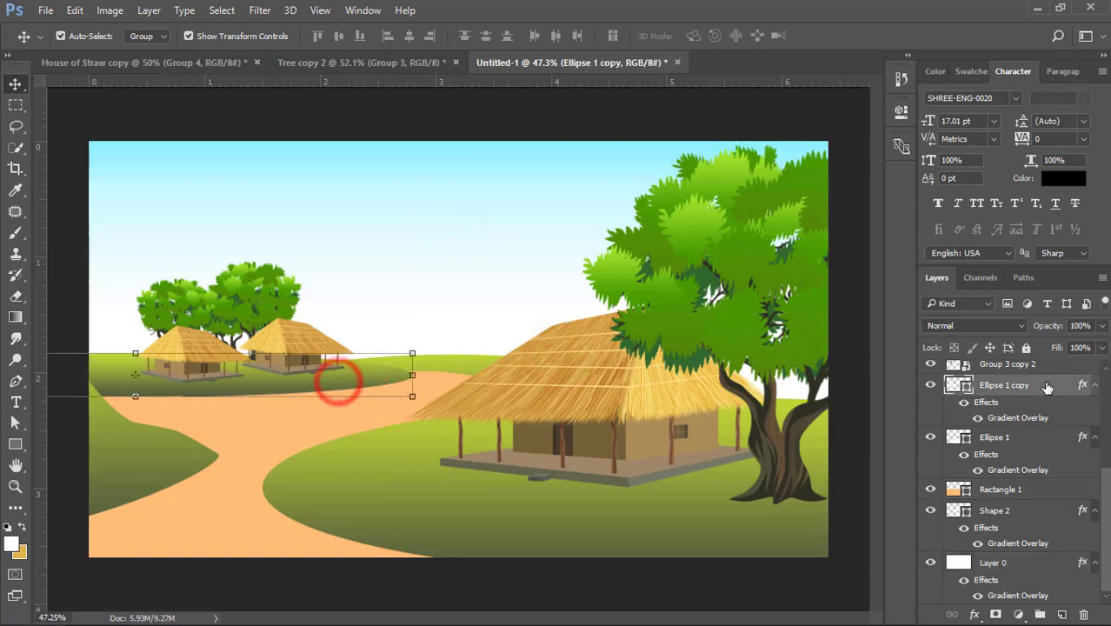
pyautogui.doubleClick(1081, 385)
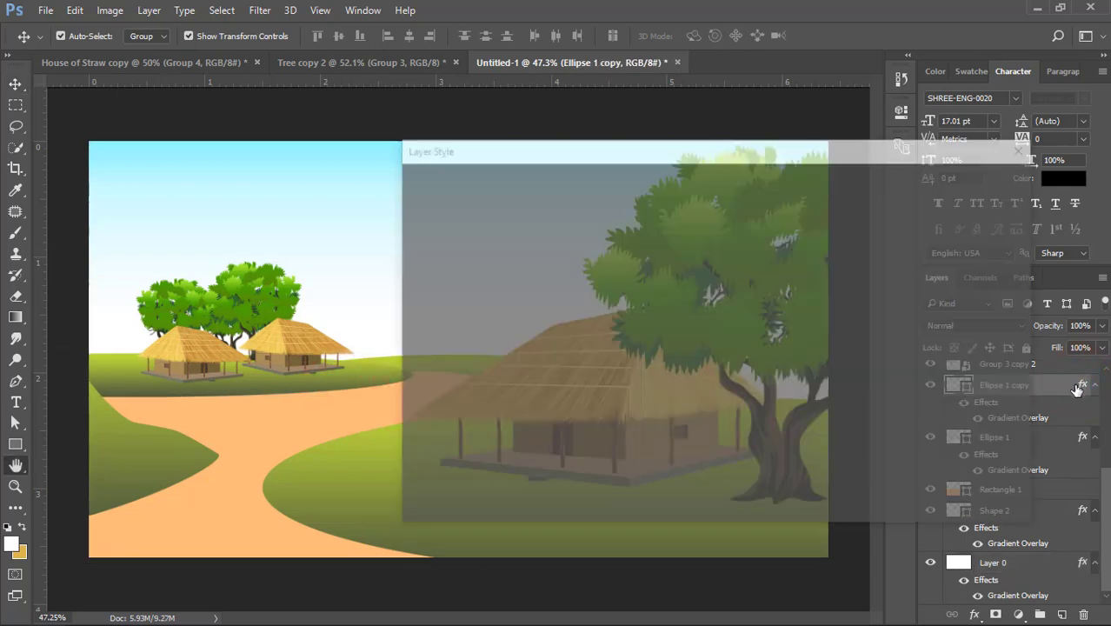
pyautogui.click(454, 393)
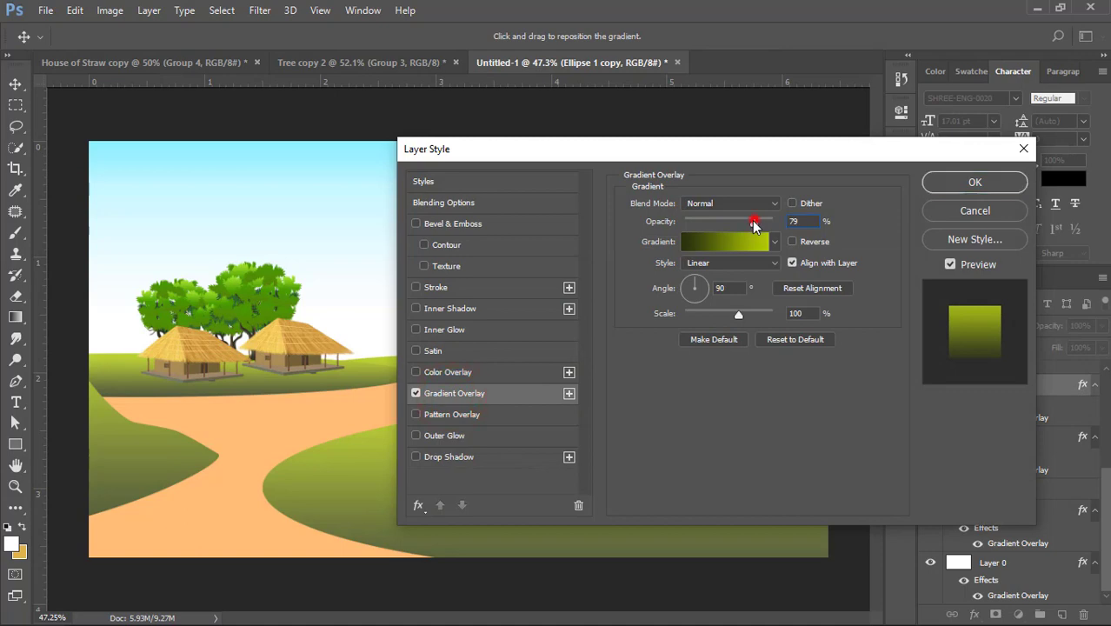
pyautogui.moveTo(753, 222); pyautogui.dragTo(737, 223)
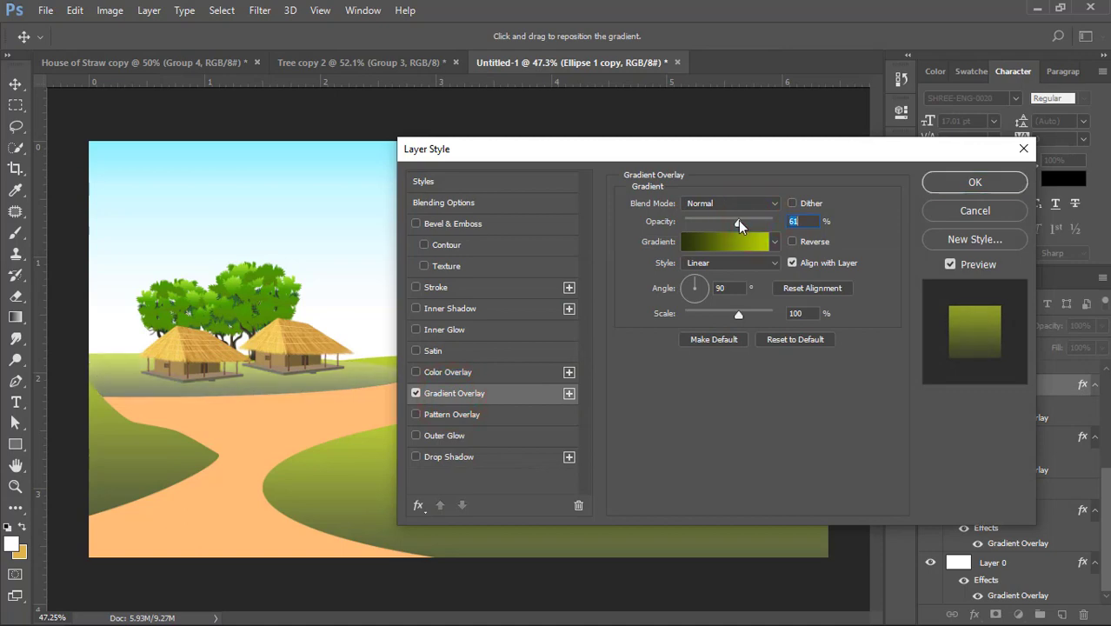
pyautogui.click(965, 182)
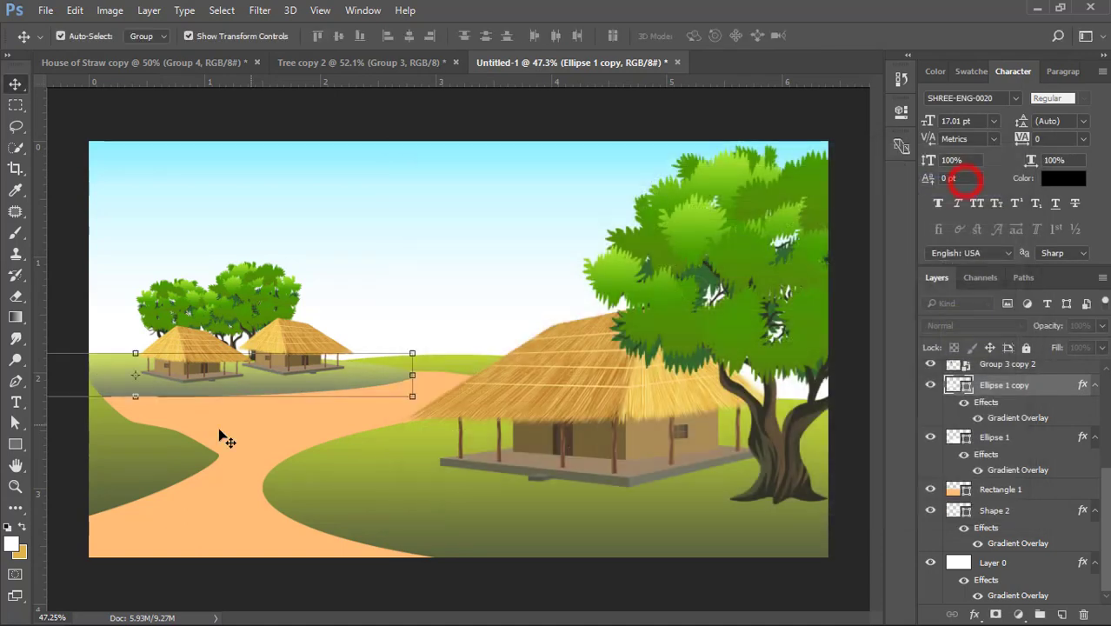
# - Reduce the Gradient Overlay opacity to 61% on the distant hill shape behind the big house
pyautogui.click(149, 447)
pyautogui.click(427, 364)
pyautogui.click(1080, 564)
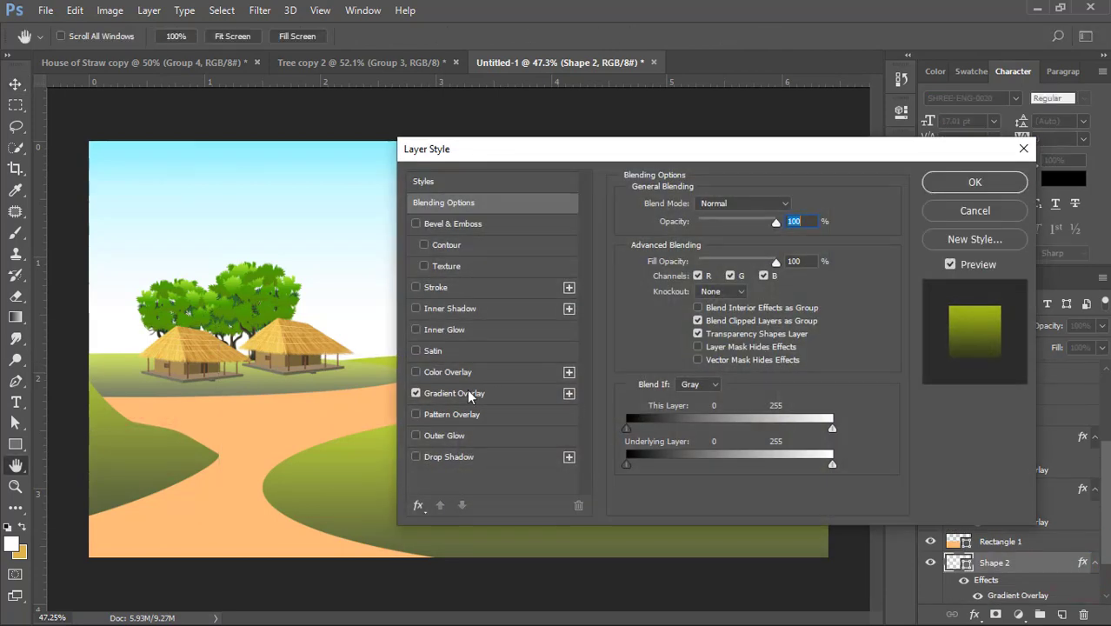
pyautogui.click(457, 391)
pyautogui.moveTo(539, 150); pyautogui.dragTo(750, 322)
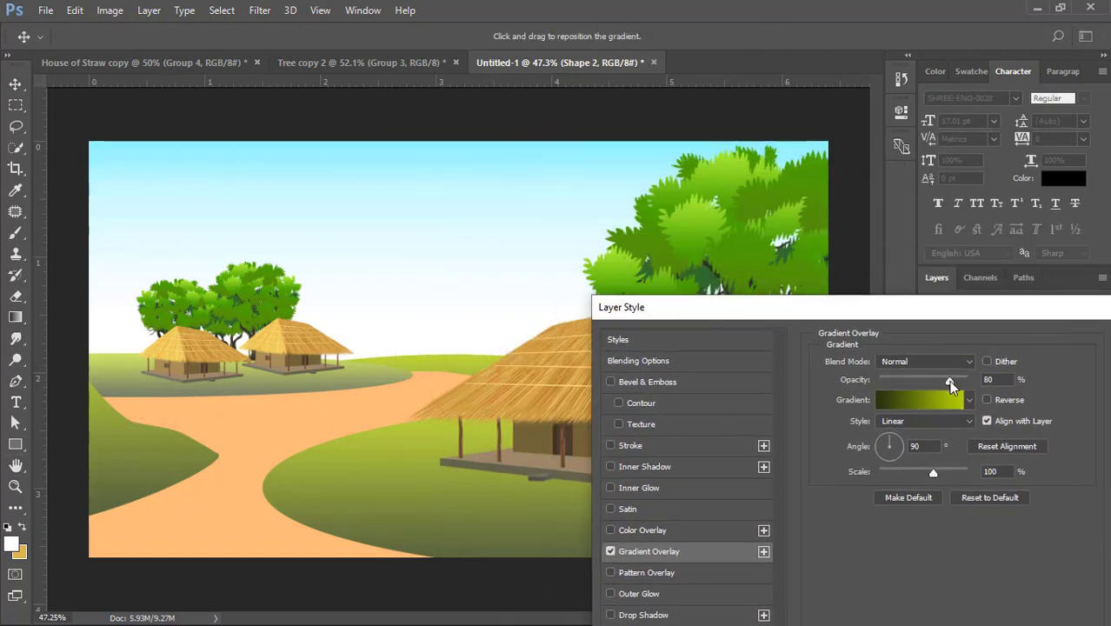
pyautogui.moveTo(949, 380); pyautogui.dragTo(937, 385)
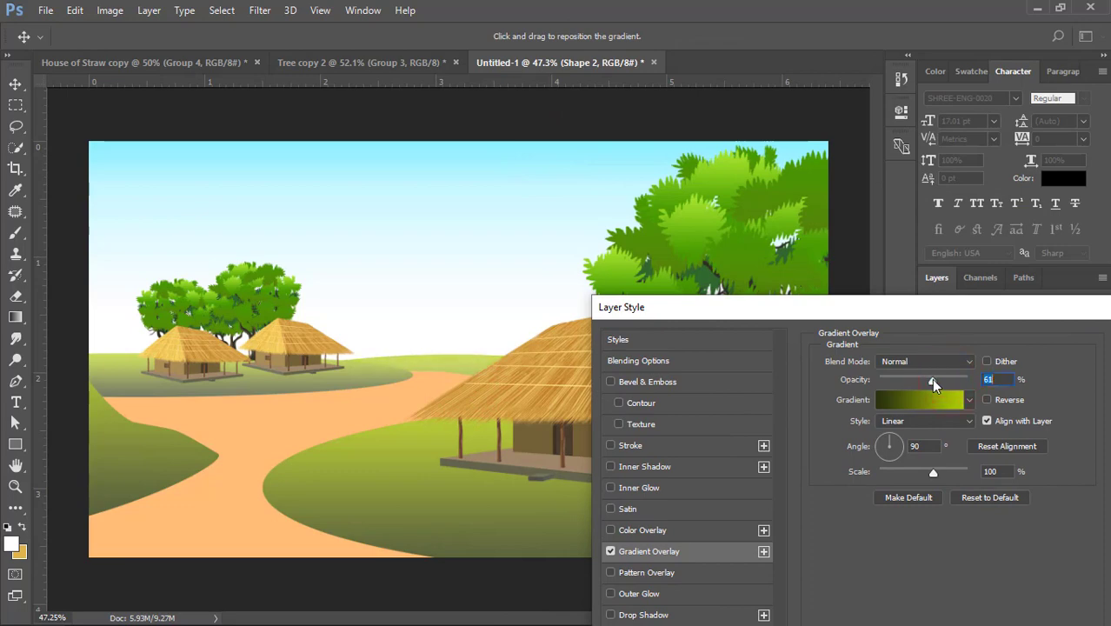
pyautogui.moveTo(946, 310); pyautogui.dragTo(819, 296)
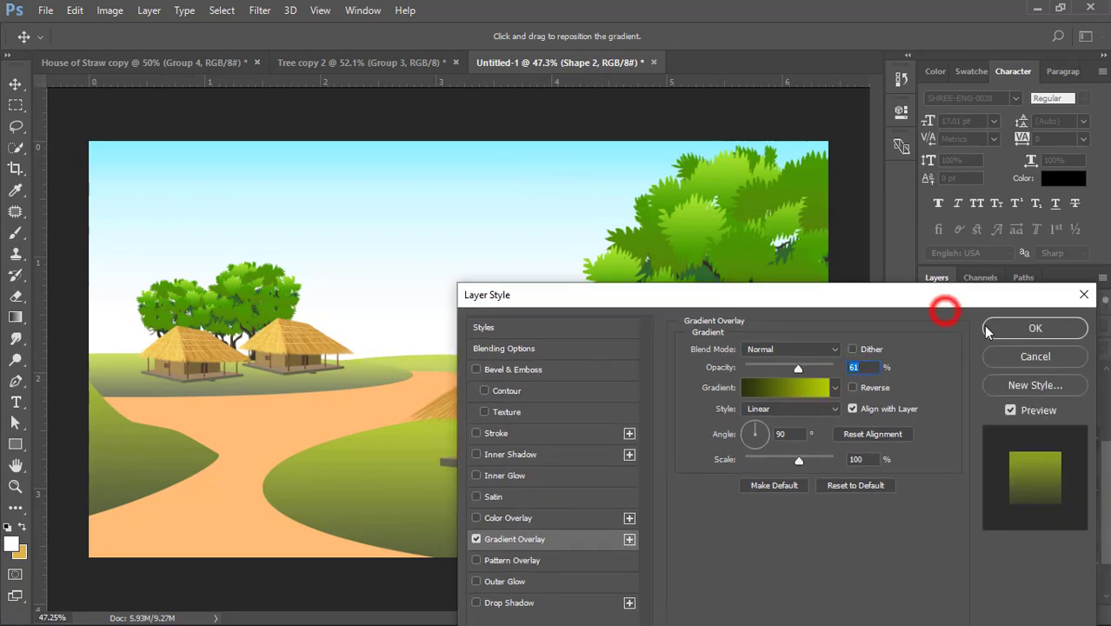
pyautogui.click(1007, 324)
# - Move the dark gradient stop of the left foreground hill to 29% and set its Gradient Overlay opacity to 77%
pyautogui.click(172, 456)
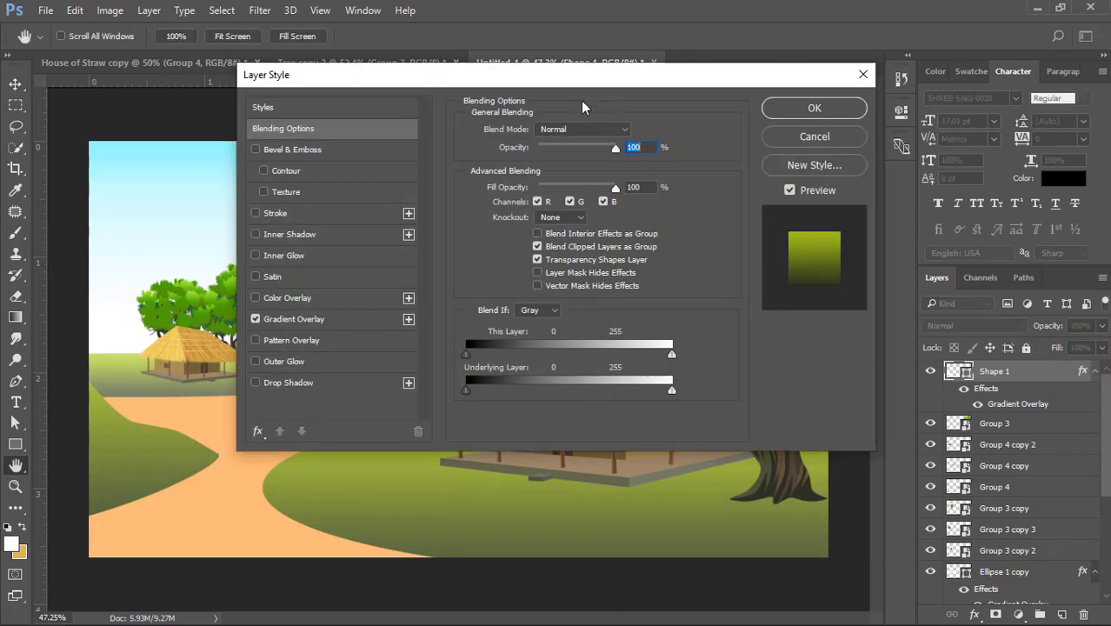
pyautogui.moveTo(561, 87); pyautogui.dragTo(862, 221)
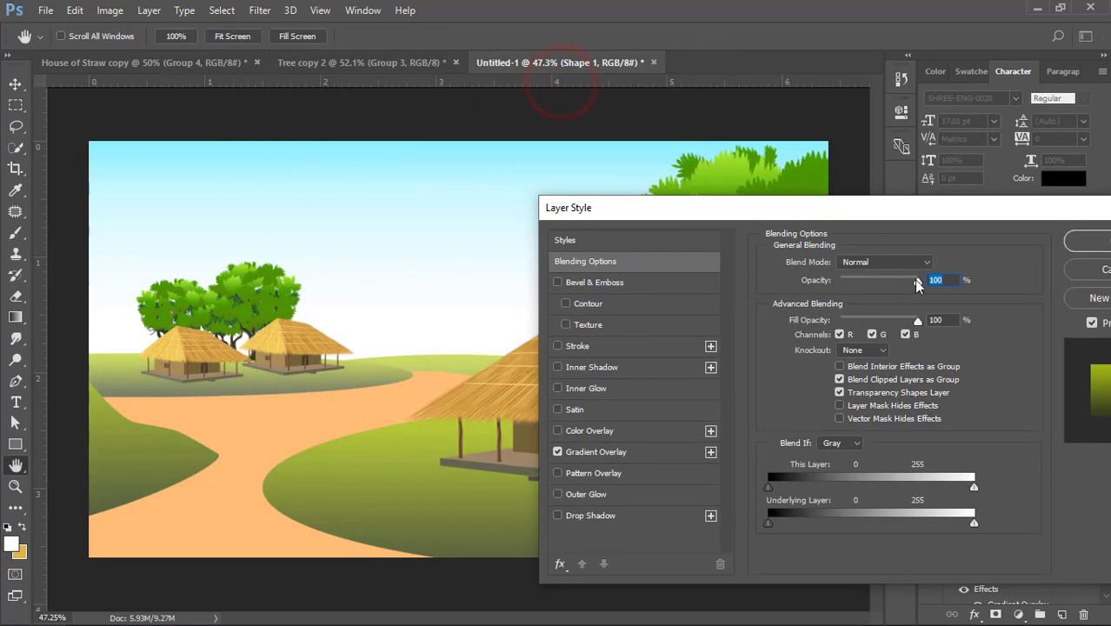
pyautogui.moveTo(916, 282); pyautogui.dragTo(899, 283)
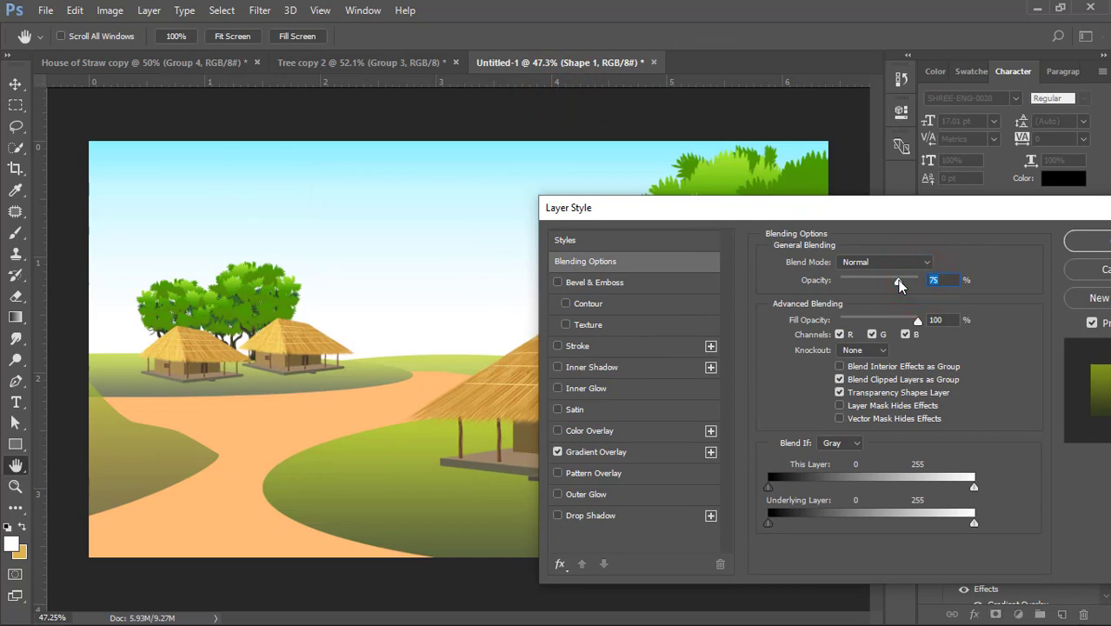
pyautogui.hotkey('ctrl', 'z')
pyautogui.click(611, 454)
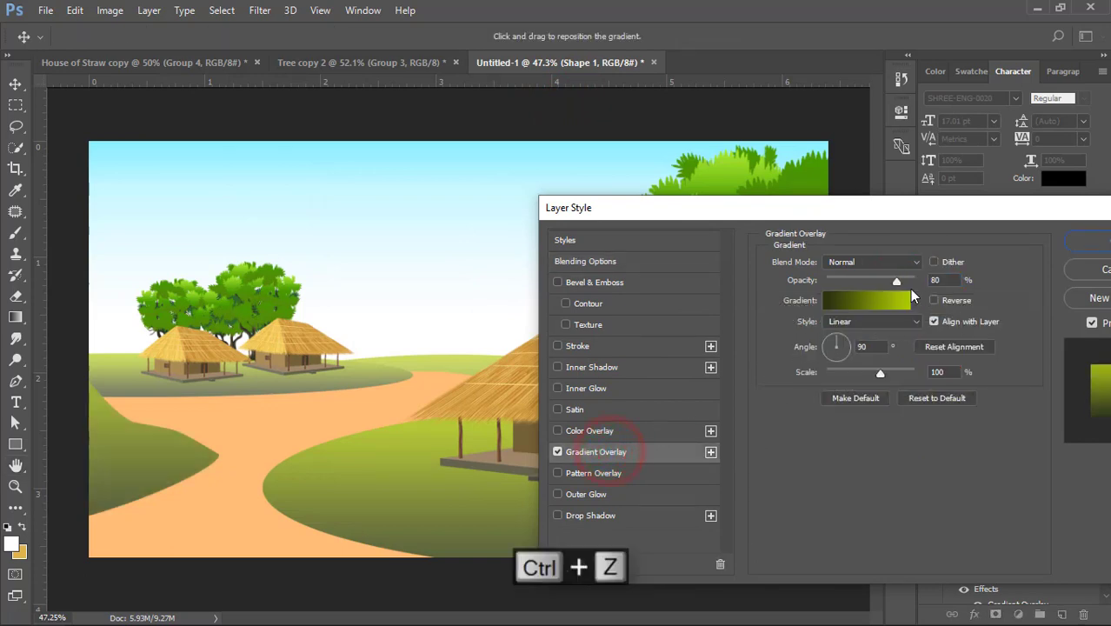
pyautogui.moveTo(897, 280); pyautogui.dragTo(885, 280)
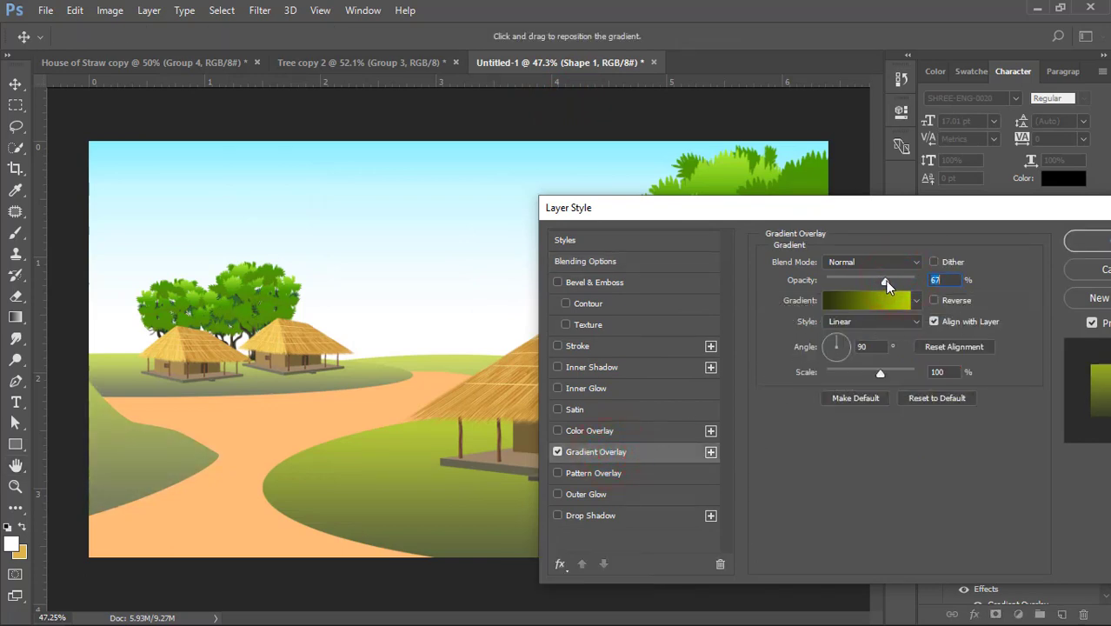
pyautogui.click(855, 301)
pyautogui.moveTo(769, 391); pyautogui.dragTo(872, 393)
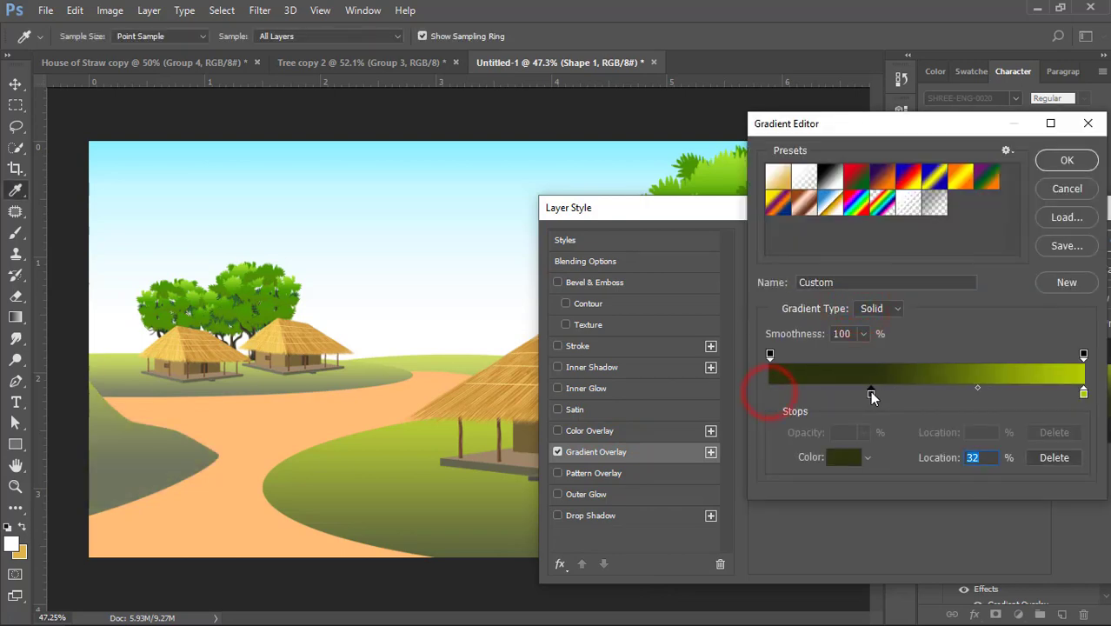
pyautogui.click(1065, 162)
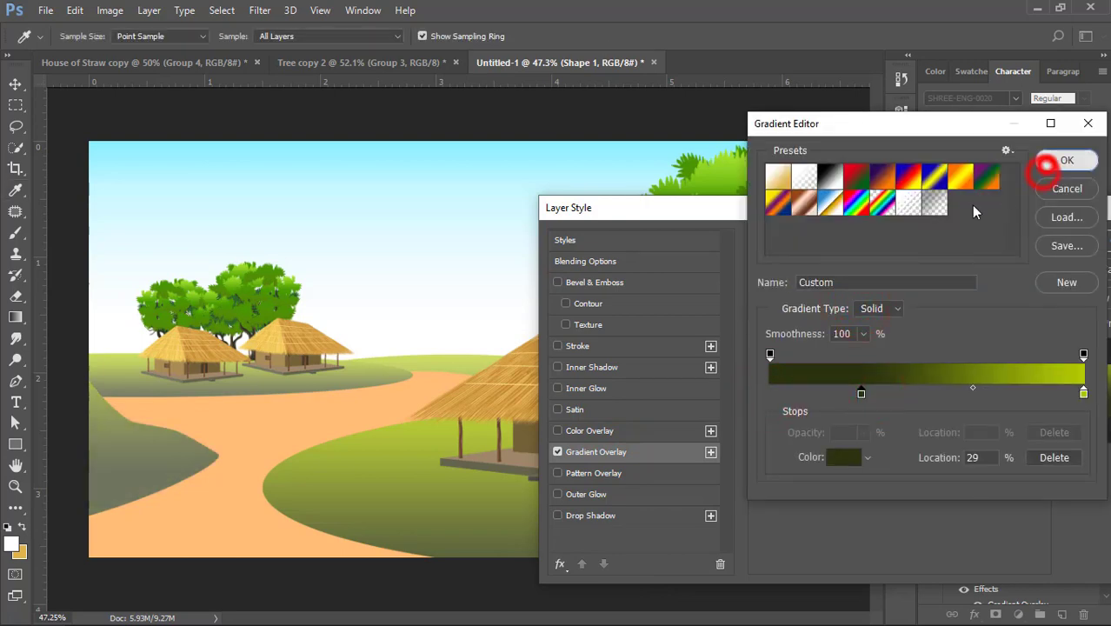
pyautogui.moveTo(885, 280); pyautogui.dragTo(897, 282)
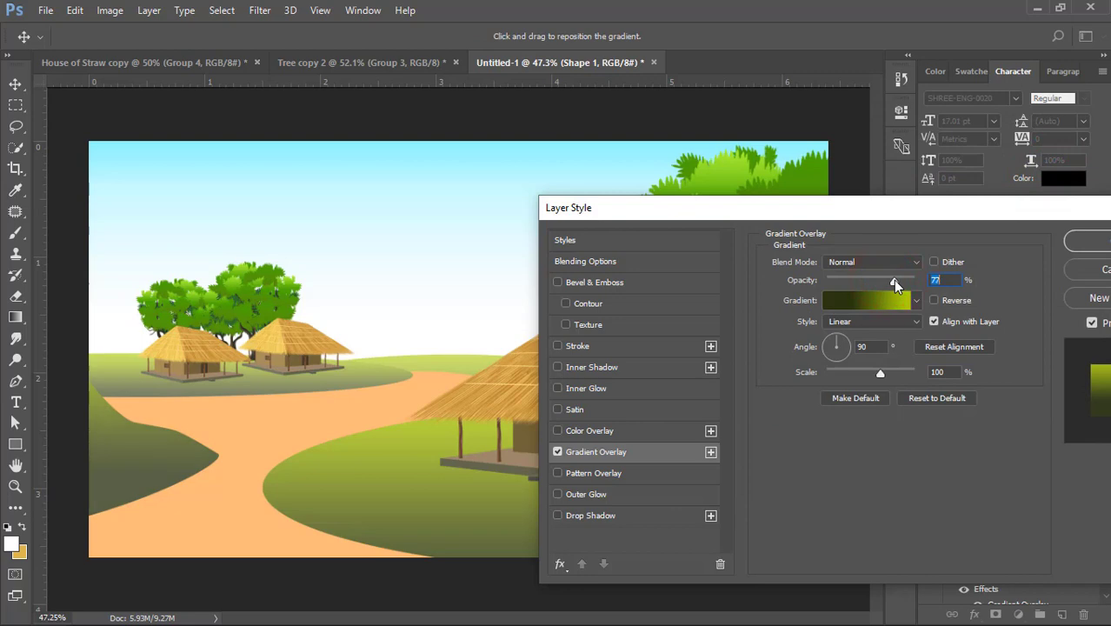
pyautogui.click(1085, 241)
# - Lighten the tree behind the right small hut with a clipped Levels adjustment layer, midtones at 1.56
pyautogui.click(686, 510)
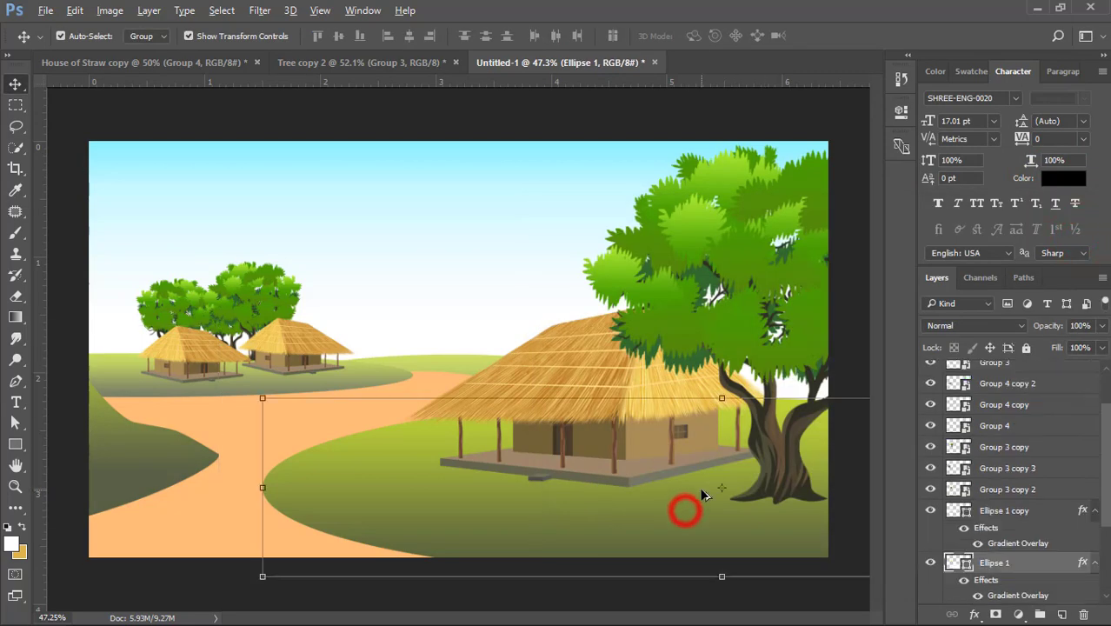
pyautogui.scroll(-3, 704, 489)
pyautogui.click(748, 285)
pyautogui.scroll(2, 399, 398)
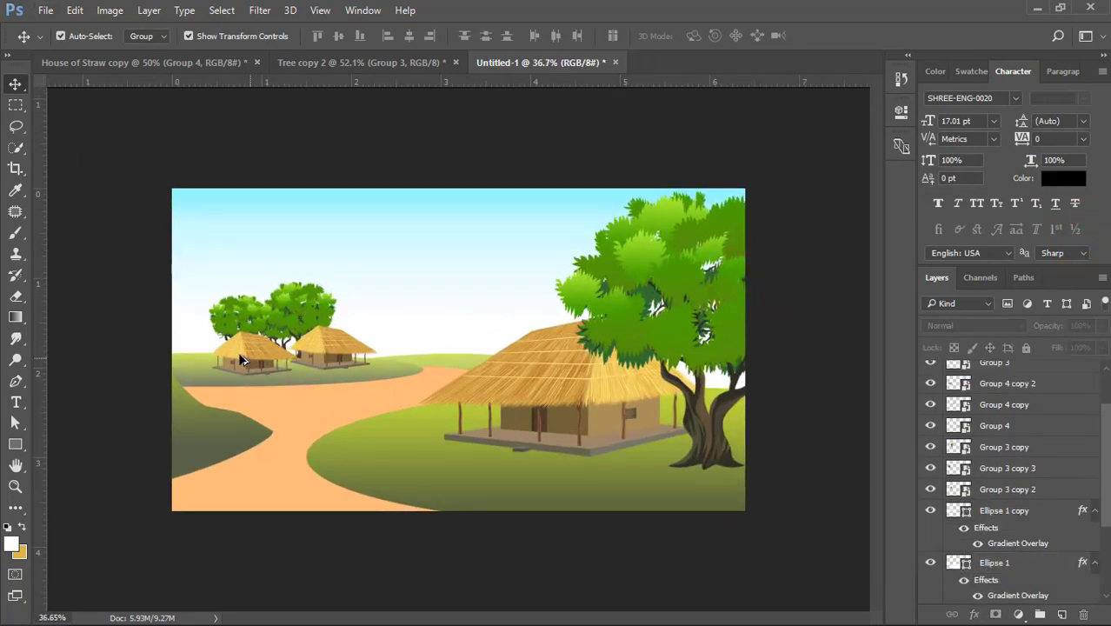
pyautogui.scroll(2, 398, 395)
pyautogui.click(245, 304)
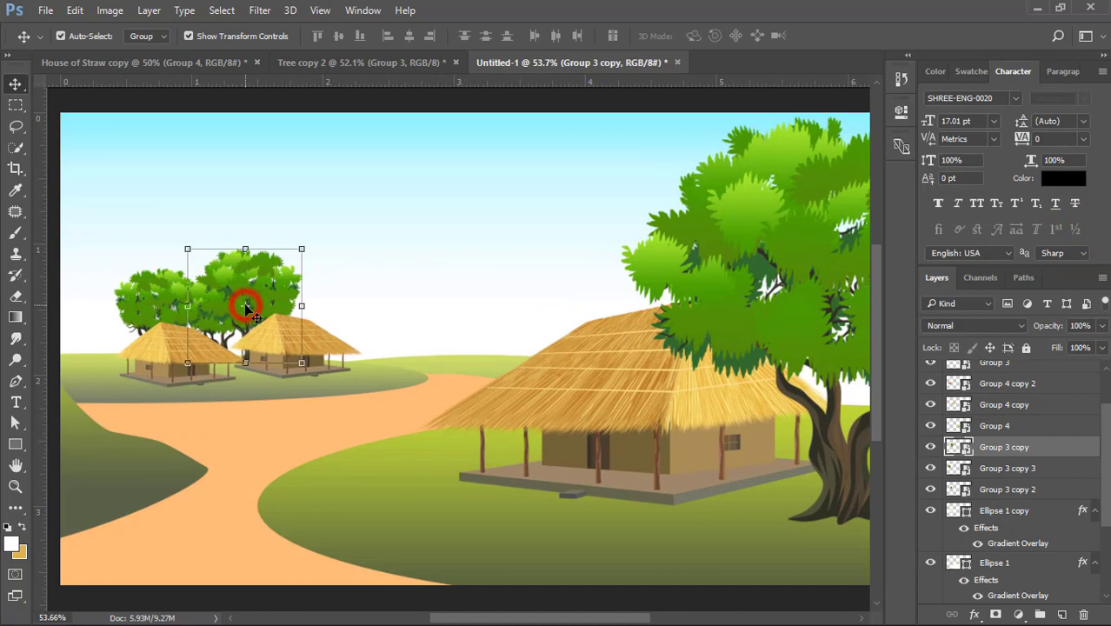
pyautogui.click(1019, 613)
pyautogui.click(955, 344)
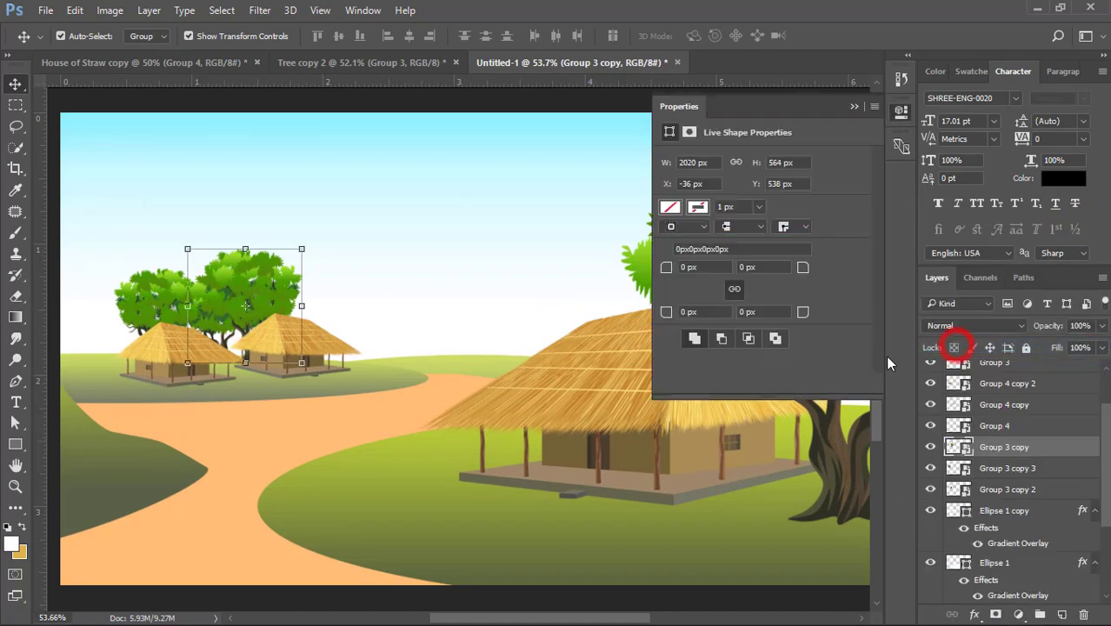
pyautogui.moveTo(772, 275); pyautogui.dragTo(768, 279)
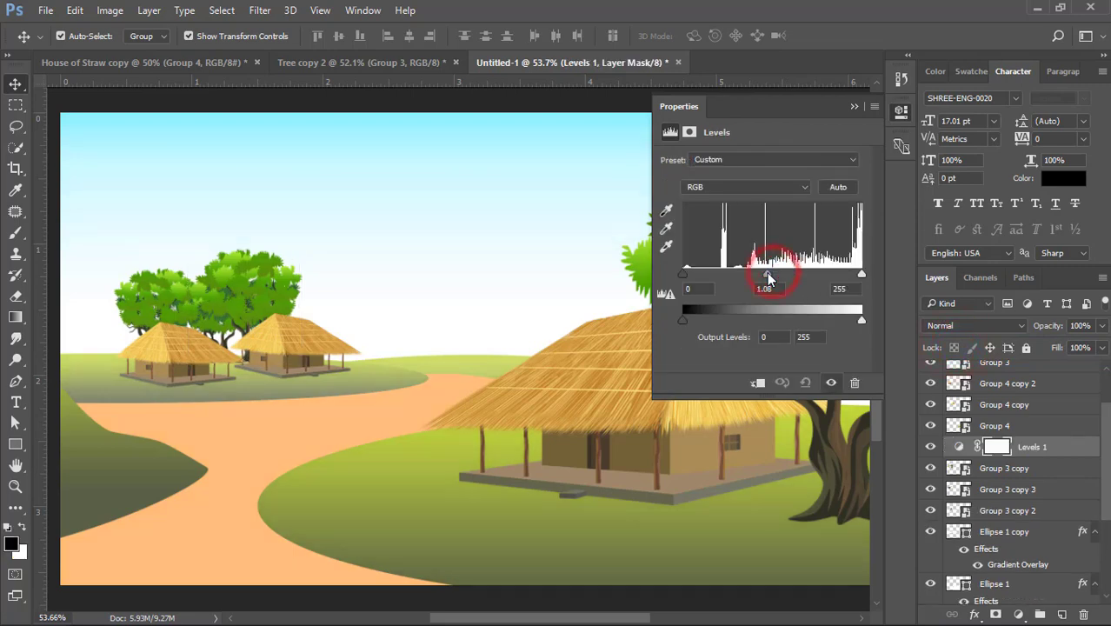
pyautogui.hotkey('ctrl', 'alt', 'g')
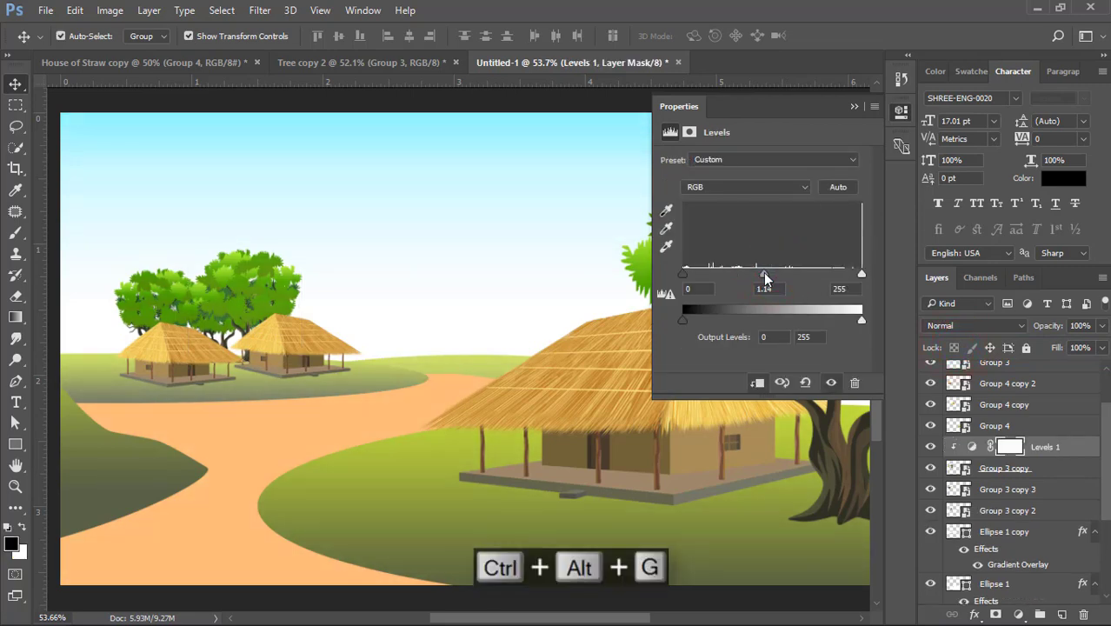
pyautogui.moveTo(751, 280); pyautogui.dragTo(748, 280)
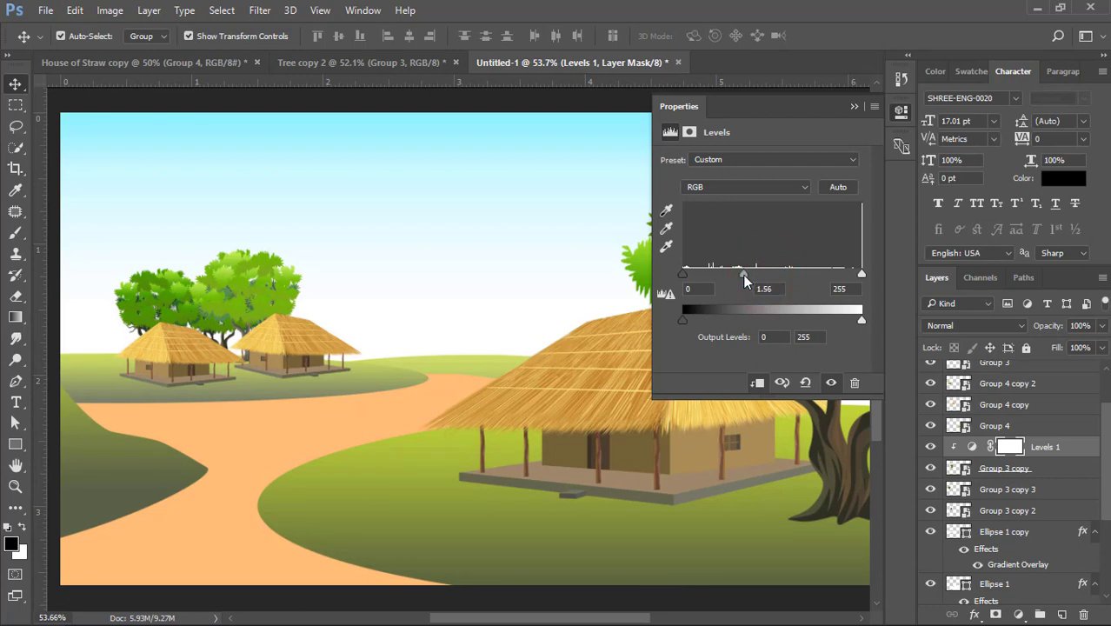
pyautogui.click(856, 107)
# - Add a Levels adjustment clipped to the smaller tree behind the left small hut, with midtones at 1.46
pyautogui.click(179, 287)
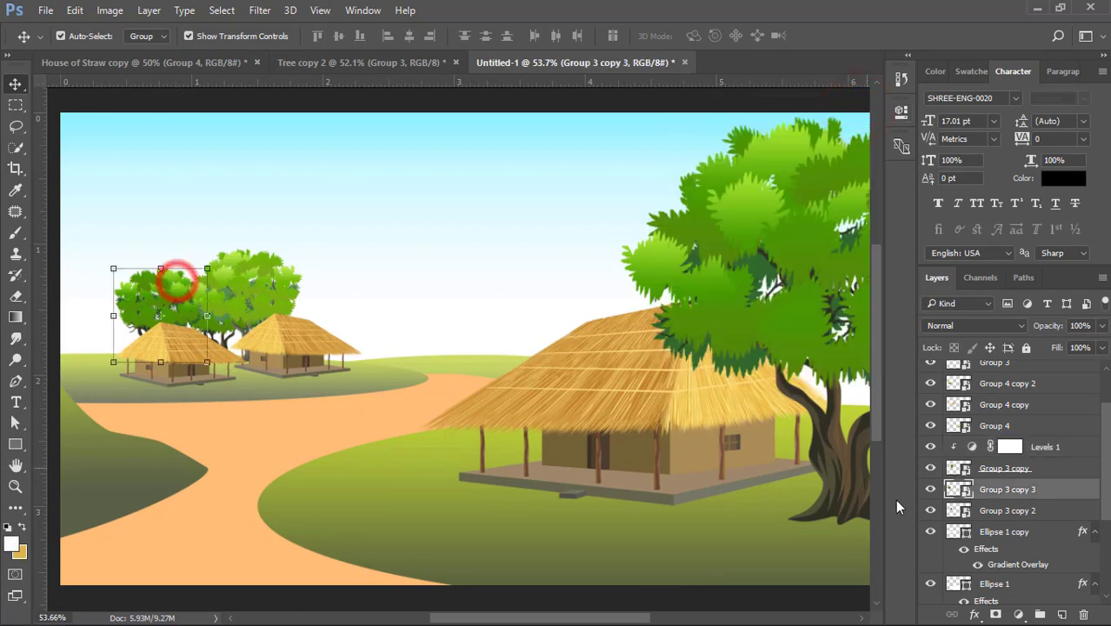
pyautogui.click(1019, 614)
pyautogui.click(946, 343)
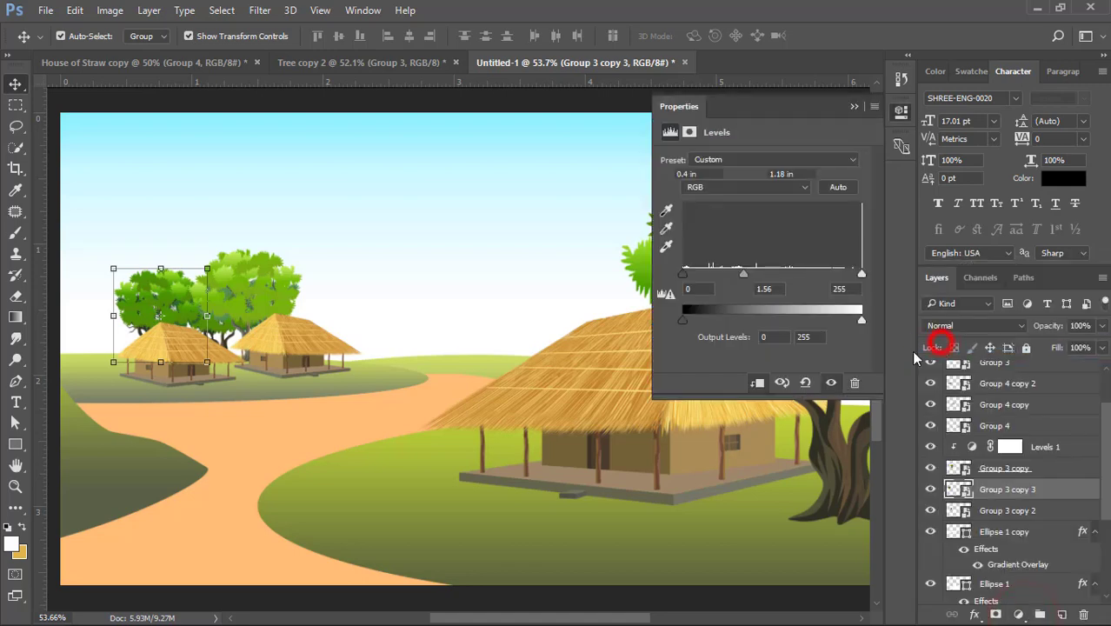
pyautogui.hotkey('ctrl', 'alt', 'g')
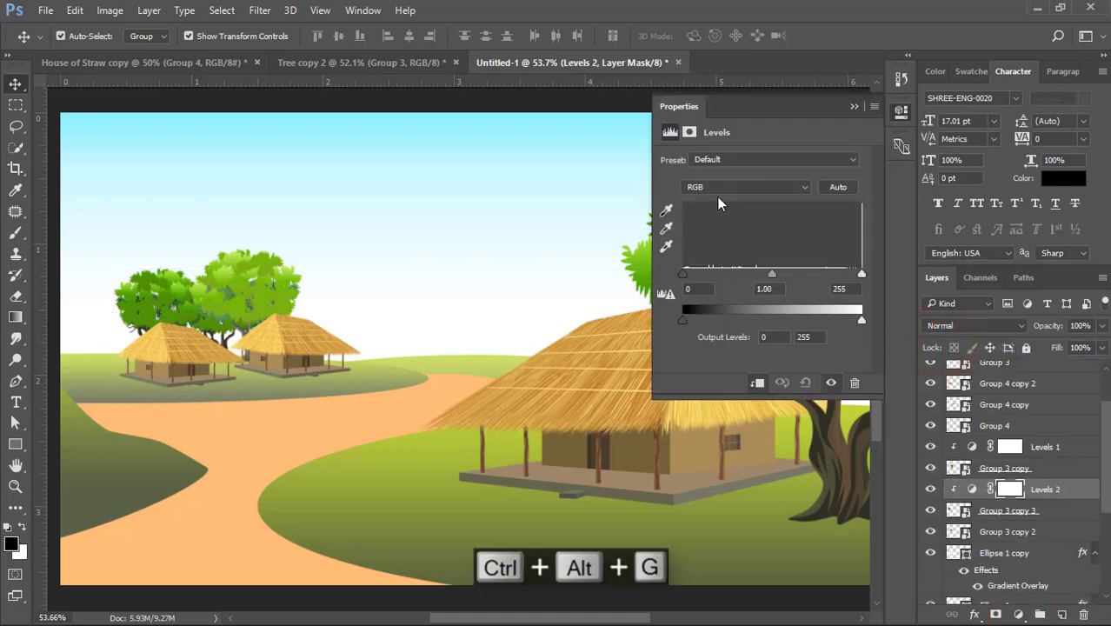
pyautogui.click(768, 289)
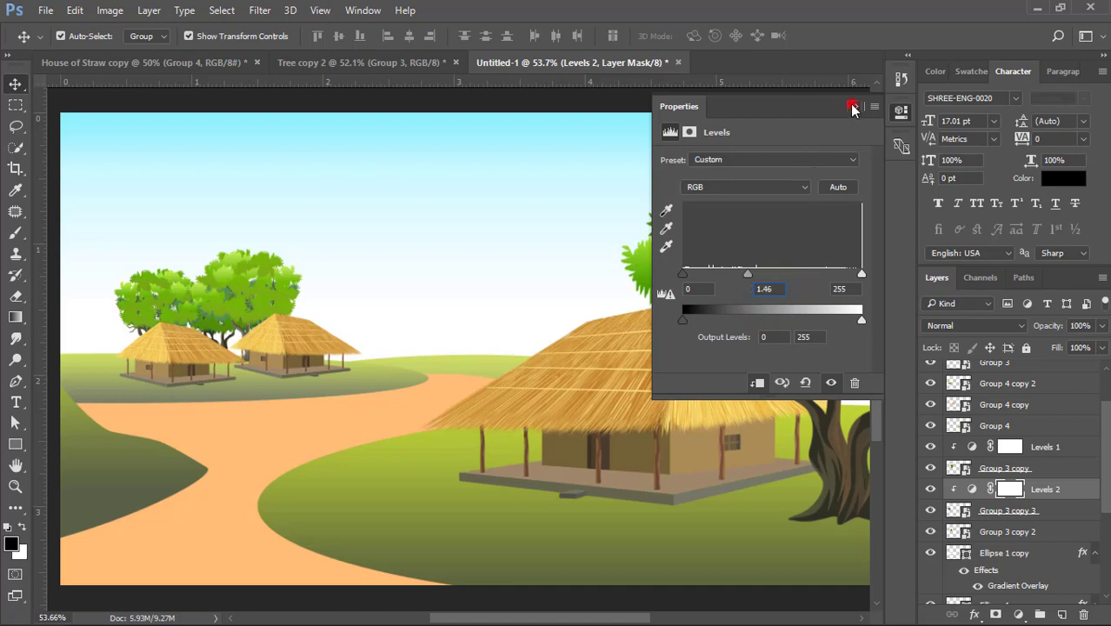
pyautogui.click(852, 106)
# - Add a Levels adjustment clipped to the right small hut and raise its midtones to 1.43
pyautogui.click(290, 329)
pyautogui.click(1019, 615)
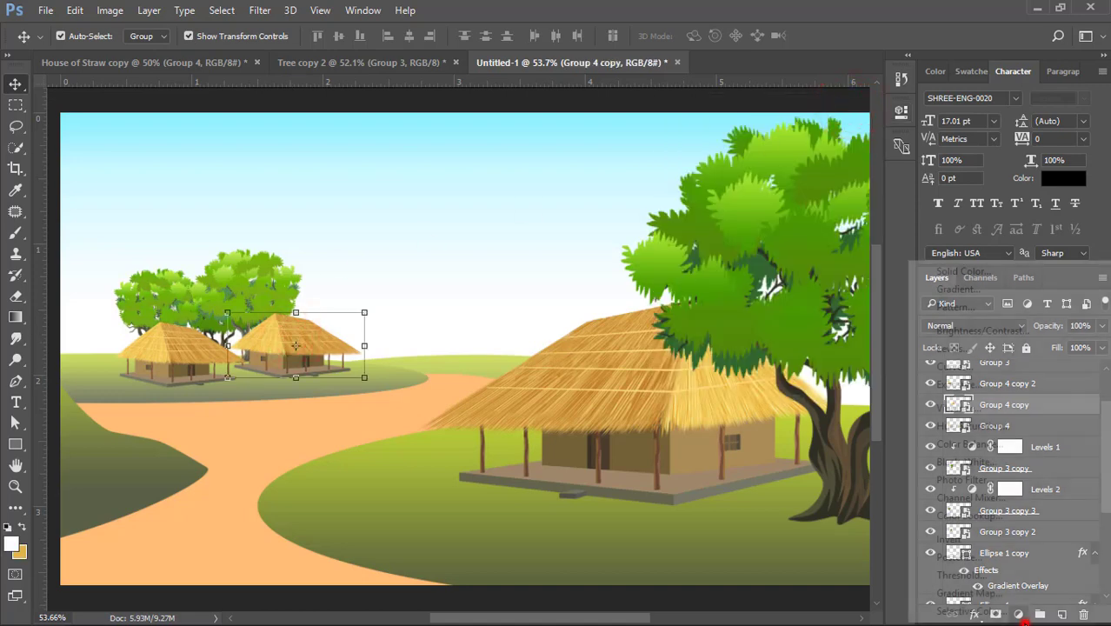
pyautogui.click(935, 348)
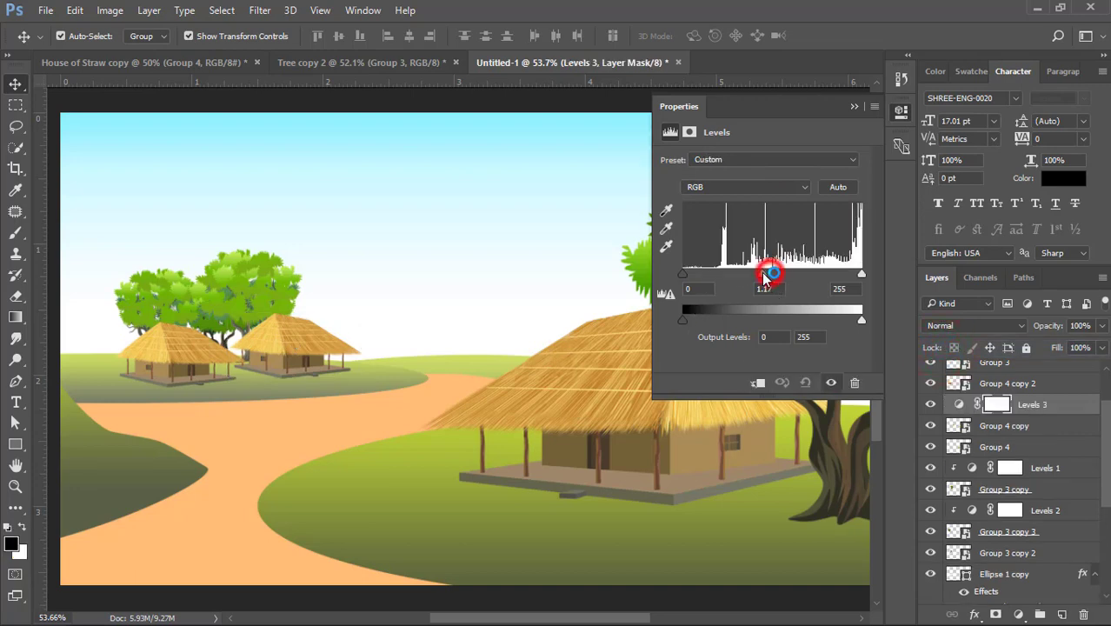
pyautogui.hotkey('ctrl', 'alt', 'g')
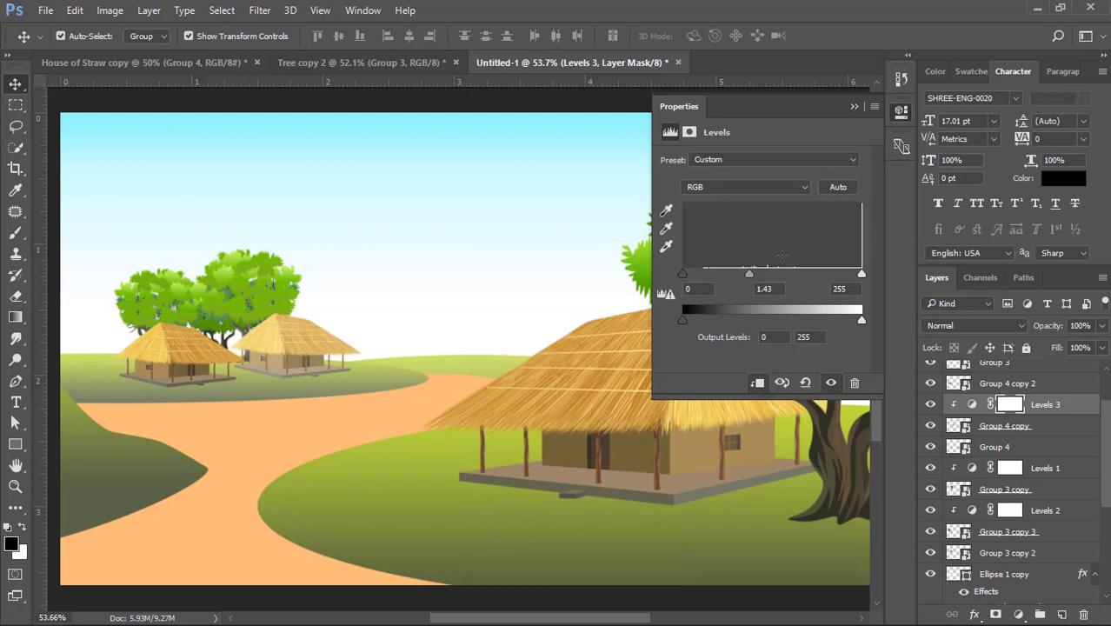
pyautogui.click(853, 107)
# - Give the left small hut its own clipped Levels adjustment with the midtone value 1.43
pyautogui.click(157, 340)
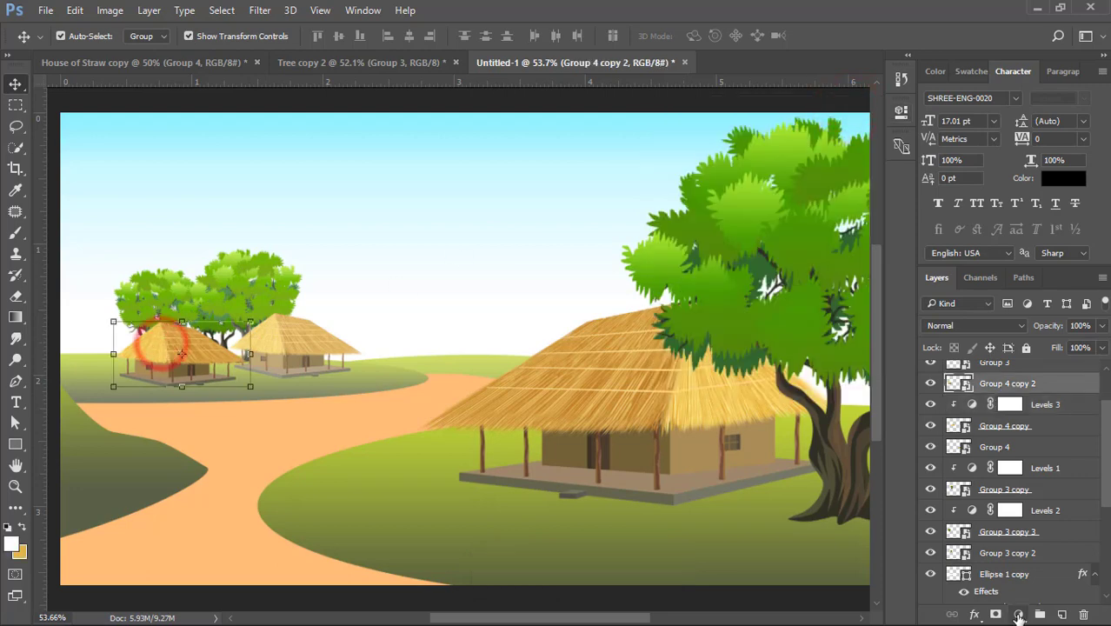
pyautogui.click(1019, 614)
pyautogui.click(953, 342)
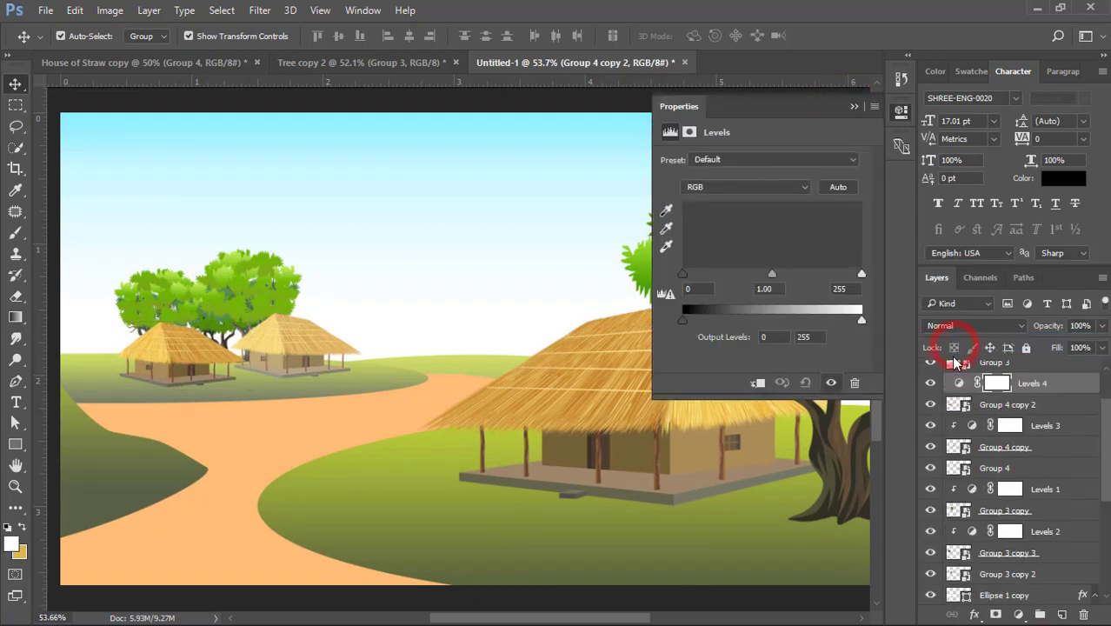
pyautogui.hotkey('ctrl', 'alt', 'g')
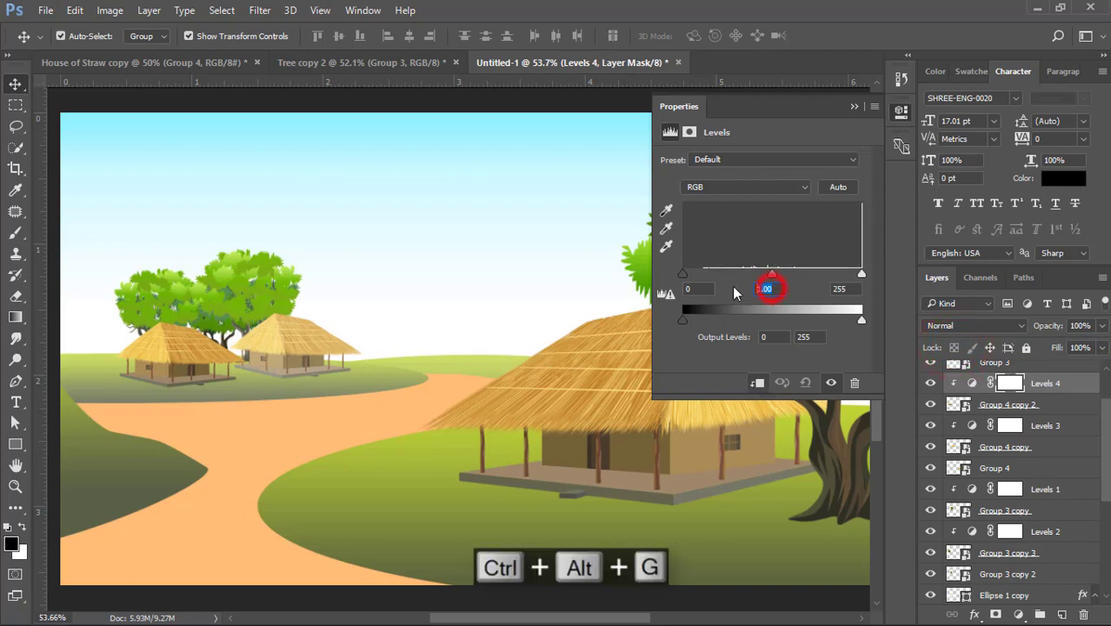
pyautogui.write('1.43')
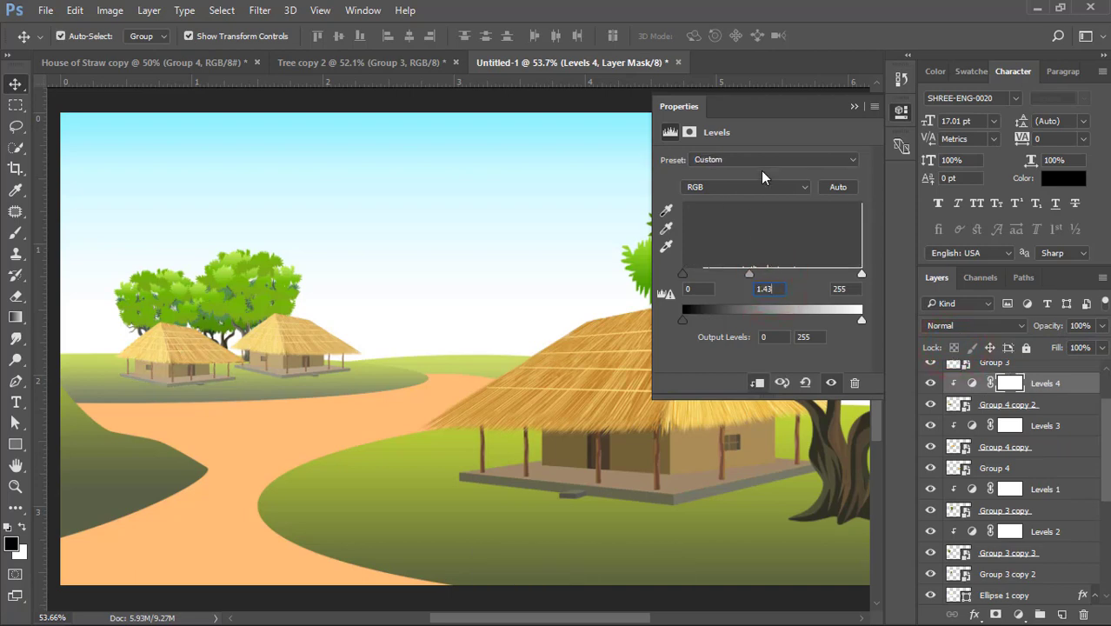
pyautogui.click(851, 105)
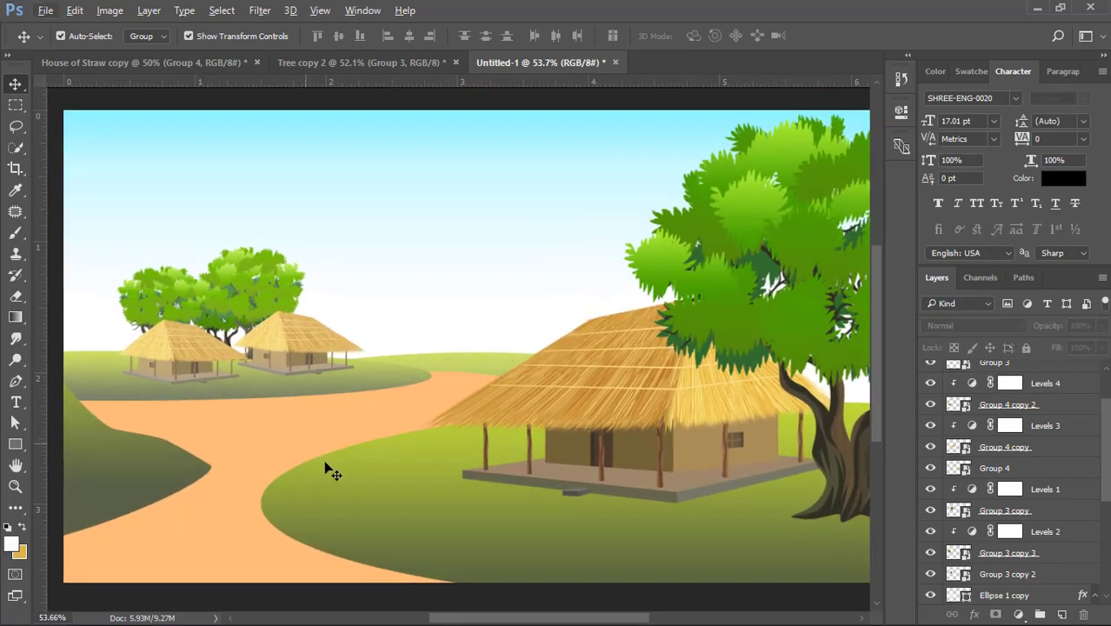
# - Change the dark stop in the Gradient Overlay of the big house's foreground hill to dark green 314227
pyautogui.click(348, 477)
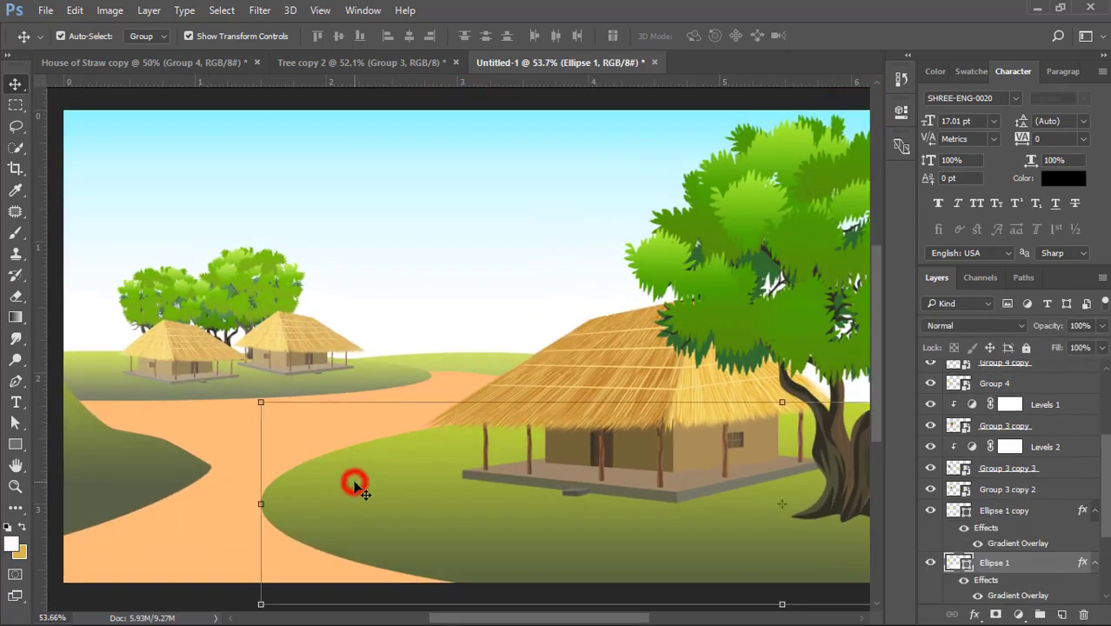
pyautogui.doubleClick(1068, 563)
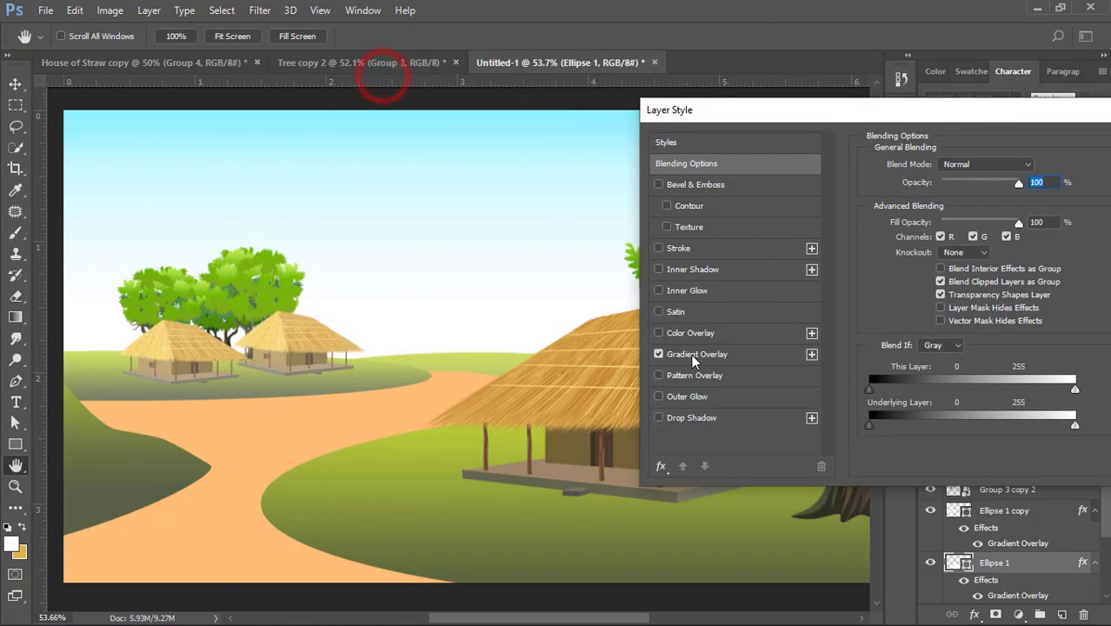
pyautogui.click(691, 354)
pyautogui.click(952, 207)
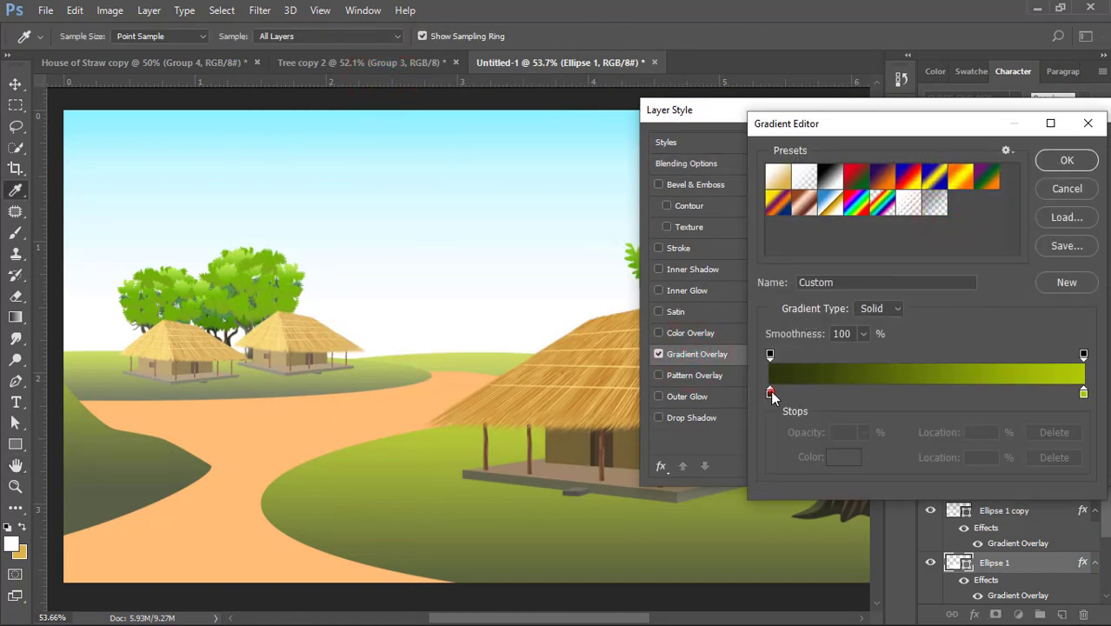
pyautogui.doubleClick(771, 394)
pyautogui.moveTo(769, 395); pyautogui.dragTo(829, 354)
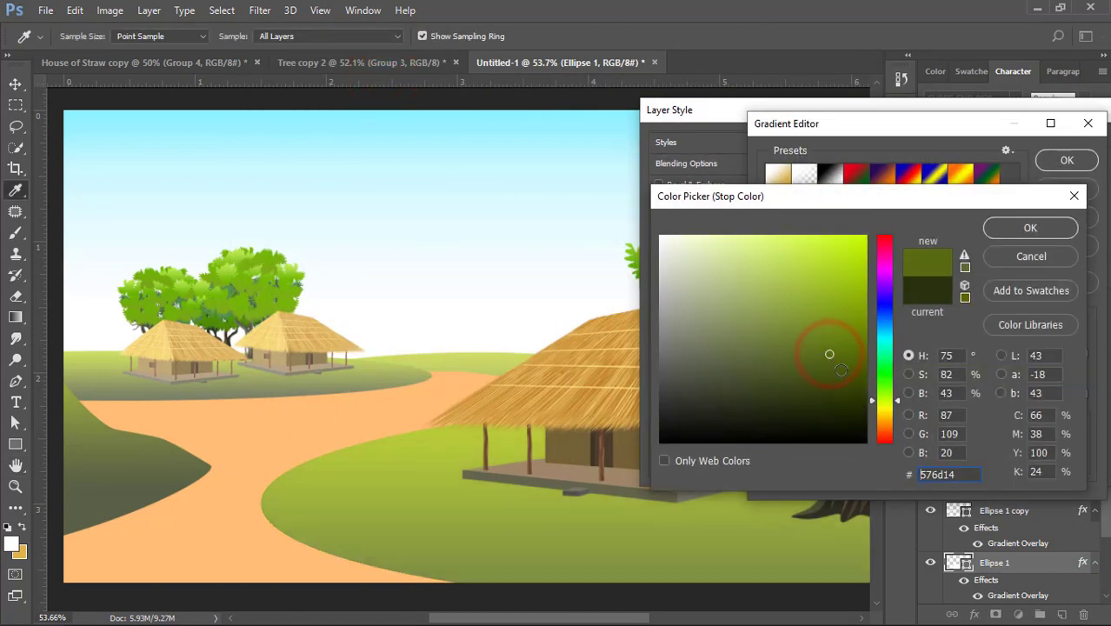
pyautogui.click(841, 370)
pyautogui.click(883, 387)
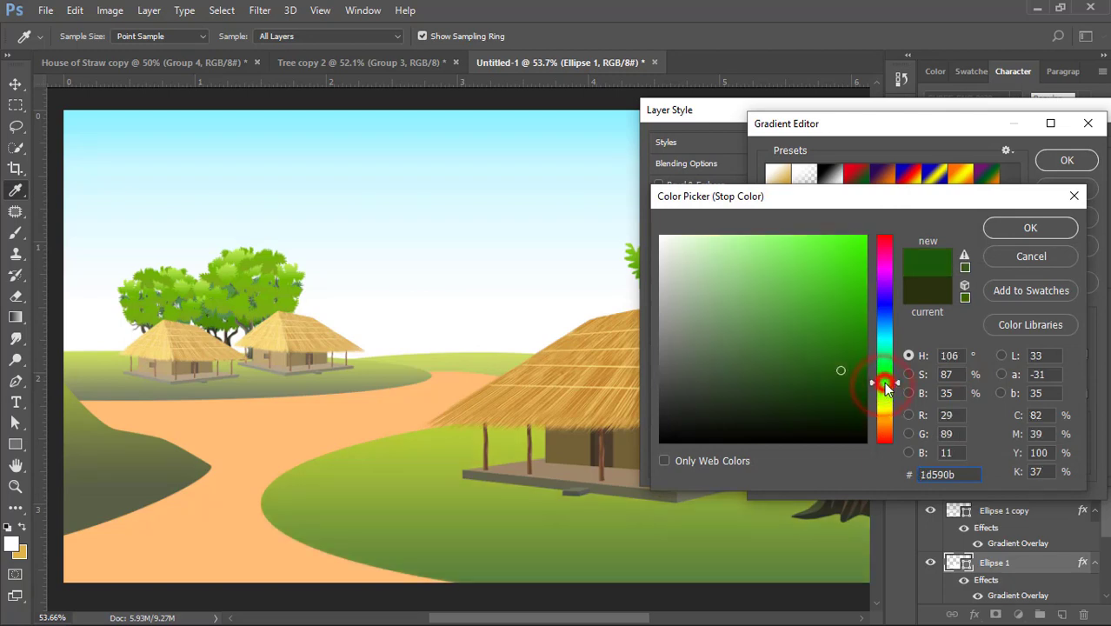
pyautogui.moveTo(814, 373); pyautogui.dragTo(832, 381)
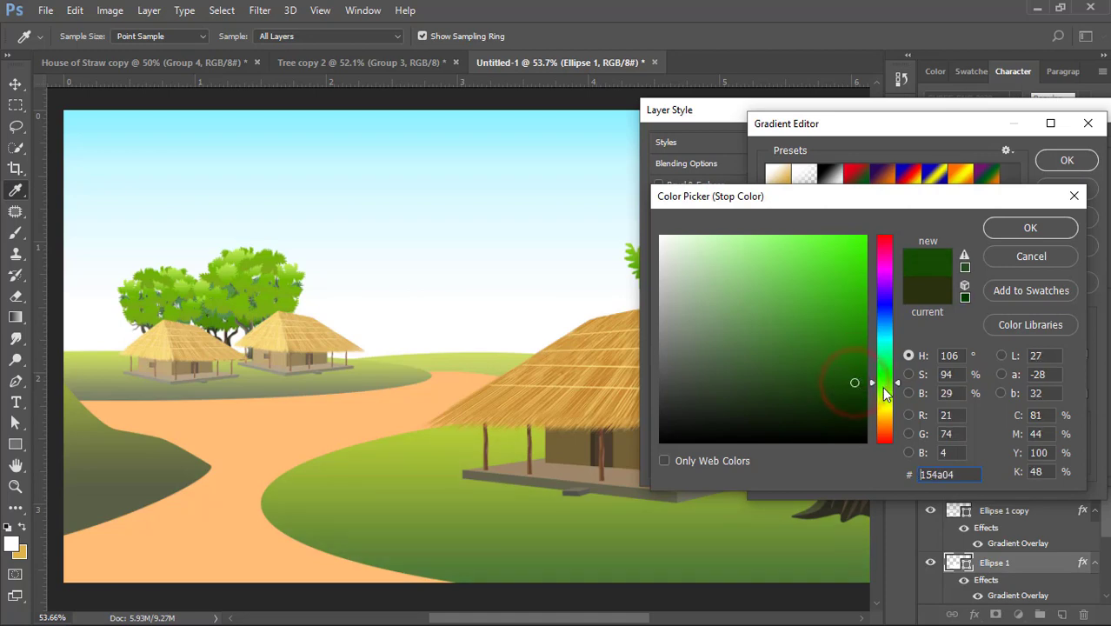
pyautogui.click(884, 388)
pyautogui.click(811, 395)
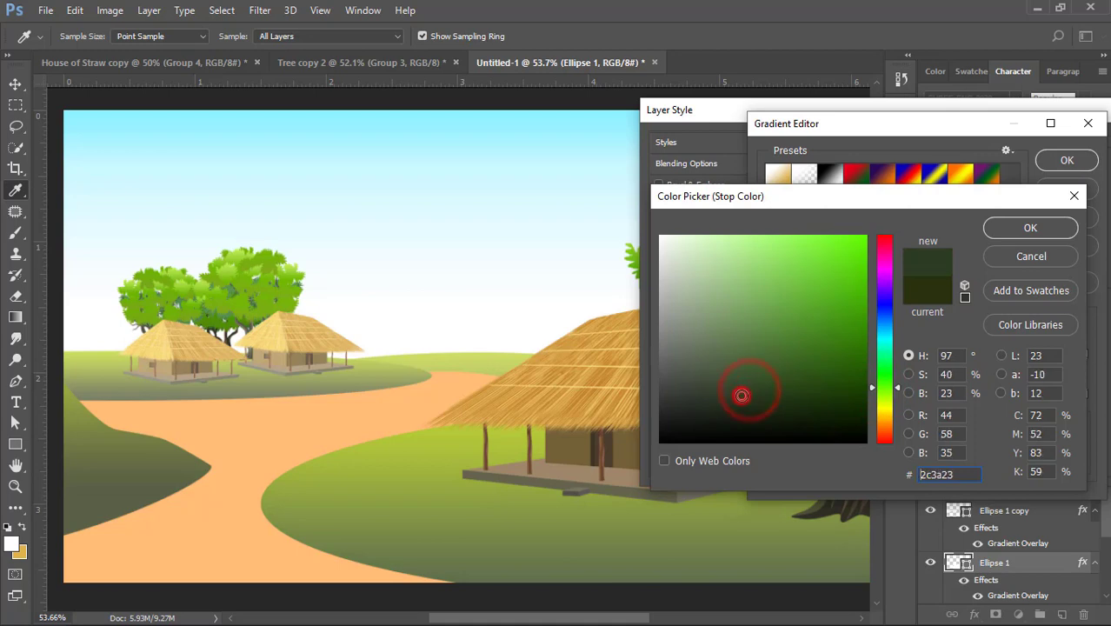
pyautogui.click(998, 228)
# - Change the light stop in the foreground hill's Gradient Overlay to yellow-green b0dc00 and apply the layer style
pyautogui.doubleClick(1083, 393)
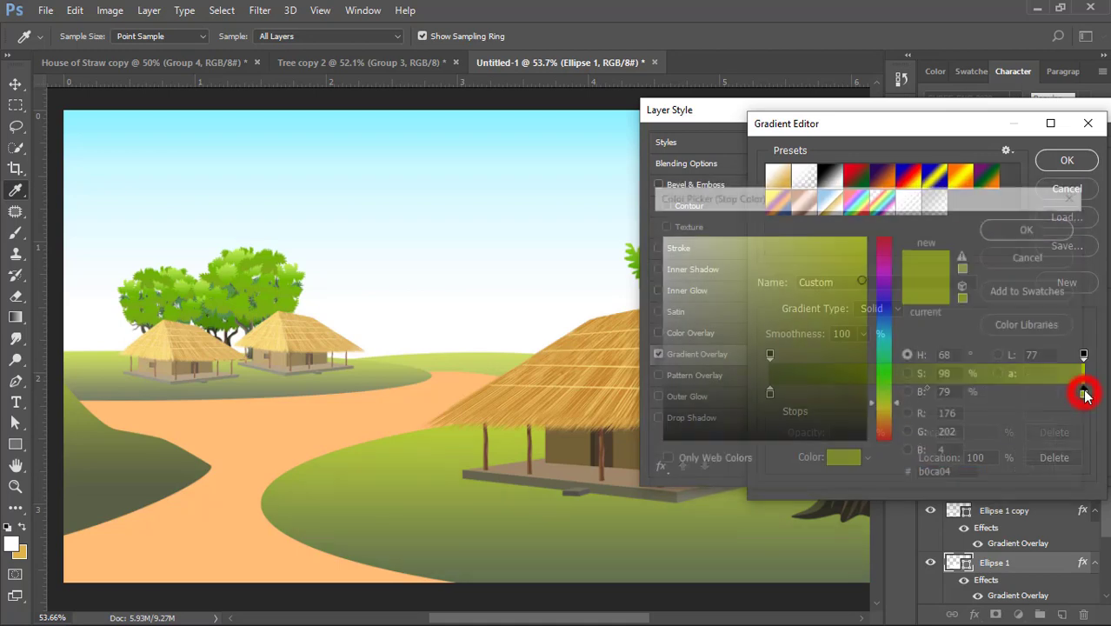
pyautogui.click(861, 256)
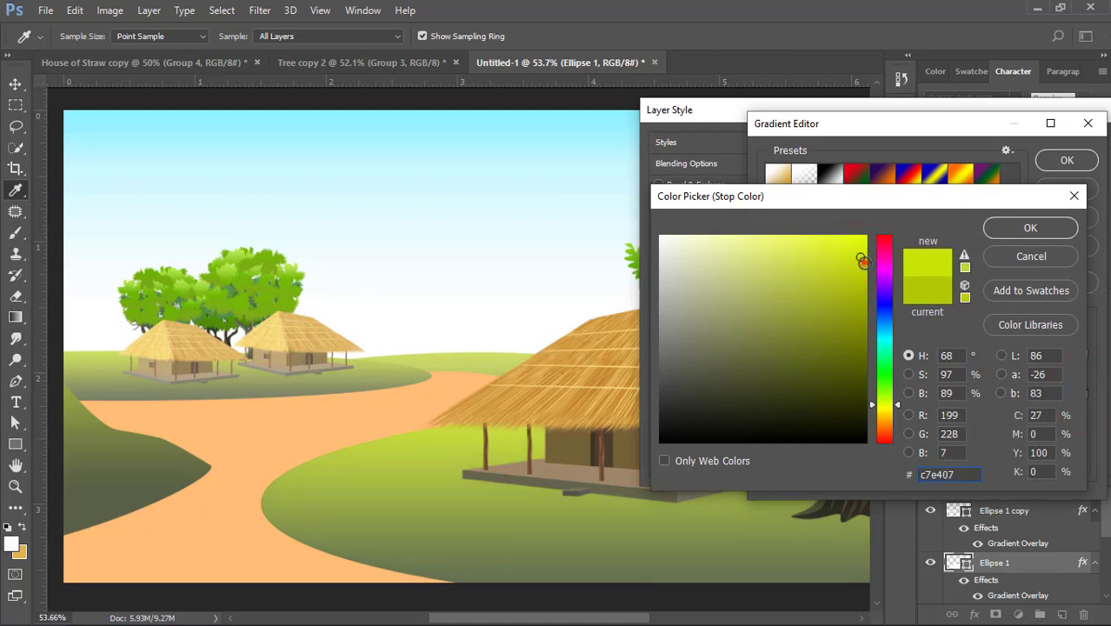
pyautogui.click(863, 240)
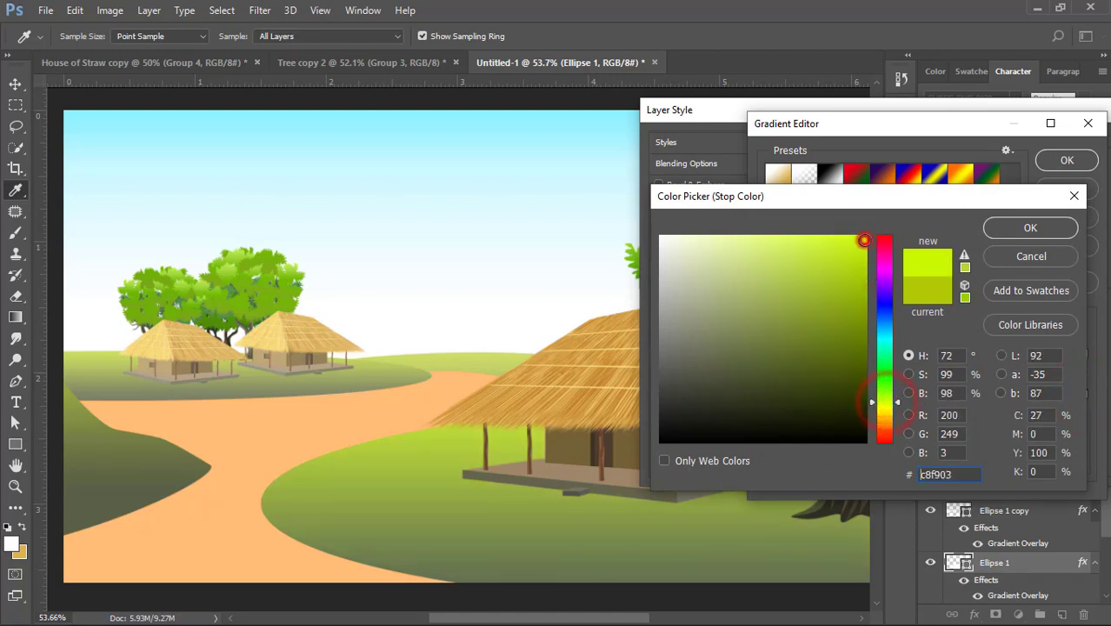
pyautogui.click(856, 258)
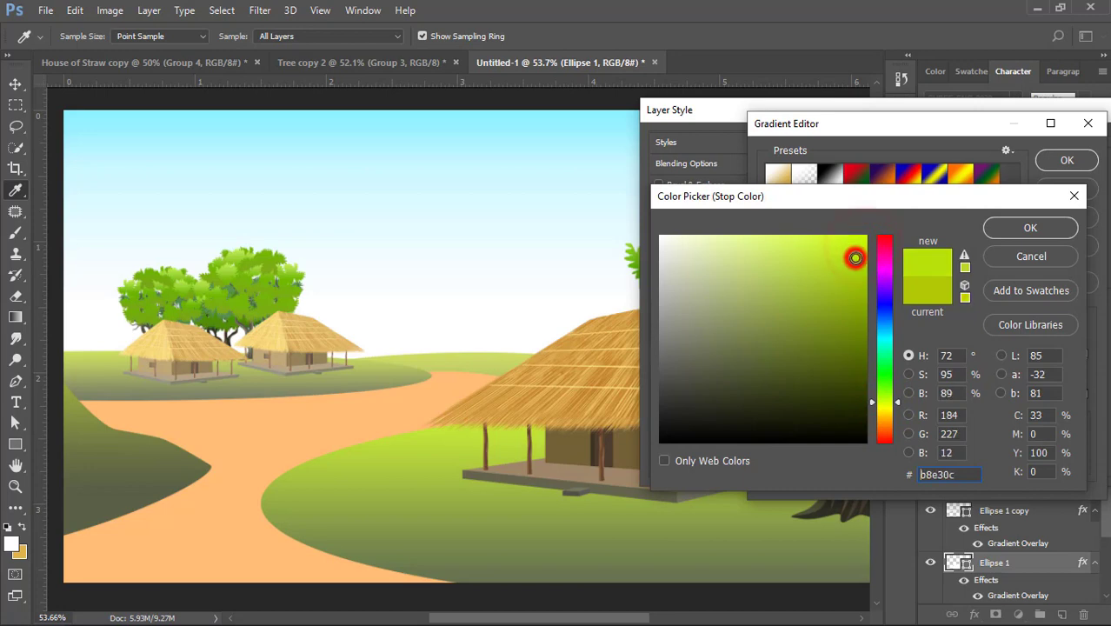
pyautogui.click(861, 269)
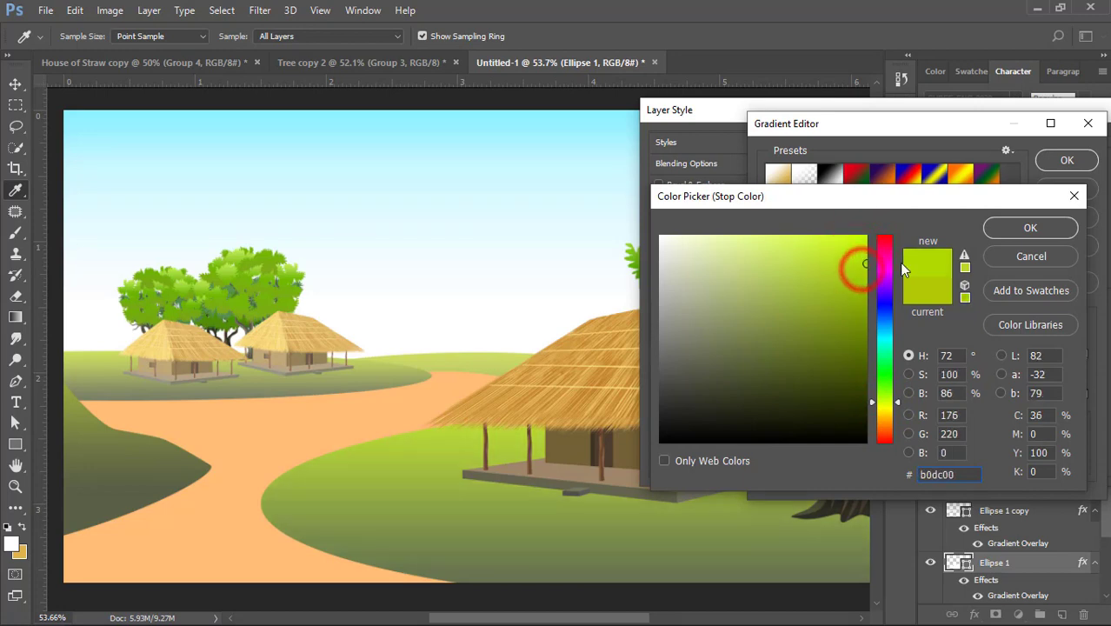
pyautogui.click(1030, 227)
pyautogui.click(1067, 160)
pyautogui.click(1037, 167)
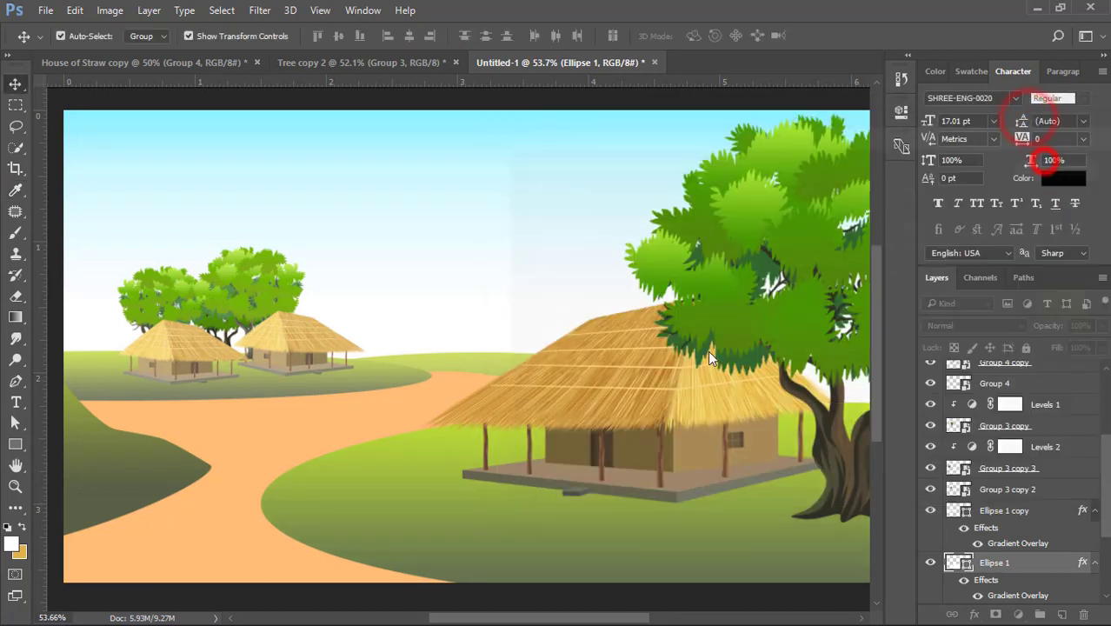
# - Free-transform the big house's foreground hill, raising its lower edge slightly and pulling its path-side edge inward to widen the path
pyautogui.scroll(-2, 618, 431)
pyautogui.click(754, 307)
pyautogui.scroll(1, 412, 489)
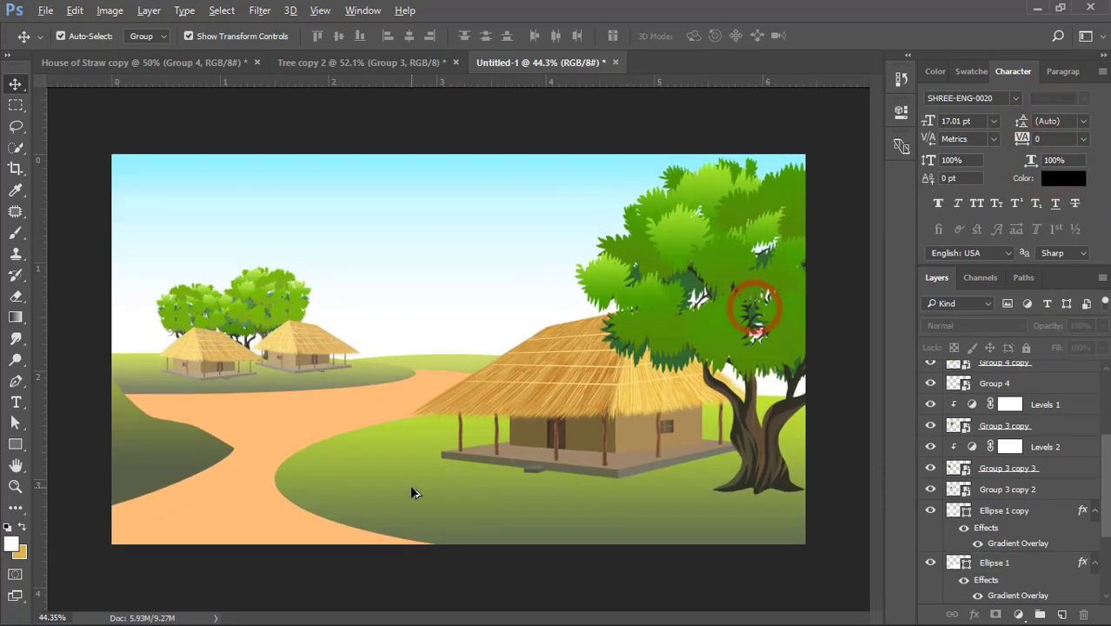
pyautogui.scroll(1, 412, 493)
pyautogui.click(397, 485)
pyautogui.hotkey('ctrl', 't')
pyautogui.moveTo(729, 581); pyautogui.dragTo(730, 564)
pyautogui.moveTo(255, 481); pyautogui.dragTo(290, 482)
pyautogui.doubleClick(347, 481)
# - Narrow the dark hill at the canvas's left edge slightly so it covers less of the path
pyautogui.click(128, 464)
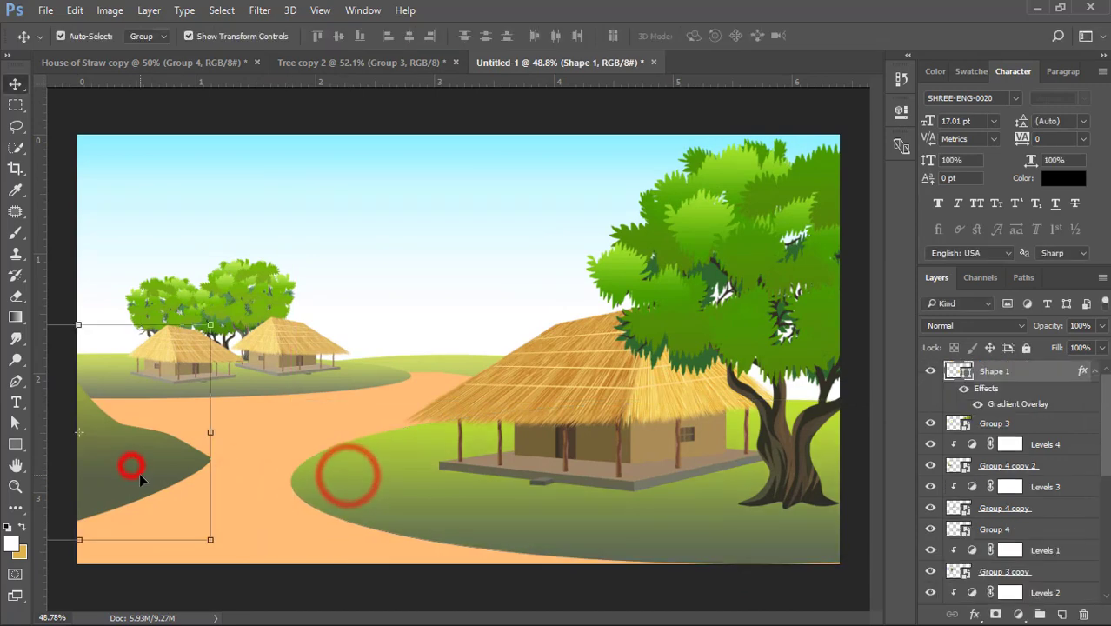
pyautogui.moveTo(209, 433); pyautogui.dragTo(193, 432)
pyautogui.doubleClick(157, 454)
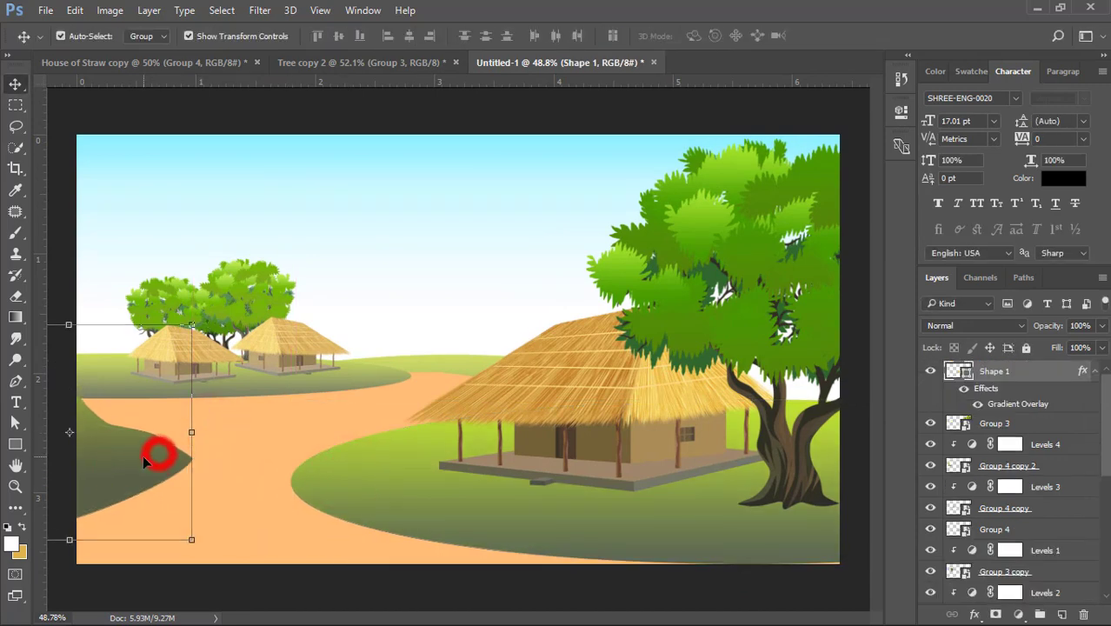
# - Add a Gradient Overlay to the path's rectangle and set its light stop to the path's own orange ffbc75
pyautogui.click(274, 420)
pyautogui.click(1052, 593)
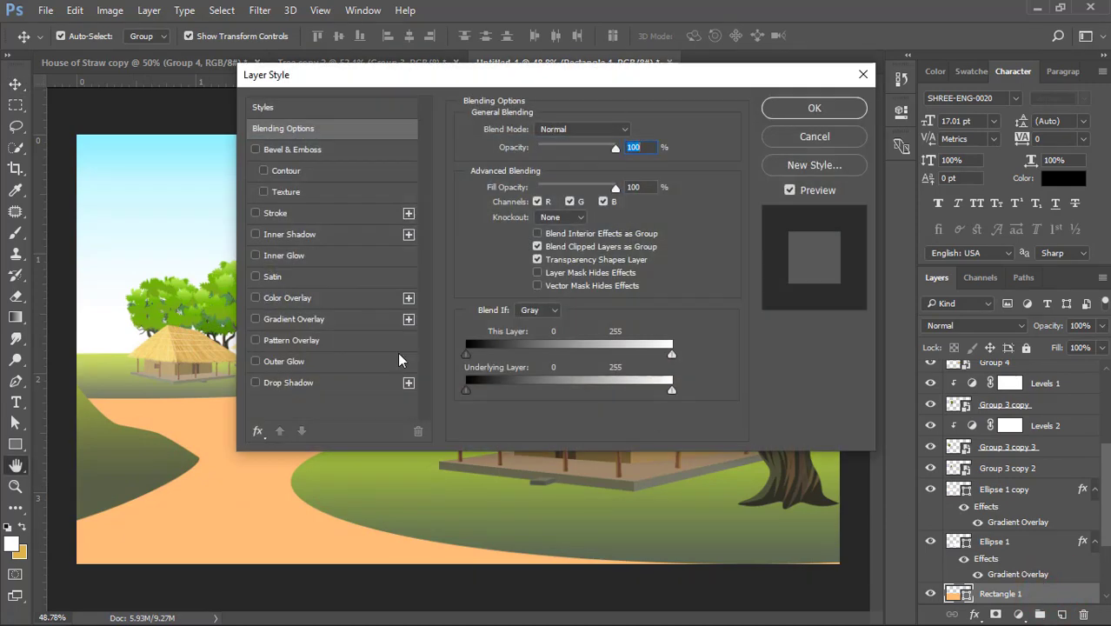
pyautogui.click(292, 318)
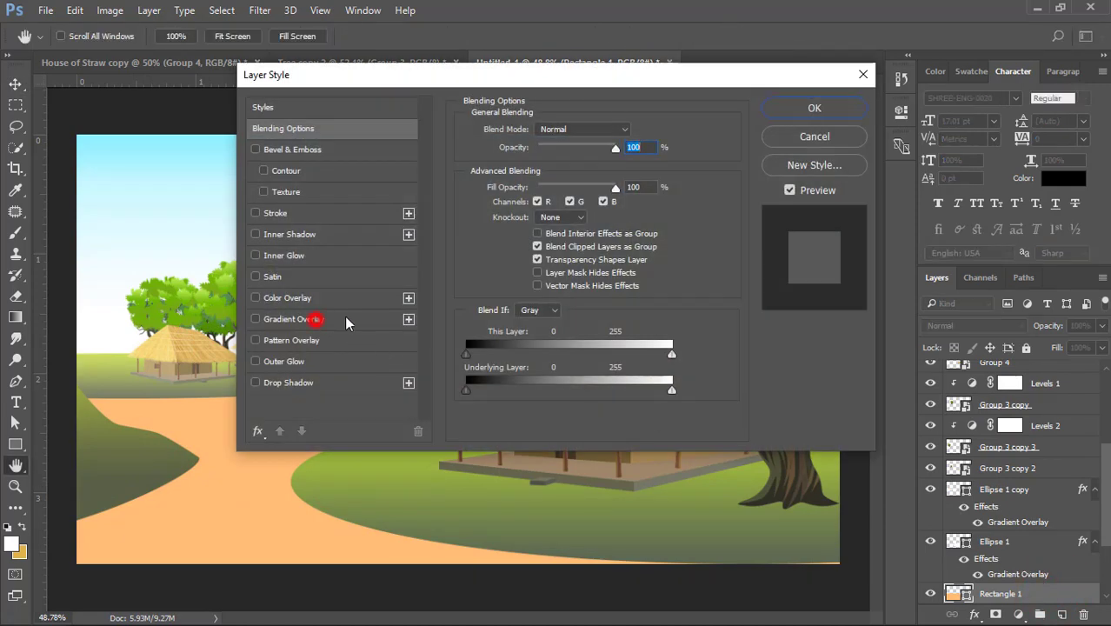
pyautogui.click(570, 172)
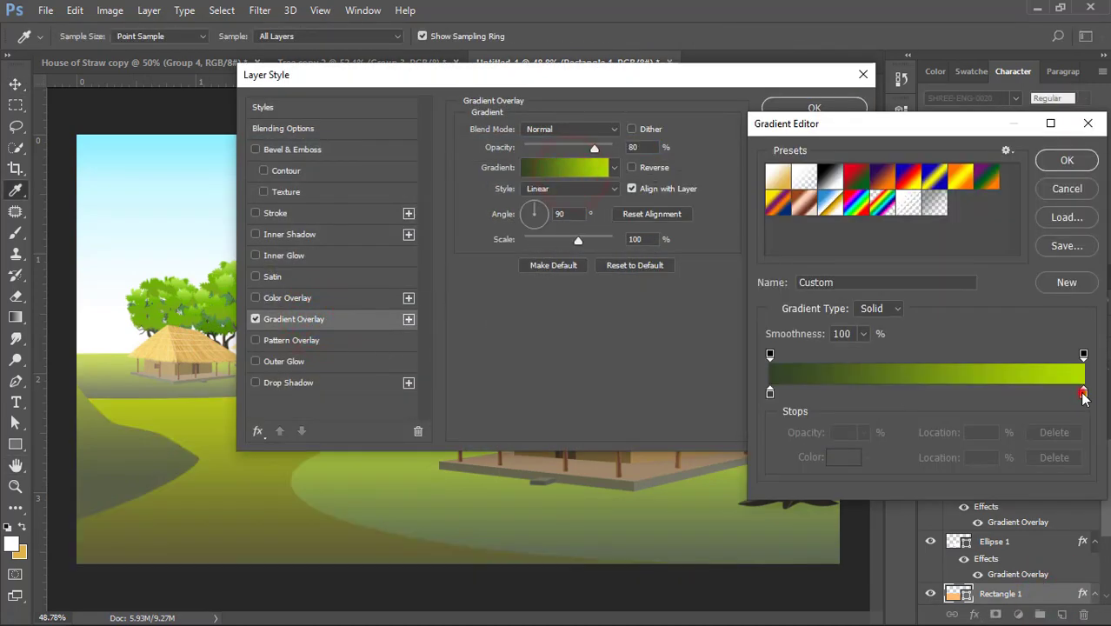
pyautogui.doubleClick(1084, 393)
pyautogui.click(240, 466)
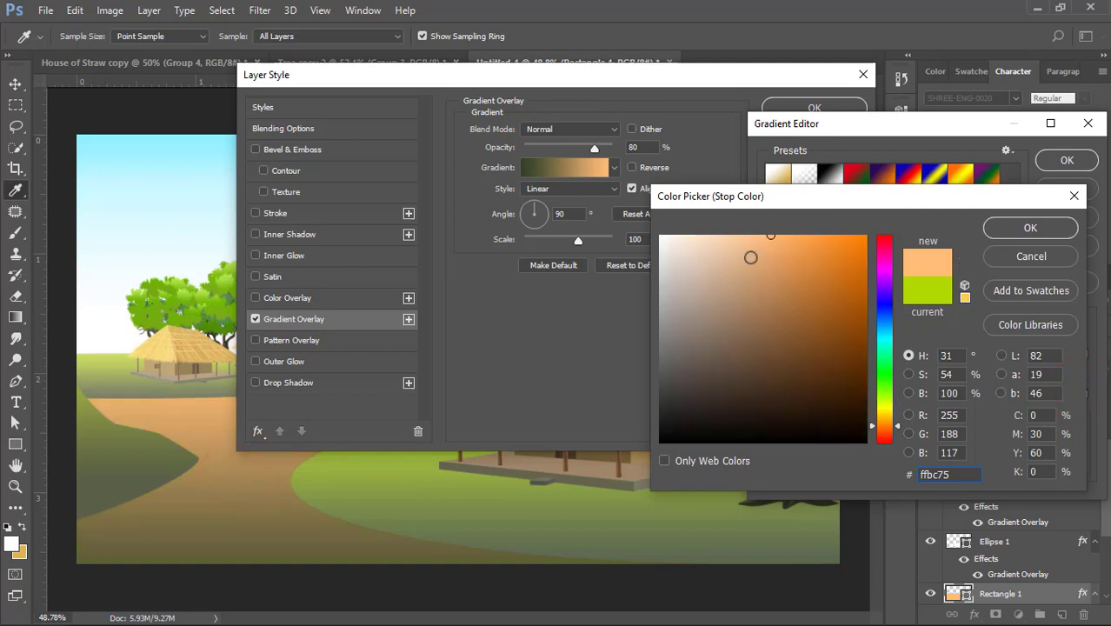
pyautogui.click(995, 226)
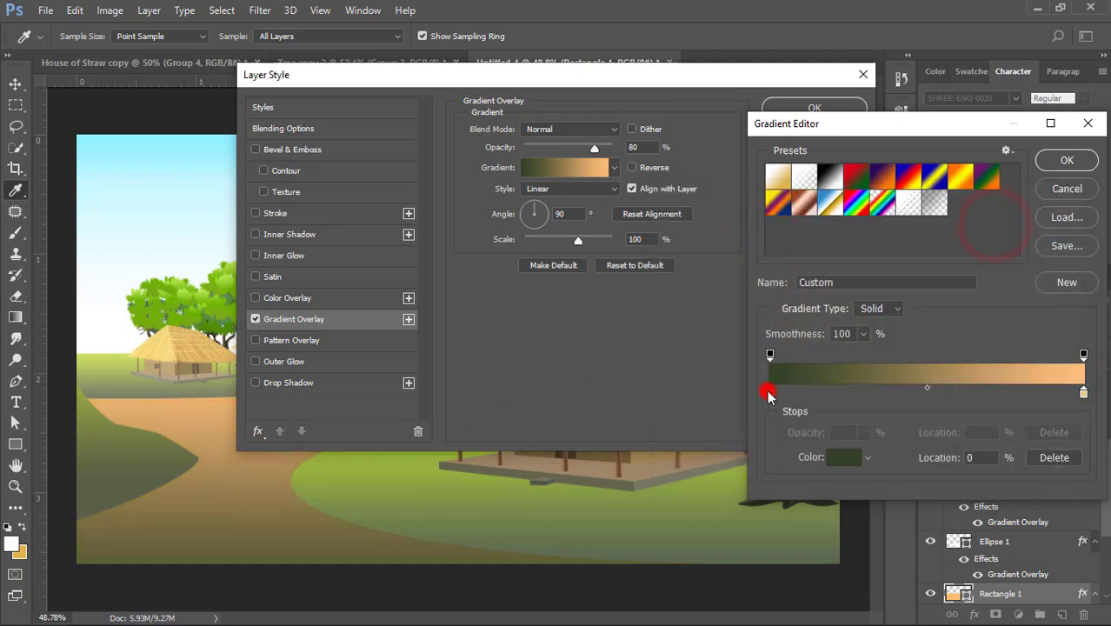
# - Change the dark green stop of the path's gradient to a saturated orange
pyautogui.doubleClick(769, 393)
pyautogui.click(830, 239)
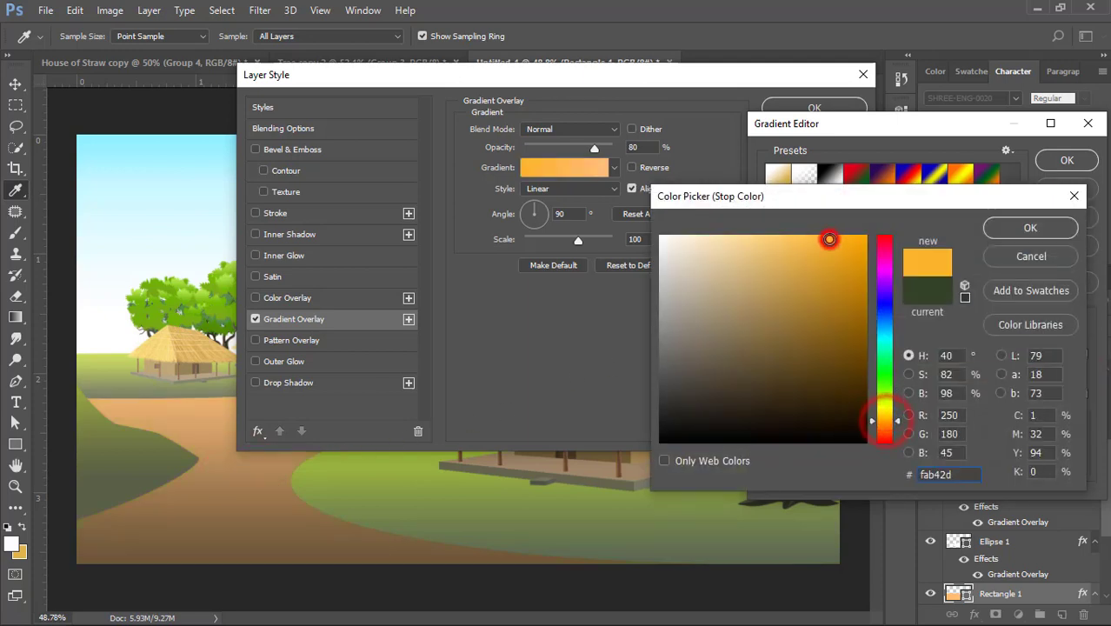
pyautogui.click(885, 425)
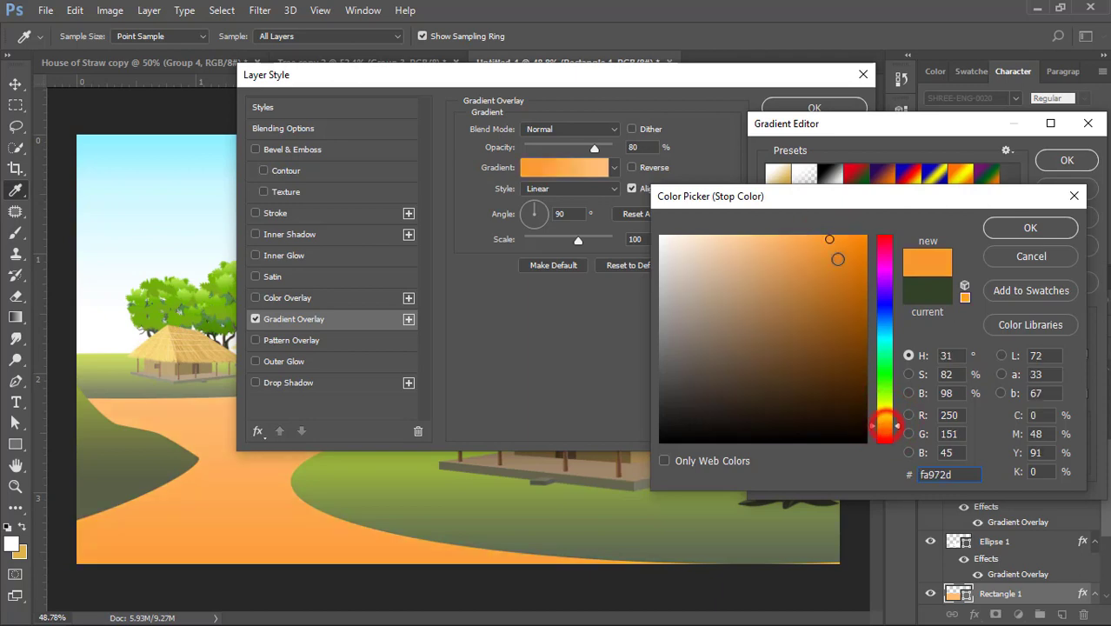
pyautogui.click(1006, 226)
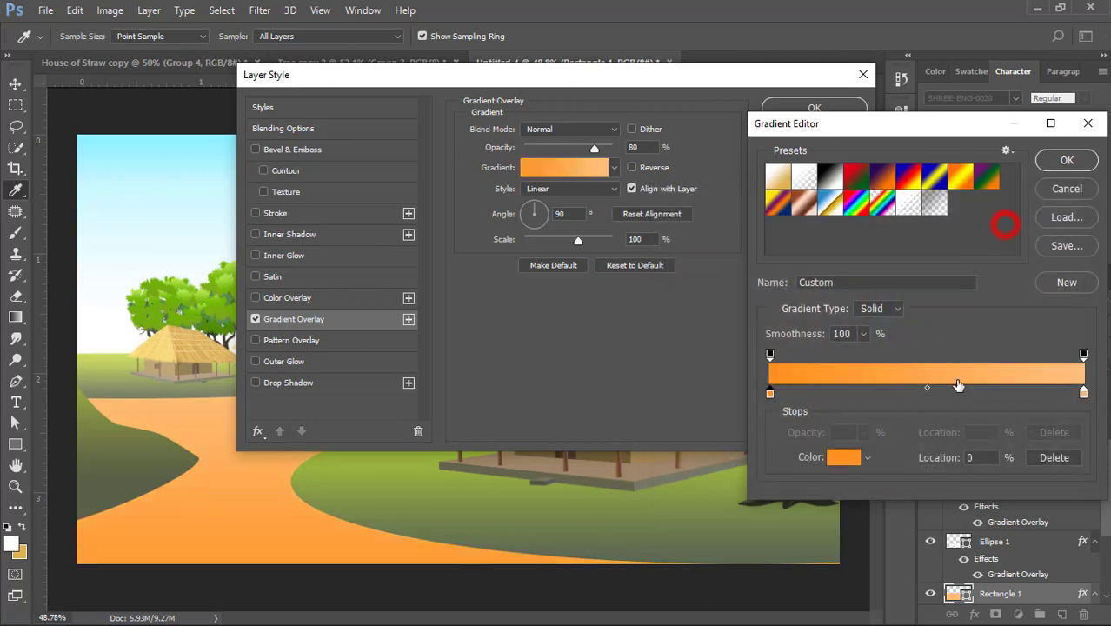
# - Lighten the light stop of the path's gradient to pale cream ffe9d1
pyautogui.doubleClick(1084, 394)
pyautogui.click(721, 232)
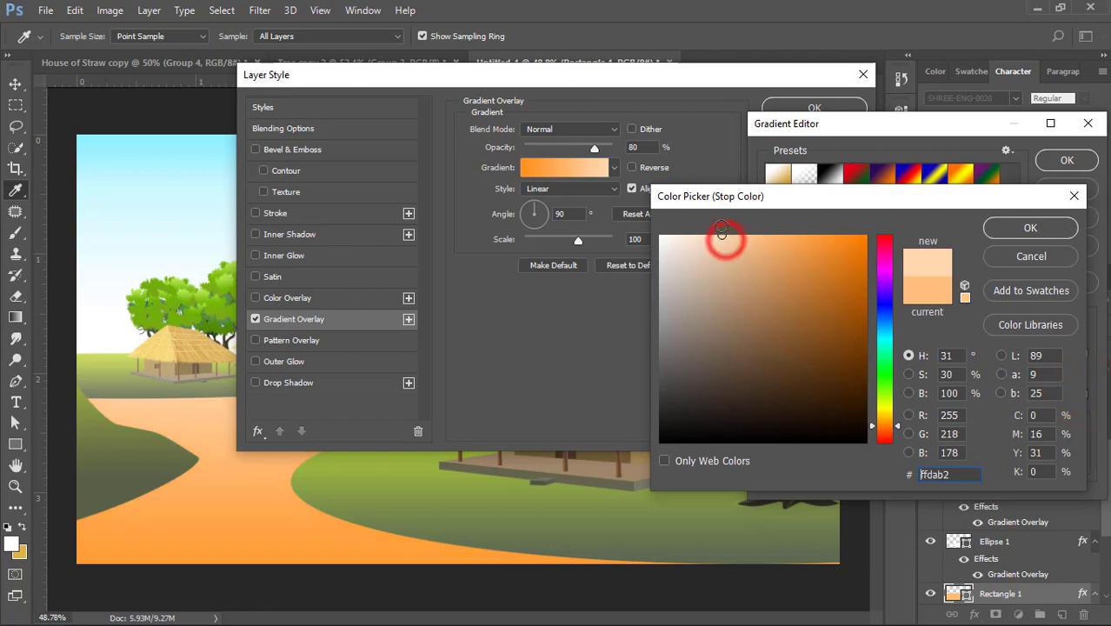
pyautogui.moveTo(712, 238); pyautogui.dragTo(712, 230)
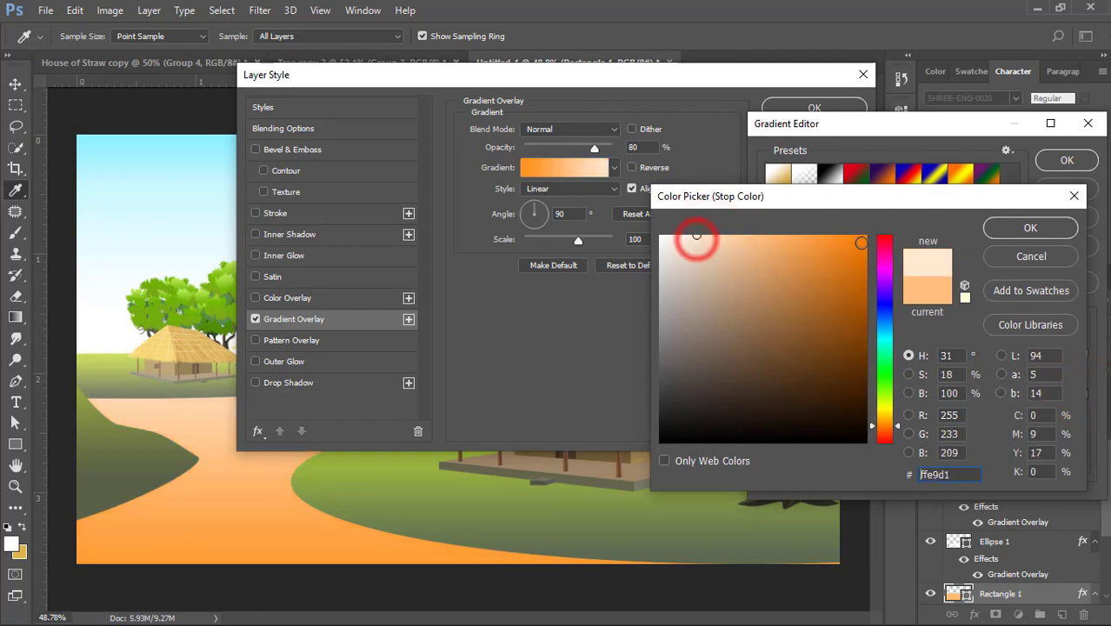
pyautogui.click(997, 230)
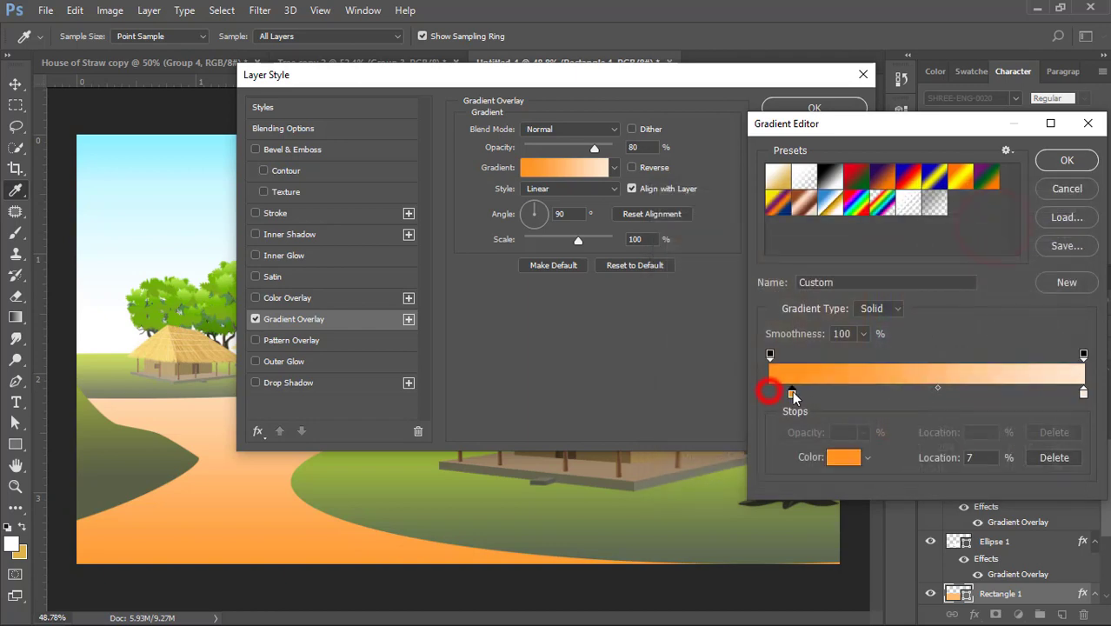
# - Recolor the path gradient's orange stop at location 7% to yellow-orange fdbb48 and apply the Gradient Overlay
pyautogui.doubleClick(792, 394)
pyautogui.moveTo(889, 420); pyautogui.dragTo(898, 422)
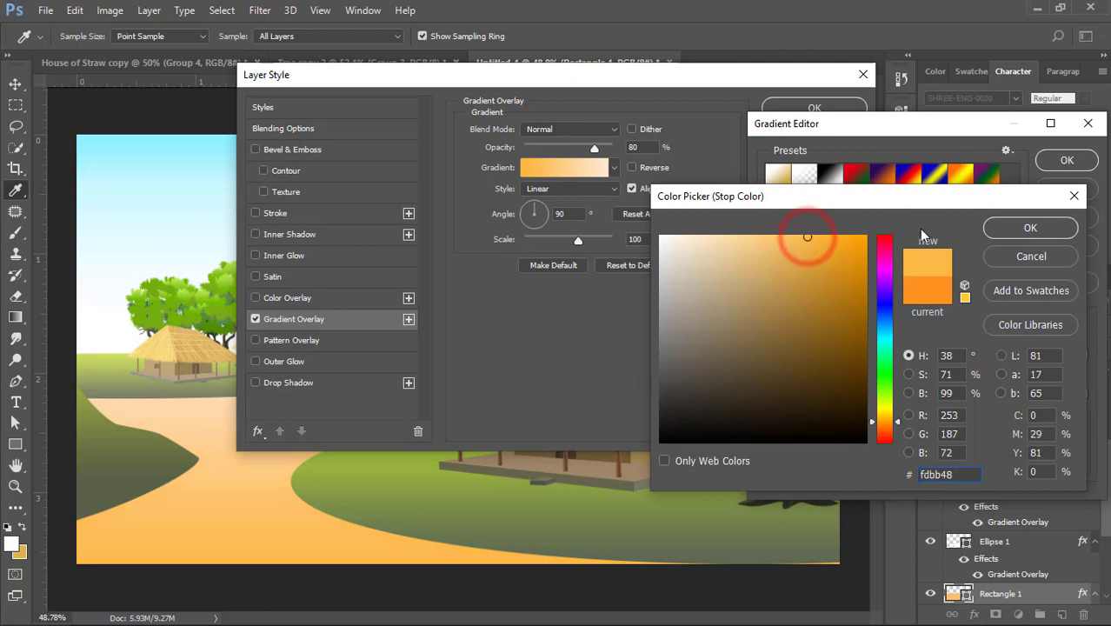
pyautogui.click(1030, 227)
pyautogui.press('Return')
pyautogui.click(852, 112)
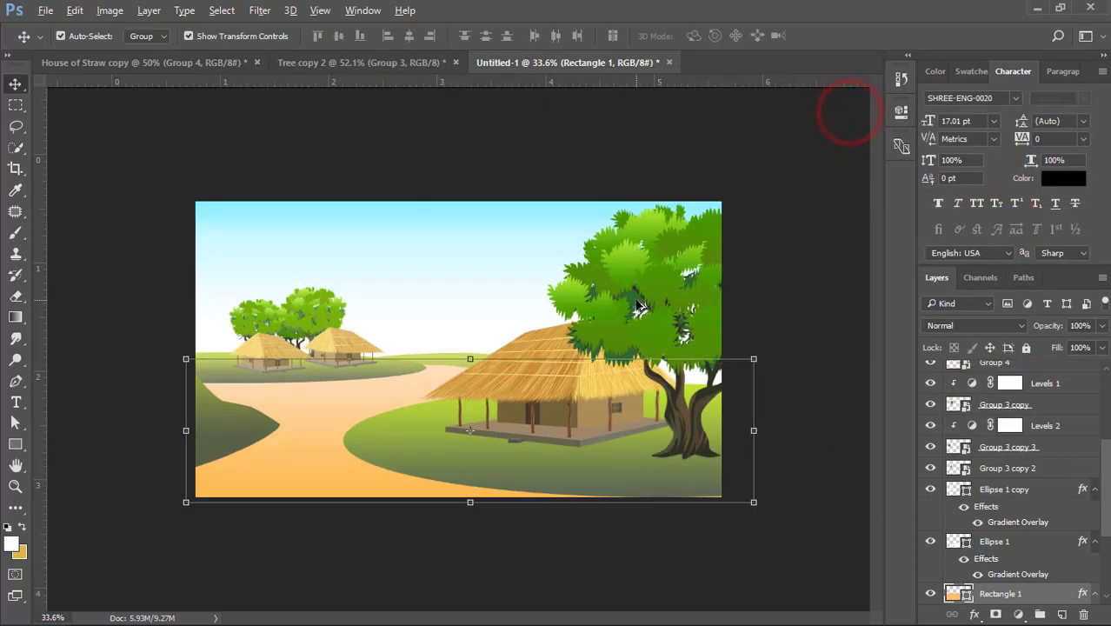
# - Directly above the sky layer, draw a closed mountain range with the Pen tool across the whole canvas, about 2157 by 391 px
pyautogui.click(565, 154)
pyautogui.scroll(2, 318, 442)
pyautogui.click(403, 272)
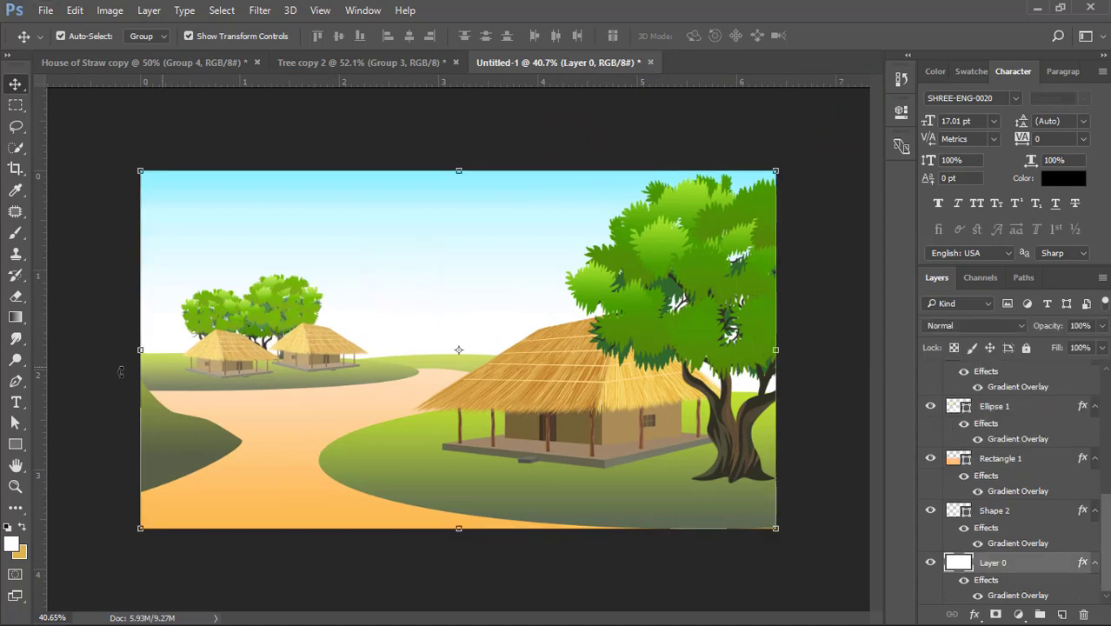
pyautogui.click(17, 381)
pyautogui.click(173, 314)
pyautogui.click(201, 305)
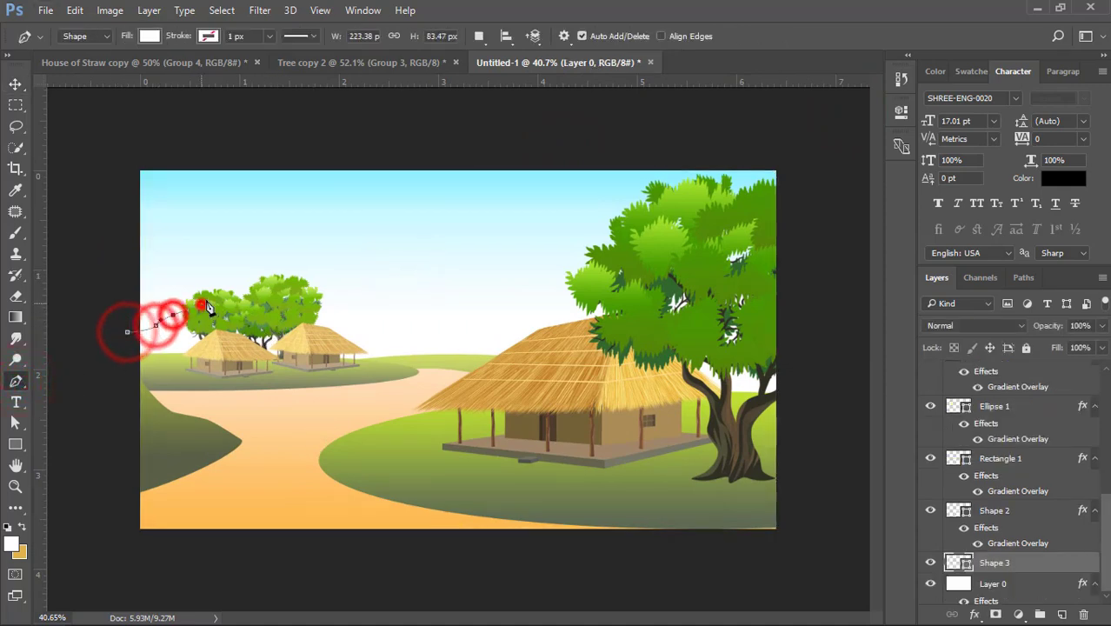
pyautogui.click(218, 293)
pyautogui.click(240, 306)
pyautogui.click(267, 308)
pyautogui.click(294, 307)
pyautogui.click(312, 315)
pyautogui.click(340, 319)
pyautogui.click(370, 327)
pyautogui.click(395, 332)
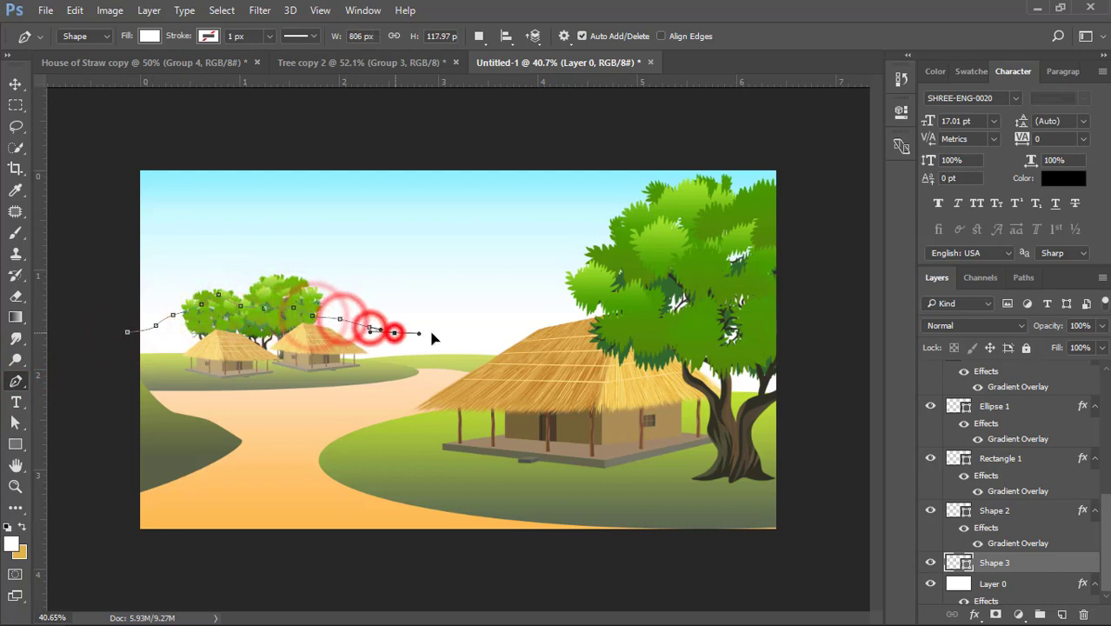
pyautogui.click(436, 334)
pyautogui.click(453, 335)
pyautogui.click(462, 335)
pyautogui.click(495, 332)
pyautogui.click(519, 335)
pyautogui.click(557, 322)
pyautogui.click(599, 307)
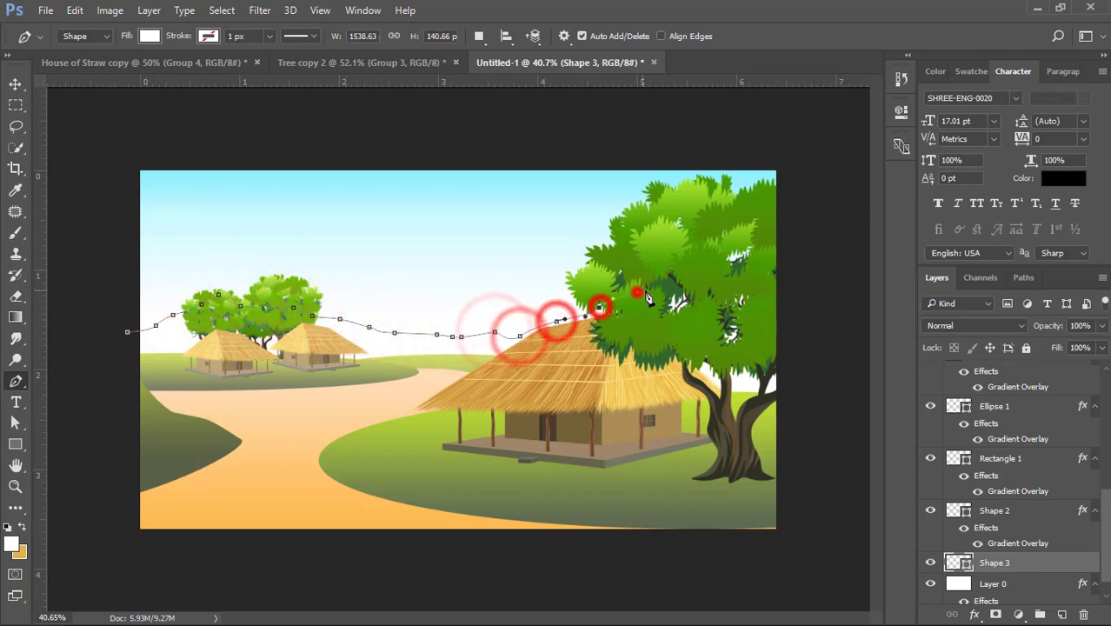
pyautogui.click(637, 292)
pyautogui.click(685, 289)
pyautogui.click(725, 307)
pyautogui.click(768, 322)
pyautogui.click(823, 338)
pyautogui.click(825, 391)
pyautogui.click(746, 406)
pyautogui.click(340, 413)
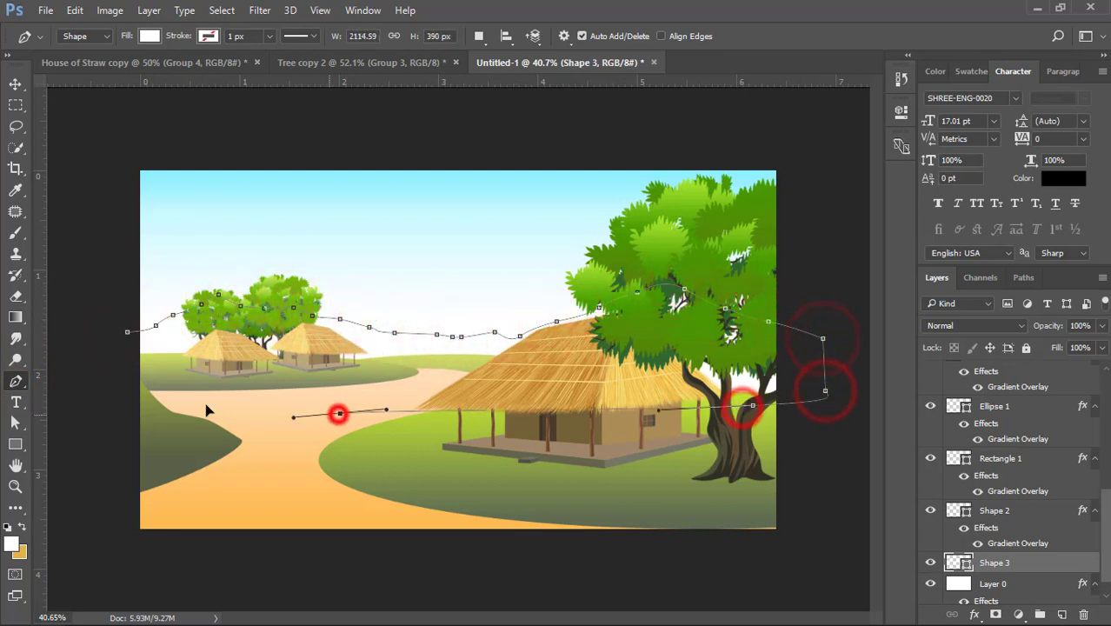
pyautogui.click(113, 377)
pyautogui.click(127, 332)
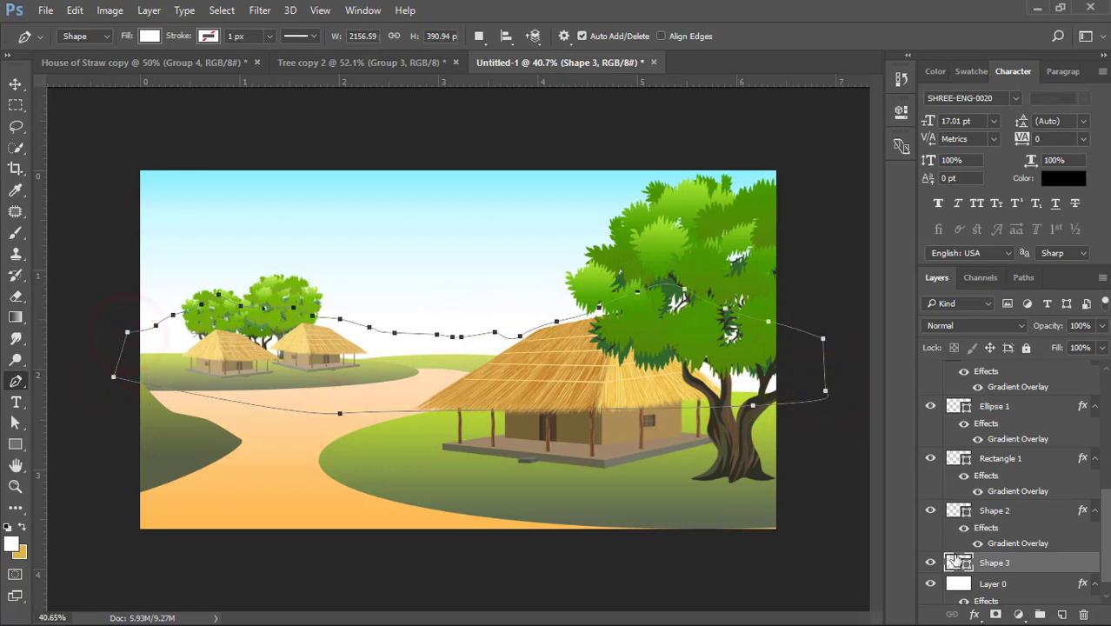
# - Set the mountain range shape's fill to light grey d8dadb and deselect the shape
pyautogui.doubleClick(957, 560)
pyautogui.click(453, 288)
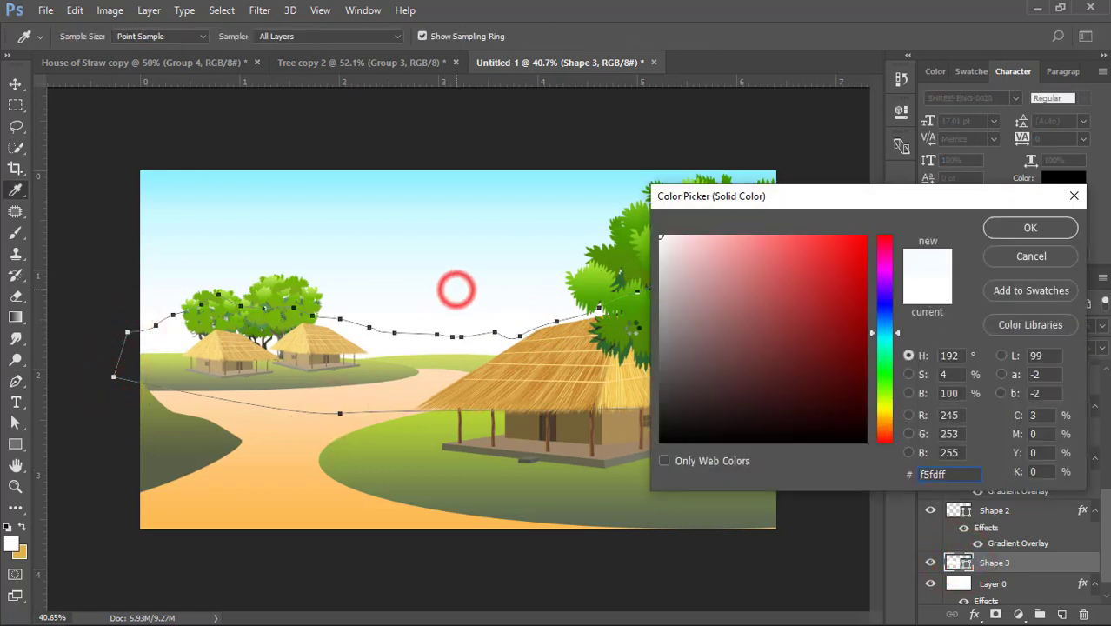
pyautogui.click(663, 265)
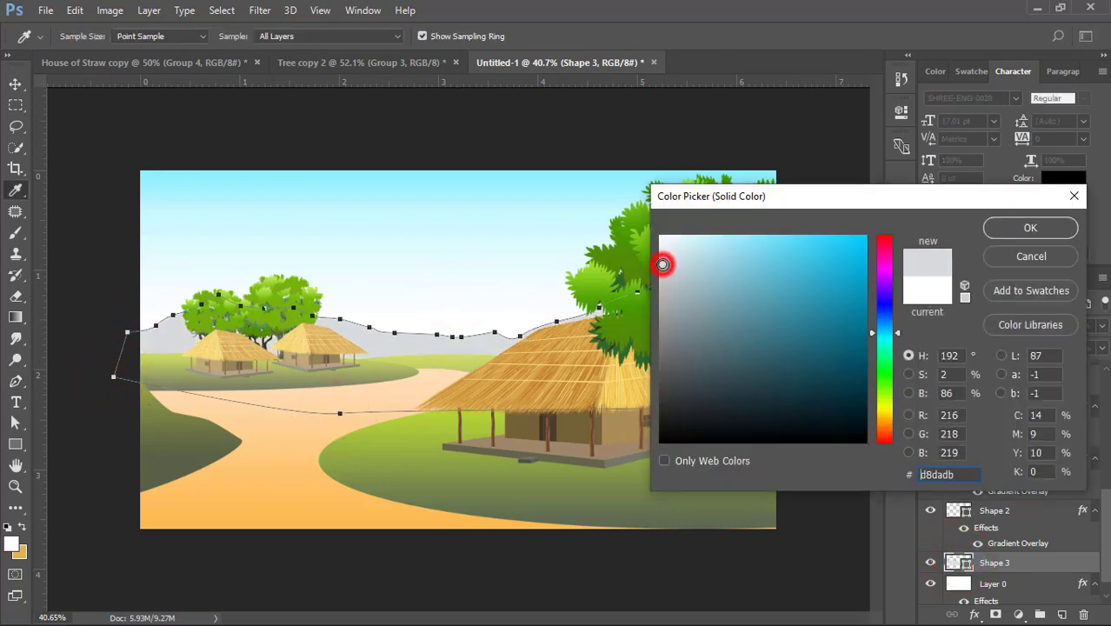
pyautogui.click(1006, 228)
pyautogui.click(15, 84)
pyautogui.click(94, 117)
# - Directly above the grey mountain range, draw a closed, taller mountain peak between the huts with the Pen tool, about 1235 by 225 px
pyautogui.scroll(1, 384, 350)
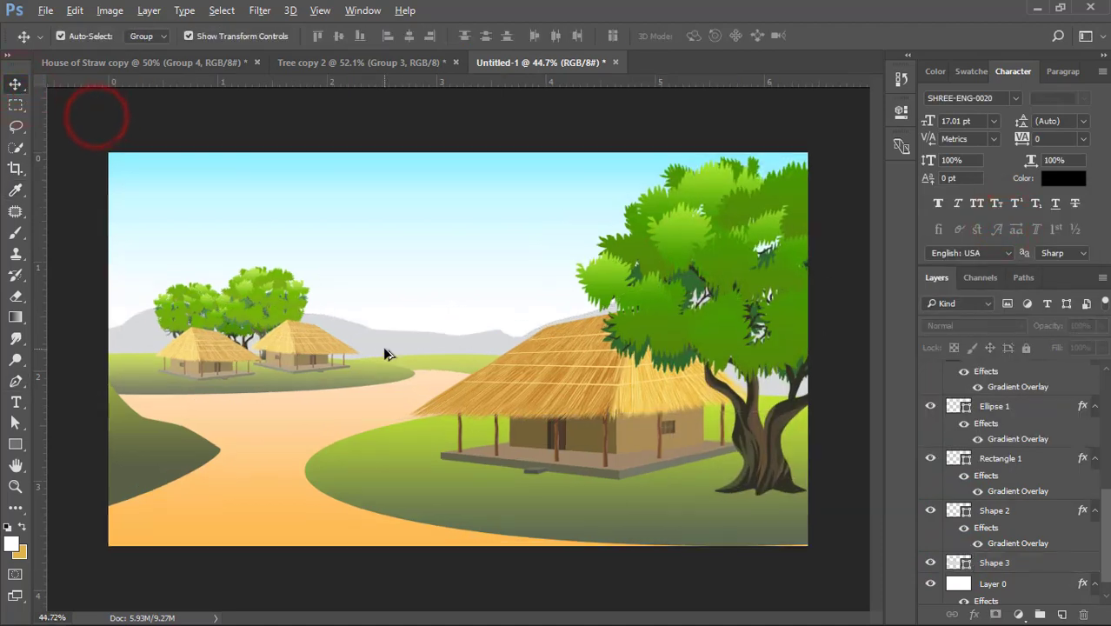
pyautogui.click(381, 345)
pyautogui.click(15, 380)
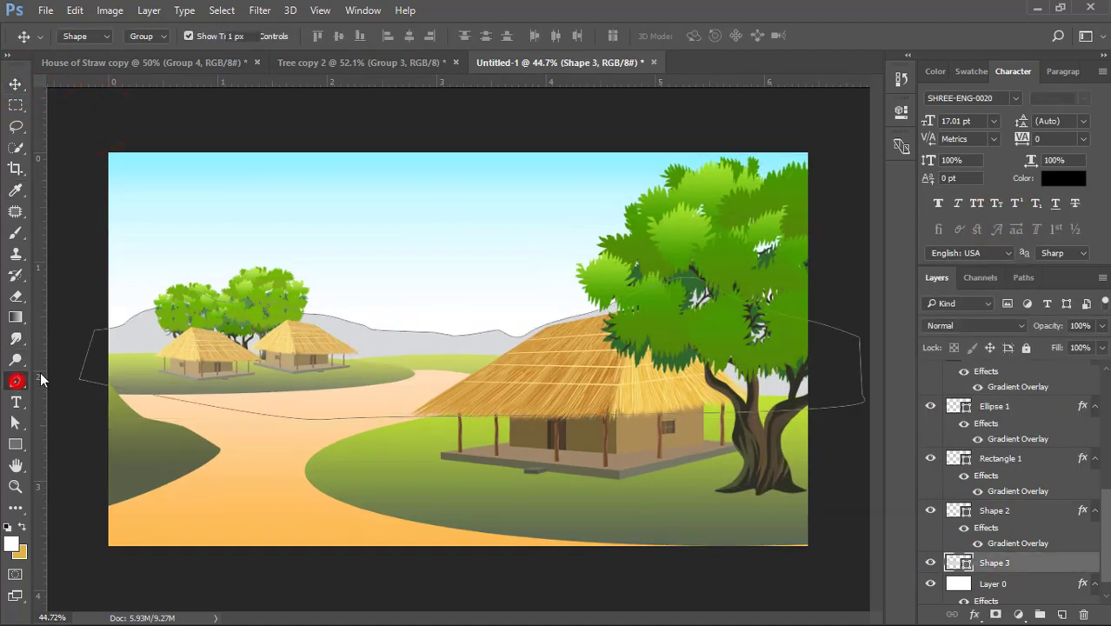
pyautogui.click(279, 323)
pyautogui.click(336, 311)
pyautogui.click(362, 303)
pyautogui.click(373, 302)
pyautogui.click(393, 302)
pyautogui.click(406, 297)
pyautogui.click(430, 288)
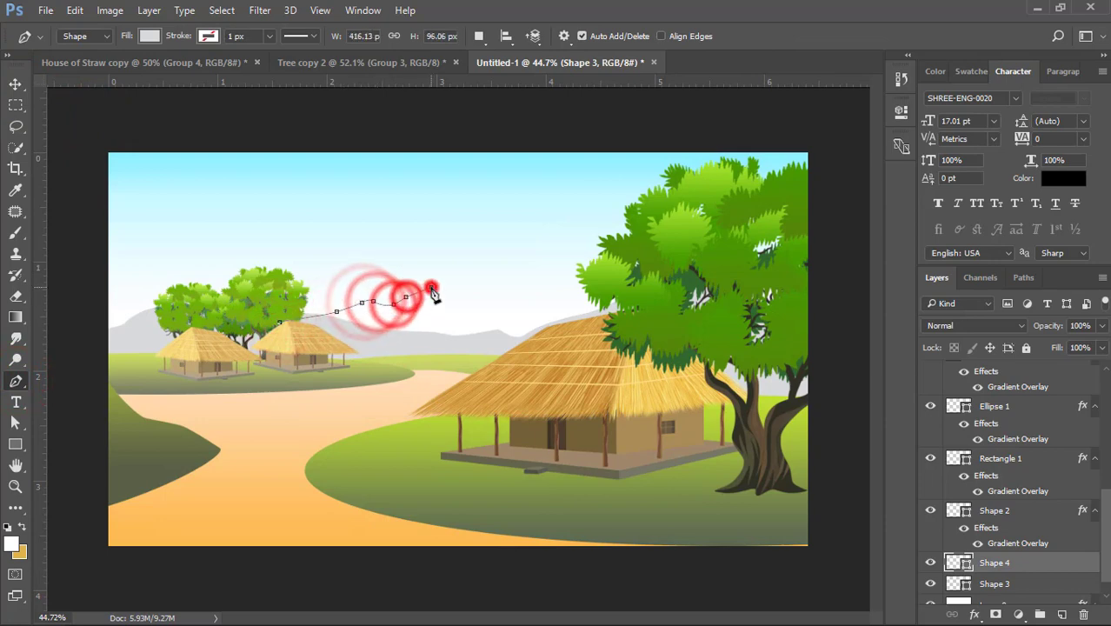
pyautogui.click(443, 289)
pyautogui.click(450, 284)
pyautogui.click(462, 278)
pyautogui.click(483, 270)
pyautogui.click(489, 276)
pyautogui.click(499, 284)
pyautogui.click(512, 290)
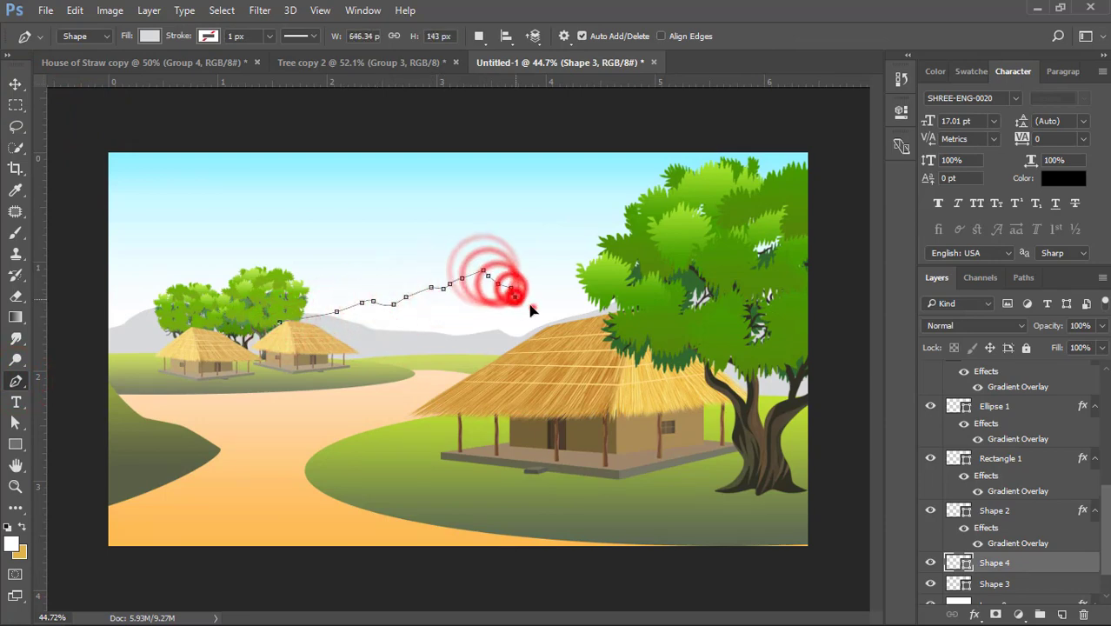
pyautogui.click(533, 307)
pyautogui.click(550, 307)
pyautogui.click(566, 307)
pyautogui.click(601, 313)
pyautogui.click(646, 323)
pyautogui.click(725, 335)
pyautogui.click(545, 350)
pyautogui.click(347, 351)
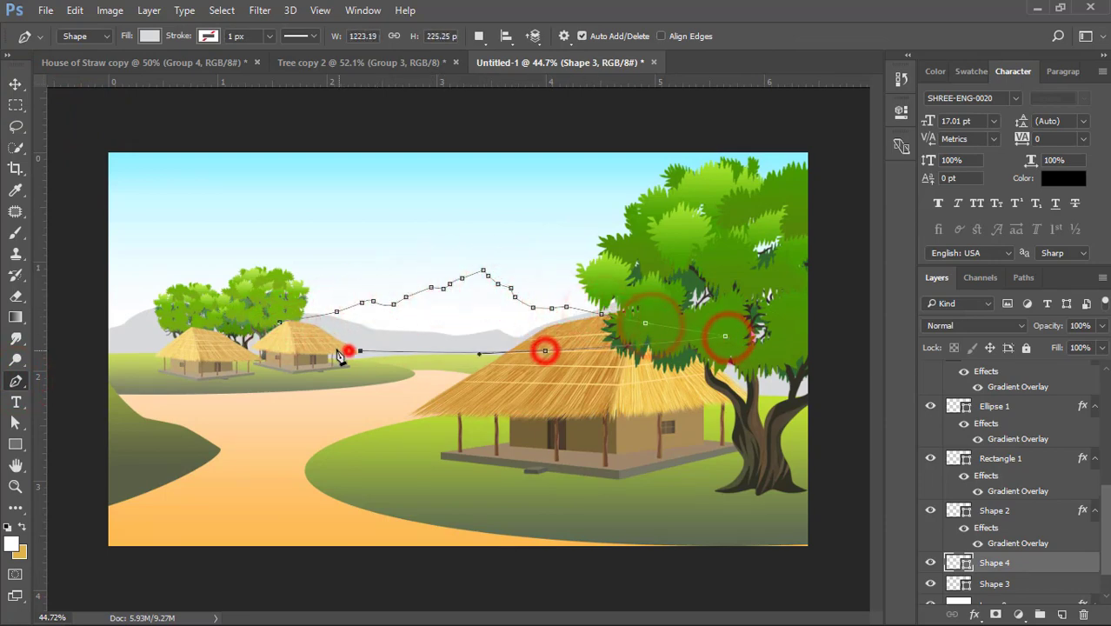
pyautogui.click(300, 344)
pyautogui.click(279, 323)
# - Set the new mountain's fill to lighter grey e1e3e3 and send it one layer back, behind the first mountain range
pyautogui.doubleClick(956, 563)
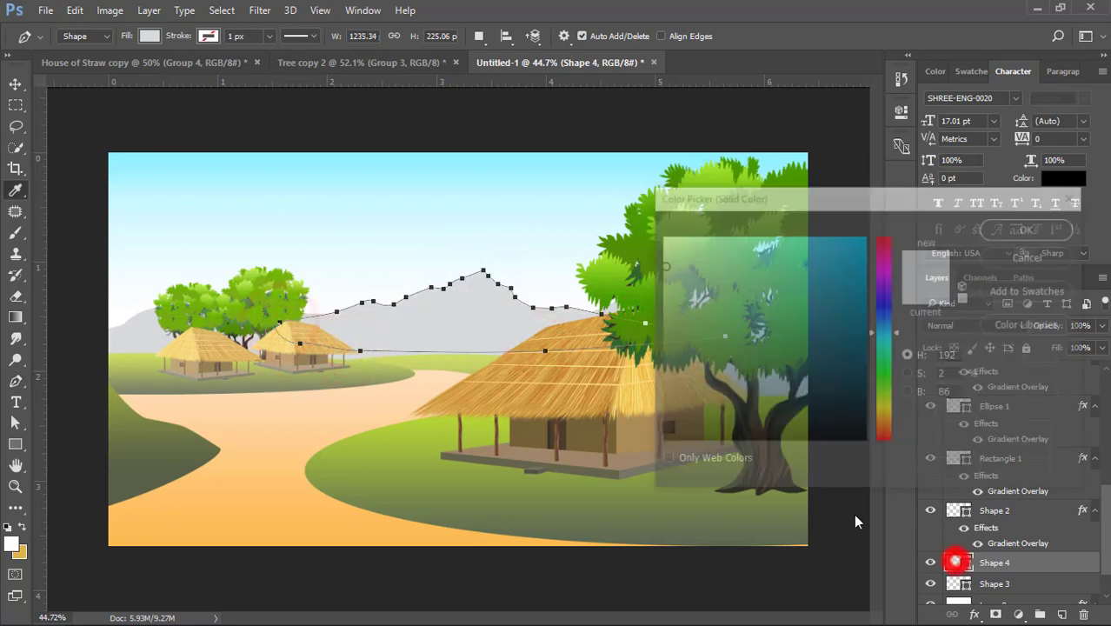
pyautogui.click(660, 258)
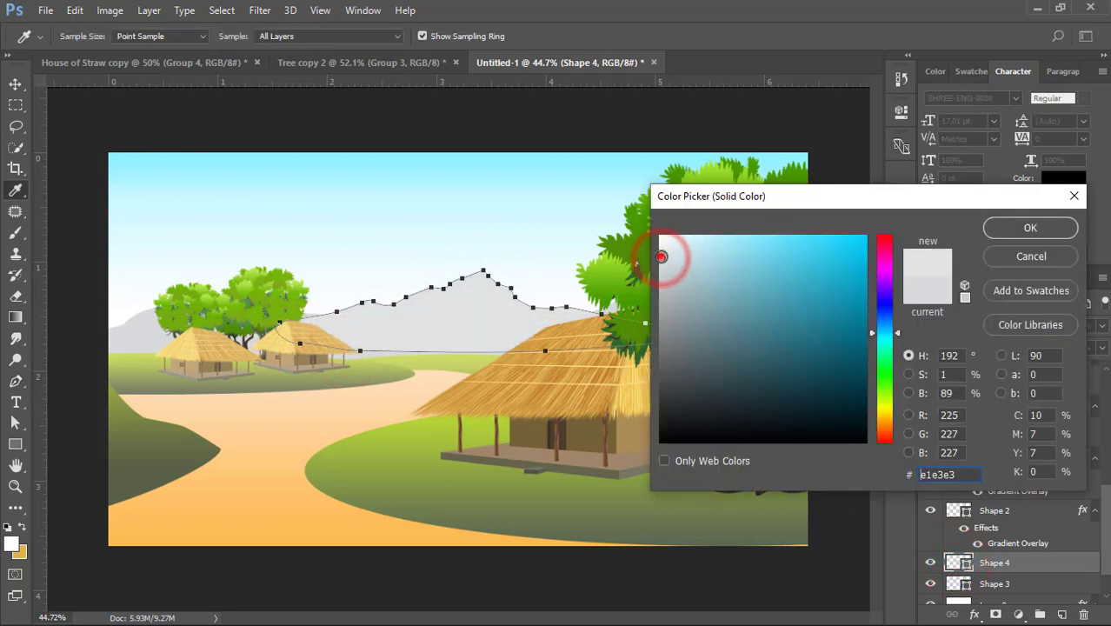
pyautogui.click(994, 228)
pyautogui.hotkey('ctrl', '[')
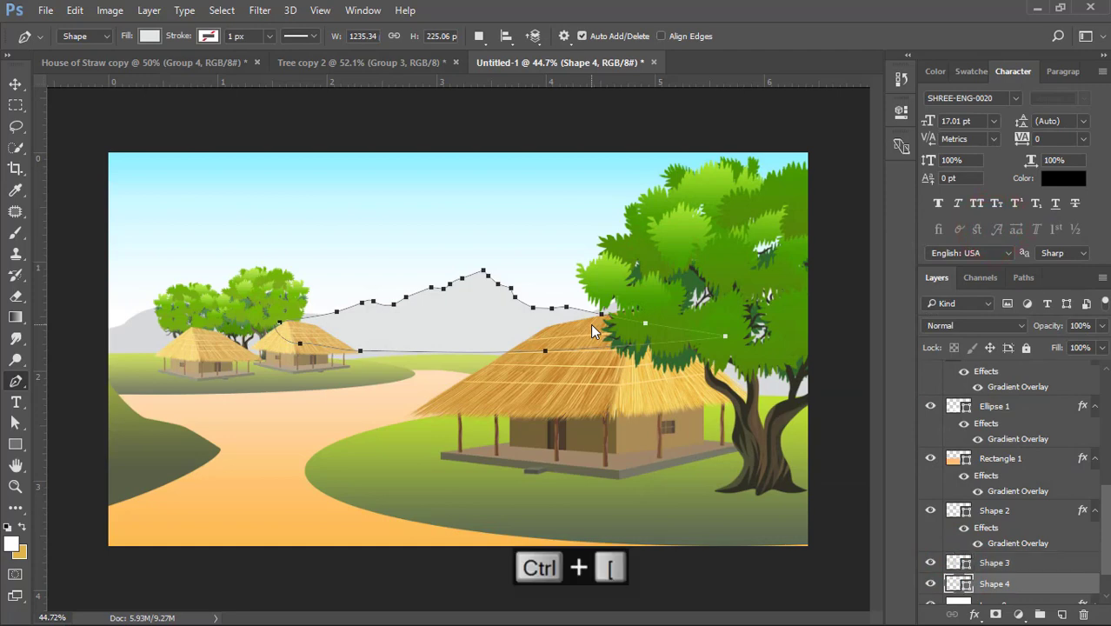
pyautogui.click(12, 89)
pyautogui.click(91, 108)
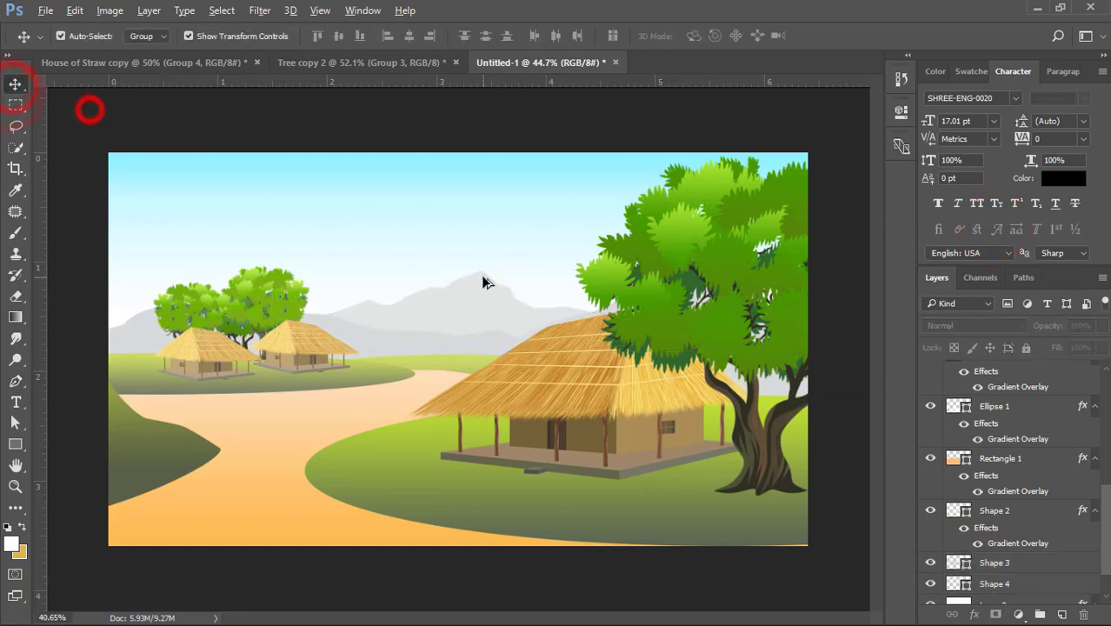
# - Move the lighter mountain peak about 0.09 in down and 0.05 in to the right
pyautogui.scroll(-2, 418, 332)
pyautogui.scroll(3, 472, 294)
pyautogui.moveTo(472, 294); pyautogui.dragTo(471, 305)
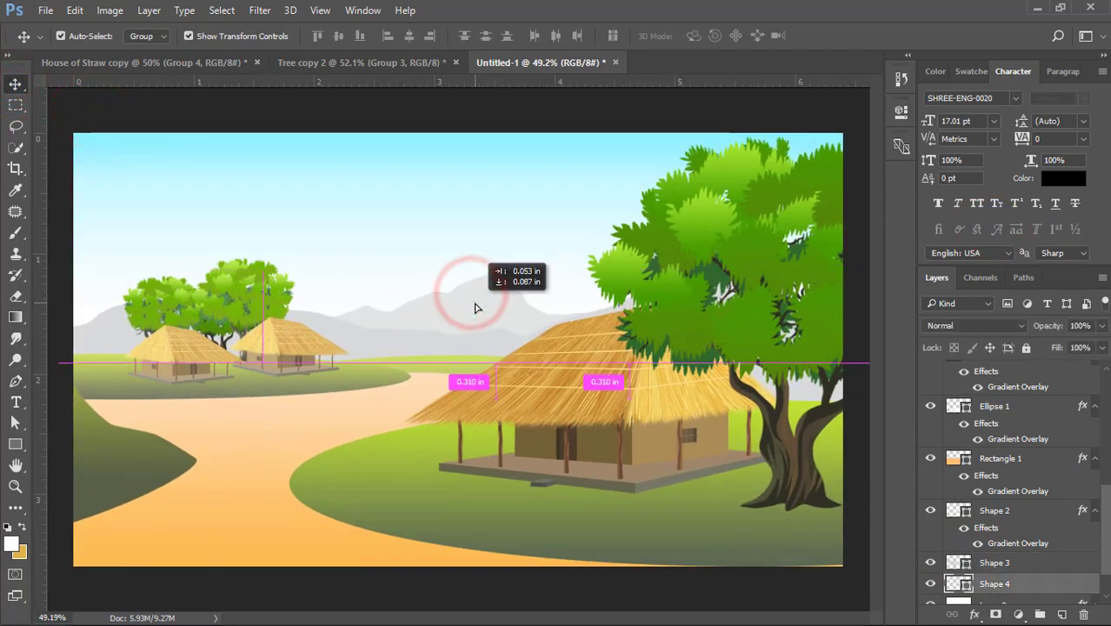
pyautogui.click(437, 168)
pyautogui.scroll(-2, 341, 355)
pyautogui.scroll(2, 330, 394)
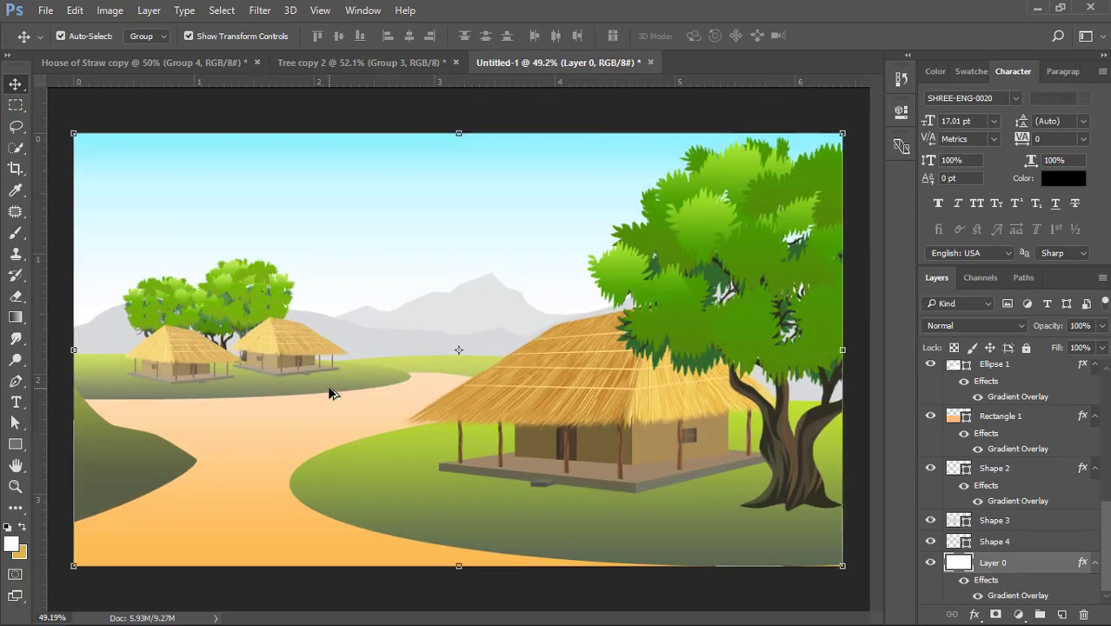
# - Directly above the path layer, draw a closed, curved streak with a forked end around the dark hill using the Pen tool, about 408 by 355 px
pyautogui.click(384, 484)
pyautogui.click(194, 512)
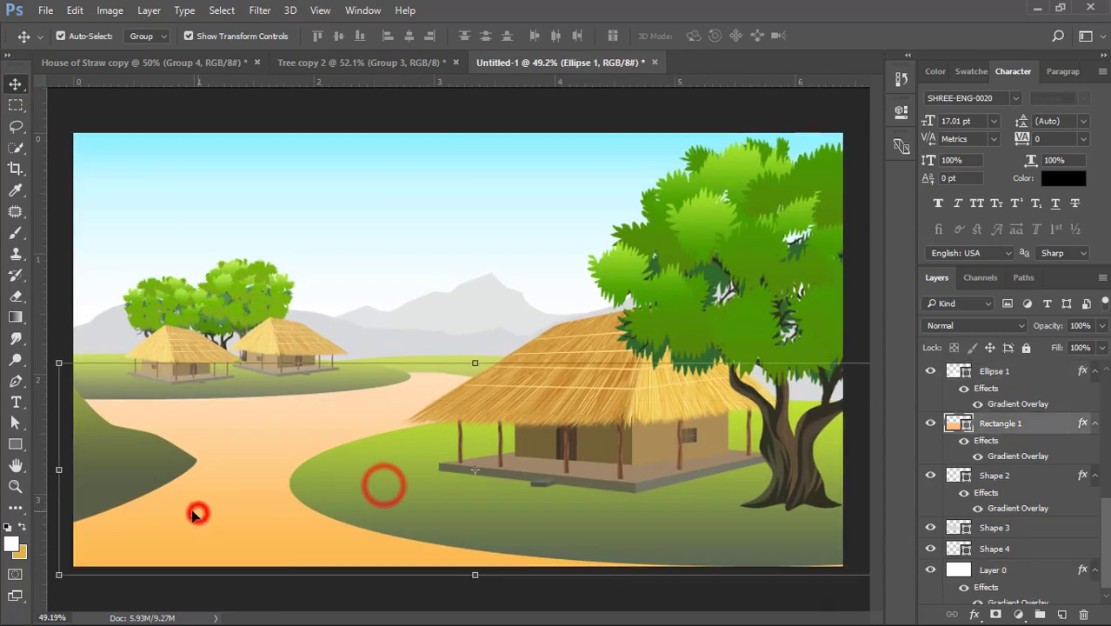
pyautogui.click(16, 381)
pyautogui.click(148, 417)
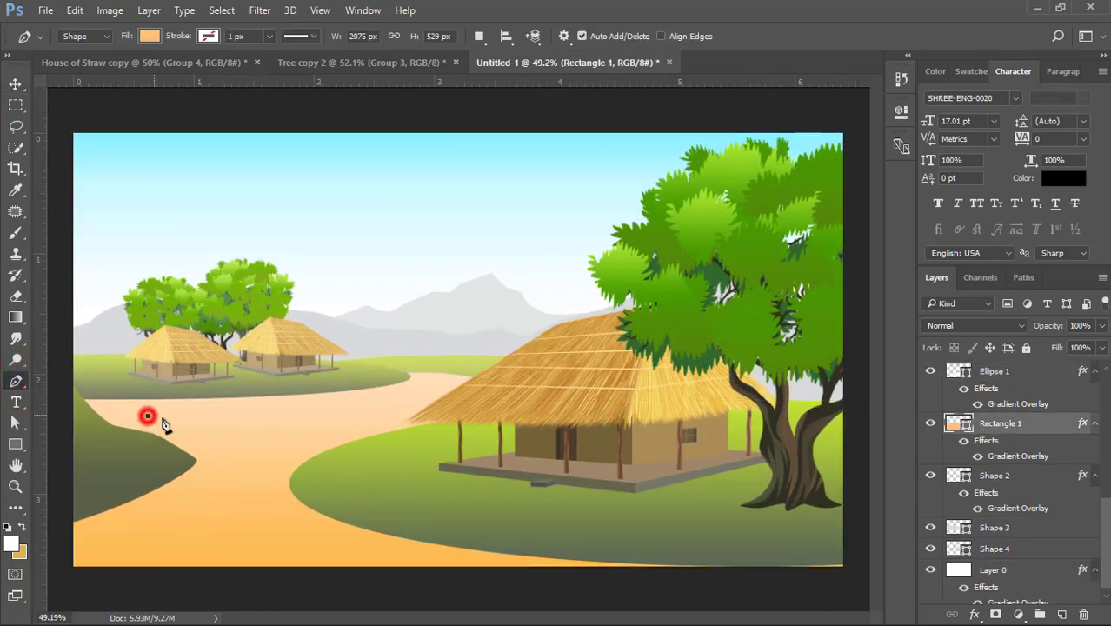
pyautogui.moveTo(233, 474); pyautogui.dragTo(223, 507)
pyautogui.keyDown('alt'); pyautogui.click(233, 474); pyautogui.keyUp('alt')
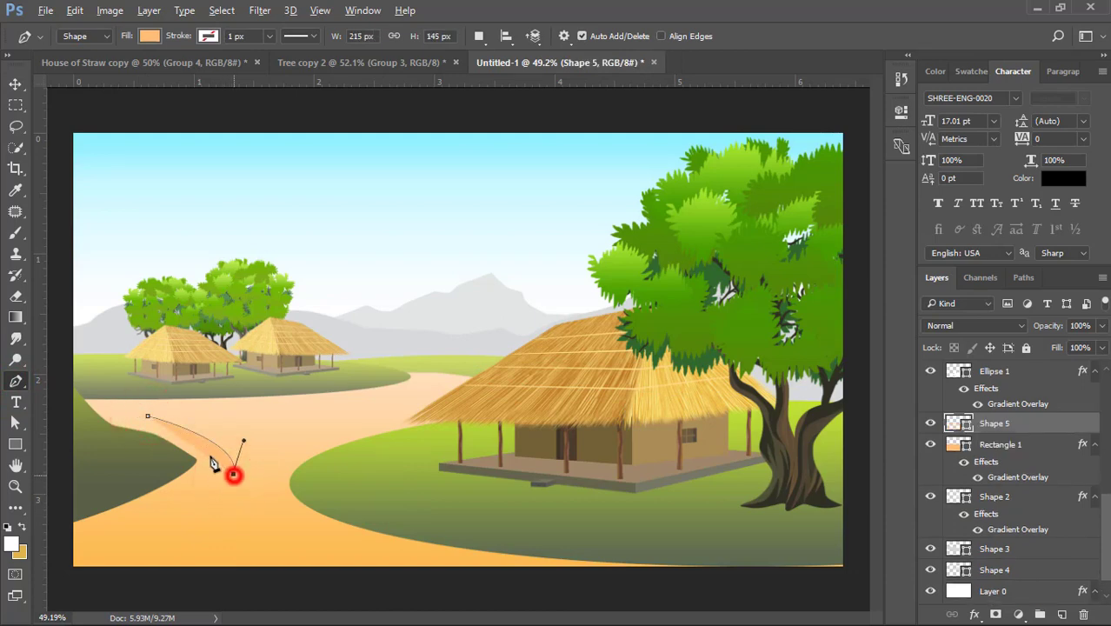
pyautogui.moveTo(204, 444); pyautogui.dragTo(186, 439)
pyautogui.keyDown('alt'); pyautogui.click(202, 444); pyautogui.keyUp('alt')
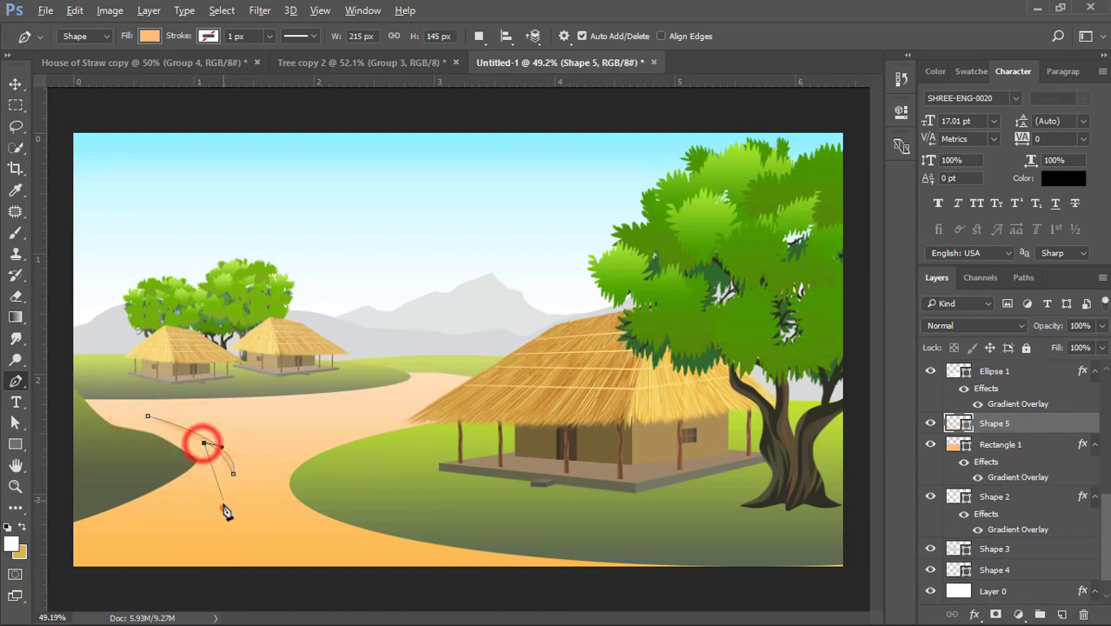
pyautogui.moveTo(223, 507); pyautogui.dragTo(205, 541)
pyautogui.click(193, 545)
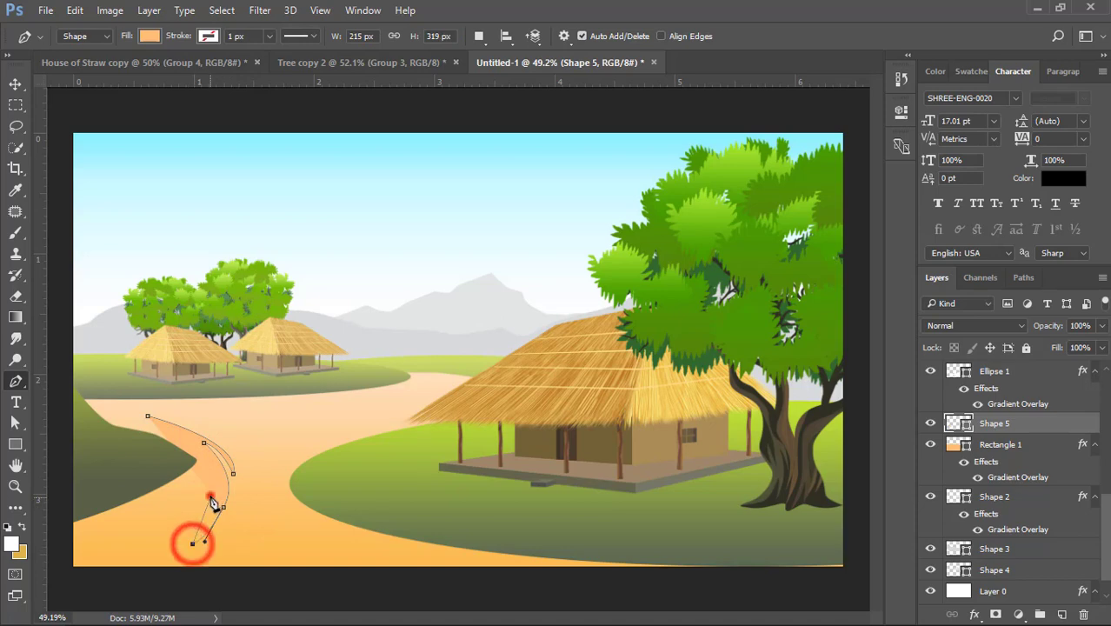
pyautogui.moveTo(211, 497); pyautogui.dragTo(210, 481)
pyautogui.moveTo(132, 554); pyautogui.dragTo(64, 566)
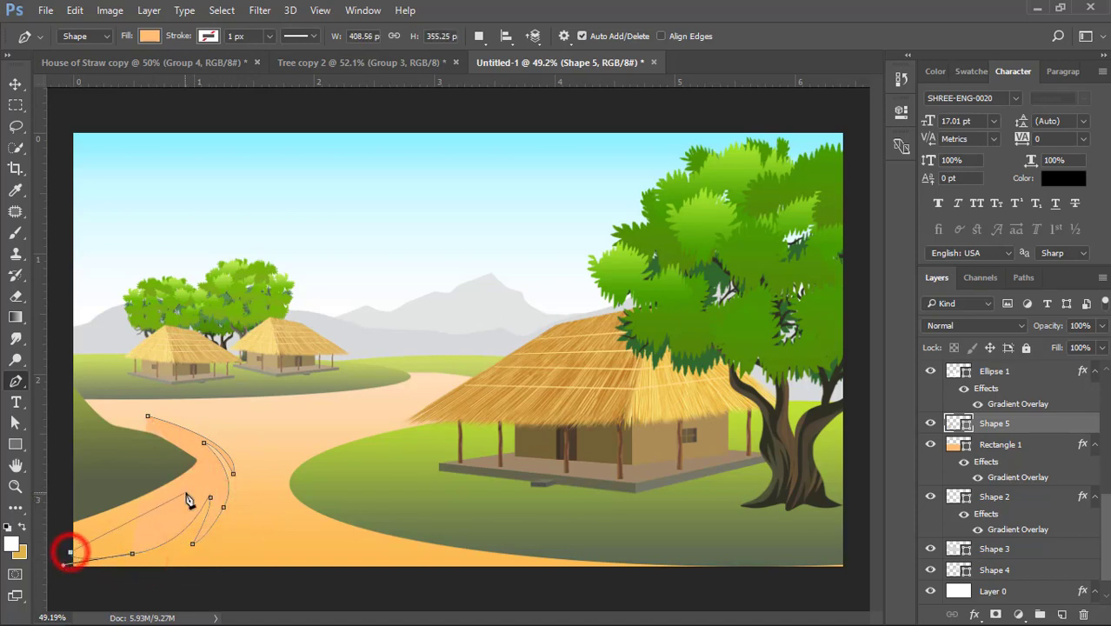
pyautogui.moveTo(186, 492); pyautogui.dragTo(201, 452)
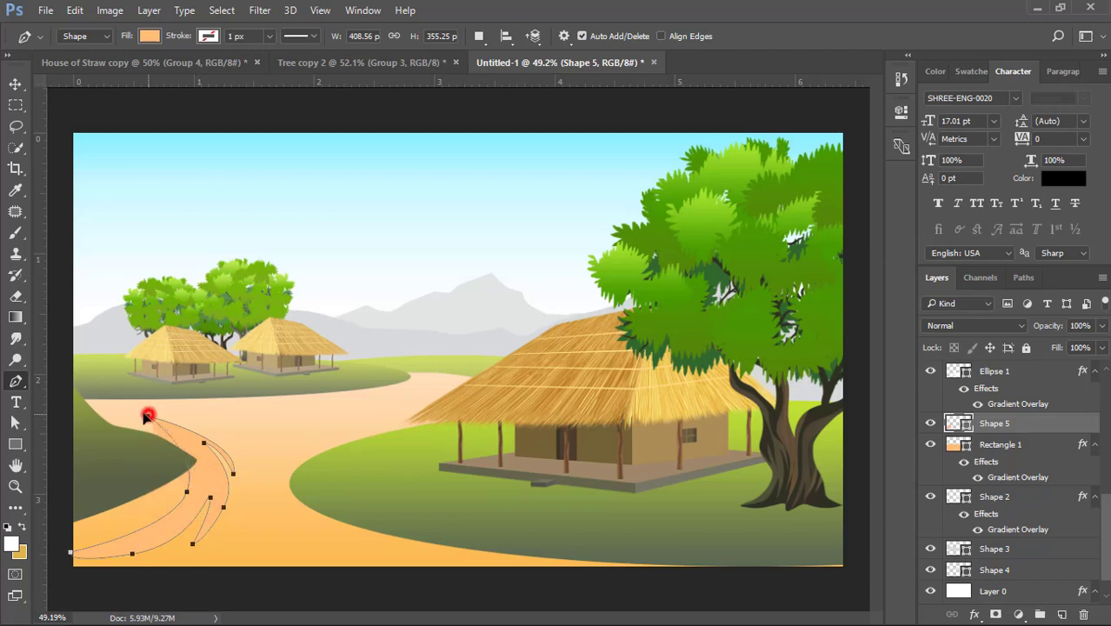
pyautogui.moveTo(78, 375); pyautogui.dragTo(114, 377)
# - Set the path streak's fill to orange f3ad40
pyautogui.doubleClick(954, 424)
pyautogui.click(231, 507)
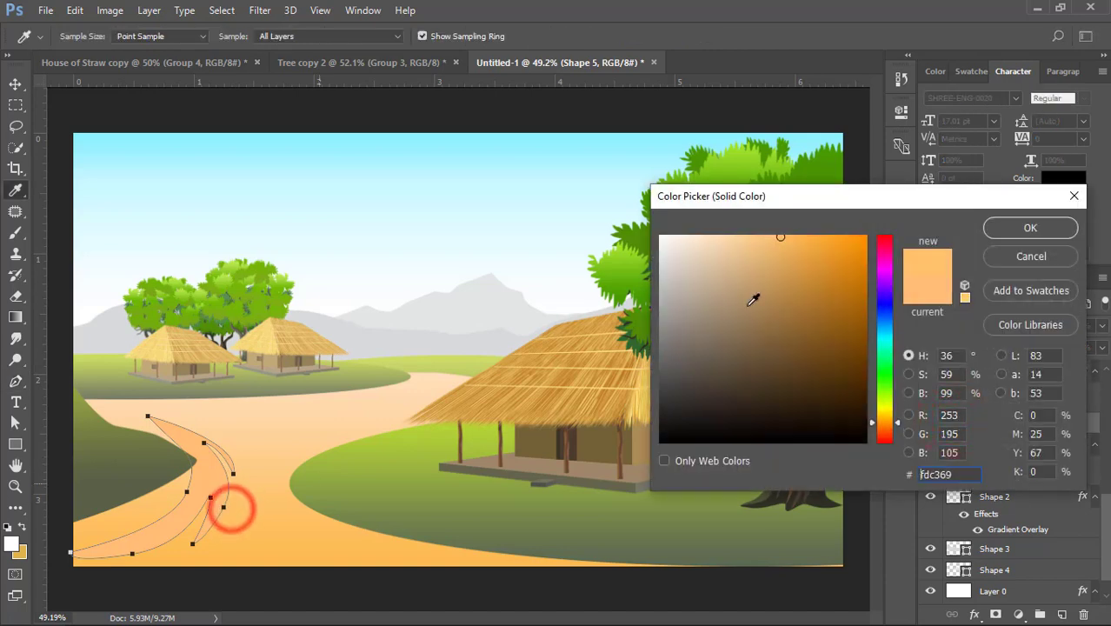
pyautogui.click(812, 246)
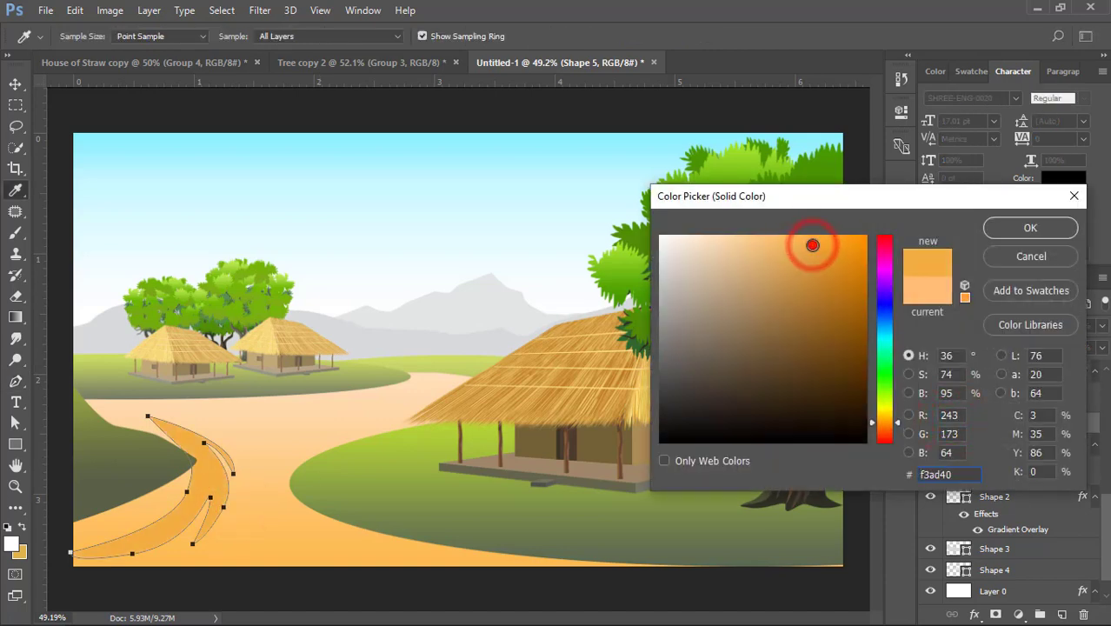
pyautogui.click(1009, 227)
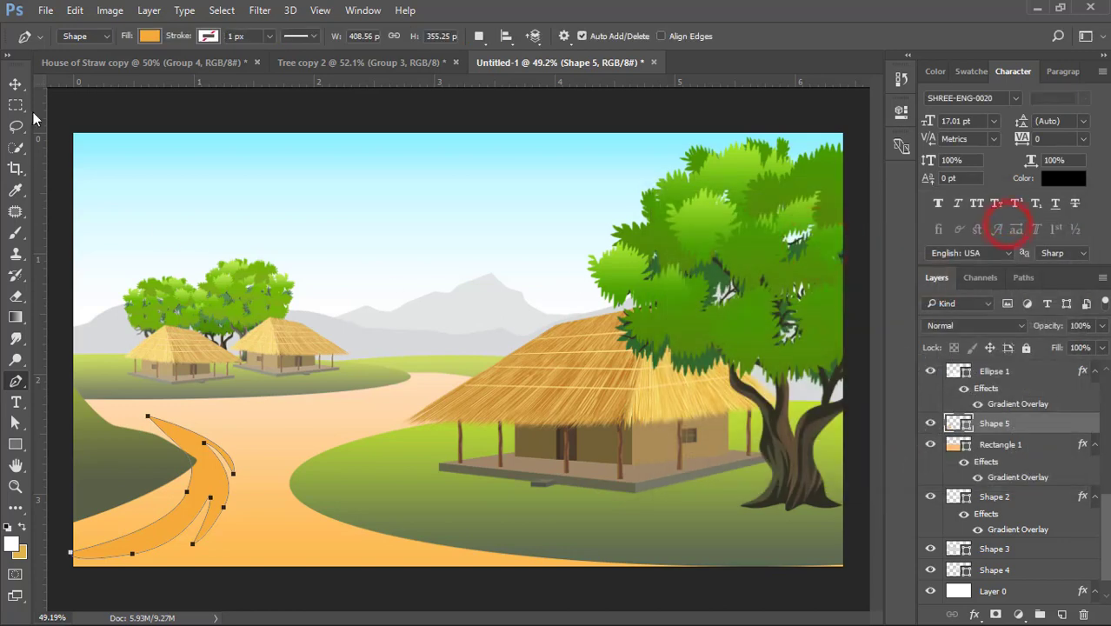
# - Widen and flatten the path streak with Free Transform and move it up against the edge of the dark hill
pyautogui.click(12, 87)
pyautogui.click(198, 472)
pyautogui.moveTo(231, 485); pyautogui.dragTo(270, 486)
pyautogui.moveTo(169, 415); pyautogui.dragTo(168, 427)
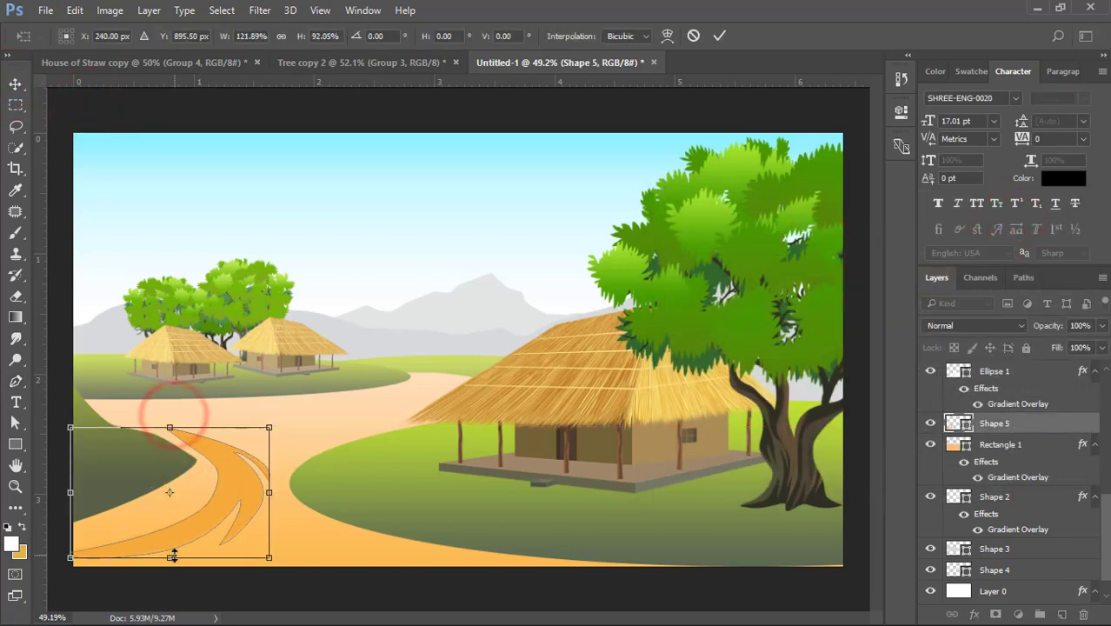
pyautogui.moveTo(169, 557); pyautogui.dragTo(170, 537)
pyautogui.moveTo(270, 485); pyautogui.dragTo(223, 476)
pyautogui.doubleClick(222, 475)
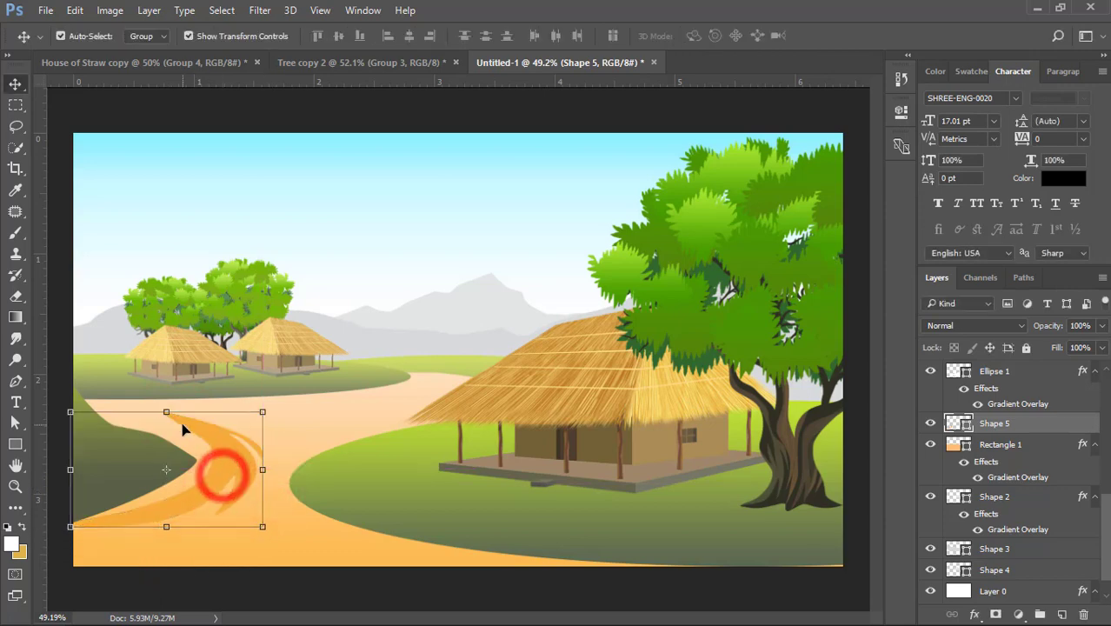
# - Warp the path streak so that it tapers and follows the curved edge of the dark hill, and apply the warp
pyautogui.rightClick(259, 470)
pyautogui.click(259, 308)
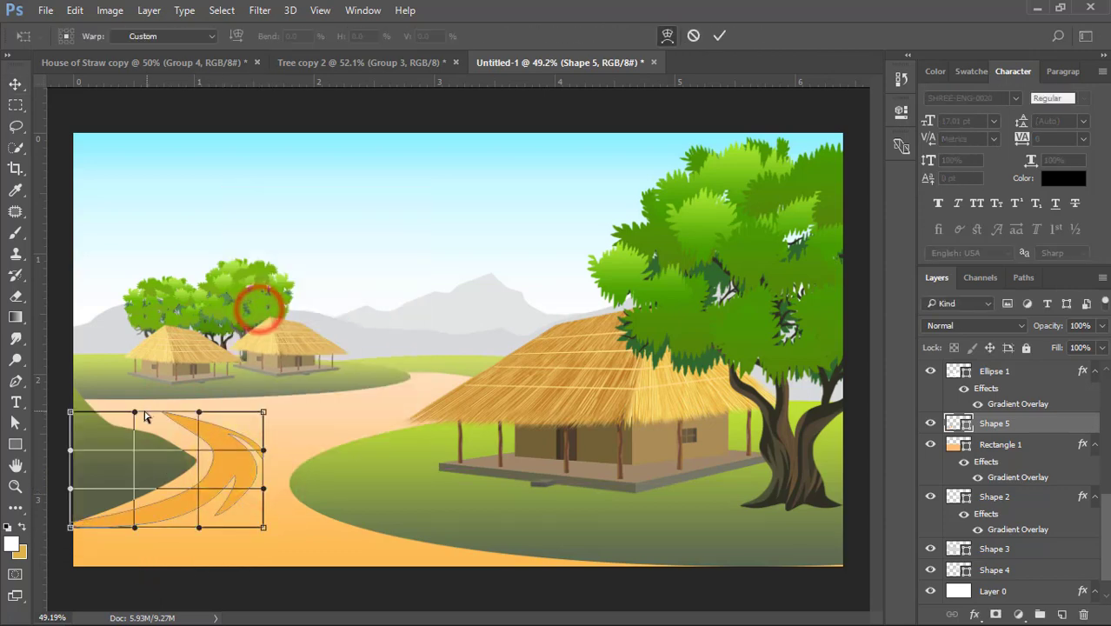
pyautogui.moveTo(132, 413); pyautogui.dragTo(80, 439)
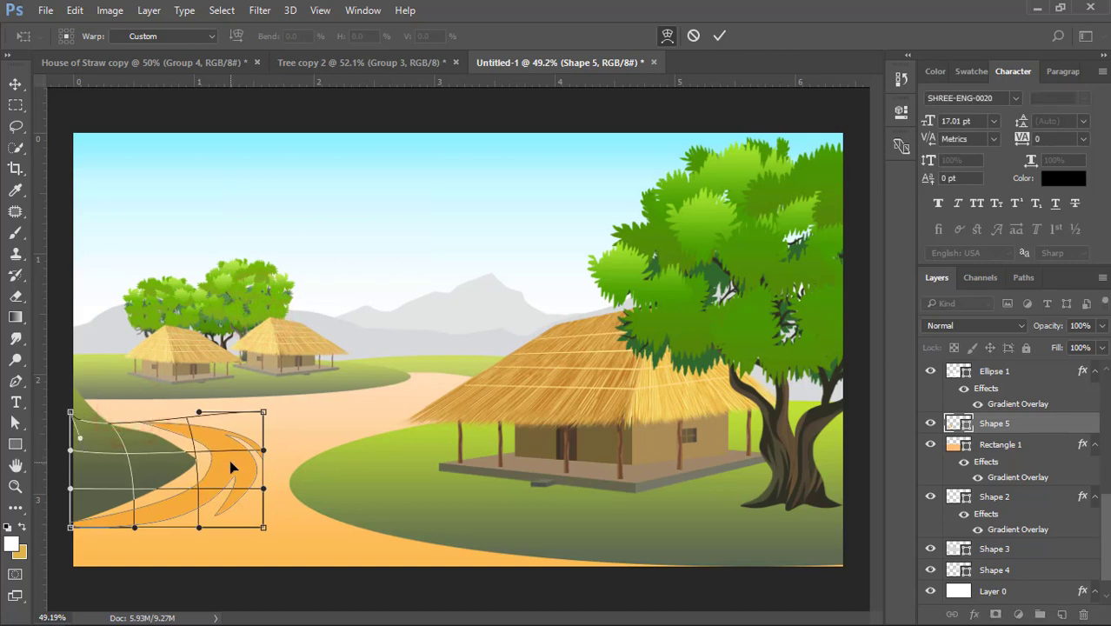
pyautogui.moveTo(258, 467); pyautogui.dragTo(266, 461)
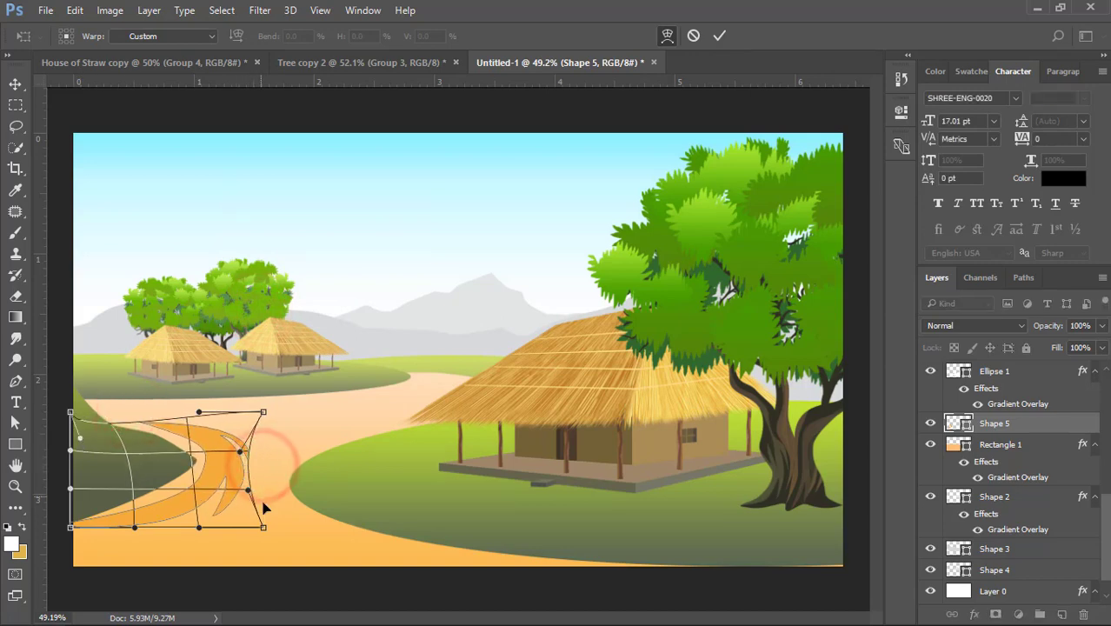
pyautogui.moveTo(258, 529); pyautogui.dragTo(227, 526)
pyautogui.moveTo(262, 412); pyautogui.dragTo(230, 420)
pyautogui.moveTo(227, 526); pyautogui.dragTo(204, 518)
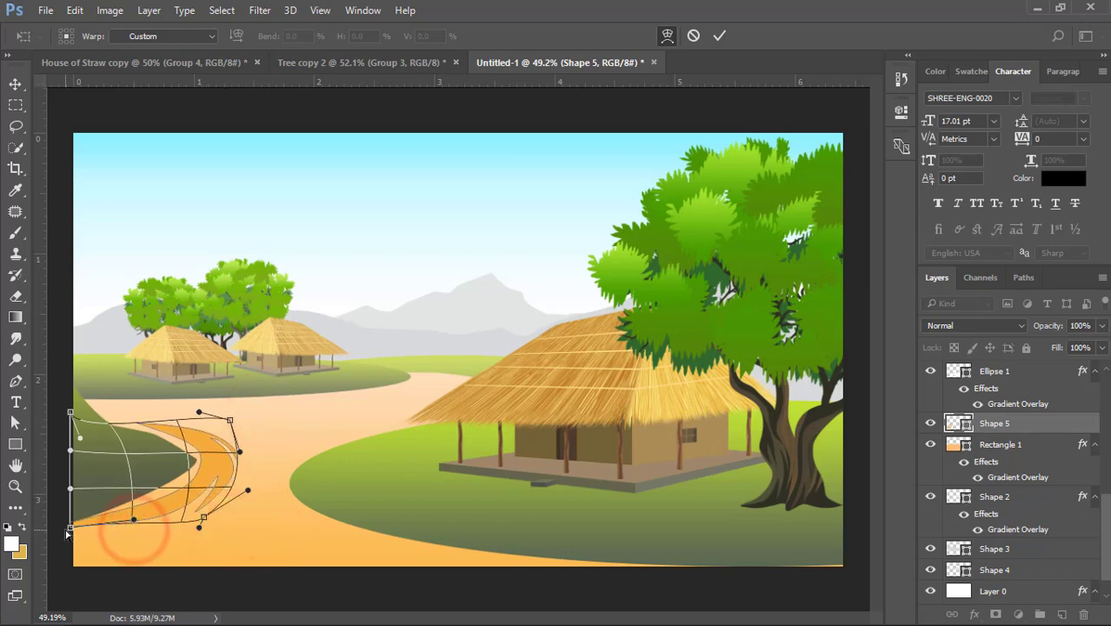
pyautogui.moveTo(69, 527); pyautogui.dragTo(70, 539)
pyautogui.press('Return')
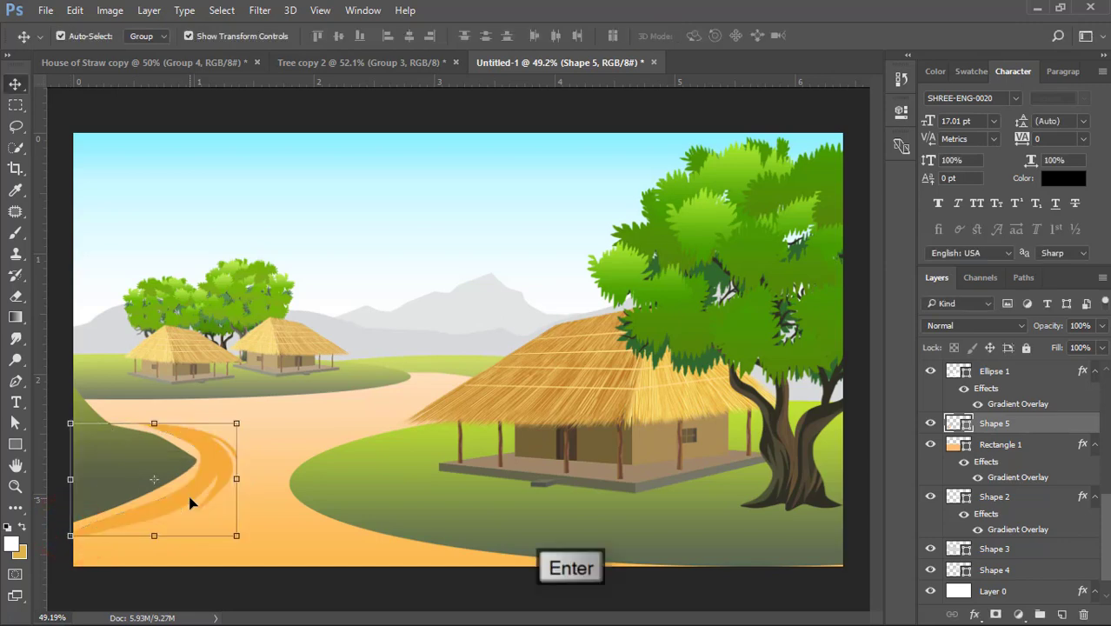
# - Recolor the path streak beside the dark hill to pale yellow fce0a4
pyautogui.scroll(-2, 192, 502)
pyautogui.click(280, 559)
pyautogui.click(290, 507)
pyautogui.click(247, 449)
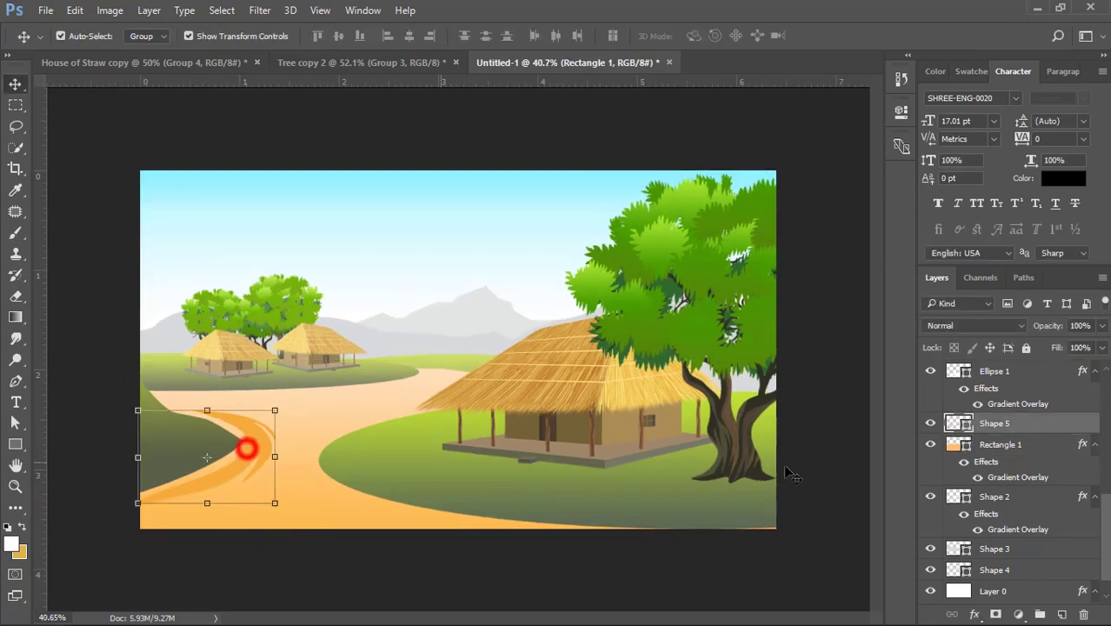
pyautogui.doubleClick(958, 423)
pyautogui.click(271, 390)
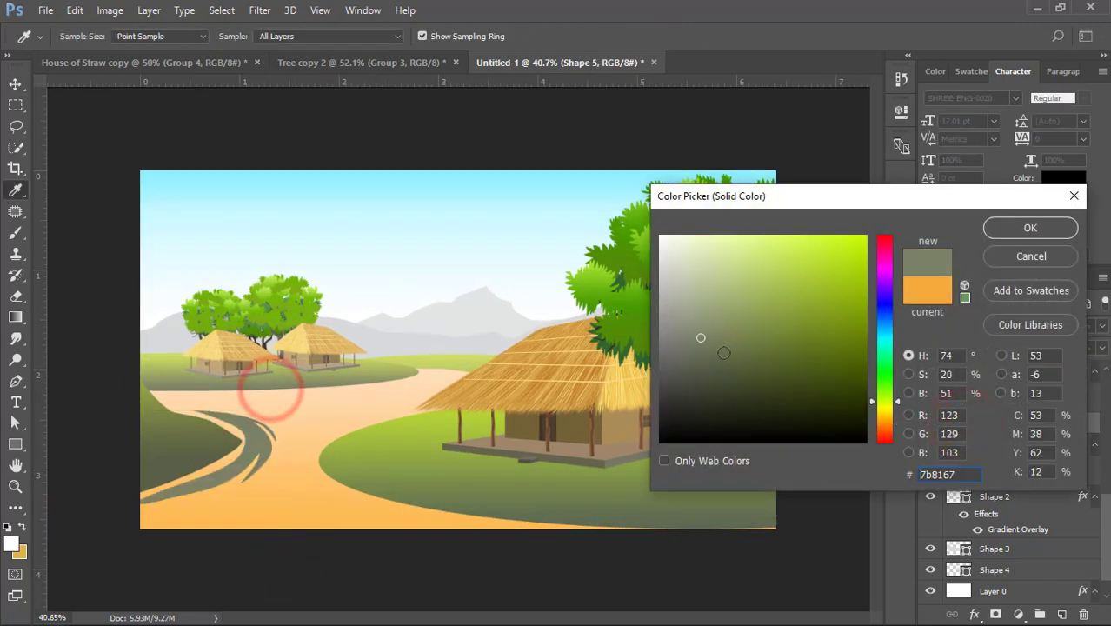
pyautogui.click(680, 299)
pyautogui.click(880, 421)
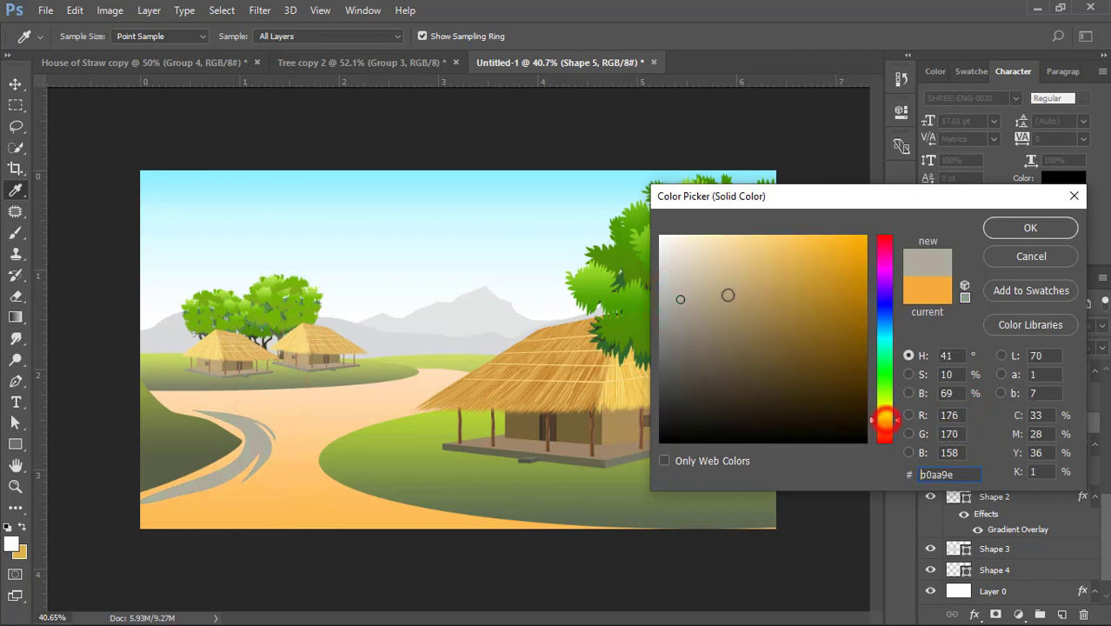
pyautogui.moveTo(724, 244)
pyautogui.mouseDown()
pyautogui.moveTo(782, 241)
pyautogui.moveTo(736, 238)
pyautogui.mouseUp()
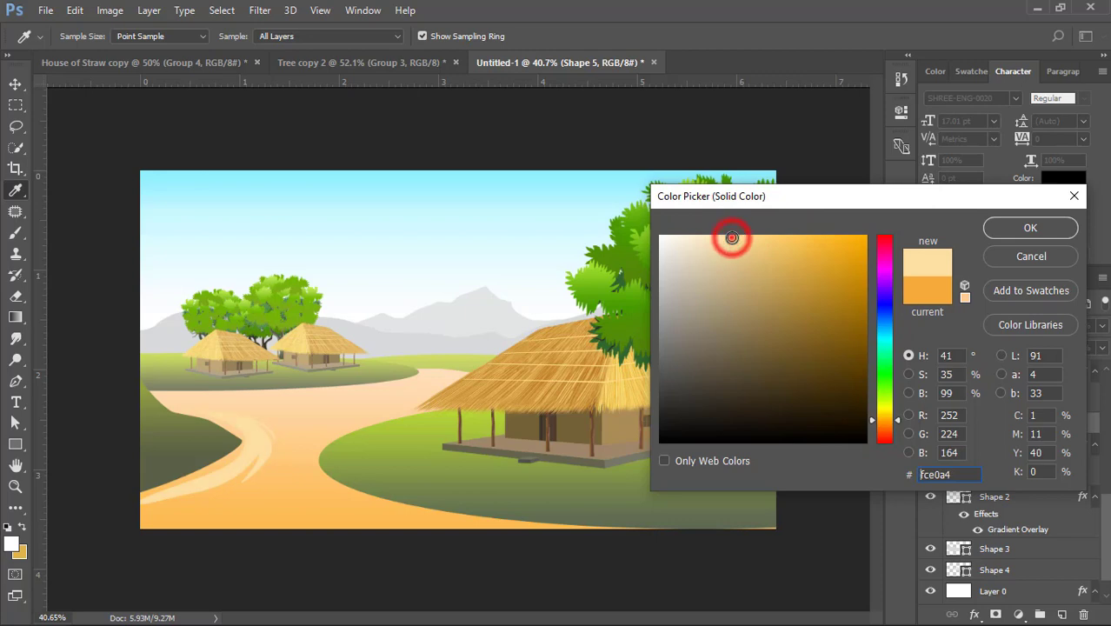
pyautogui.click(1007, 228)
# - Draw a curved, fork-ended streak about 474 by 419 px on the path with the Pen tool, following the large hut's hill
pyautogui.click(376, 408)
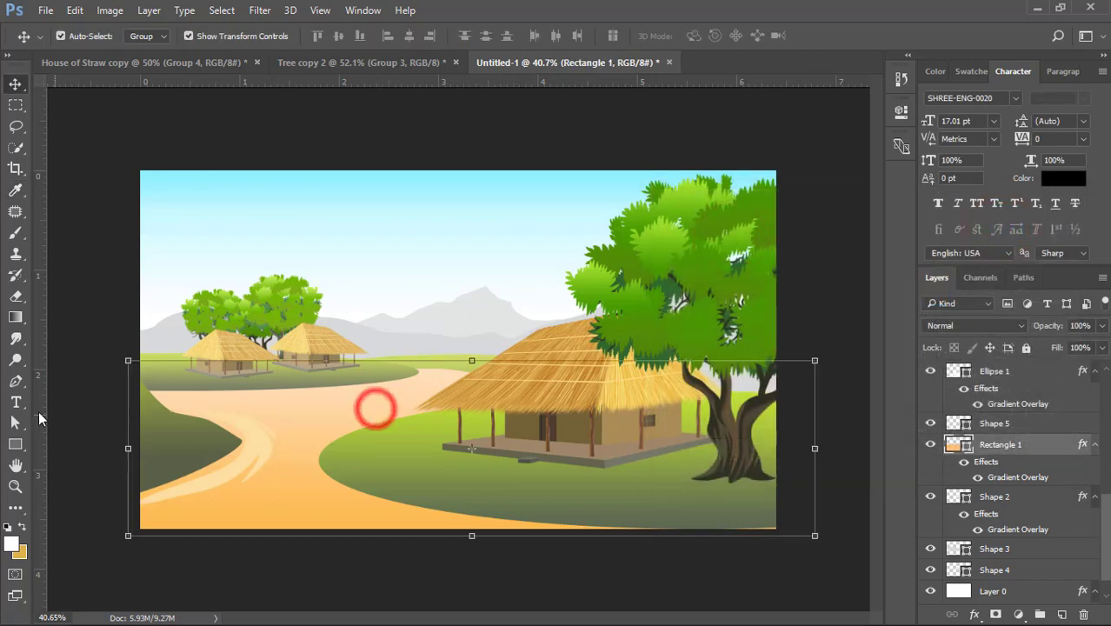
pyautogui.click(15, 384)
pyautogui.click(413, 396)
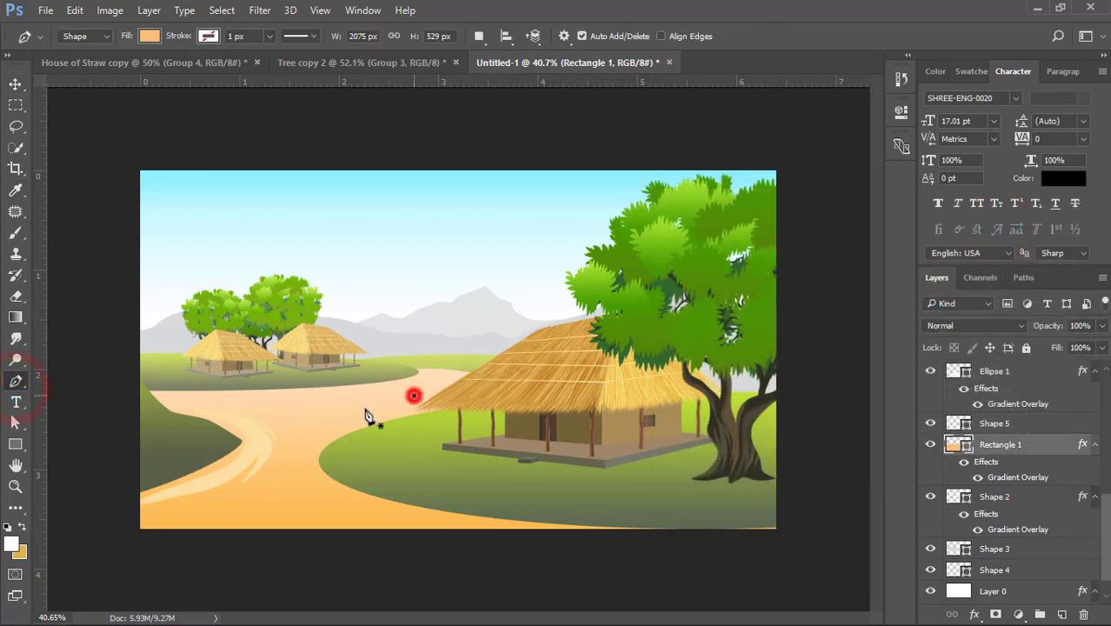
pyautogui.moveTo(298, 448); pyautogui.dragTo(282, 473)
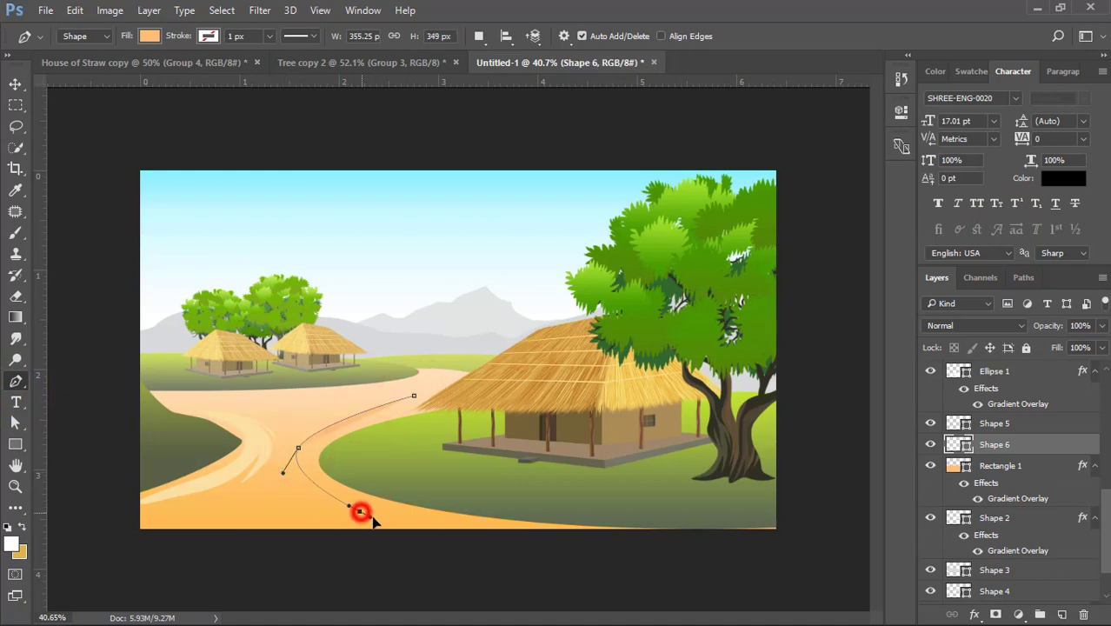
pyautogui.moveTo(360, 512); pyautogui.dragTo(382, 519)
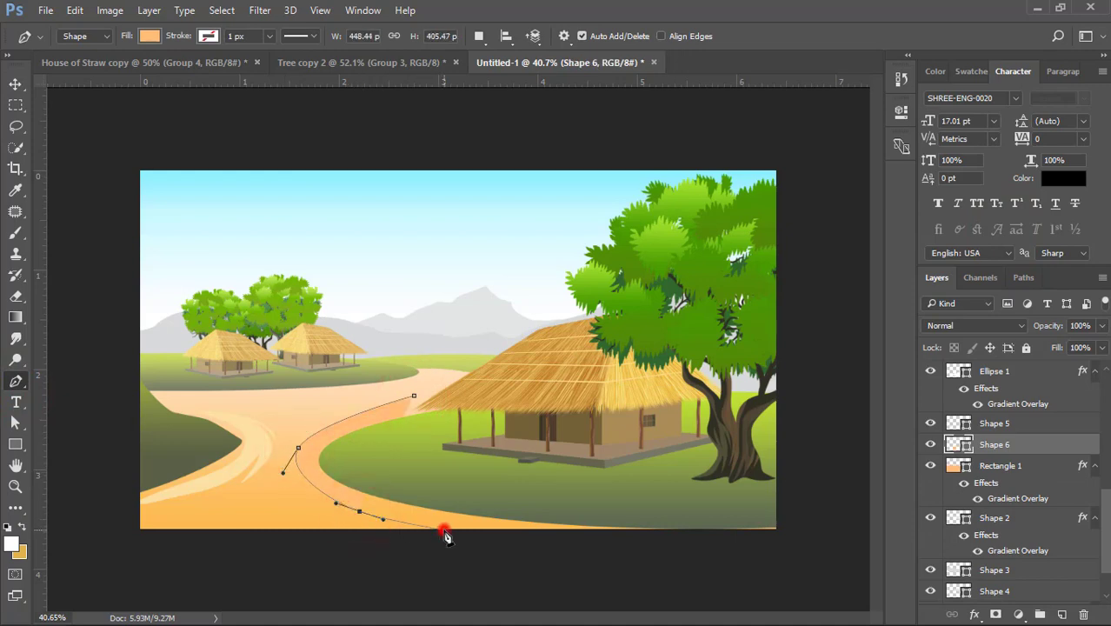
pyautogui.click(338, 510)
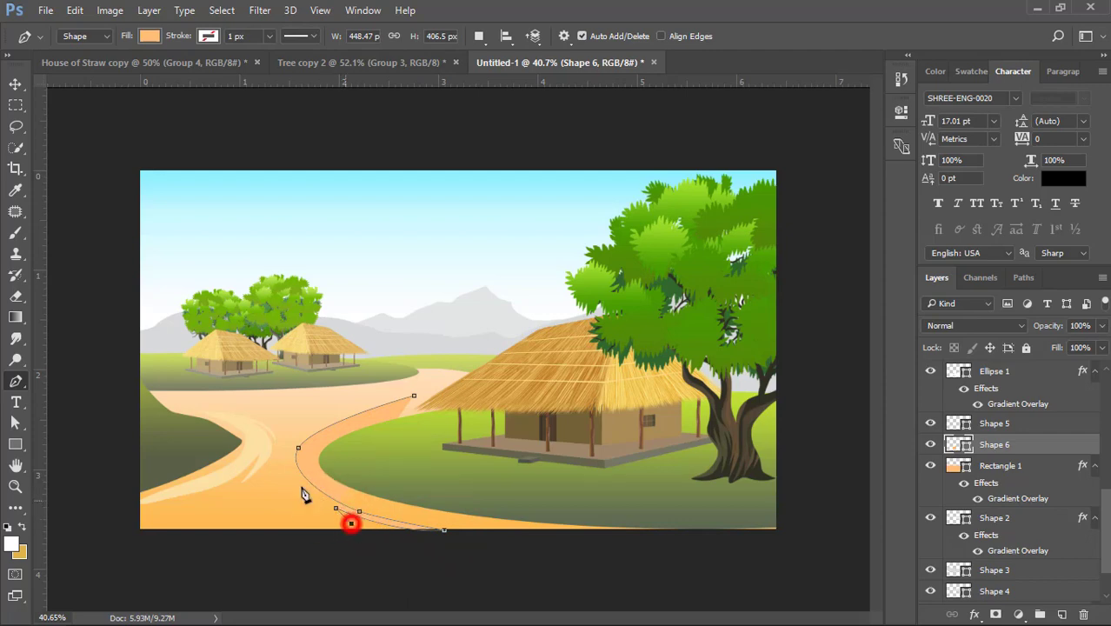
pyautogui.moveTo(287, 455); pyautogui.dragTo(298, 415)
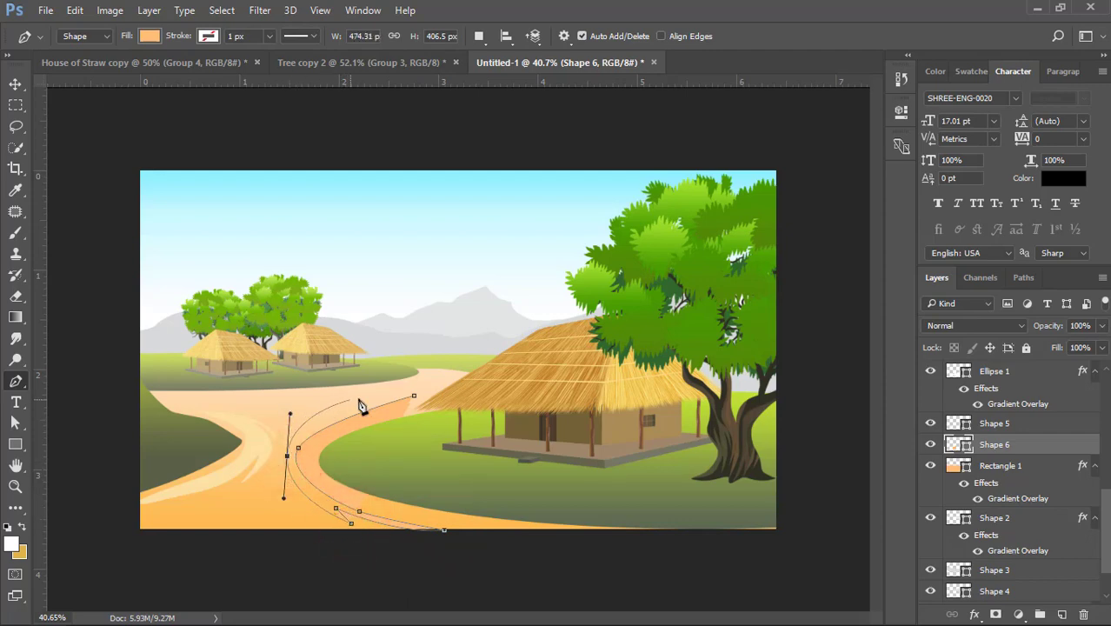
pyautogui.click(387, 392)
pyautogui.click(332, 418)
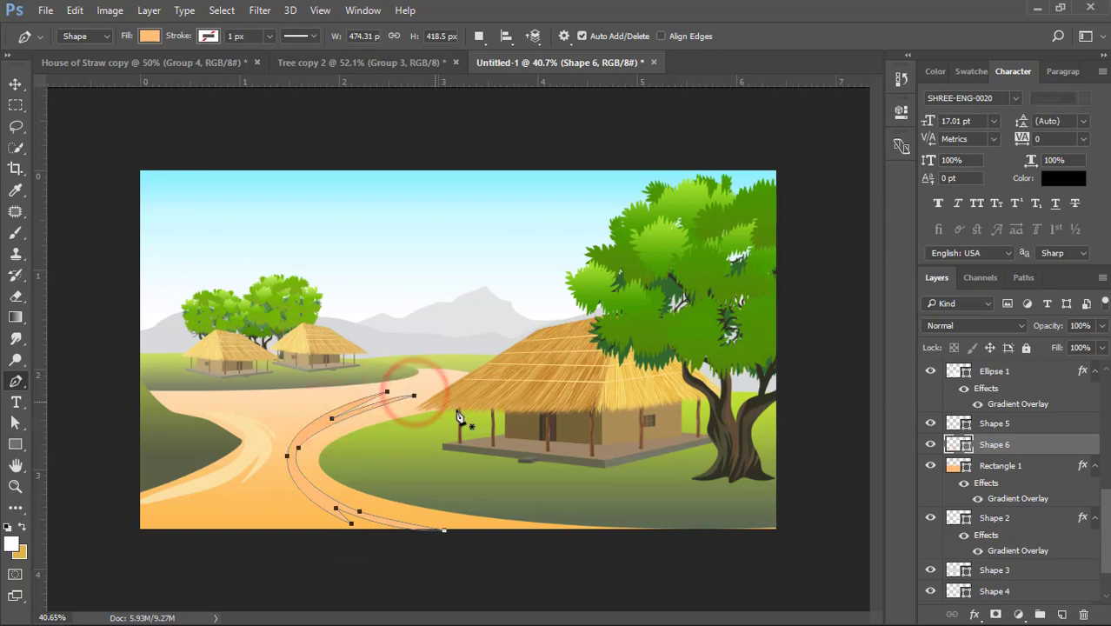
# - Recolor the new curved streak to a deeper yellow-orange than the pale streak beside the dark hill
pyautogui.doubleClick(963, 443)
pyautogui.click(263, 444)
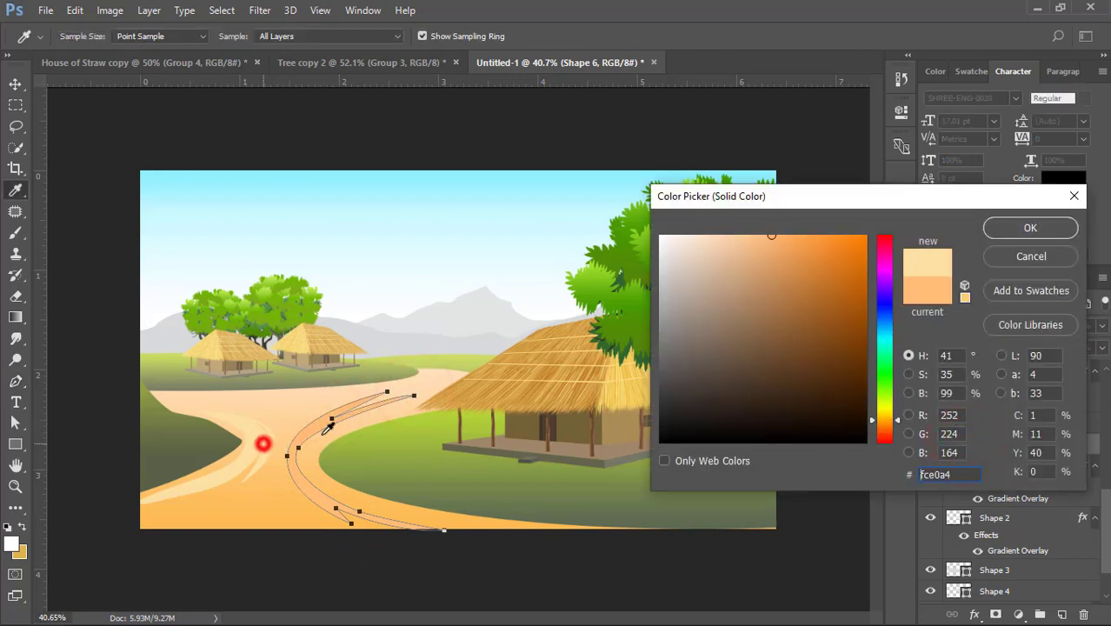
pyautogui.moveTo(777, 239); pyautogui.dragTo(798, 236)
pyautogui.click(1008, 229)
# - Reduce the curved streak's height with Free Transform and place it closer against the edge of the large hut's hill
pyautogui.click(15, 84)
pyautogui.click(114, 120)
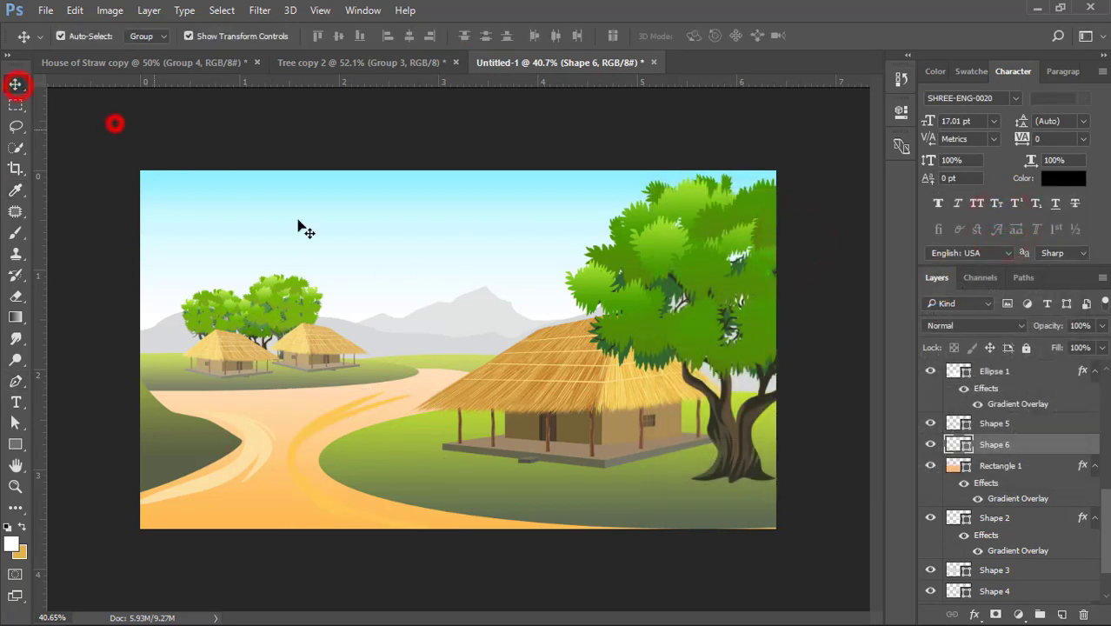
pyautogui.click(315, 421)
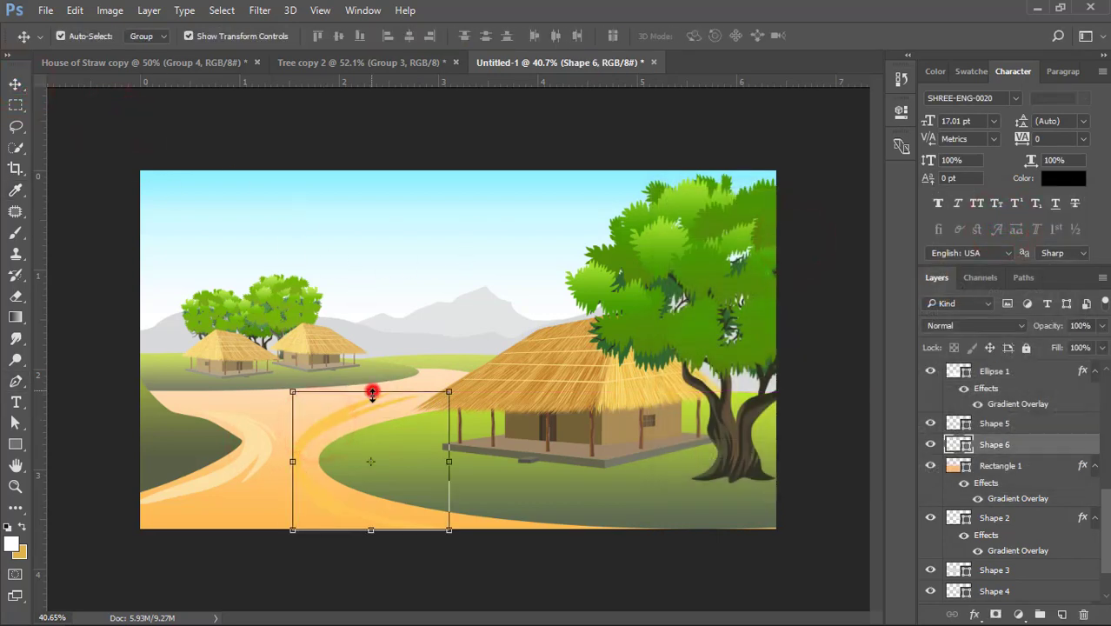
pyautogui.moveTo(370, 392); pyautogui.dragTo(371, 409)
pyautogui.press('Return')
pyautogui.press('Up')
pyautogui.press('Up')
pyautogui.press('Up')
pyautogui.press('Up')
pyautogui.press('Up')
pyautogui.press('Up')
pyautogui.press('Up')
pyautogui.press('Up')
pyautogui.press('Up')
pyautogui.press('Up')
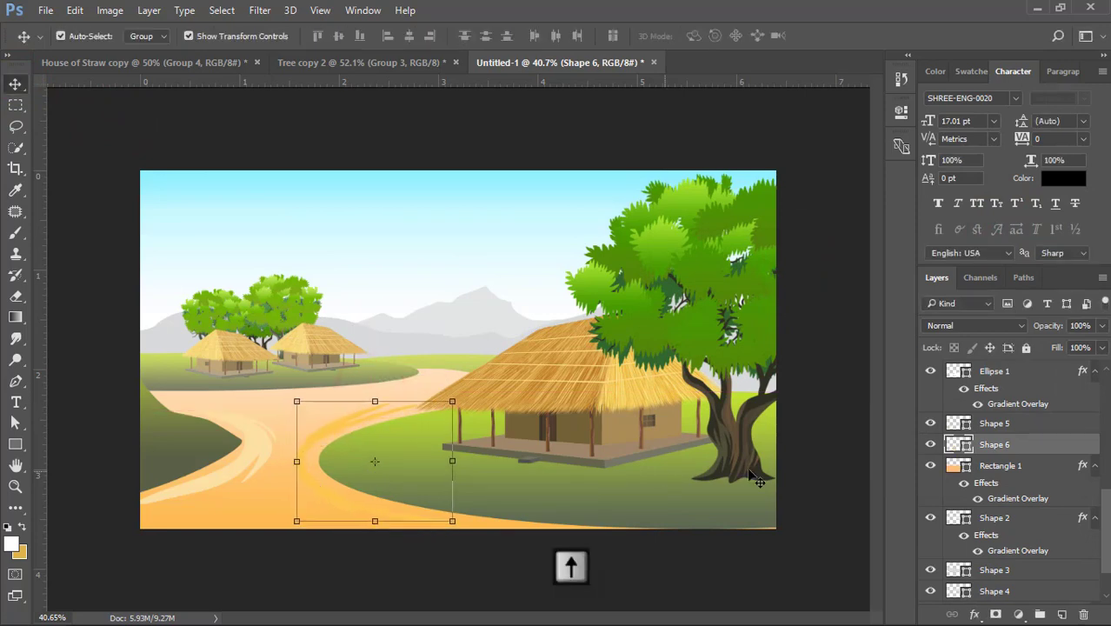
# - Recolor the streak beside the large hut's hill to pale yellow fce0a4, sampled from the existing path streak
pyautogui.doubleClick(961, 444)
pyautogui.click(247, 442)
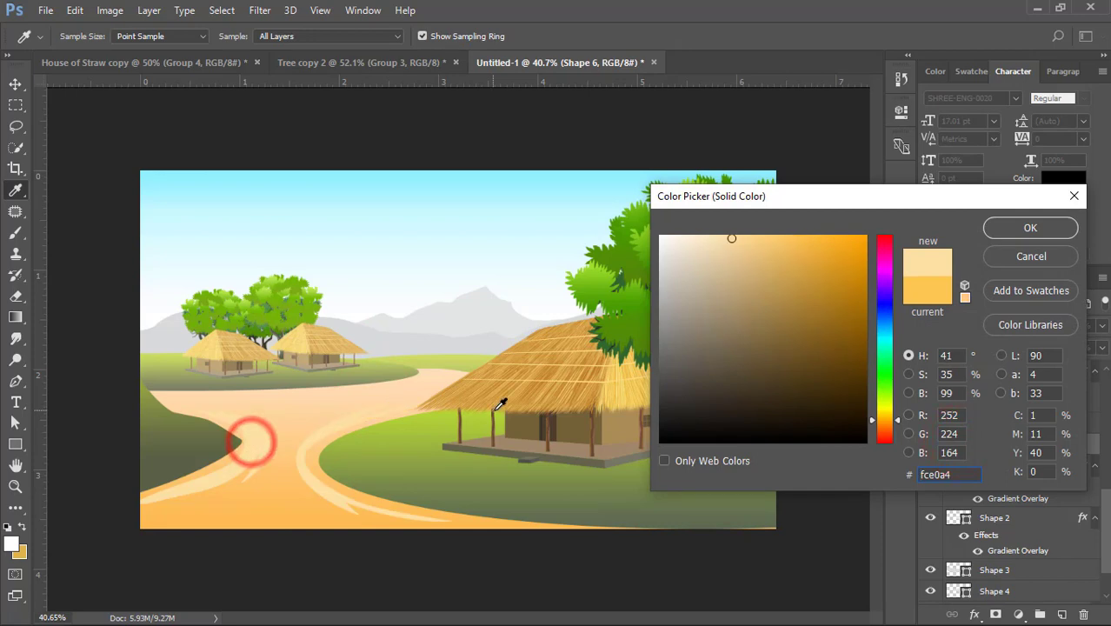
pyautogui.click(1009, 227)
# - Draw a forked, pale yellow streak about 300 by 160 px across the path's lower-left corner with the Pen tool
pyautogui.click(15, 380)
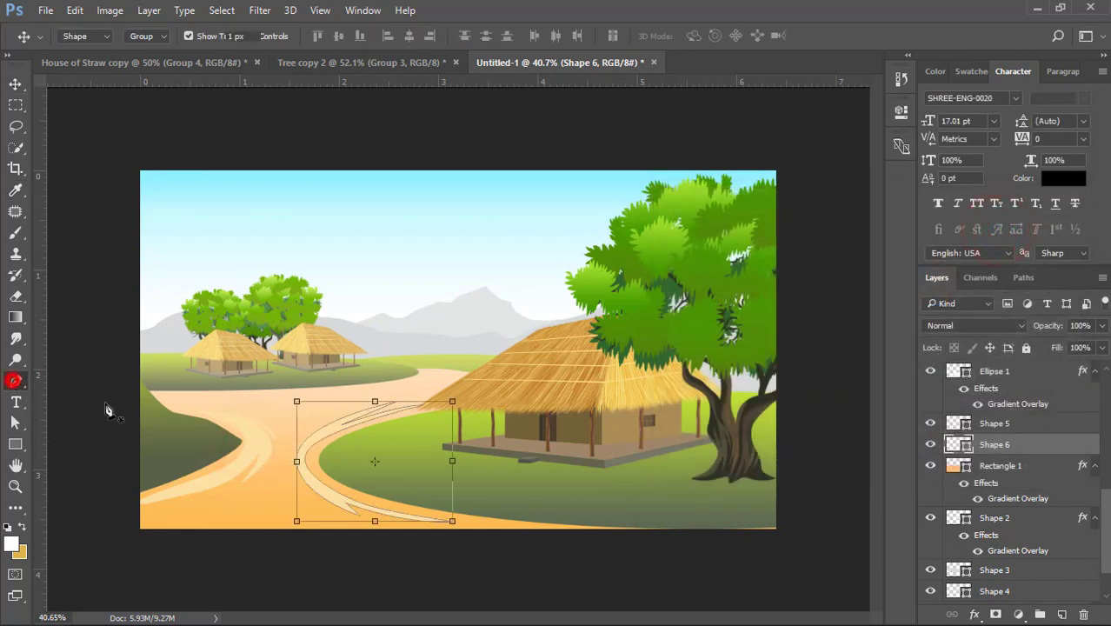
pyautogui.scroll(1, 259, 513)
pyautogui.scroll(1, 259, 513)
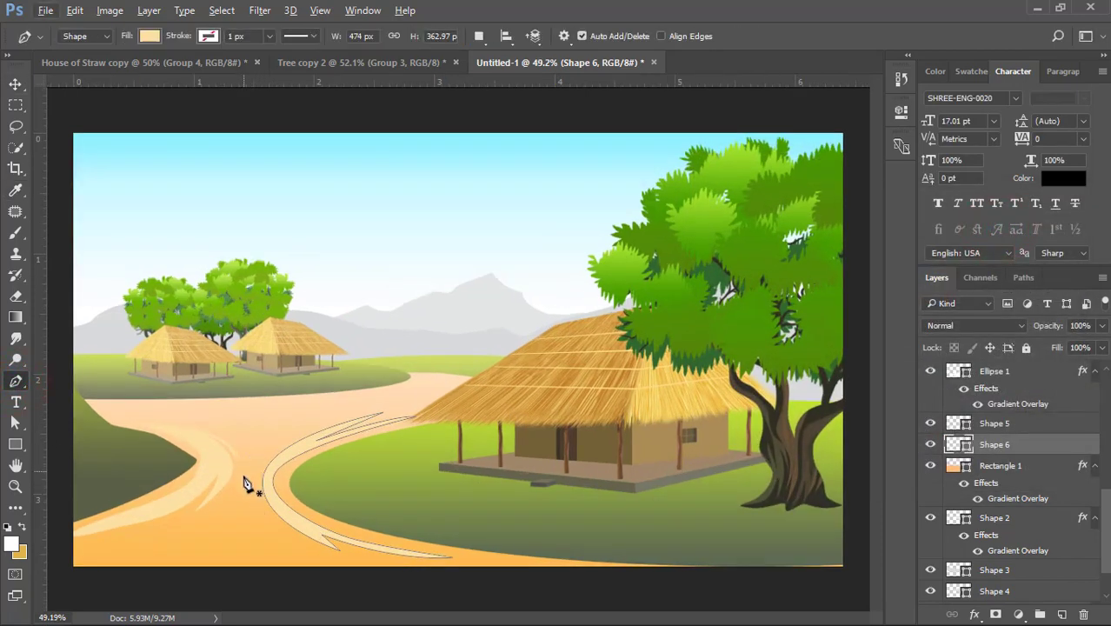
pyautogui.click(227, 510)
pyautogui.moveTo(127, 546); pyautogui.dragTo(85, 551)
pyautogui.click(129, 550)
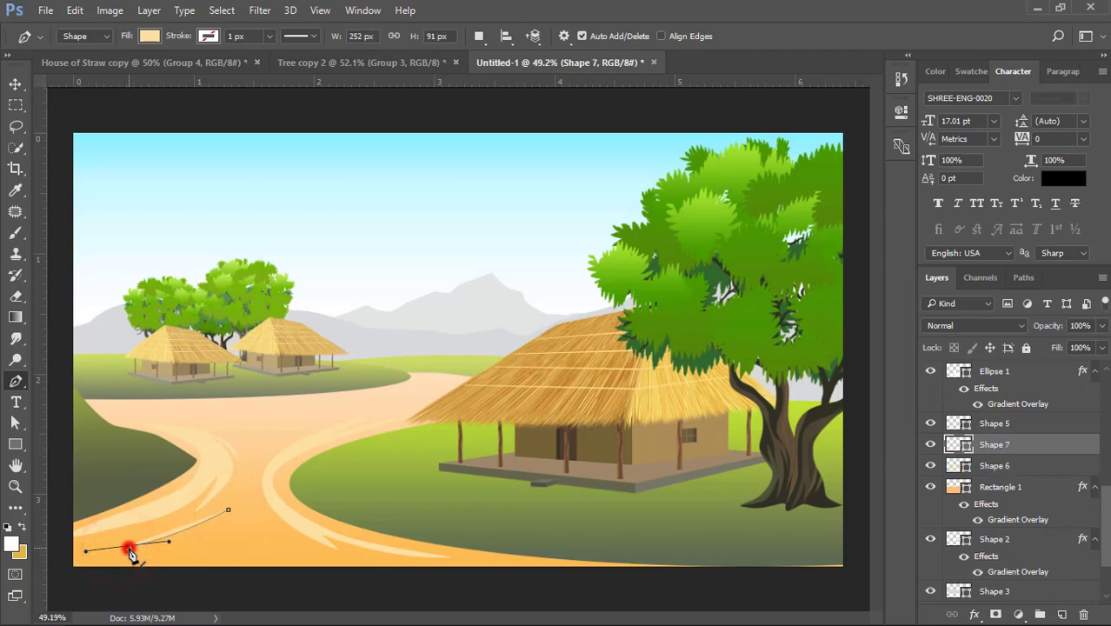
pyautogui.moveTo(227, 527); pyautogui.dragTo(228, 526)
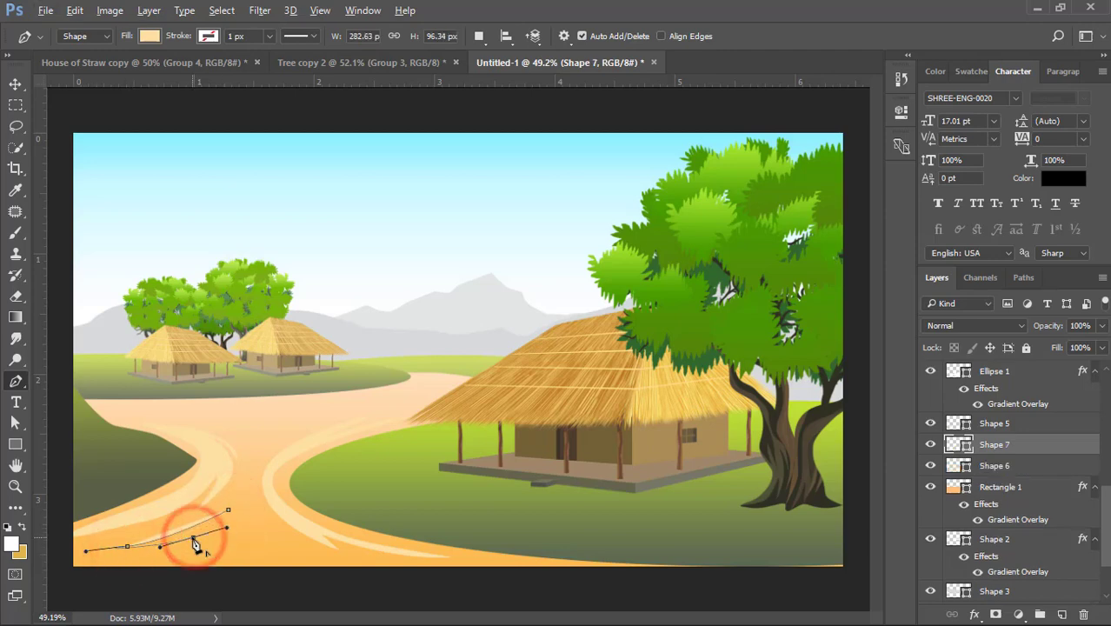
pyautogui.keyDown('alt'); pyautogui.click(193, 537); pyautogui.keyUp('alt')
pyautogui.moveTo(116, 572); pyautogui.dragTo(73, 577)
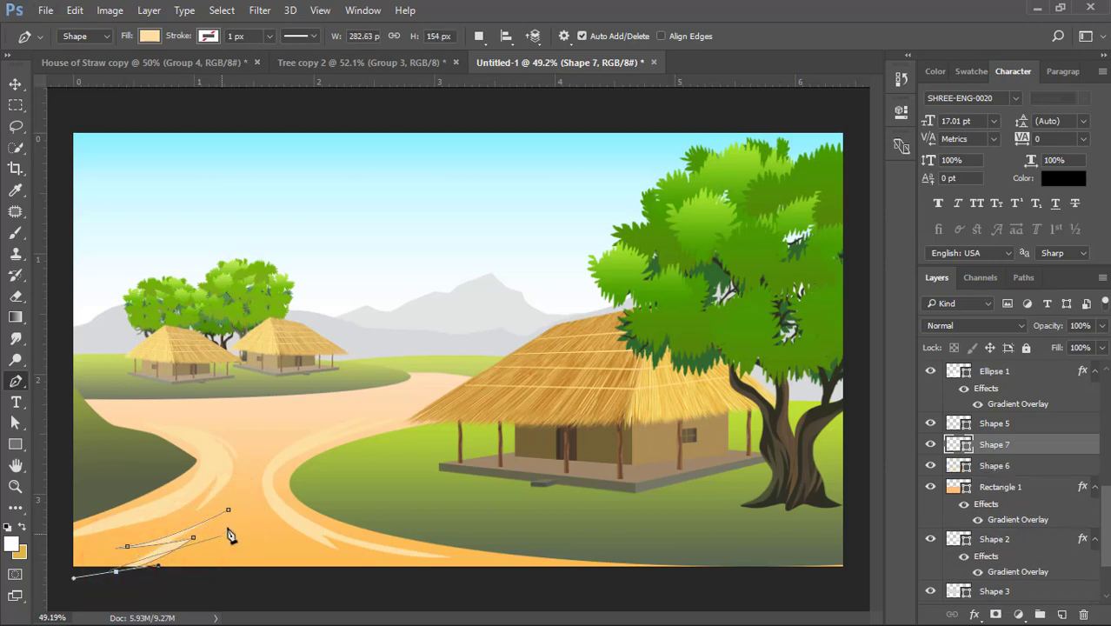
pyautogui.moveTo(253, 452)
pyautogui.mouseDown()
pyautogui.moveTo(233, 452)
pyautogui.moveTo(245, 444)
pyautogui.mouseUp()
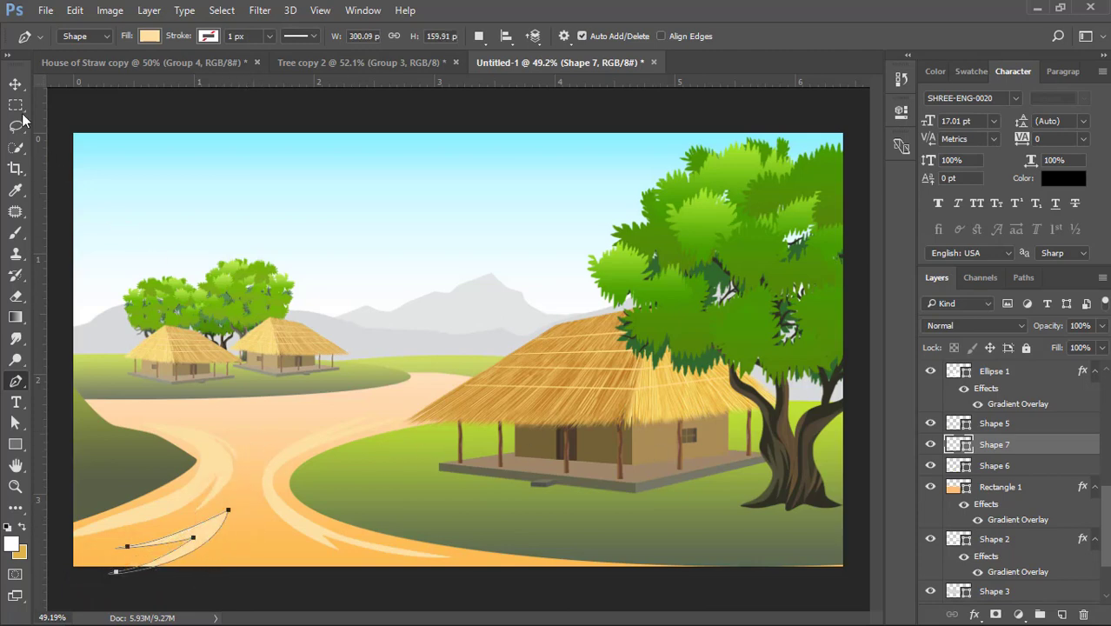
pyautogui.click(16, 85)
pyautogui.click(60, 100)
# - Rotate the forked lower streak by about -2.64 degrees and move it slightly toward the canvas's lower-left corner
pyautogui.scroll(-6, 277, 463)
pyautogui.scroll(6, 298, 474)
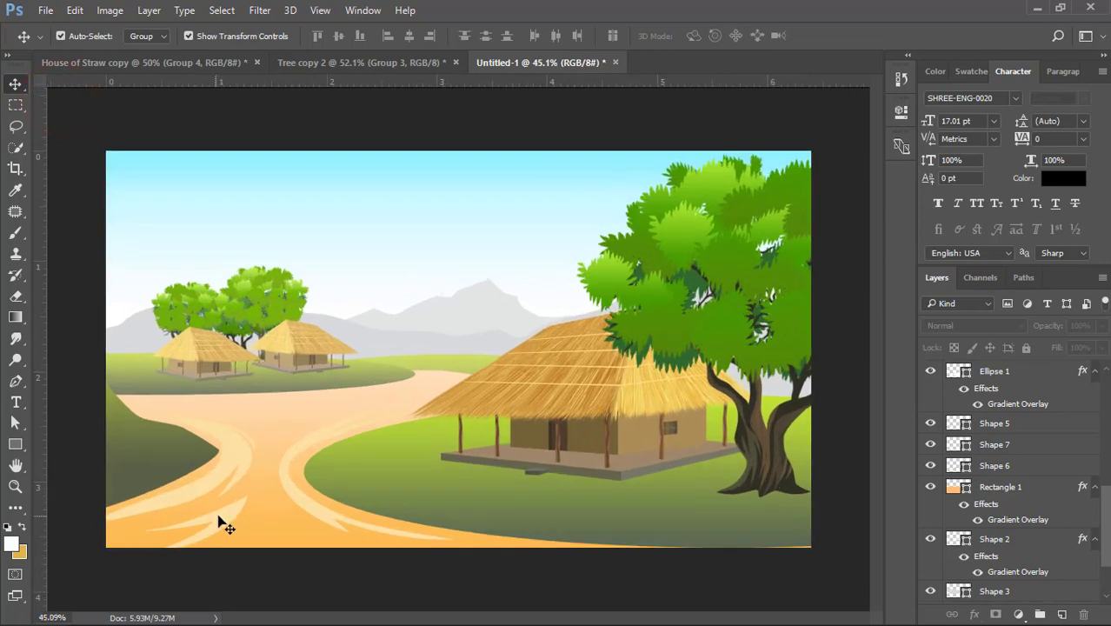
pyautogui.click(219, 517)
pyautogui.click(248, 496)
pyautogui.moveTo(344, 474); pyautogui.dragTo(348, 464)
pyautogui.press('Return')
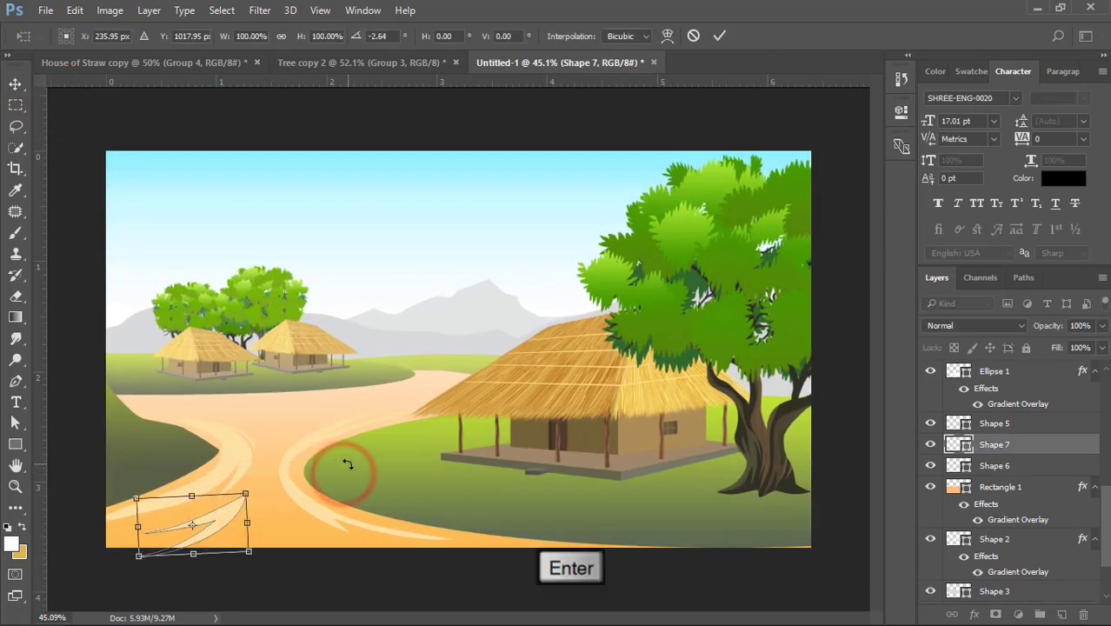
pyautogui.click(303, 552)
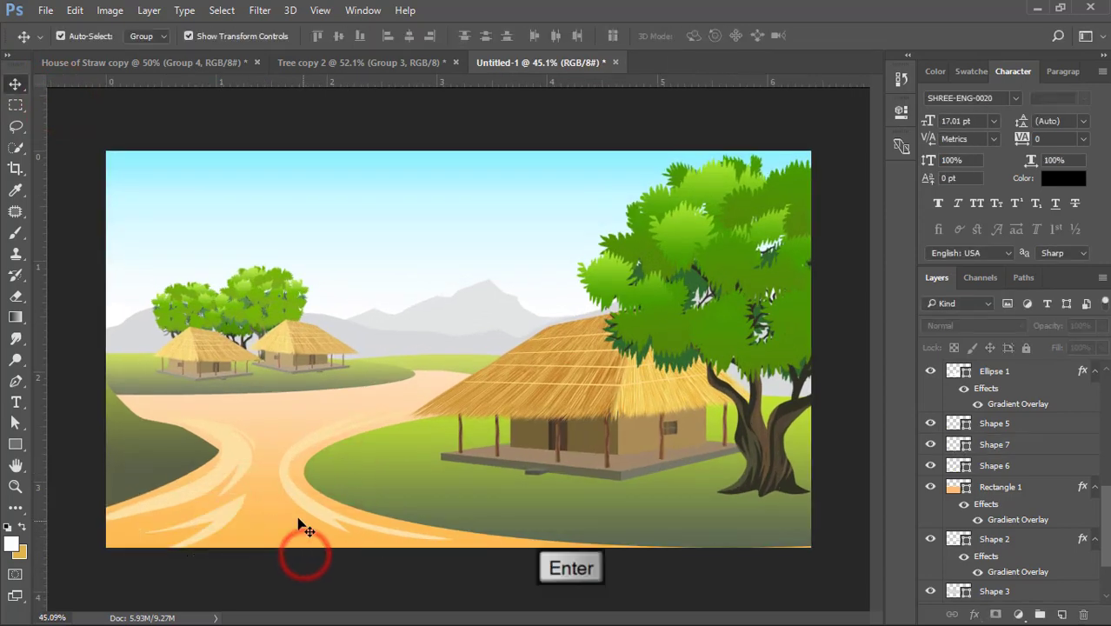
pyautogui.moveTo(218, 522); pyautogui.dragTo(193, 528)
pyautogui.click(280, 551)
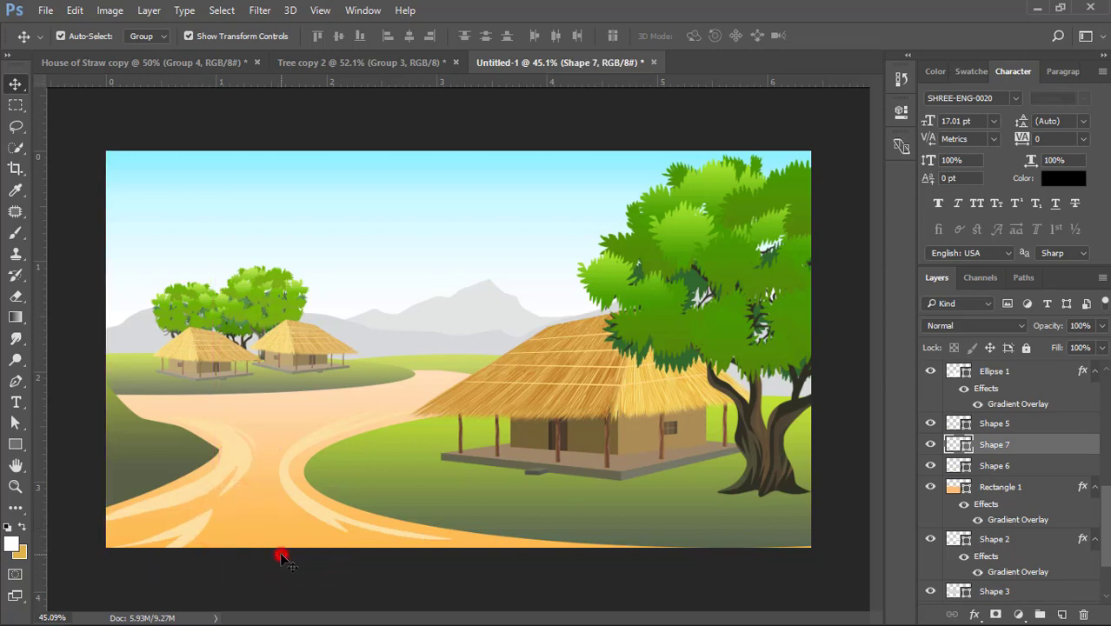
# - Draw a thin forked streak about 727 by 58 px along the path's far edge below the two small huts
pyautogui.click(297, 423)
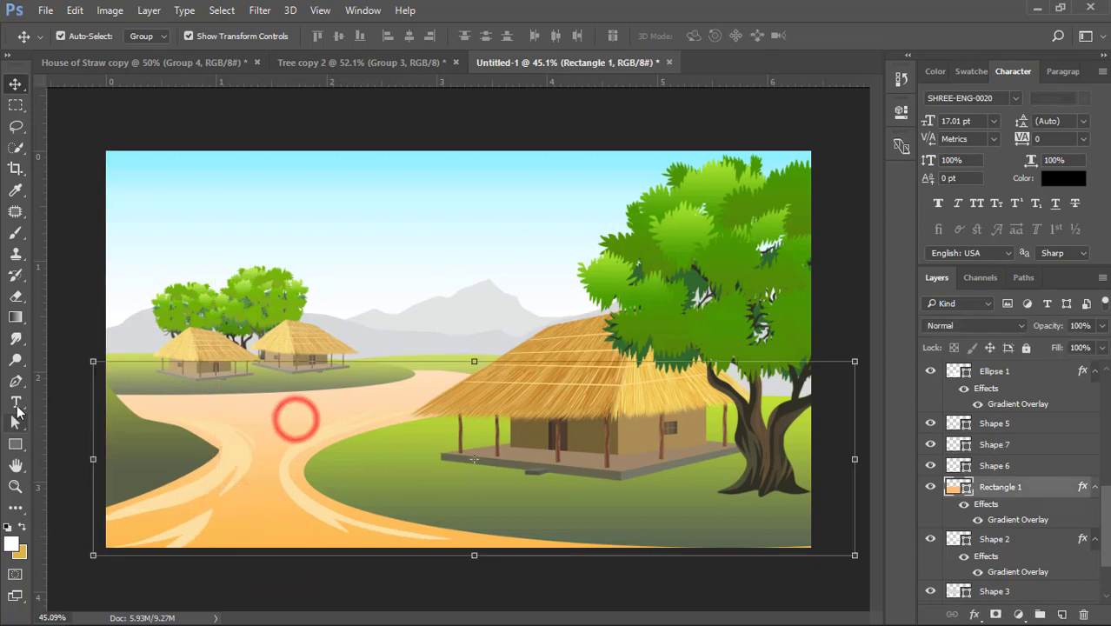
pyautogui.click(15, 380)
pyautogui.click(126, 403)
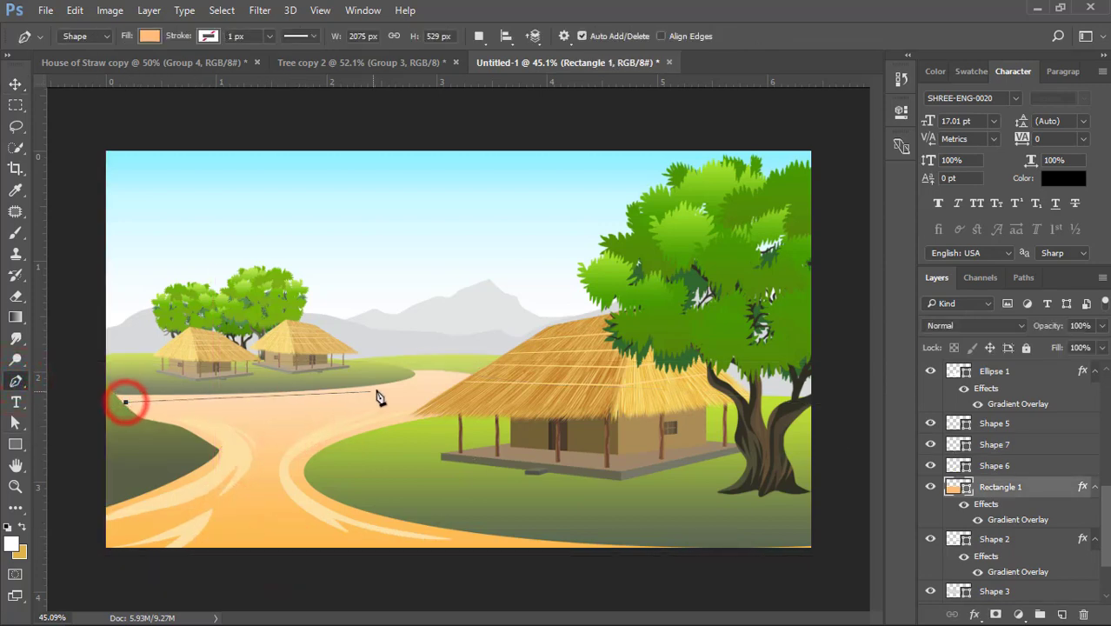
pyautogui.moveTo(393, 386); pyautogui.dragTo(452, 367)
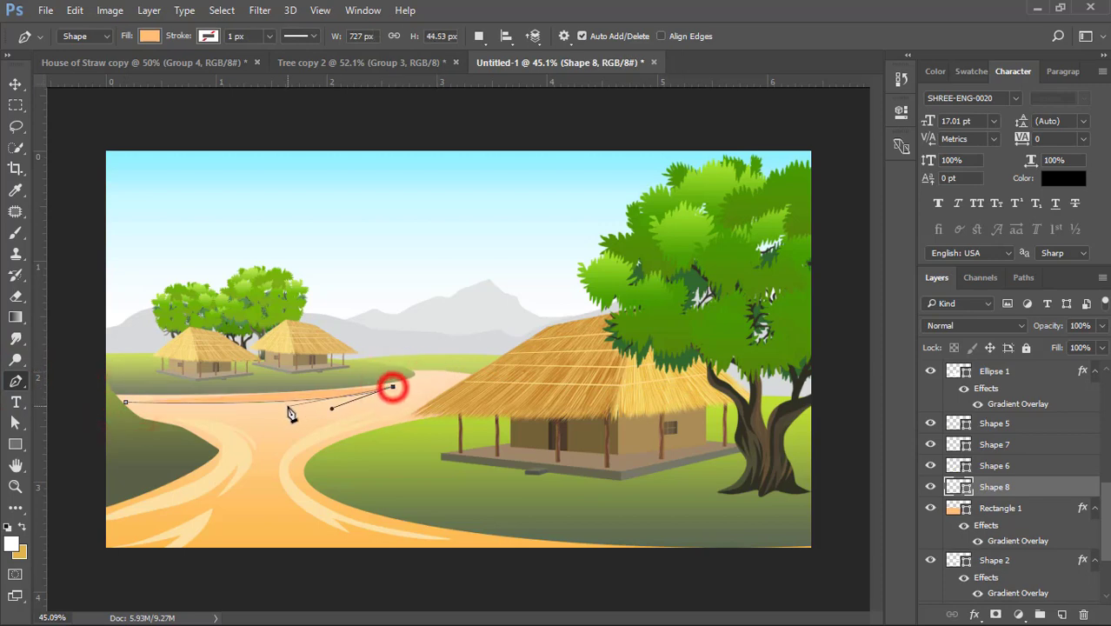
pyautogui.moveTo(288, 406); pyautogui.dragTo(246, 407)
pyautogui.click(338, 405)
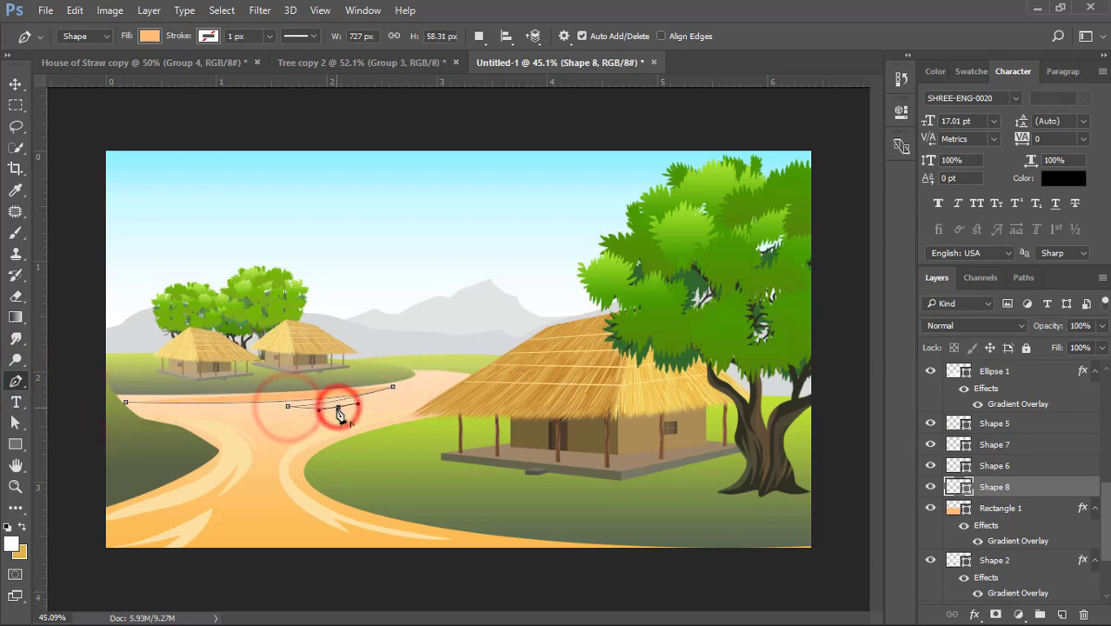
pyautogui.click(126, 402)
pyautogui.moveTo(111, 402); pyautogui.dragTo(100, 402)
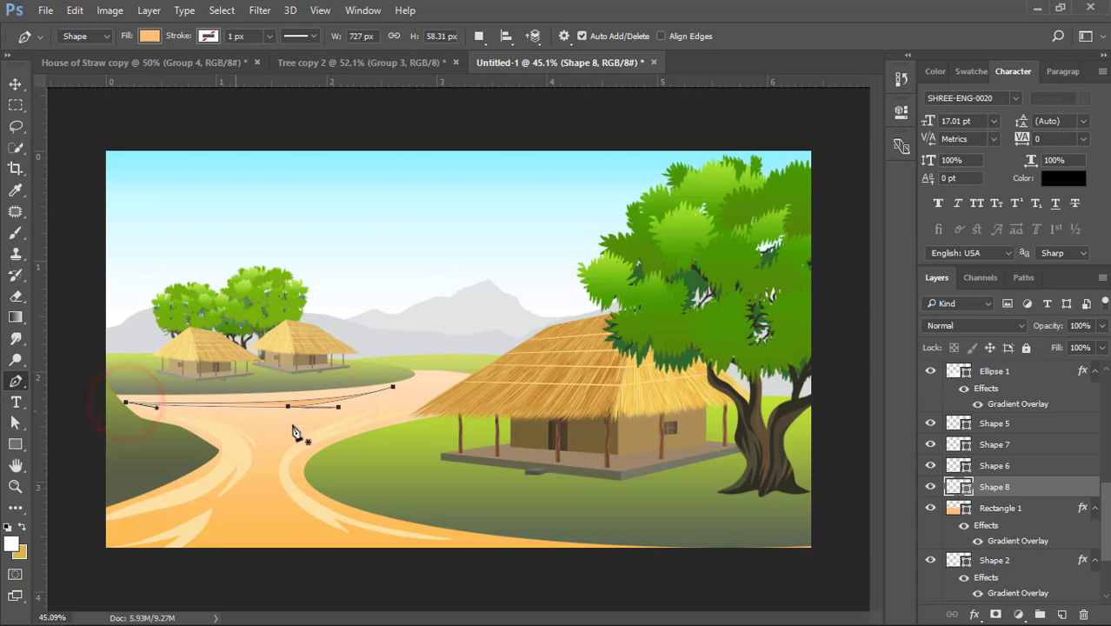
# - Recolor the thin far streak to a cream tint lighter than the sampled path streak color fce0a4
pyautogui.doubleClick(952, 486)
pyautogui.click(227, 452)
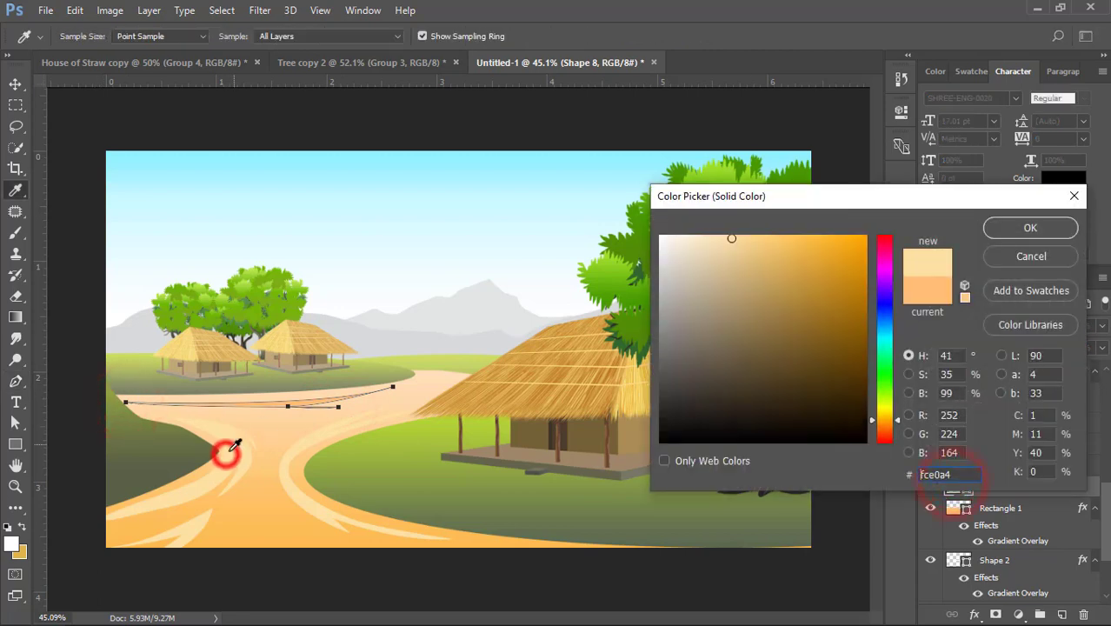
pyautogui.click(706, 236)
pyautogui.click(999, 228)
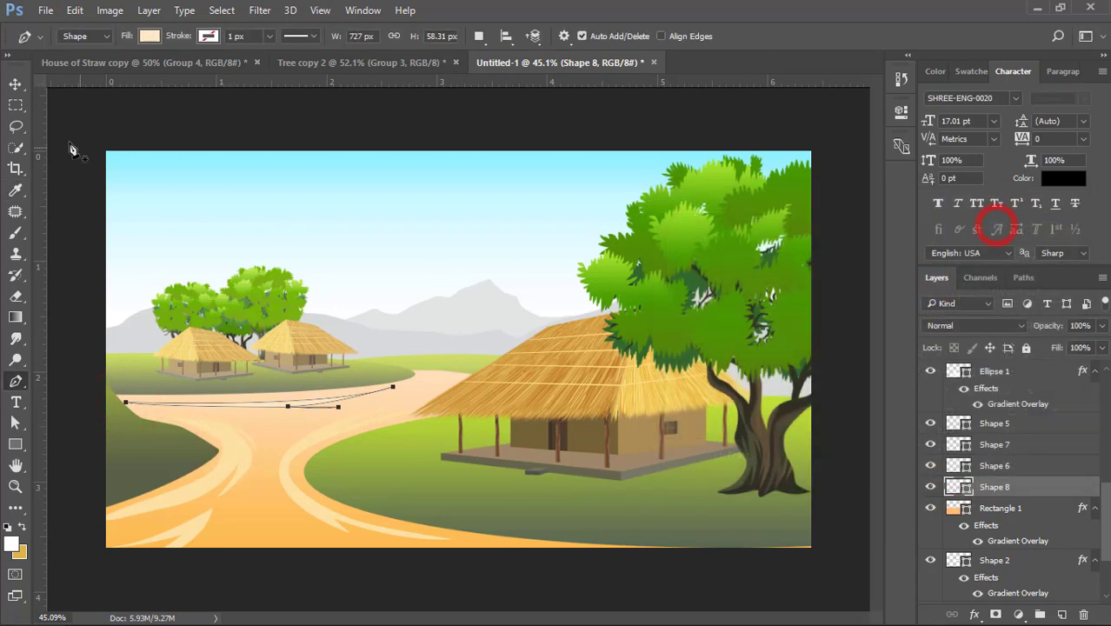
# - Nudge the thin far streak up against the edge of the hill with the two small huts
pyautogui.click(19, 90)
pyautogui.click(287, 400)
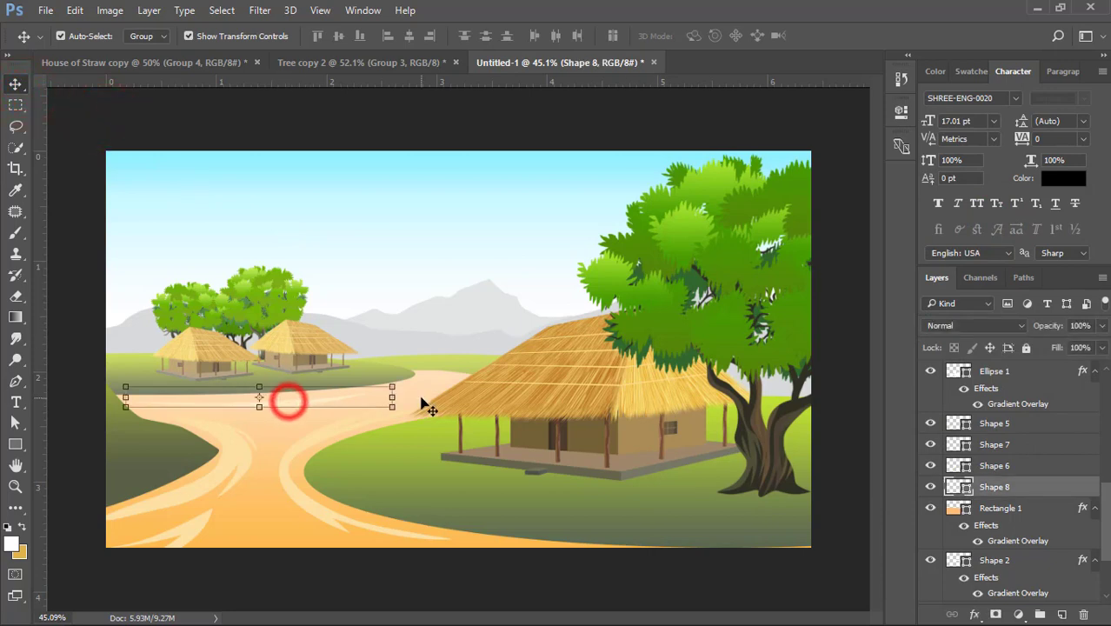
pyautogui.press('Up')
pyautogui.press('Up')
pyautogui.press('Up')
pyautogui.press('Up')
pyautogui.press('Up')
pyautogui.click(431, 179)
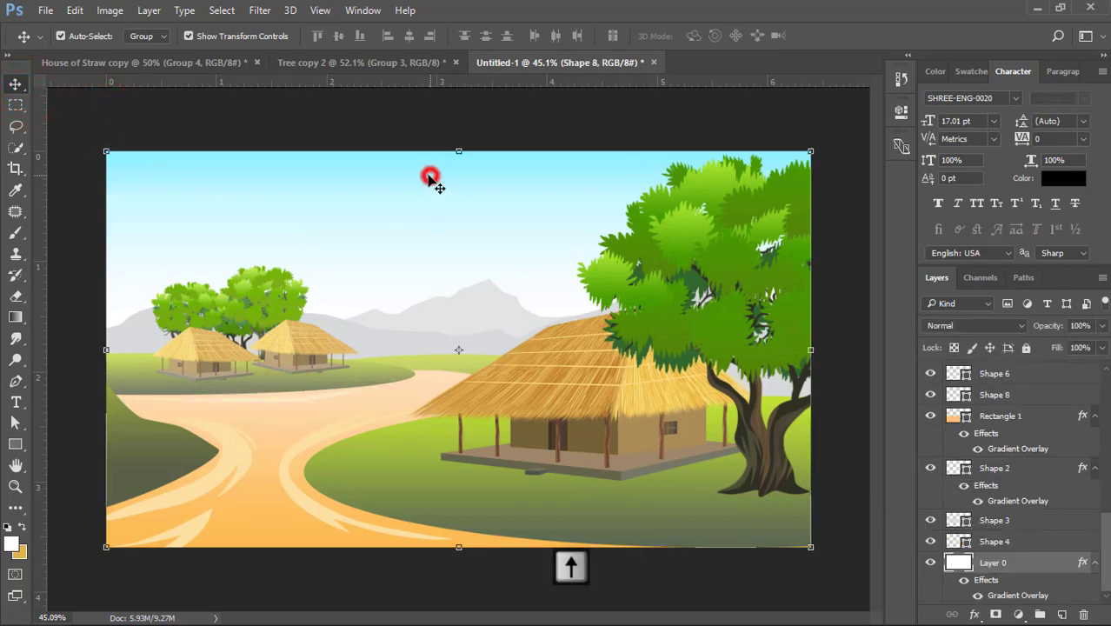
# - Lower the opacity of the curved streak beside the large hut's hill to about 73%
pyautogui.click(287, 461)
pyautogui.click(1054, 327)
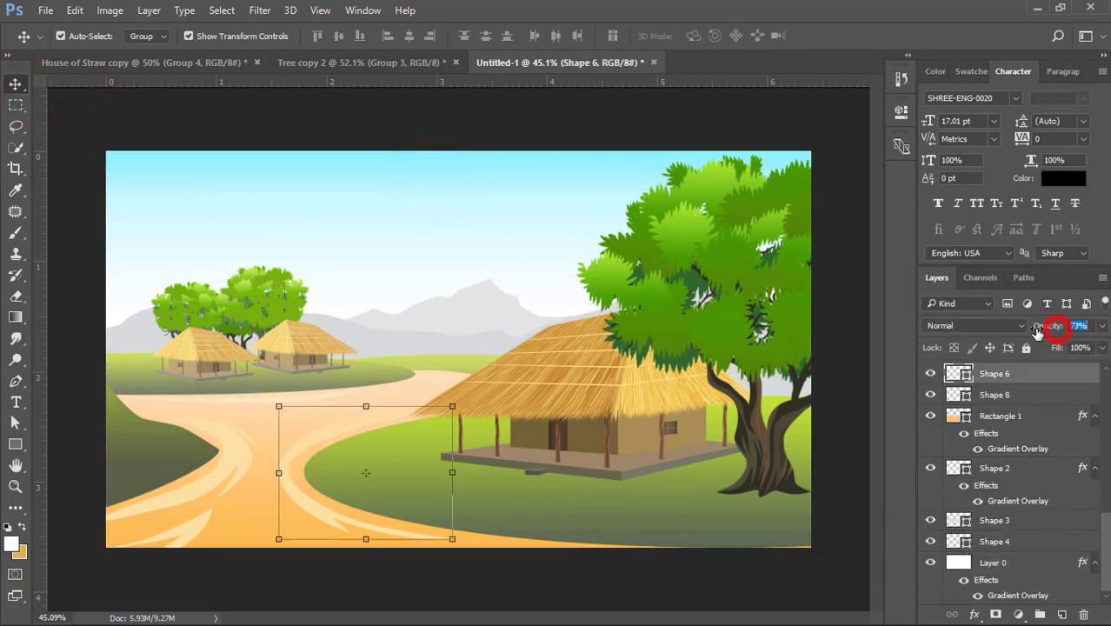
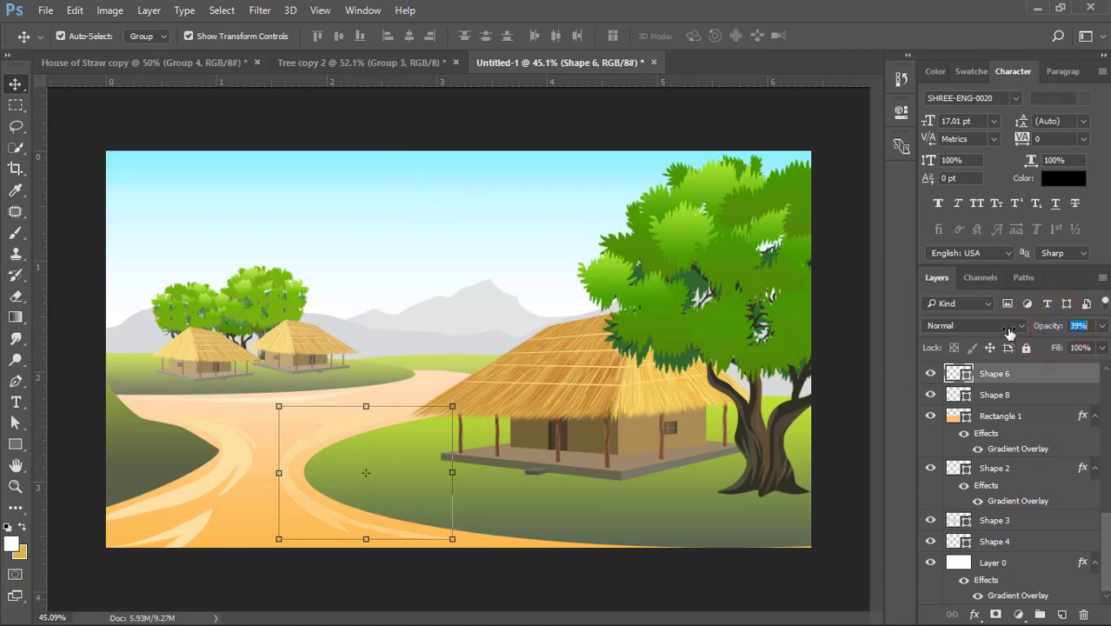
# - Lower the opacity of the path streak beside the dark hill and of the lower foreground streak, the latter to 67%
pyautogui.click(244, 449)
pyautogui.click(1048, 330)
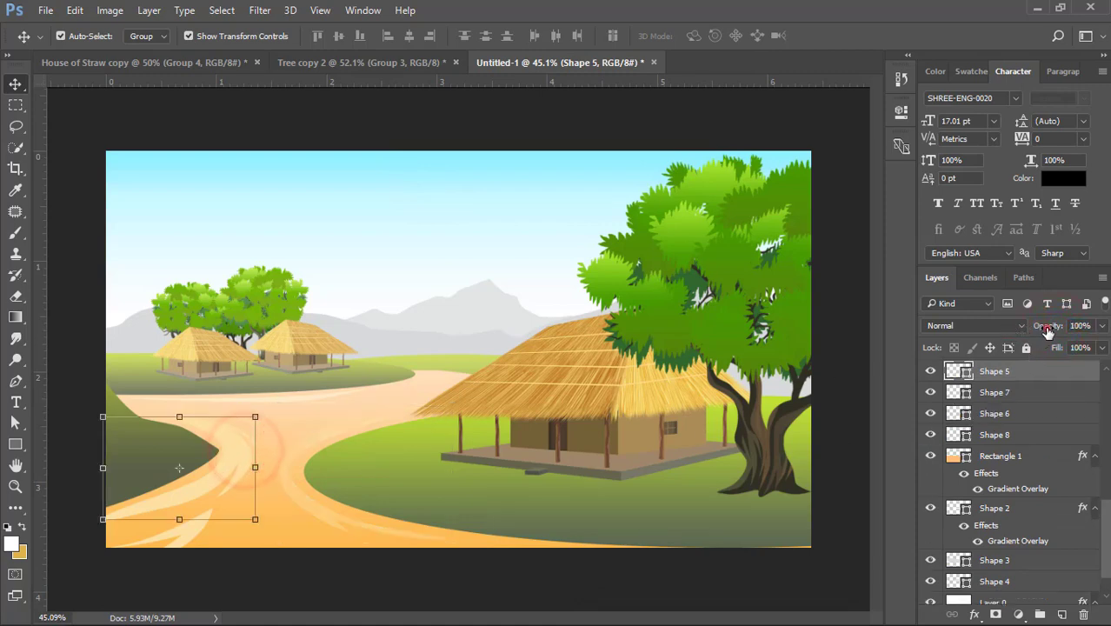
pyautogui.click(250, 543)
pyautogui.click(190, 522)
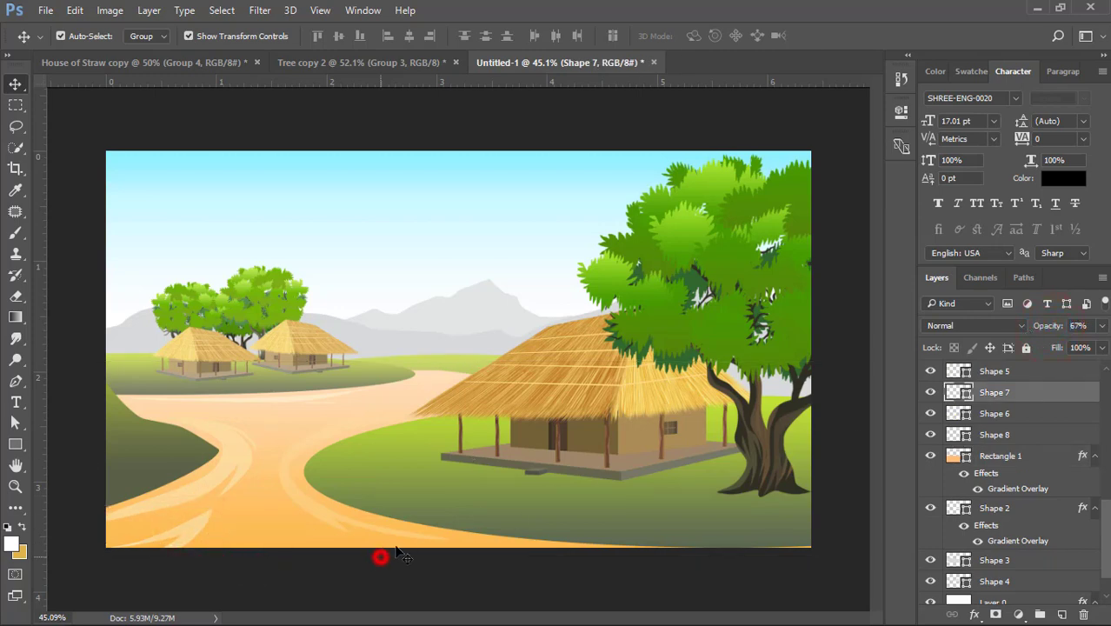
# - Draw a ragged ground shadow shape about 1069 by 203 px around the base of the large hut, layered above its hill
pyautogui.click(417, 452)
pyautogui.click(16, 380)
pyautogui.click(448, 432)
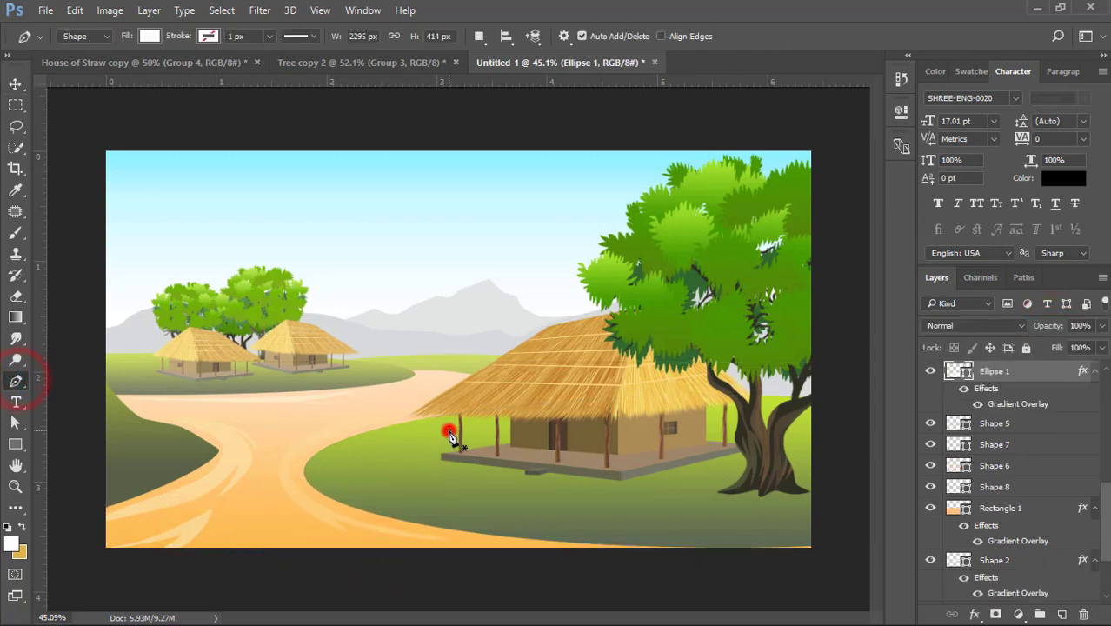
pyautogui.moveTo(414, 446); pyautogui.dragTo(459, 479)
pyautogui.moveTo(499, 476); pyautogui.dragTo(484, 486)
pyautogui.moveTo(515, 491); pyautogui.dragTo(574, 491)
pyautogui.moveTo(666, 492); pyautogui.dragTo(687, 500)
pyautogui.moveTo(783, 458); pyautogui.dragTo(810, 457)
pyautogui.moveTo(789, 441); pyautogui.dragTo(681, 420)
pyautogui.moveTo(560, 420); pyautogui.dragTo(506, 422)
pyautogui.moveTo(484, 421)
pyautogui.mouseDown()
pyautogui.moveTo(492, 427)
pyautogui.moveTo(469, 429)
pyautogui.mouseUp()
pyautogui.click(449, 430)
# - Recolor the hut's shadow shape to an olive tone muted from the sampled hill green
pyautogui.doubleClick(958, 371)
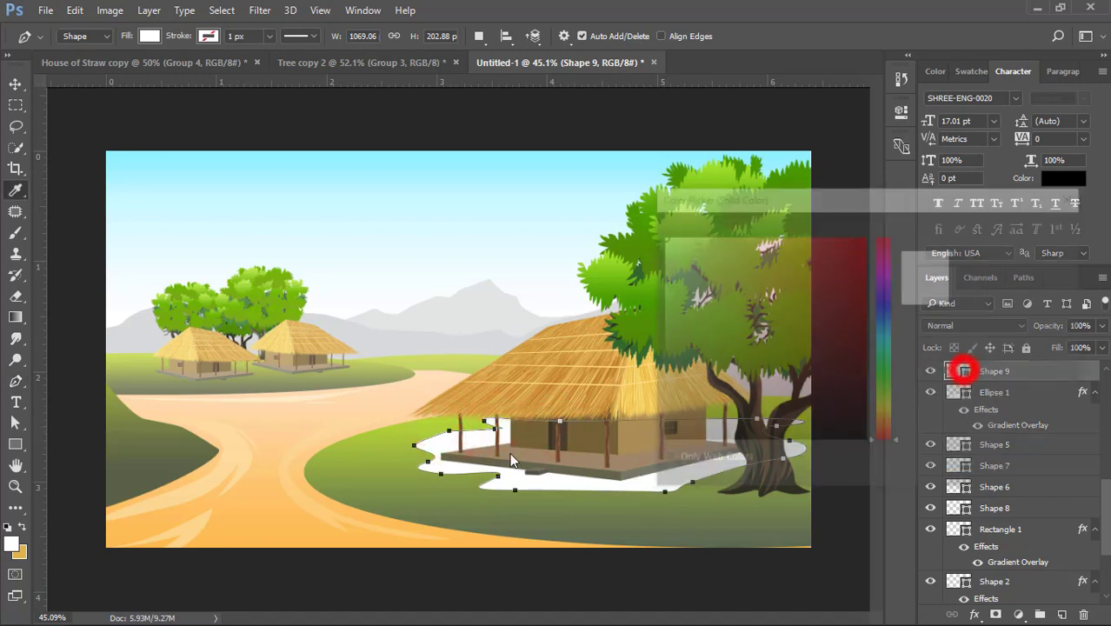
pyautogui.click(385, 454)
pyautogui.moveTo(805, 328)
pyautogui.mouseDown()
pyautogui.moveTo(801, 311)
pyautogui.moveTo(759, 323)
pyautogui.moveTo(774, 325)
pyautogui.mouseUp()
pyautogui.click(1030, 256)
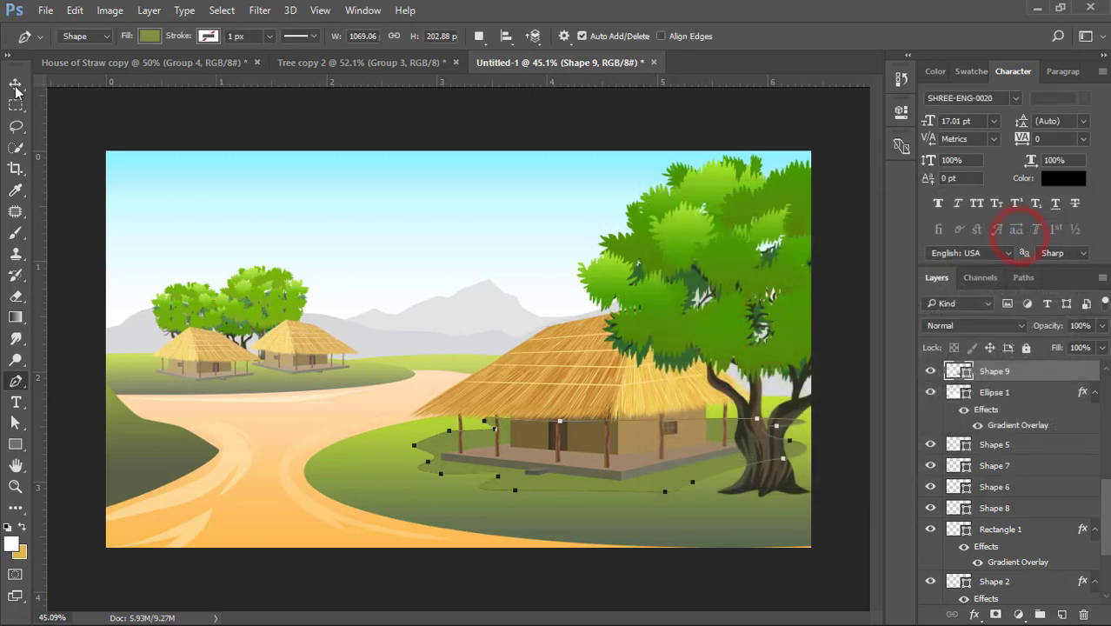
# - Recolor the hut's shadow to the darker muted olive green 707d48
pyautogui.click(15, 83)
pyautogui.click(674, 471)
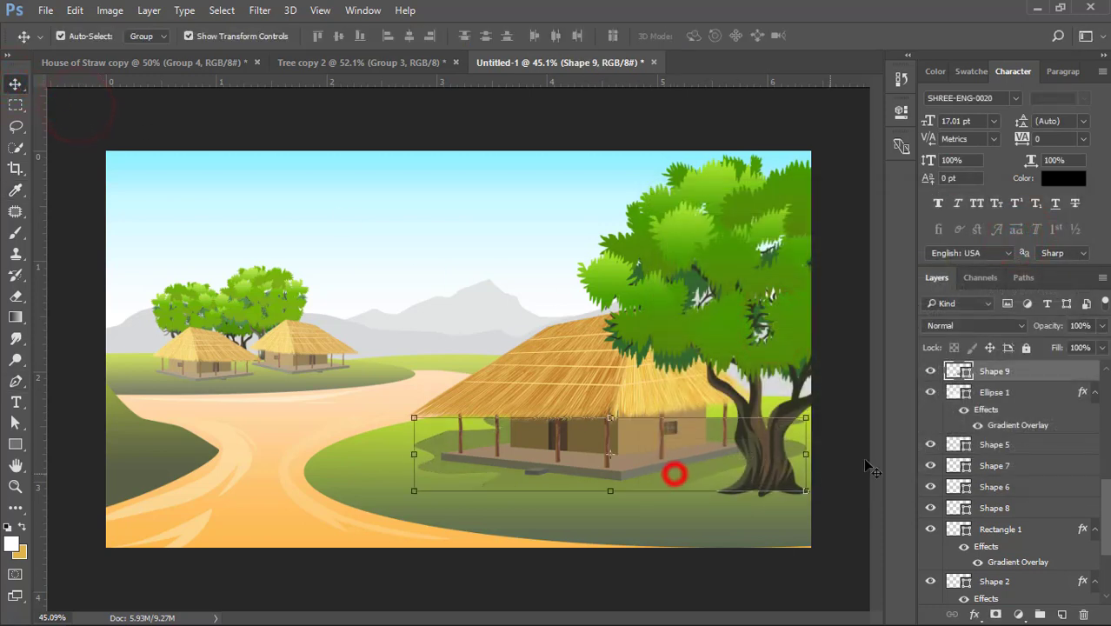
pyautogui.doubleClick(962, 372)
pyautogui.click(799, 337)
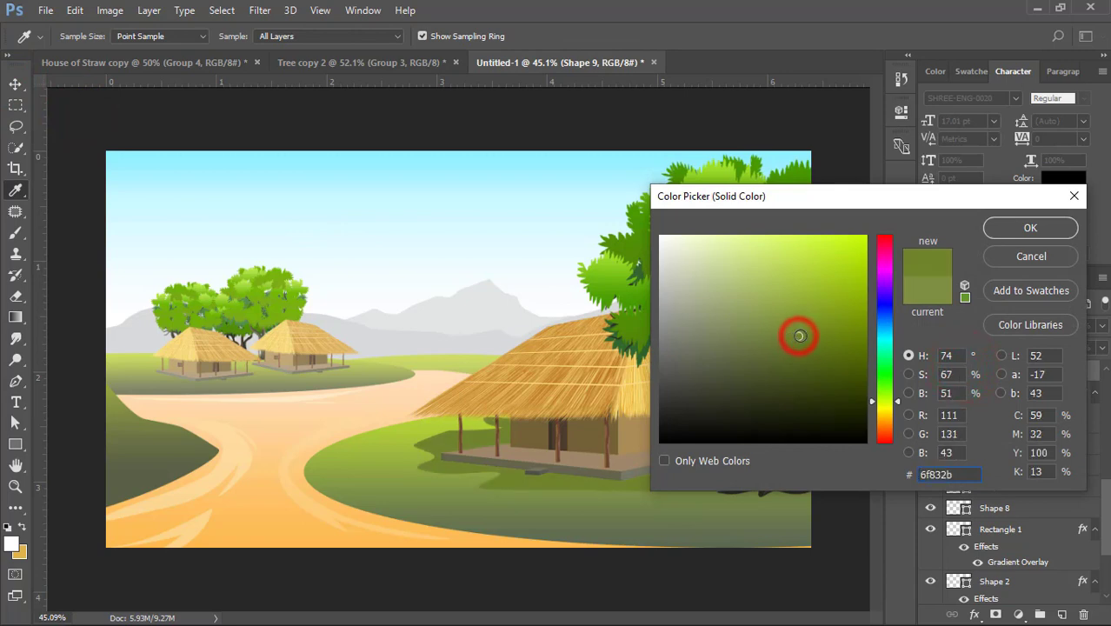
pyautogui.click(771, 342)
pyautogui.click(362, 462)
pyautogui.click(754, 349)
pyautogui.click(740, 340)
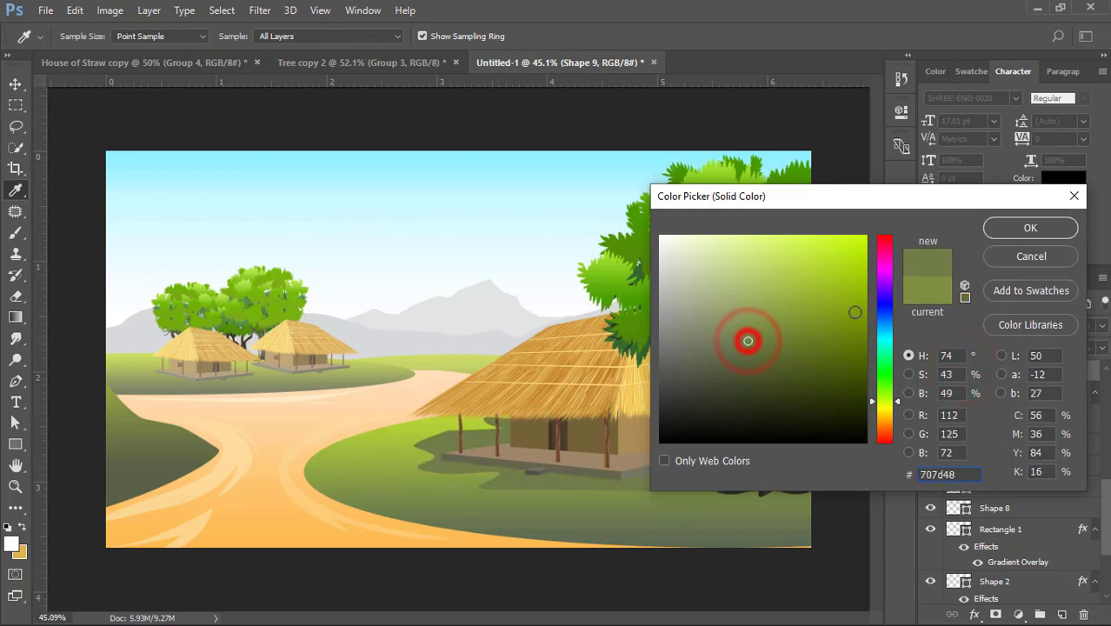
pyautogui.click(988, 227)
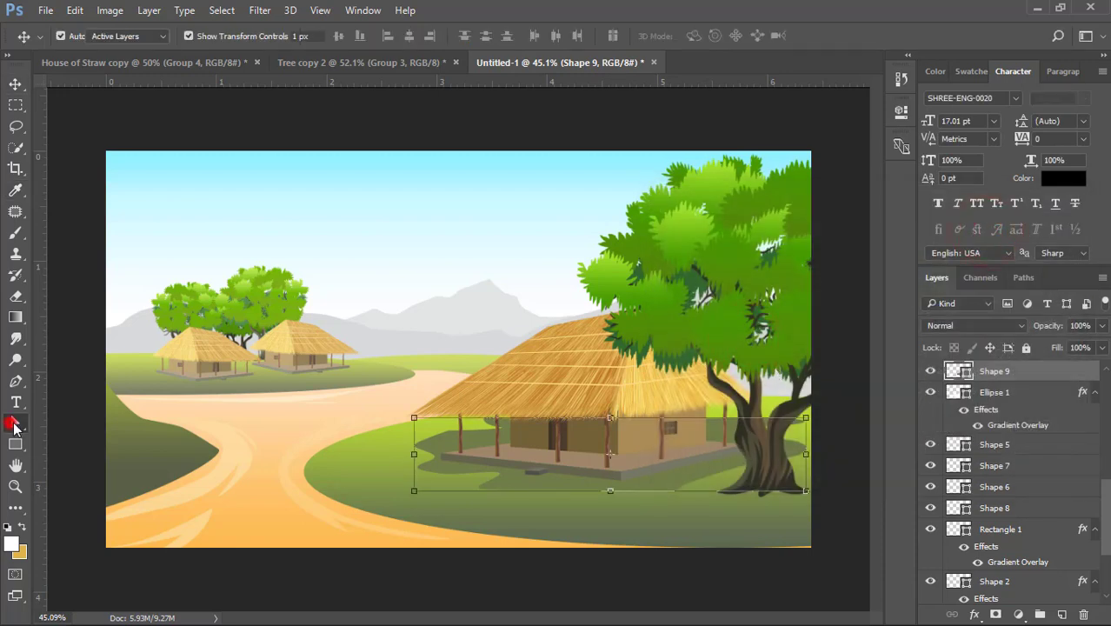
# - Bulge the lower edge of the hut's shadow outward, then flatten the shadow slightly and shift it toward the path
pyautogui.click(14, 425)
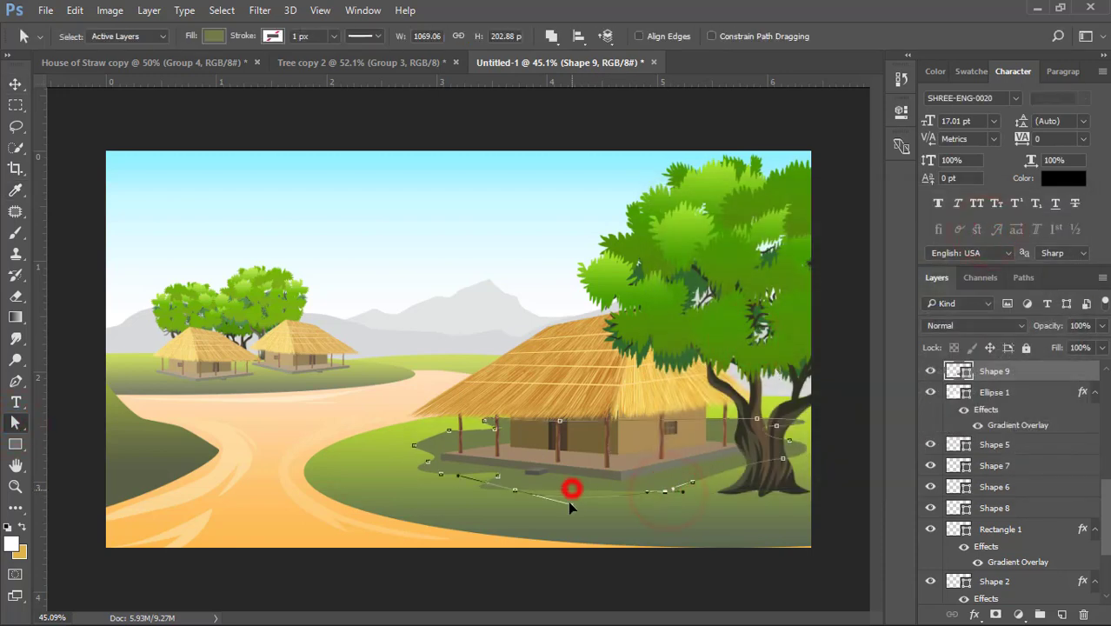
pyautogui.click(17, 84)
pyautogui.moveTo(606, 500); pyautogui.dragTo(610, 479)
pyautogui.moveTo(683, 470); pyautogui.dragTo(676, 470)
pyautogui.doubleClick(676, 471)
pyautogui.click(820, 436)
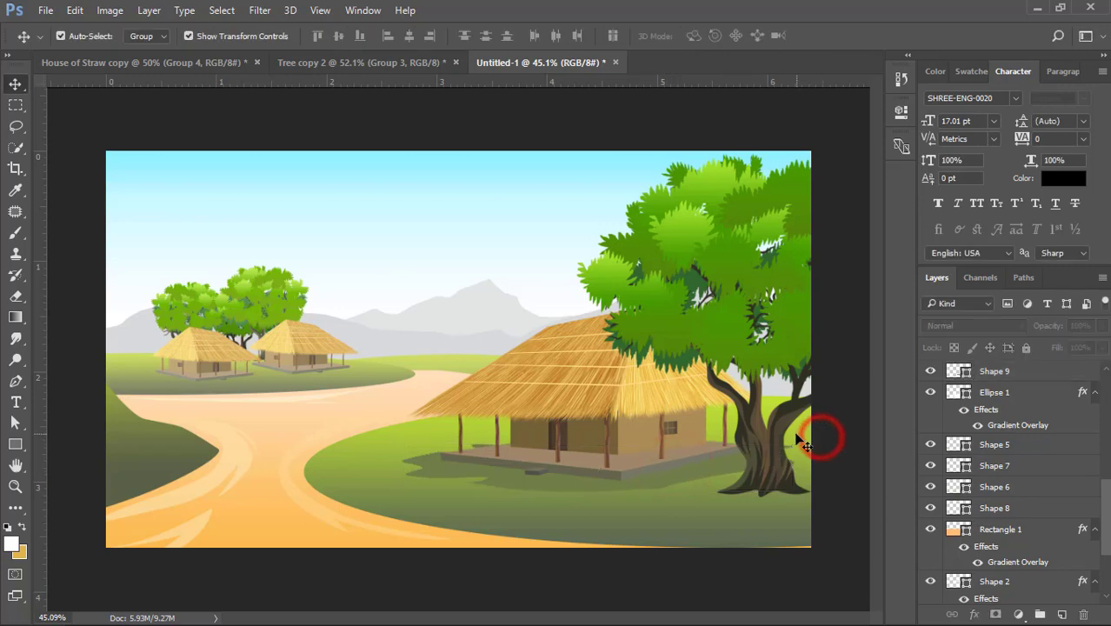
# - Scale the large hut together with its shadow to slightly under 93% and move them farther up the hill toward the tree
pyautogui.click(598, 483)
pyautogui.keyDown('shift'); pyautogui.click(615, 460); pyautogui.keyUp('shift')
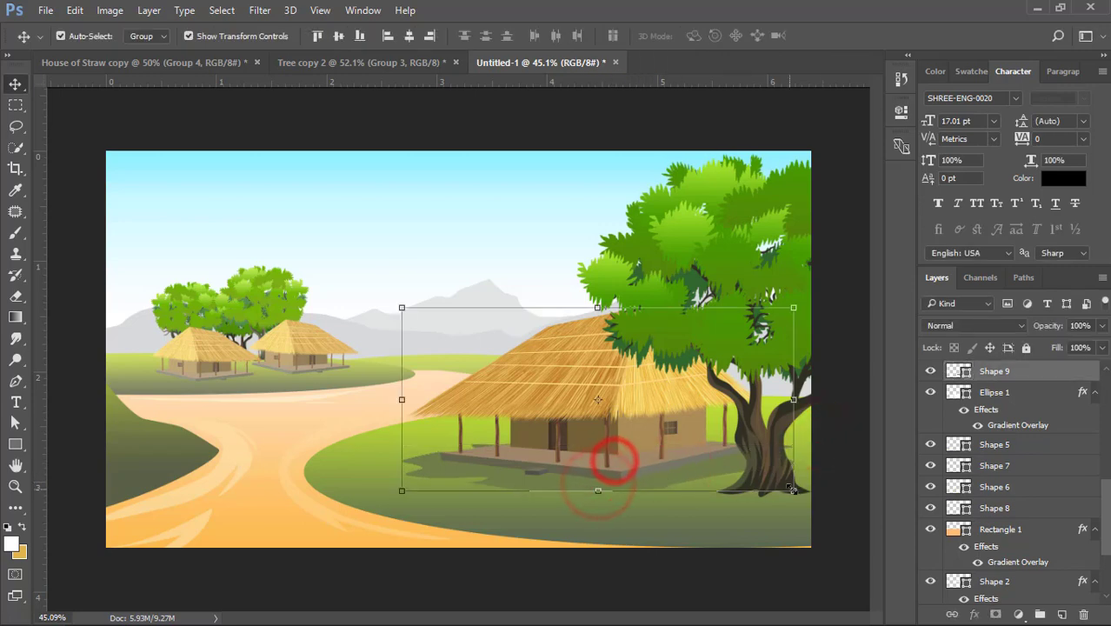
pyautogui.moveTo(794, 489); pyautogui.dragTo(767, 476)
pyautogui.moveTo(644, 411); pyautogui.dragTo(670, 390)
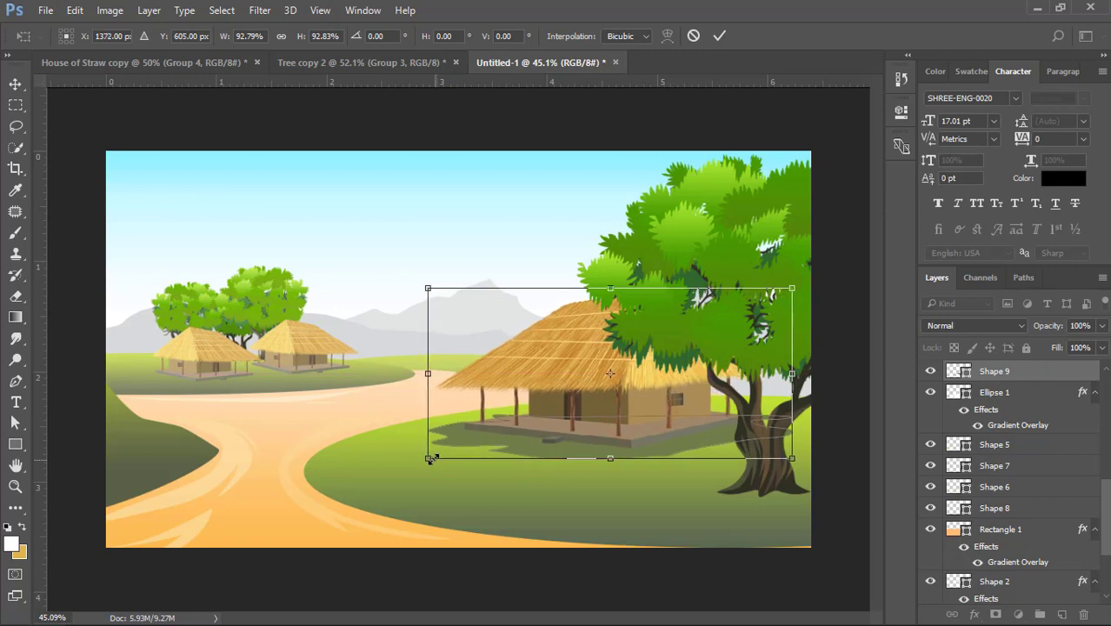
pyautogui.moveTo(429, 460); pyautogui.dragTo(434, 454)
pyautogui.doubleClick(567, 348)
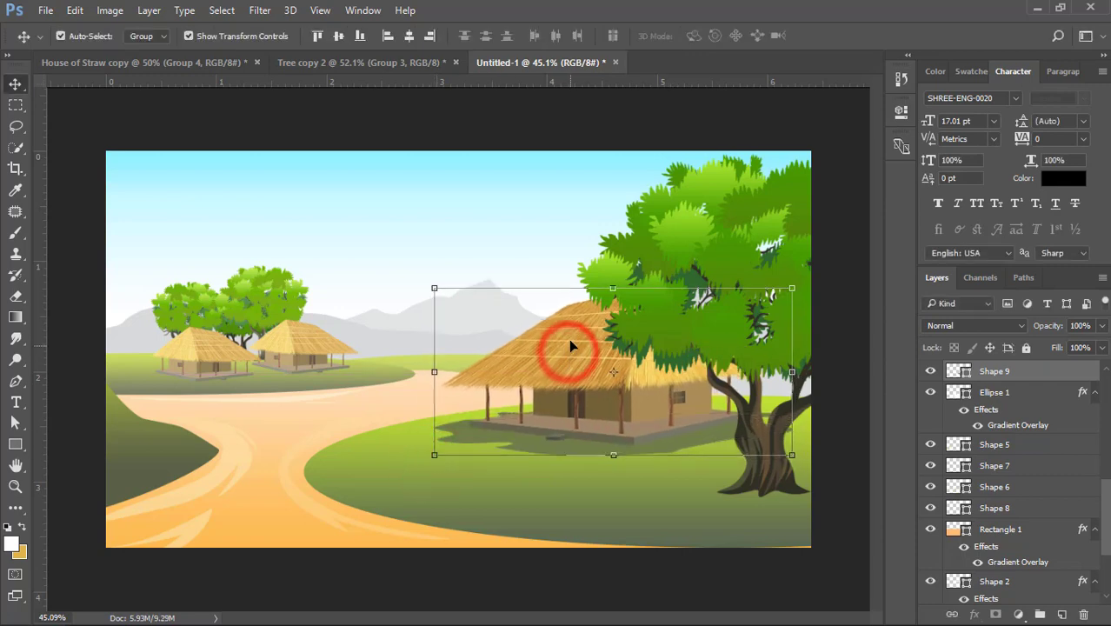
pyautogui.click(501, 124)
# - Raise the upper edge of the large hut's hill to make the hill shape 465 px high
pyautogui.click(607, 493)
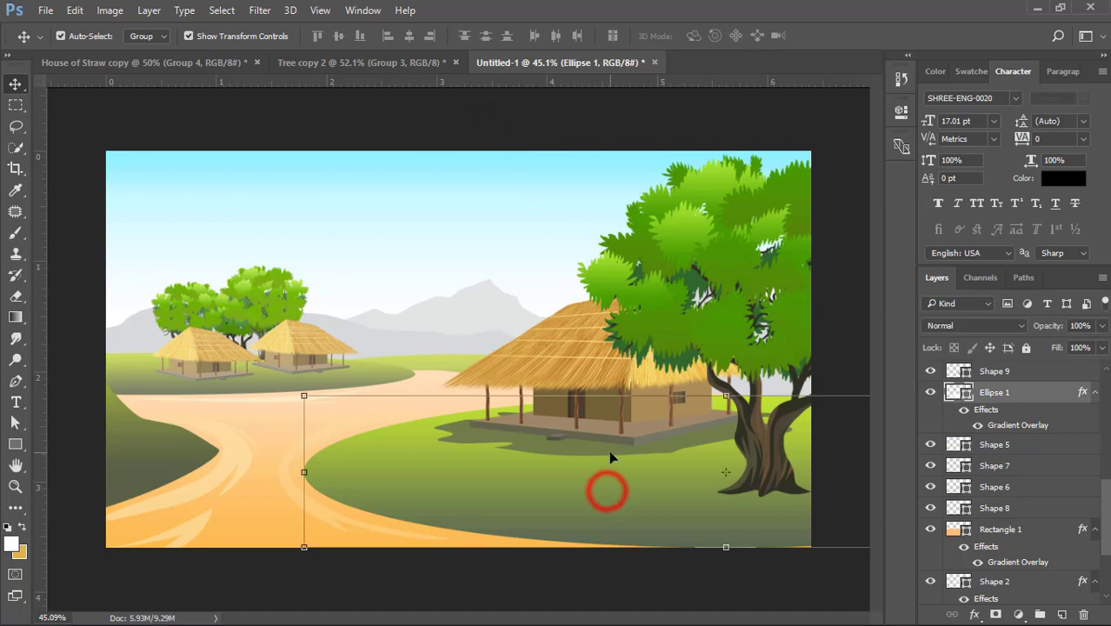
pyautogui.click(18, 422)
pyautogui.scroll(-2, 33, 423)
pyautogui.moveTo(764, 390); pyautogui.dragTo(769, 377)
pyautogui.press('v')
pyautogui.click(781, 423)
pyautogui.scroll(1, 561, 474)
pyautogui.scroll(2, 562, 474)
# - Draw a long highlight shape about 1097 by 271 px with jagged notches along its lower edge, on the hill below the large hut
pyautogui.click(558, 502)
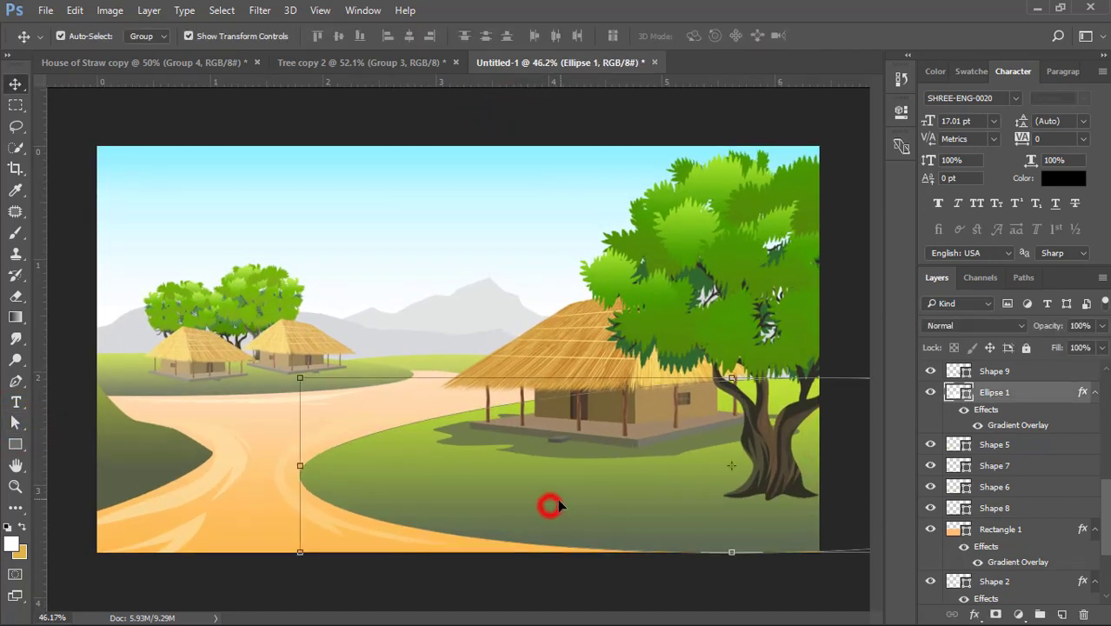
pyautogui.click(14, 383)
pyautogui.click(375, 439)
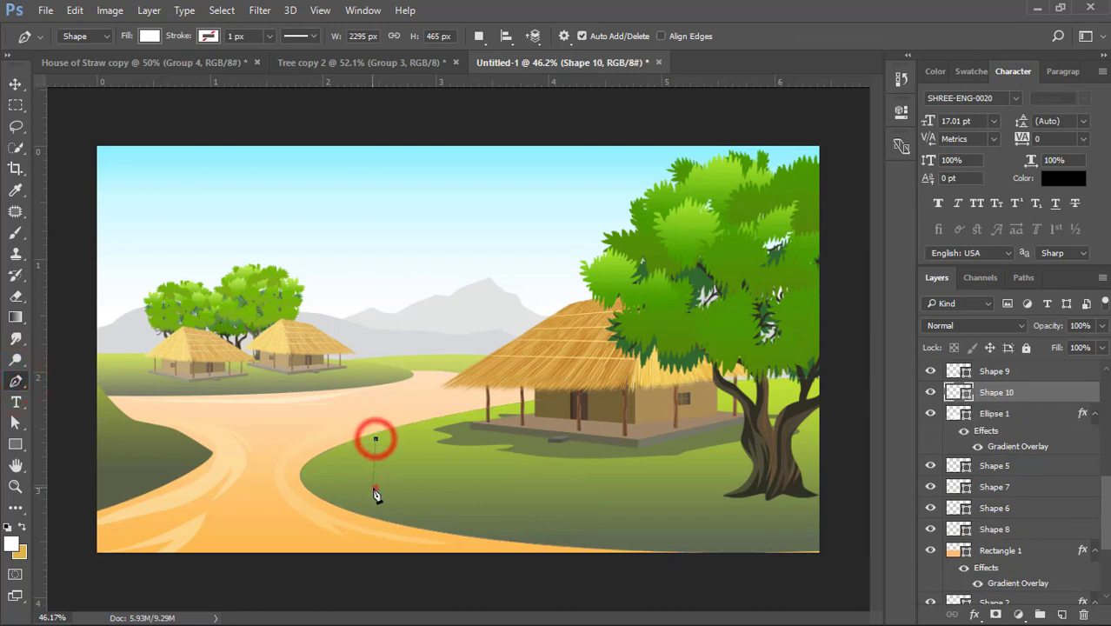
pyautogui.moveTo(375, 489); pyautogui.dragTo(437, 502)
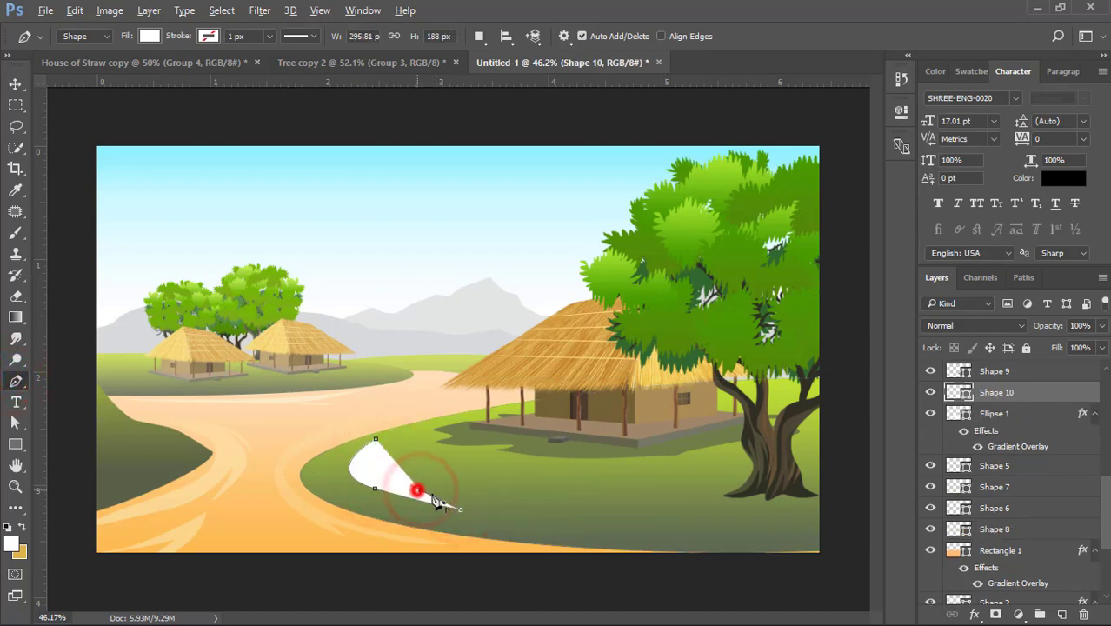
pyautogui.moveTo(529, 523)
pyautogui.mouseDown()
pyautogui.moveTo(579, 531)
pyautogui.moveTo(516, 515)
pyautogui.mouseUp()
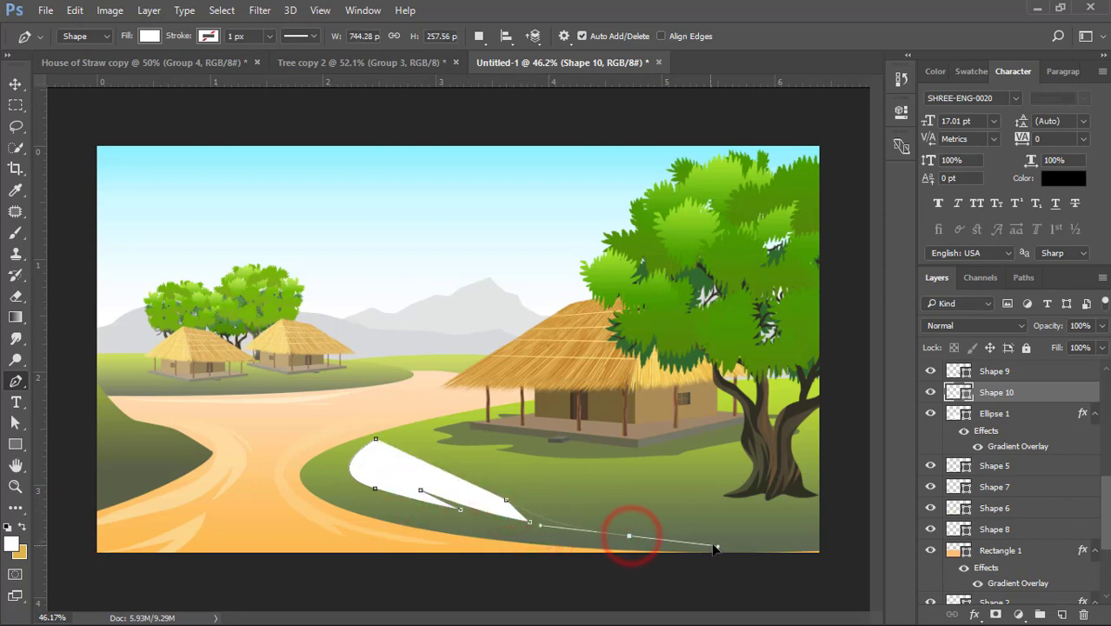
pyautogui.moveTo(632, 543); pyautogui.dragTo(610, 522)
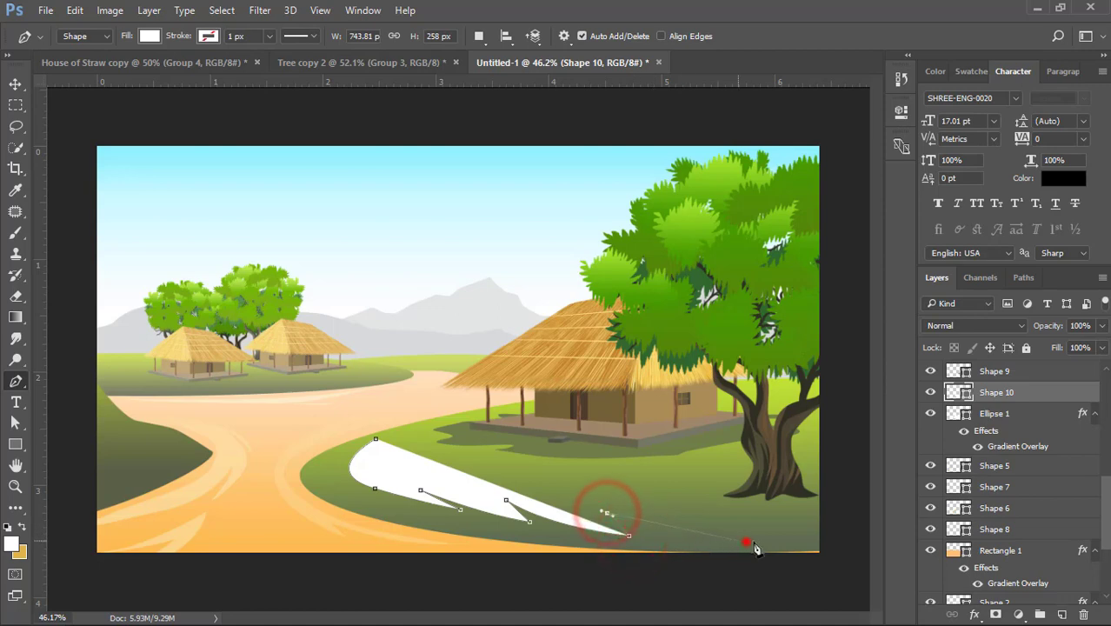
pyautogui.moveTo(746, 542); pyautogui.dragTo(837, 548)
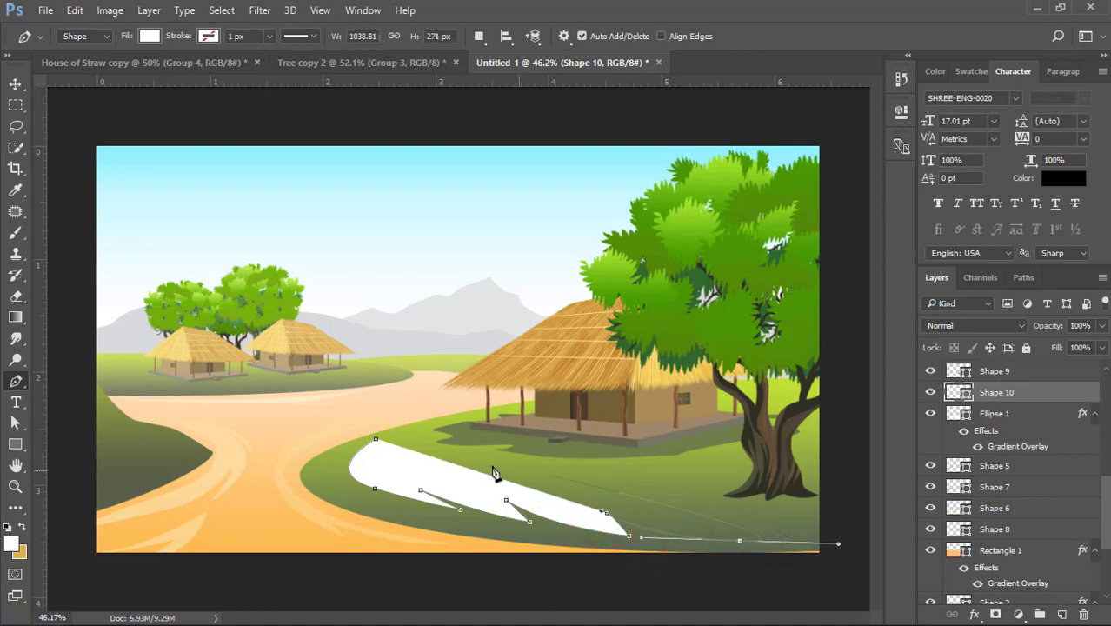
pyautogui.moveTo(266, 428); pyautogui.dragTo(172, 432)
# - Reshape the highlight's upper tip near the path with a shorter curve, making the shape about 1072 by 265 px
pyautogui.click(15, 423)
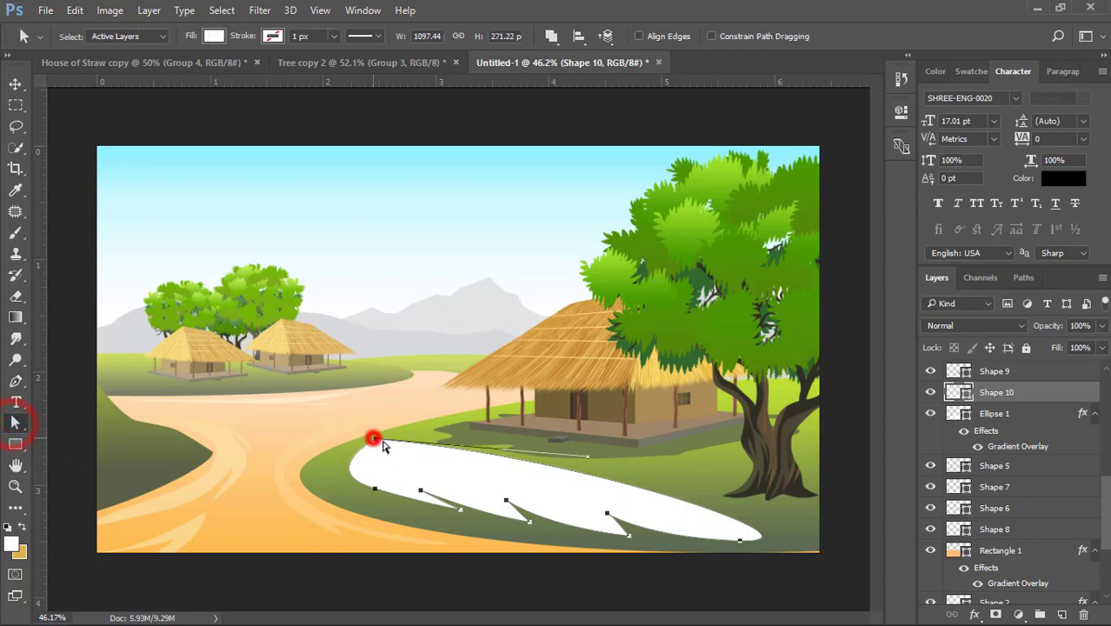
pyautogui.click(374, 438)
pyautogui.moveTo(377, 439); pyautogui.dragTo(385, 445)
pyautogui.moveTo(594, 463); pyautogui.dragTo(390, 421)
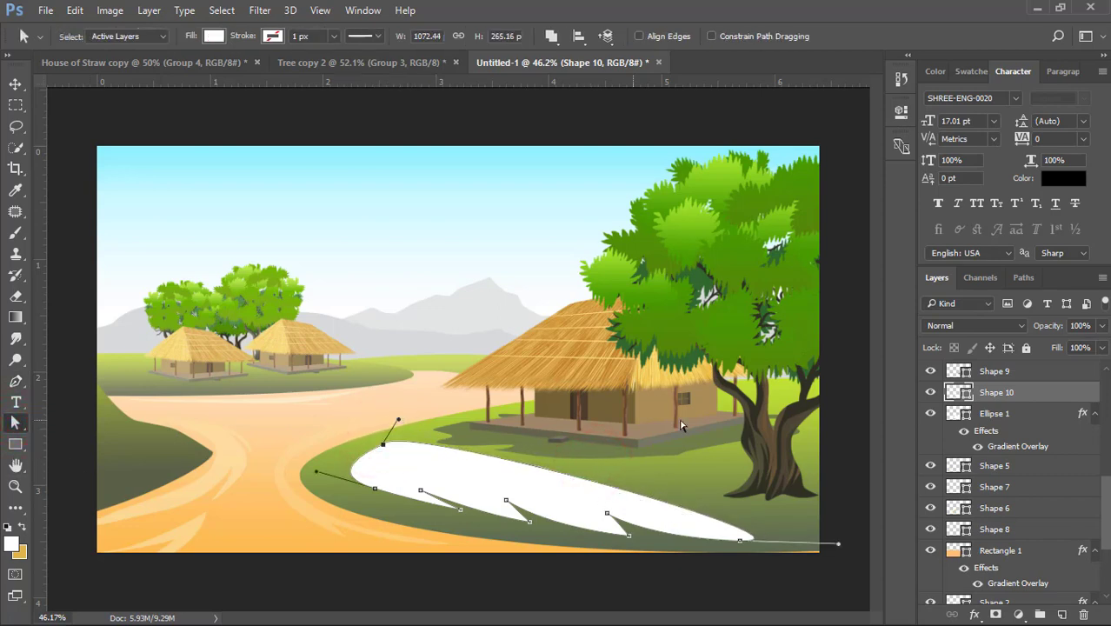
# - Recolor the hill highlight to light green acc94c and lower its opacity to 44%
pyautogui.doubleClick(957, 394)
pyautogui.click(363, 444)
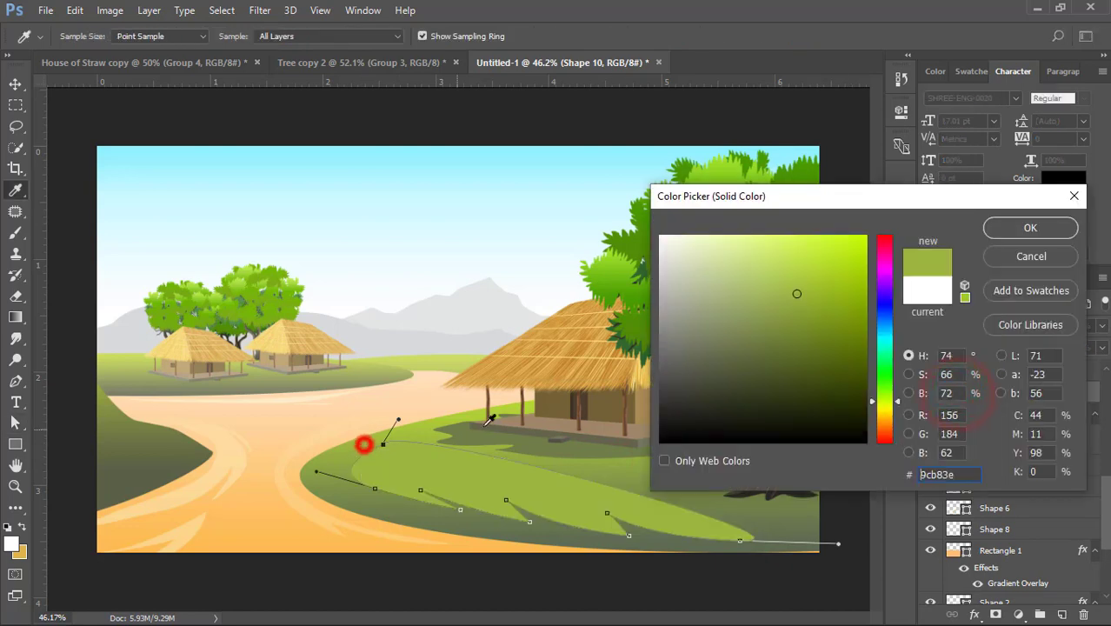
pyautogui.click(788, 279)
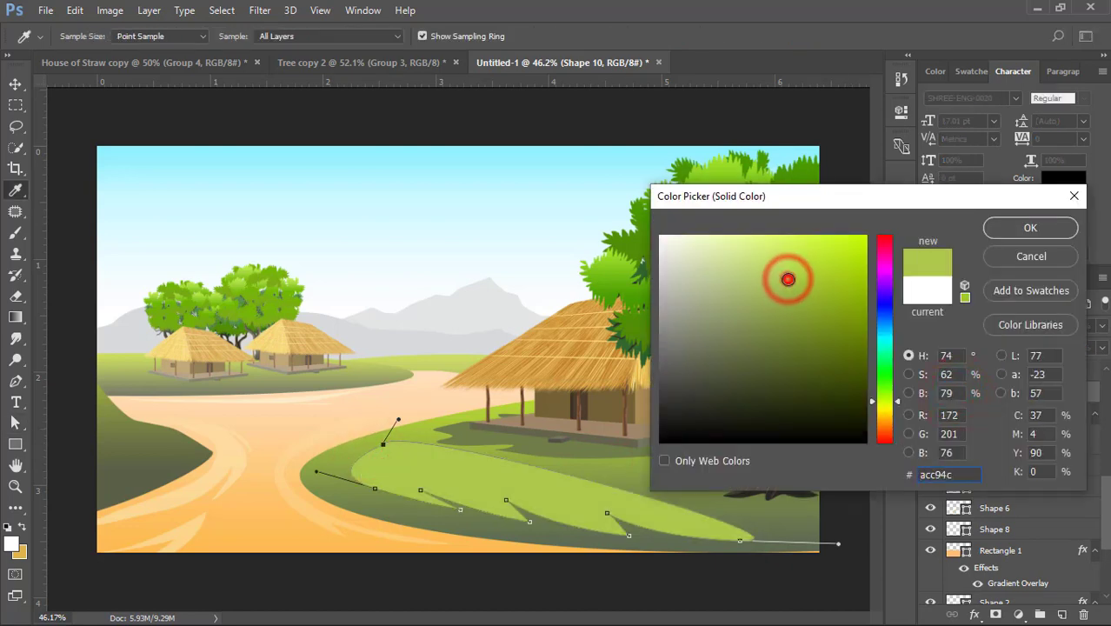
pyautogui.click(1026, 229)
pyautogui.moveTo(1018, 334); pyautogui.dragTo(1000, 337)
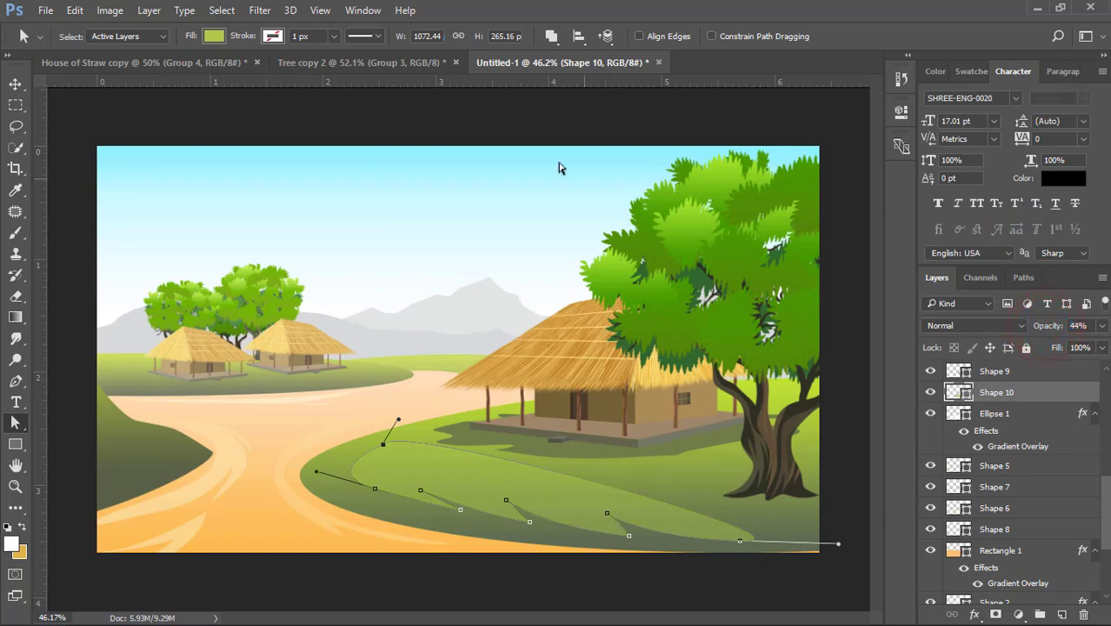
# - Adjust the highlight's outer curves to fill more of the hill, making it about 1094 by 291 px
pyautogui.click(15, 86)
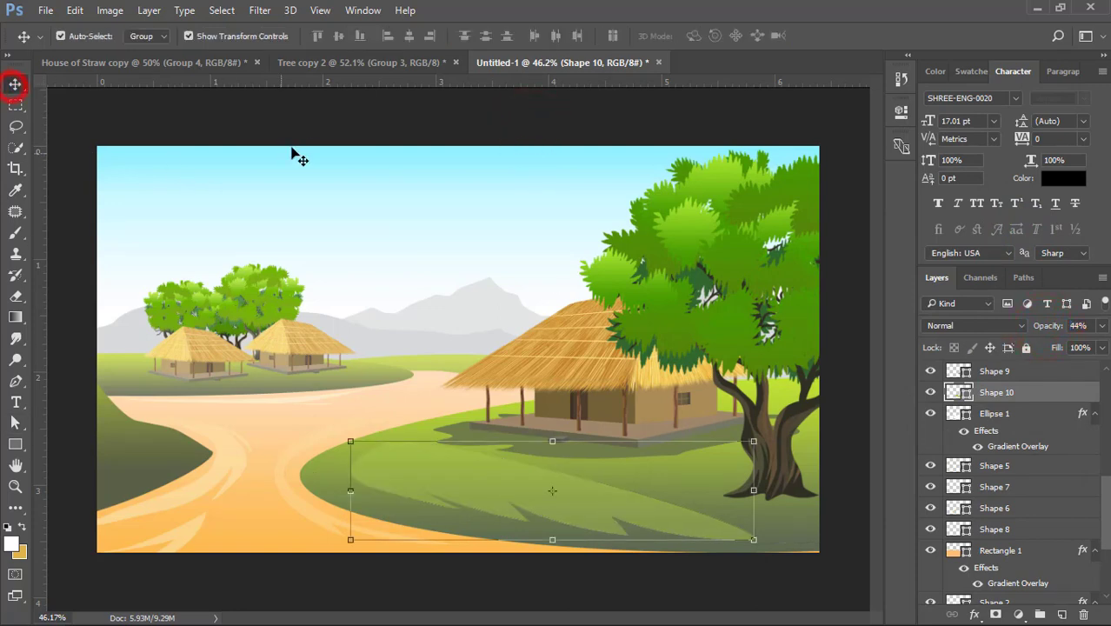
pyautogui.click(309, 141)
pyautogui.scroll(-3, 437, 397)
pyautogui.scroll(2, 501, 439)
pyautogui.scroll(1, 497, 458)
pyautogui.moveTo(446, 464); pyautogui.dragTo(407, 458)
pyautogui.click(15, 423)
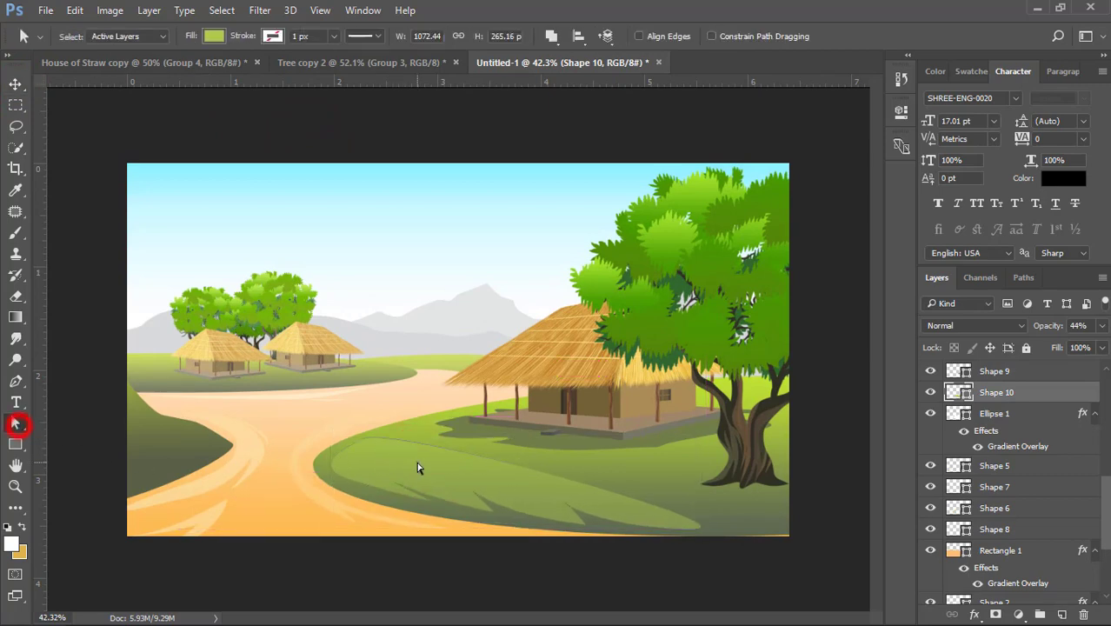
pyautogui.moveTo(373, 425); pyautogui.dragTo(546, 393)
pyautogui.click(15, 83)
pyautogui.click(139, 131)
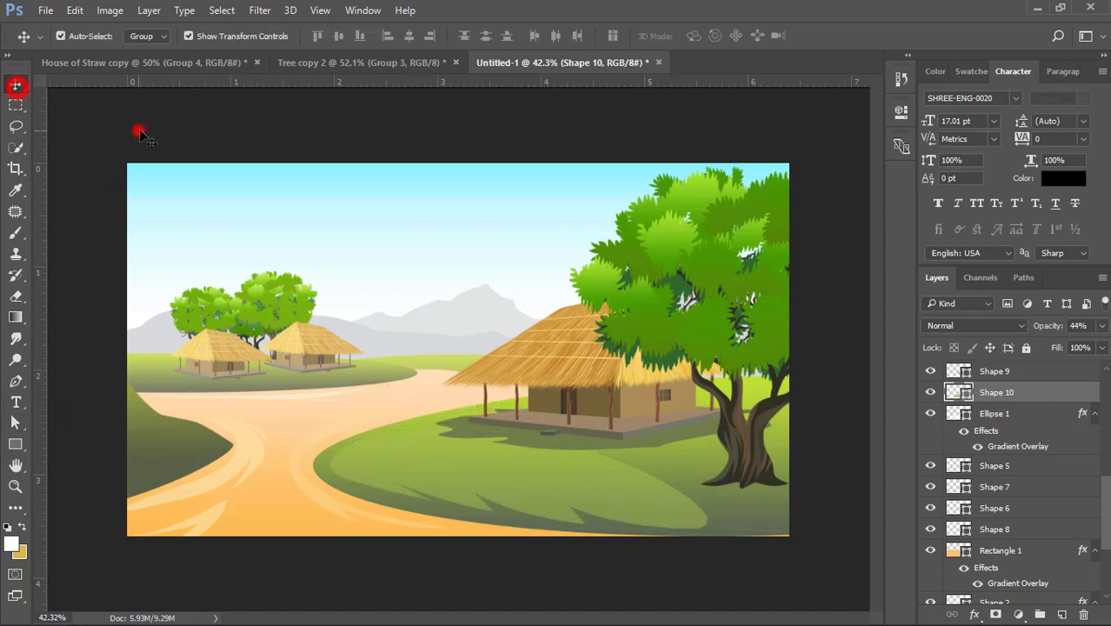
# - Draw a jagged shadow shape about 420 by 199 px around the base of the large tree, layered above the hill highlight
pyautogui.scroll(2, 574, 501)
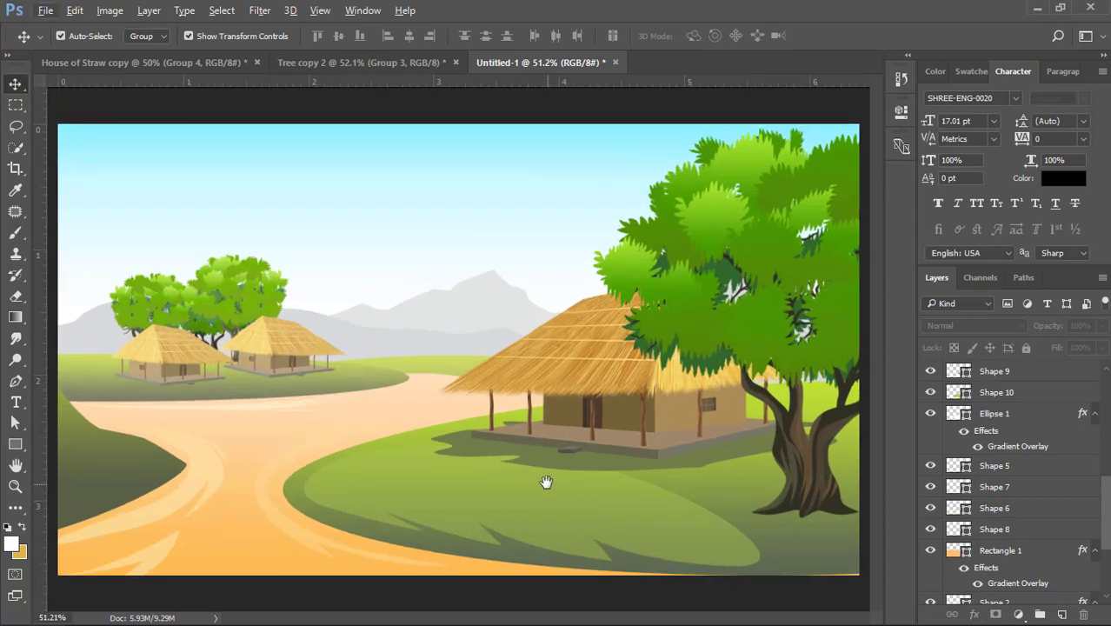
pyautogui.moveTo(509, 467); pyautogui.dragTo(451, 416)
pyautogui.scroll(2, 534, 476)
pyautogui.click(574, 473)
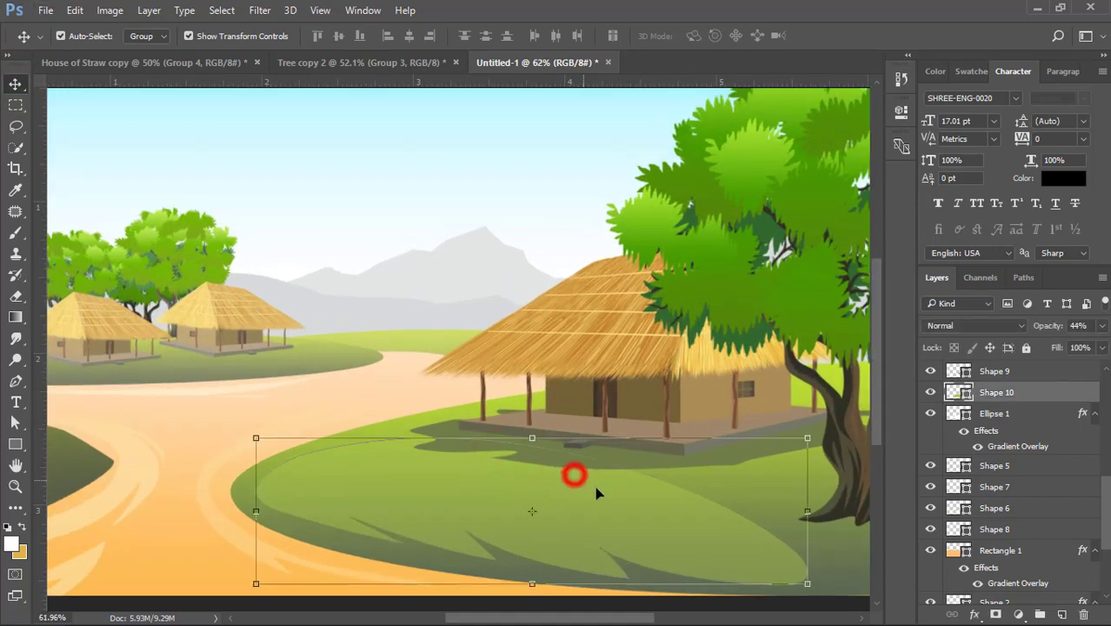
pyautogui.moveTo(600, 493); pyautogui.dragTo(503, 413)
pyautogui.click(551, 571)
pyautogui.click(437, 431)
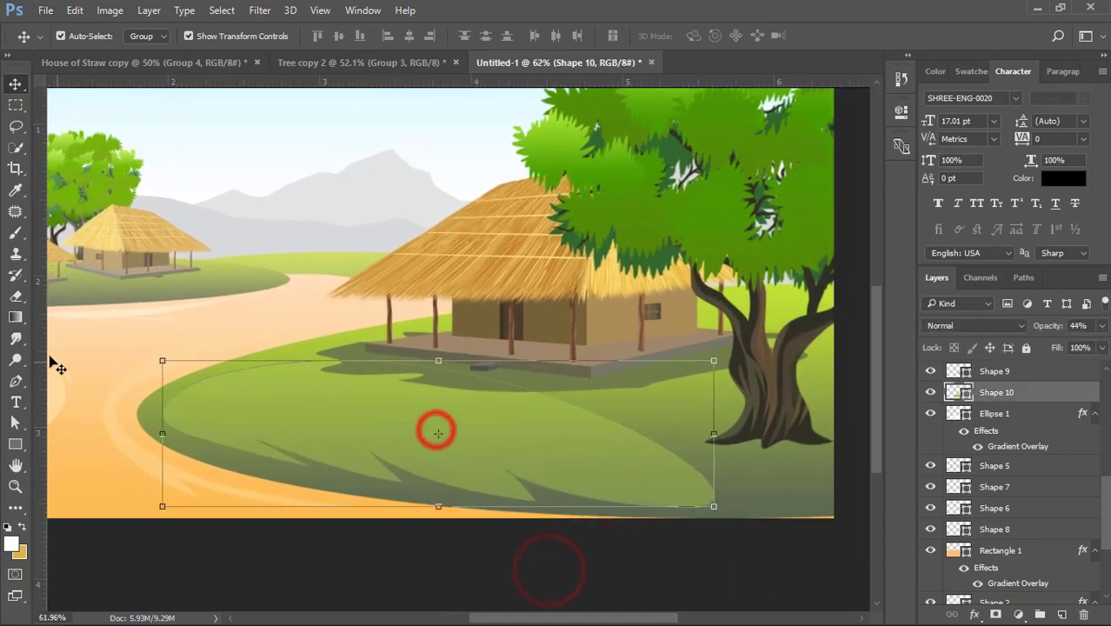
pyautogui.click(15, 382)
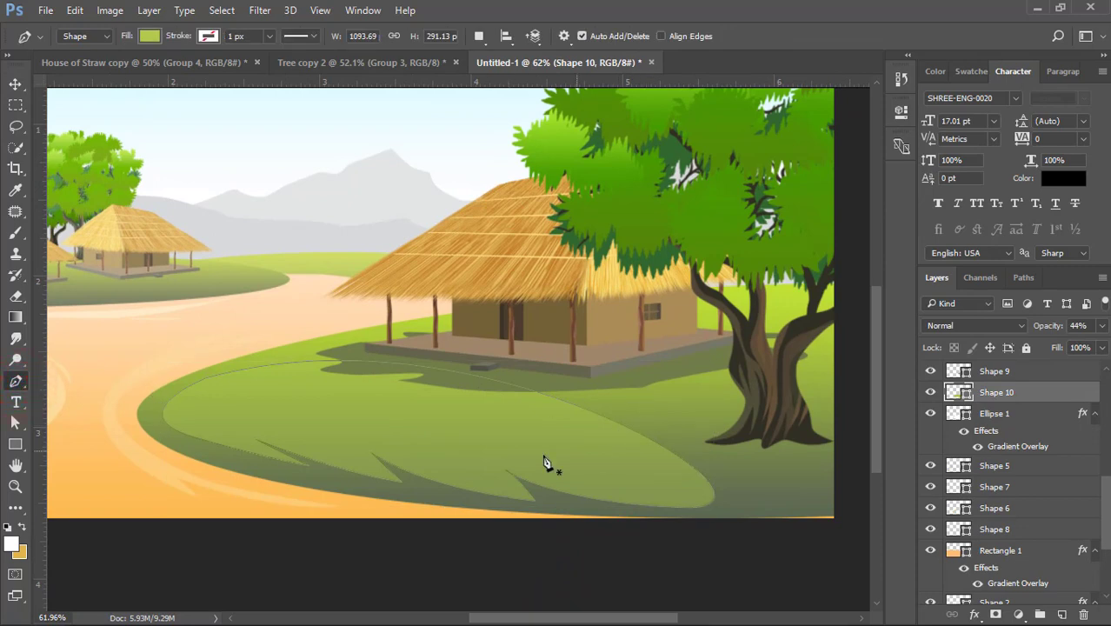
pyautogui.moveTo(682, 394); pyautogui.dragTo(678, 396)
pyautogui.moveTo(686, 405)
pyautogui.mouseDown()
pyautogui.moveTo(696, 403)
pyautogui.moveTo(680, 410)
pyautogui.mouseUp()
pyautogui.moveTo(658, 416); pyautogui.dragTo(697, 442)
pyautogui.moveTo(708, 451)
pyautogui.mouseDown()
pyautogui.moveTo(691, 458)
pyautogui.moveTo(713, 464)
pyautogui.mouseUp()
pyautogui.moveTo(782, 466); pyautogui.dragTo(840, 470)
pyautogui.moveTo(856, 450); pyautogui.dragTo(848, 413)
pyautogui.moveTo(854, 399); pyautogui.dragTo(819, 379)
pyautogui.moveTo(825, 371); pyautogui.dragTo(810, 369)
pyautogui.click(706, 390)
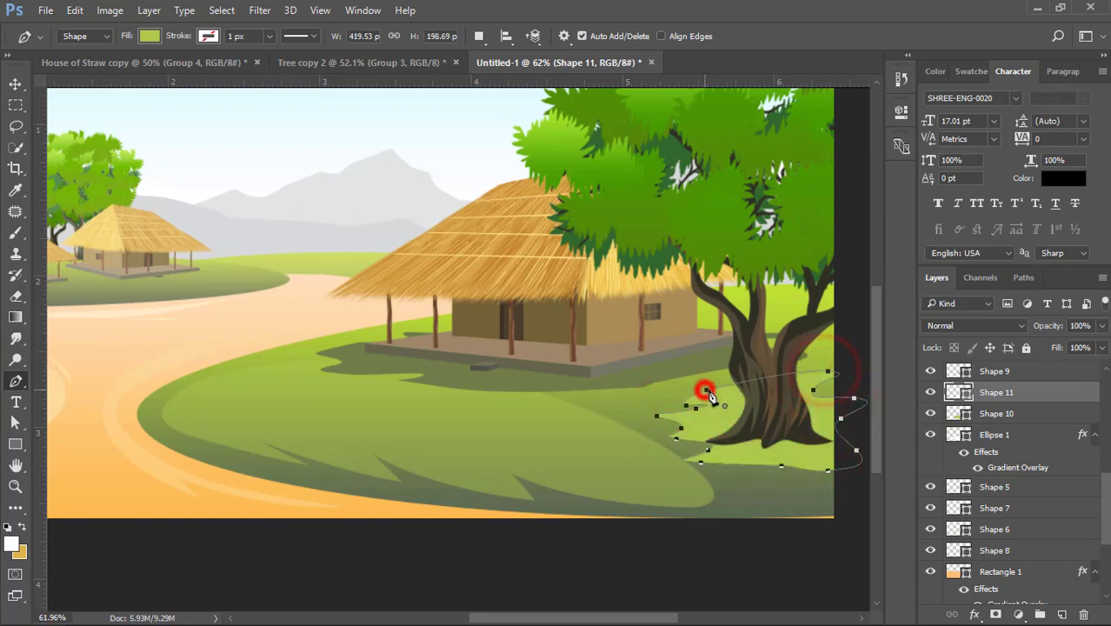
# - Recolor the shadow shape under the large tree to dark olive 667241
pyautogui.doubleClick(953, 392)
pyautogui.click(632, 372)
pyautogui.moveTo(780, 205); pyautogui.dragTo(367, 273)
pyautogui.click(987, 379)
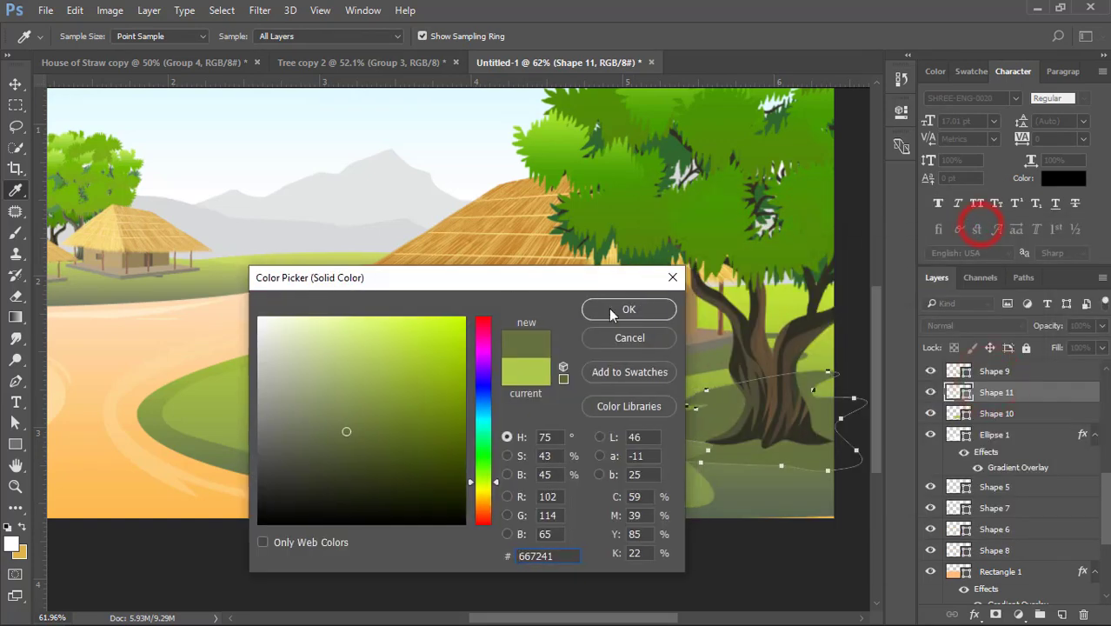
pyautogui.click(608, 309)
# - Flatten the tree's ground shadow slightly and stretch it wider past the canvas edge
pyautogui.click(14, 85)
pyautogui.moveTo(763, 473); pyautogui.dragTo(787, 454)
pyautogui.moveTo(864, 433); pyautogui.dragTo(886, 432)
pyautogui.doubleClick(776, 441)
pyautogui.click(827, 527)
pyautogui.scroll(-8, 654, 521)
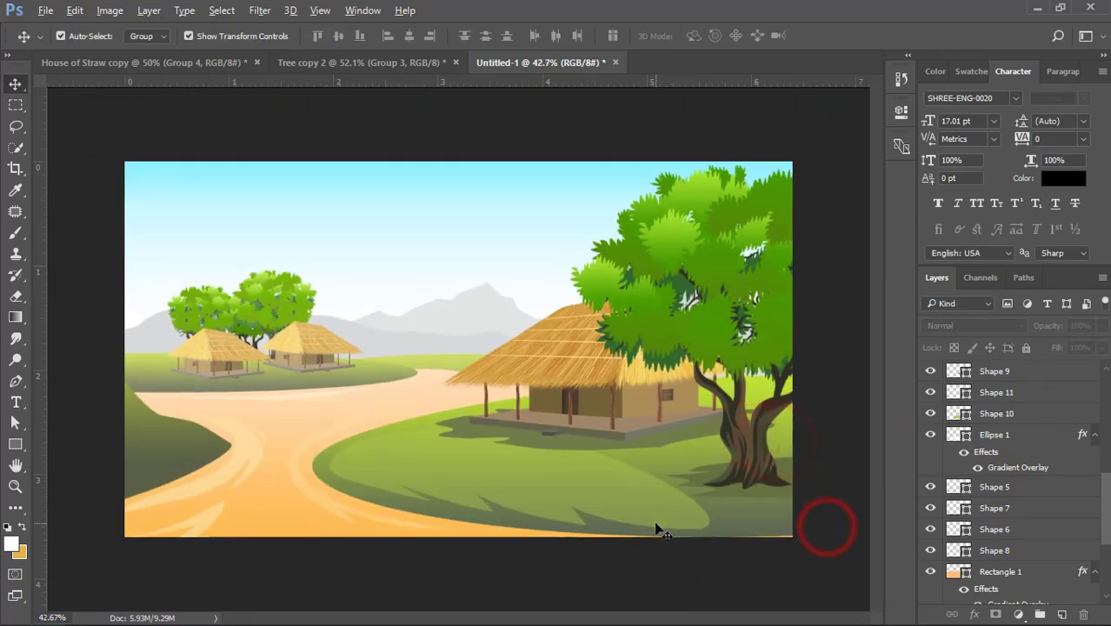
pyautogui.click(655, 519)
pyautogui.scroll(4, 377, 450)
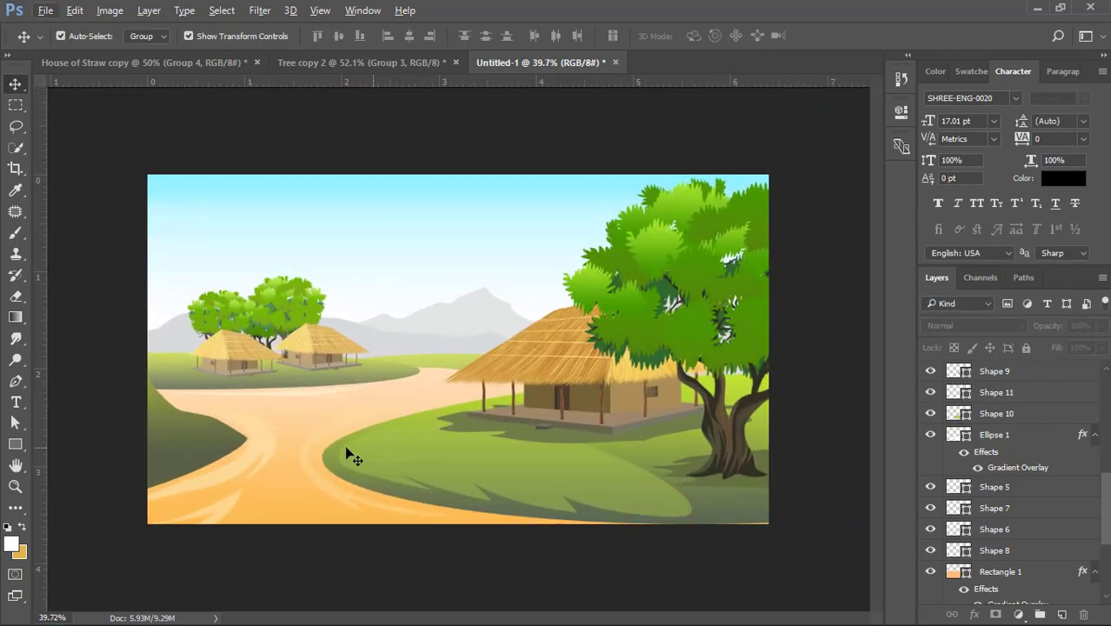
# - Draw a jagged shadow shape about 316 by 260 px over the dark foreground hill beside the path
pyautogui.click(217, 430)
pyautogui.press('p')
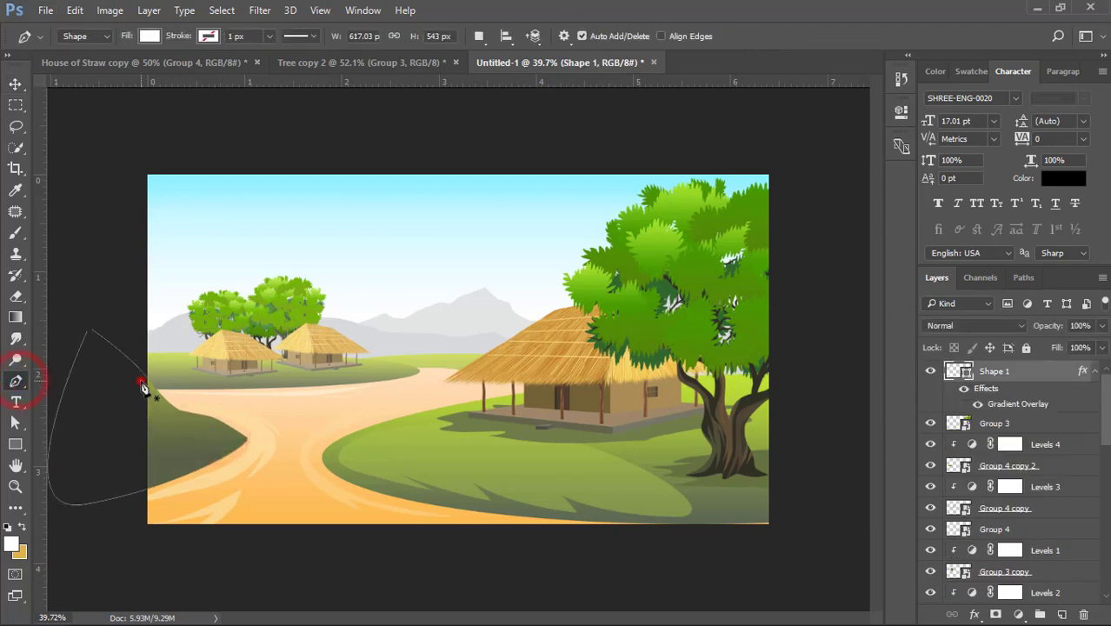
pyautogui.click(141, 380)
pyautogui.click(172, 414)
pyautogui.click(213, 428)
pyautogui.click(226, 443)
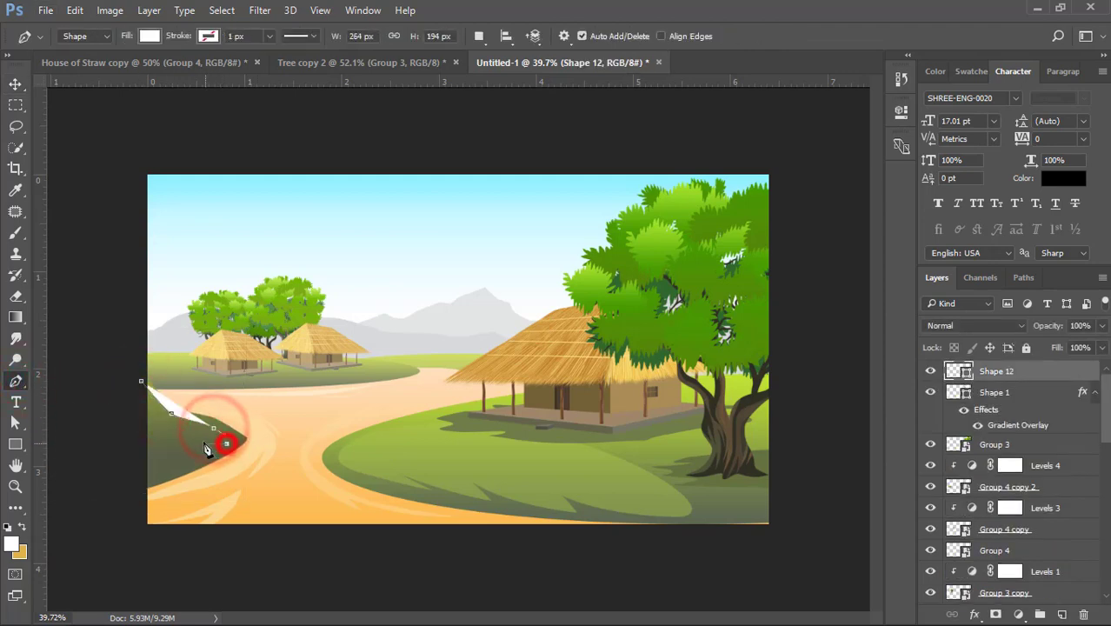
pyautogui.click(195, 439)
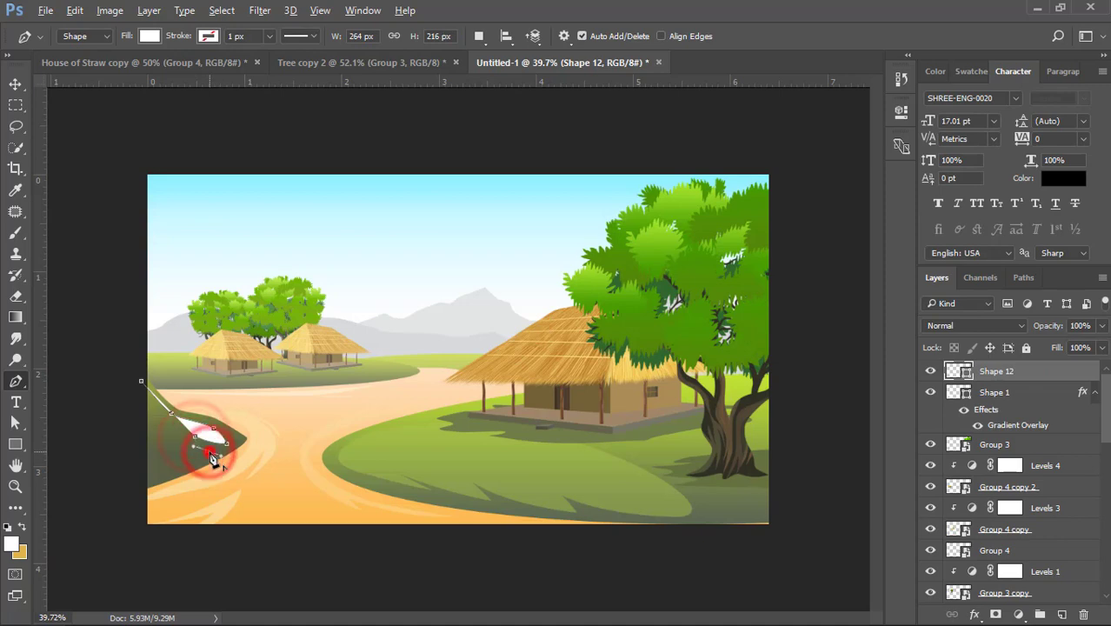
pyautogui.click(176, 452)
pyautogui.click(153, 464)
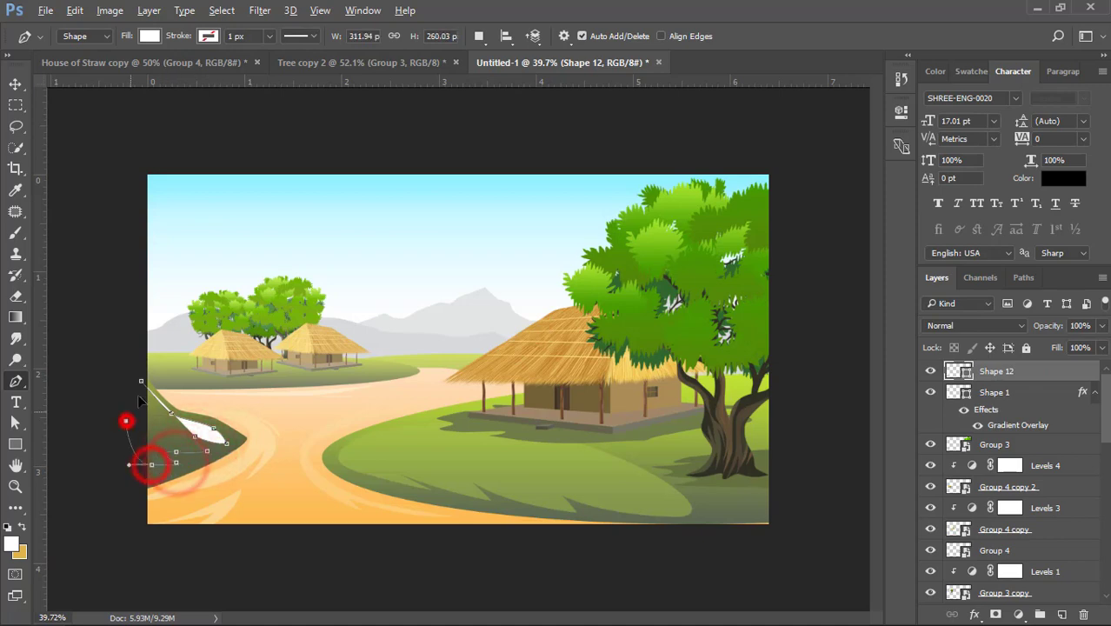
pyautogui.click(126, 419)
pyautogui.click(141, 381)
# - Recolor the new foreground hill shadow to dark olive 51583e
pyautogui.doubleClick(952, 372)
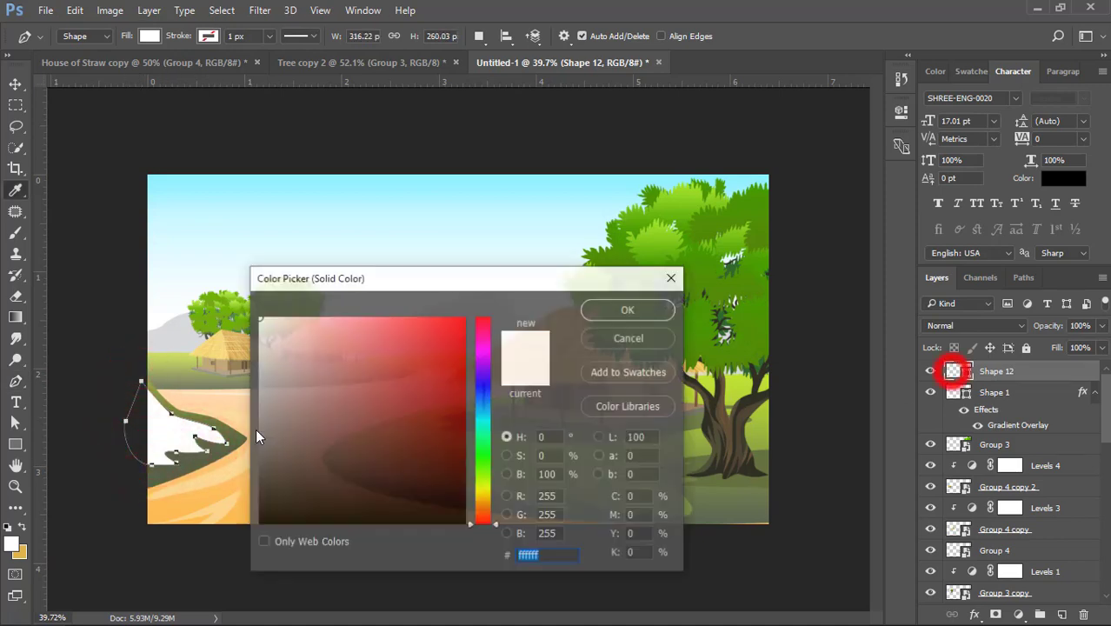
pyautogui.click(216, 450)
pyautogui.click(319, 452)
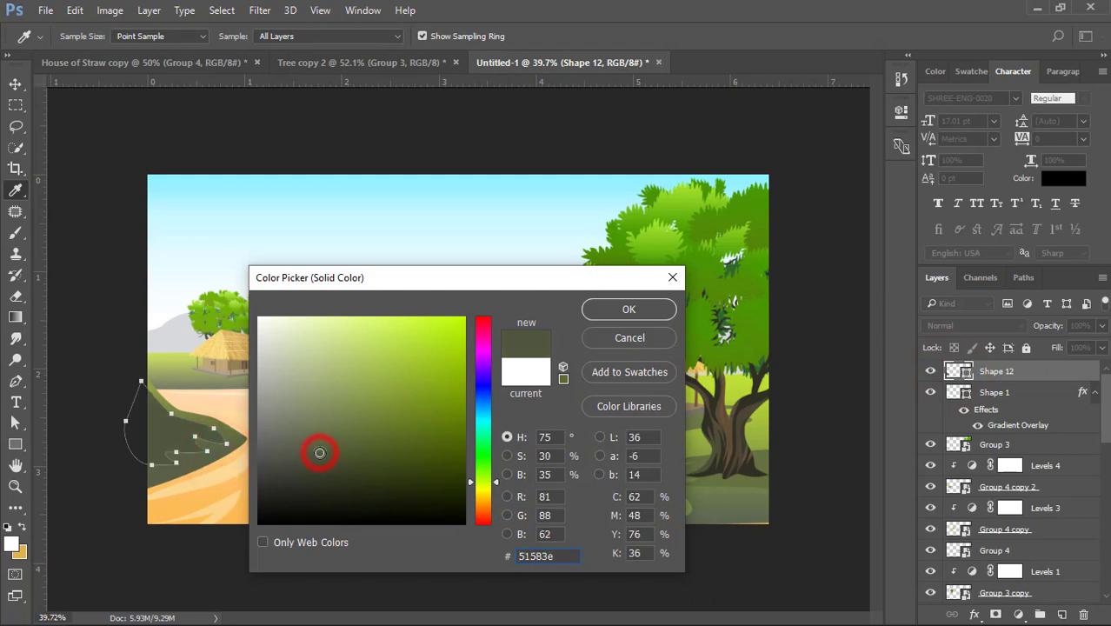
pyautogui.click(602, 312)
pyautogui.click(15, 83)
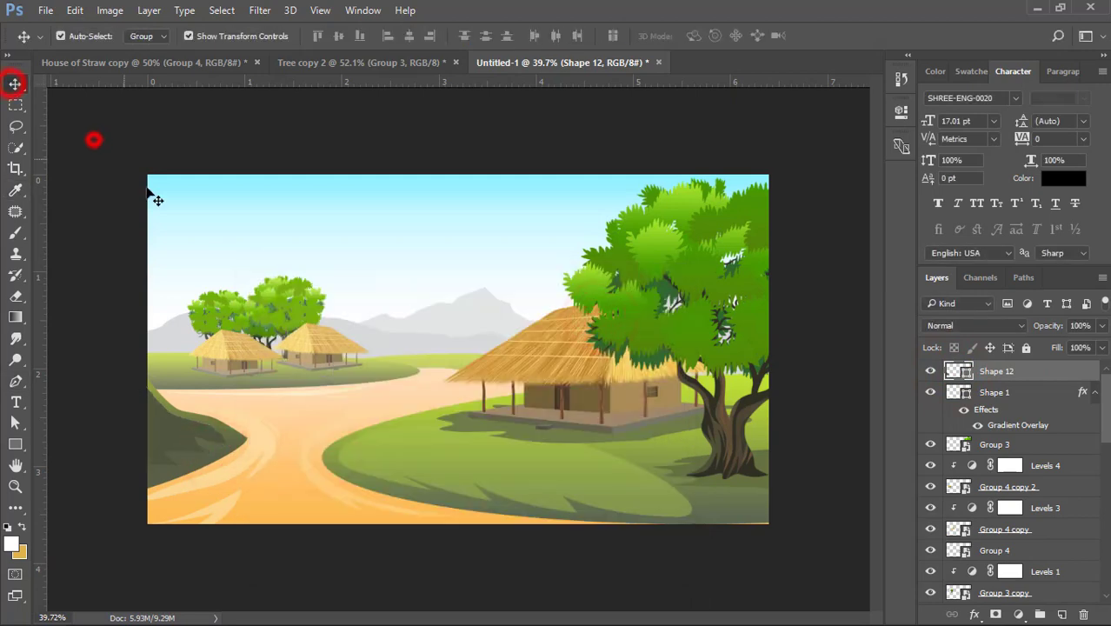
pyautogui.click(93, 138)
# - Enlarge the foreground hill shadow to about 109% of its width and height
pyautogui.click(163, 422)
pyautogui.scroll(2, 173, 452)
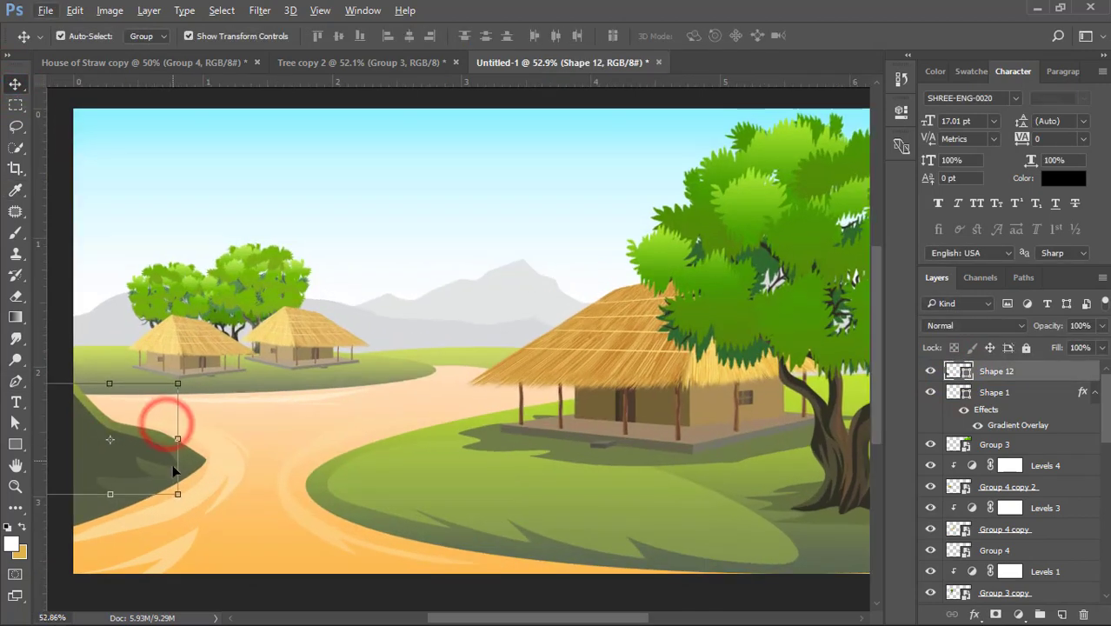
pyautogui.moveTo(178, 500); pyautogui.dragTo(184, 501)
pyautogui.doubleClick(151, 453)
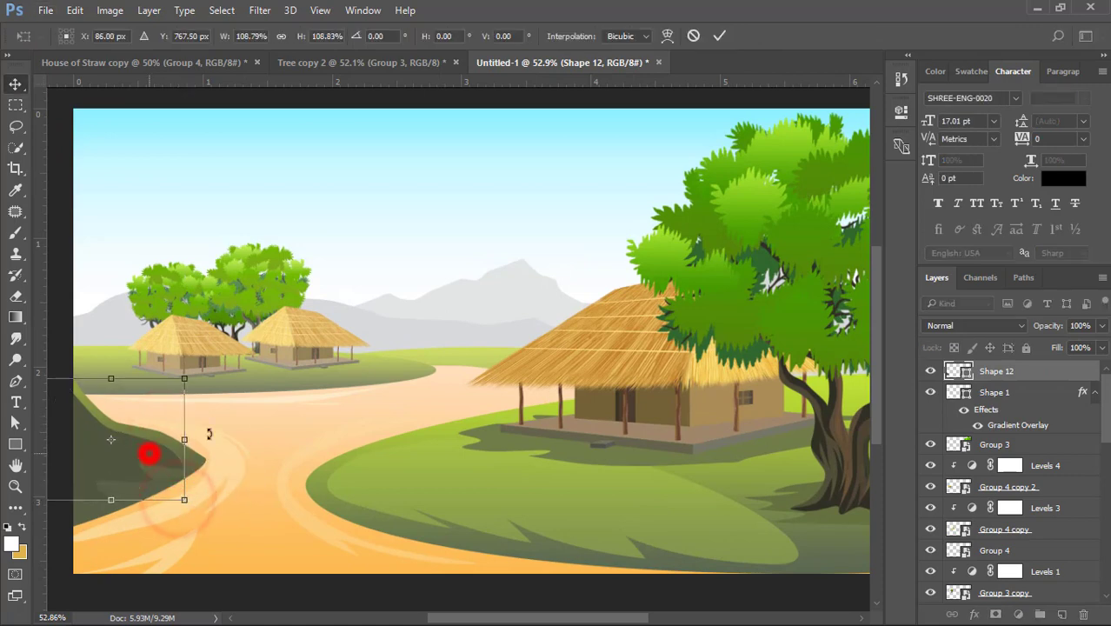
pyautogui.click(301, 403)
pyautogui.scroll(-2, 452, 453)
pyautogui.click(439, 154)
pyautogui.scroll(2, 243, 390)
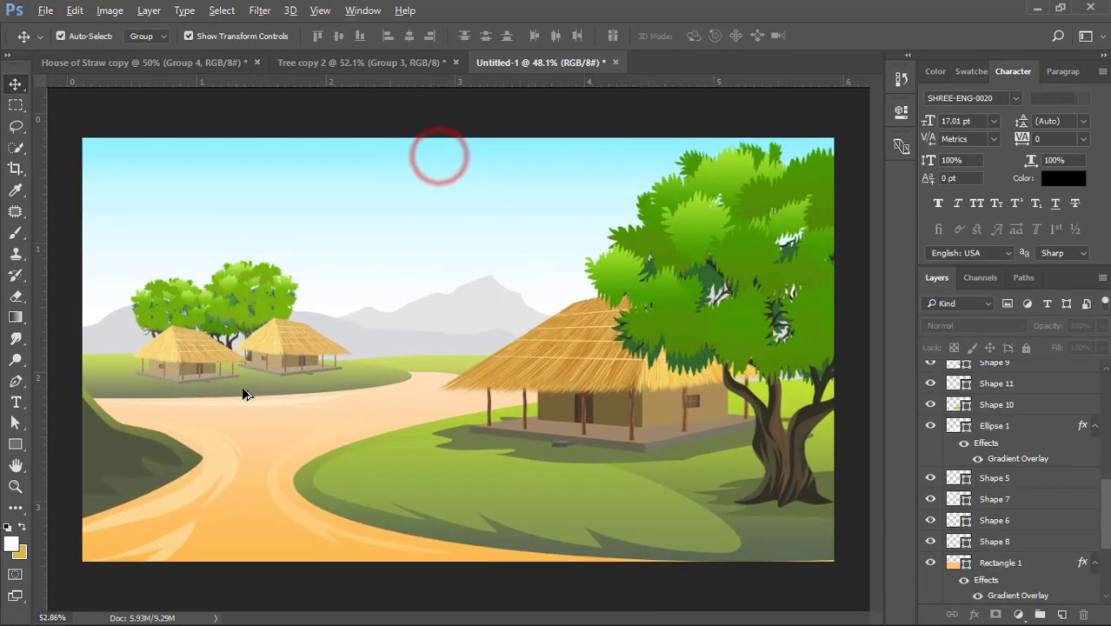
# - Start a jagged pen shape on the distant hill, outlining its tip past the farther hut, about 251 by 64 px
pyautogui.click(250, 387)
pyautogui.click(16, 380)
pyautogui.scroll(4, 225, 390)
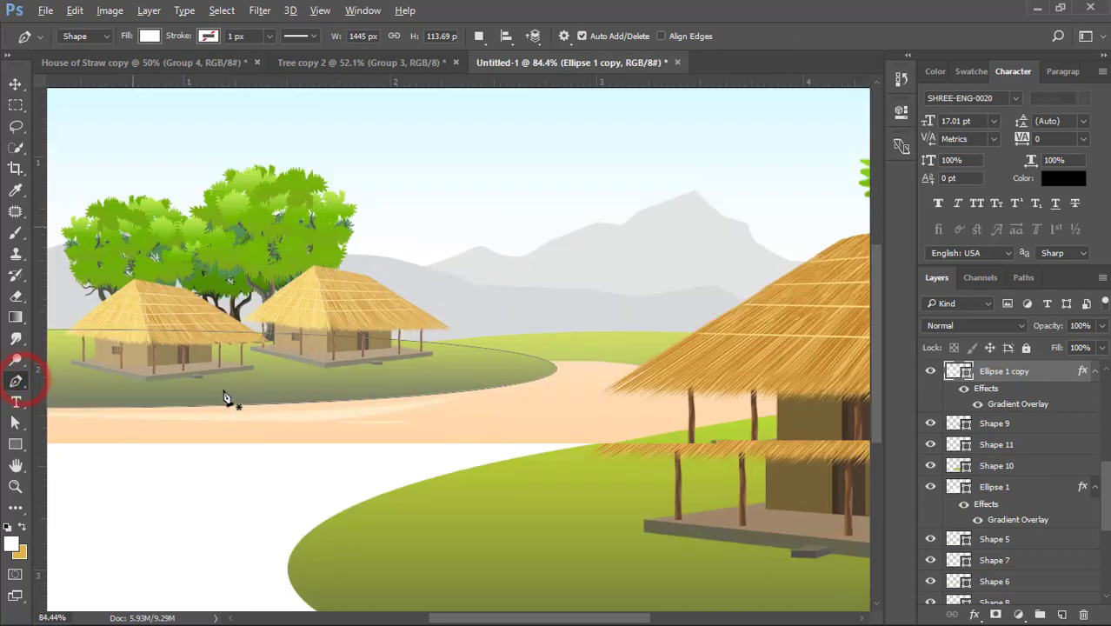
pyautogui.scroll(-2, 343, 395)
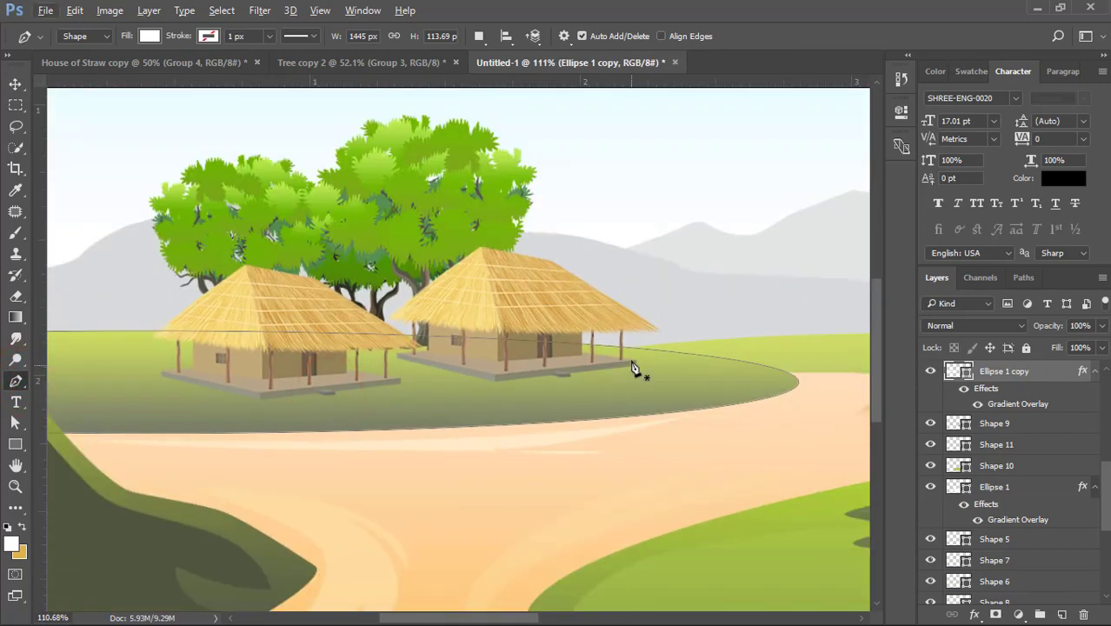
pyautogui.click(638, 349)
pyautogui.moveTo(754, 363); pyautogui.dragTo(776, 386)
pyautogui.moveTo(677, 389); pyautogui.dragTo(583, 406)
pyautogui.click(697, 399)
pyautogui.click(600, 407)
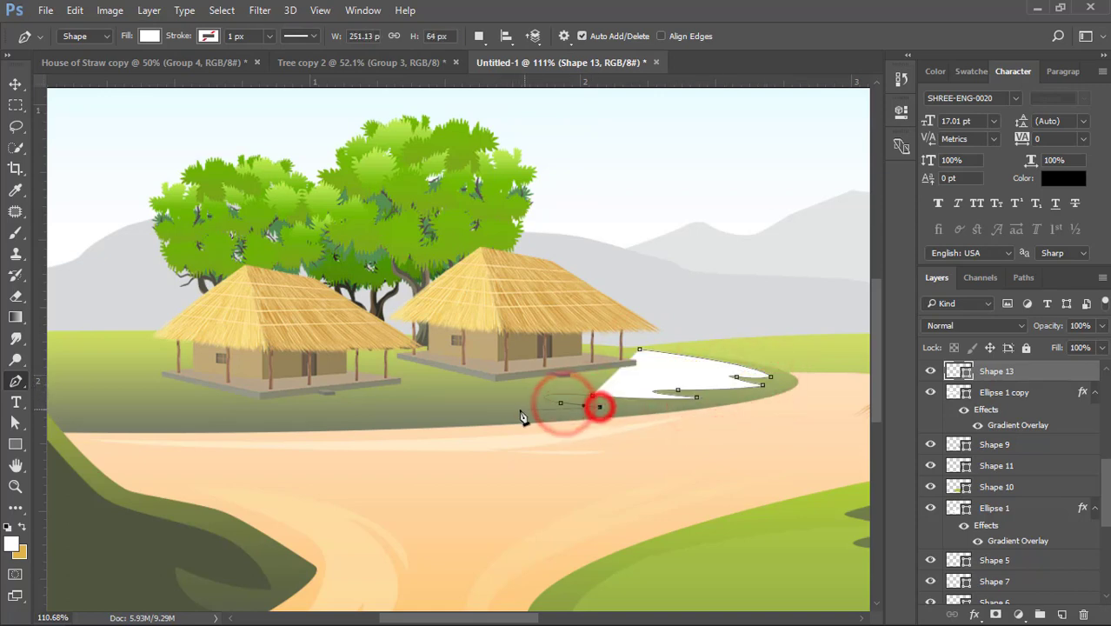
# - Continue the shape's jagged lower edge along the distant hill in front of both small huts
pyautogui.moveTo(496, 407); pyautogui.dragTo(355, 424)
pyautogui.click(367, 425)
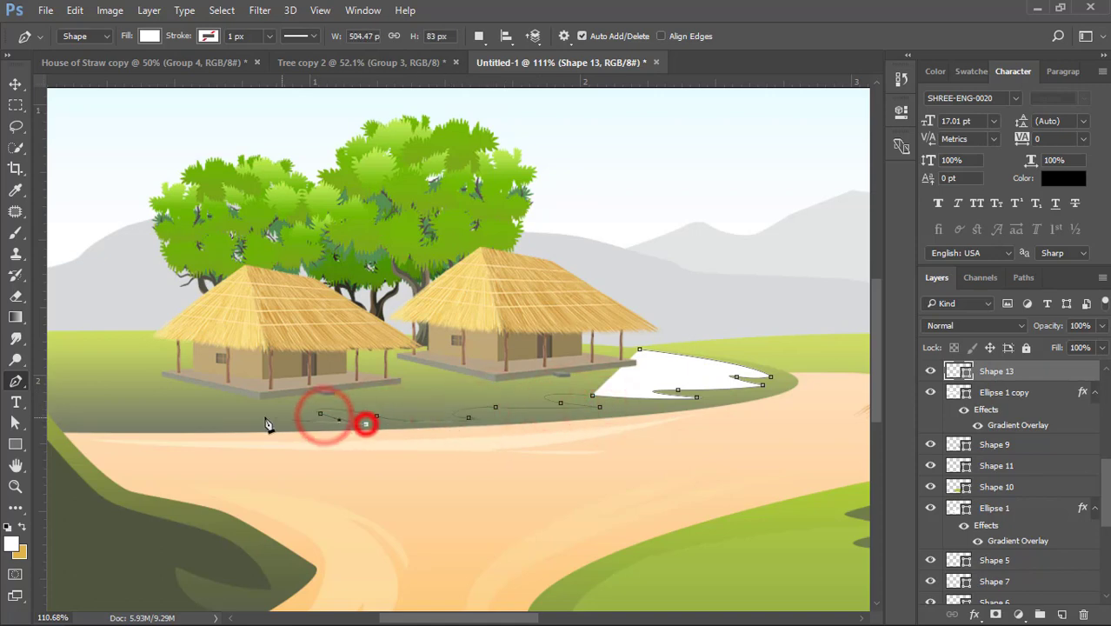
pyautogui.moveTo(252, 416); pyautogui.dragTo(194, 418)
pyautogui.click(207, 423)
pyautogui.moveTo(137, 412); pyautogui.dragTo(87, 402)
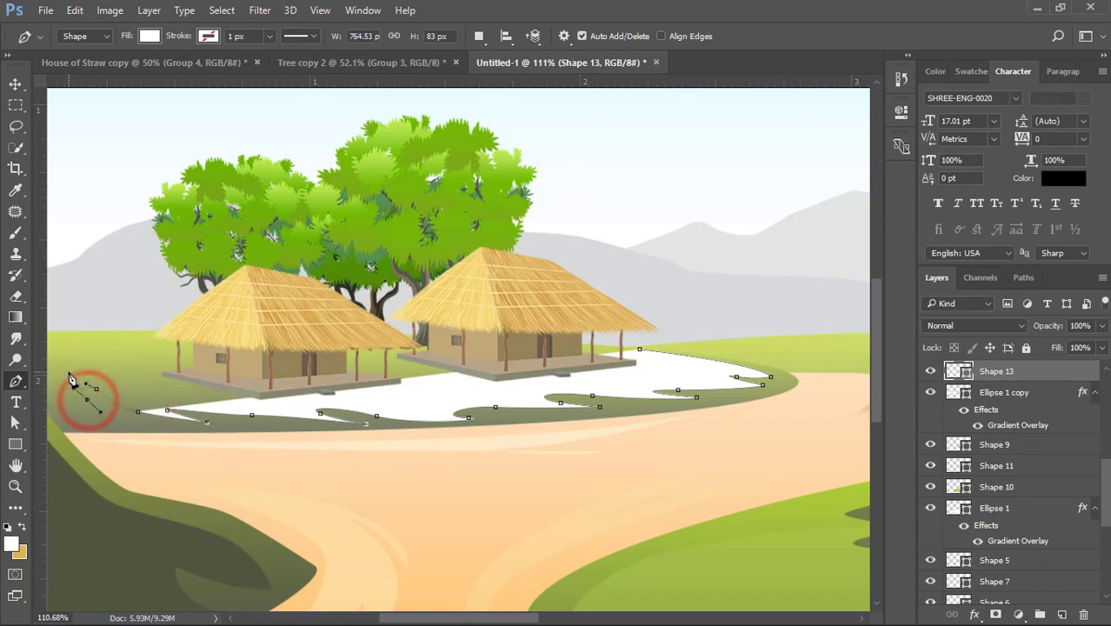
# - Undo the last anchor points and close the shape with one wide curve behind the huts, about 786 by 87 px
pyautogui.hotkey('ctrl', 'alt', 'z')
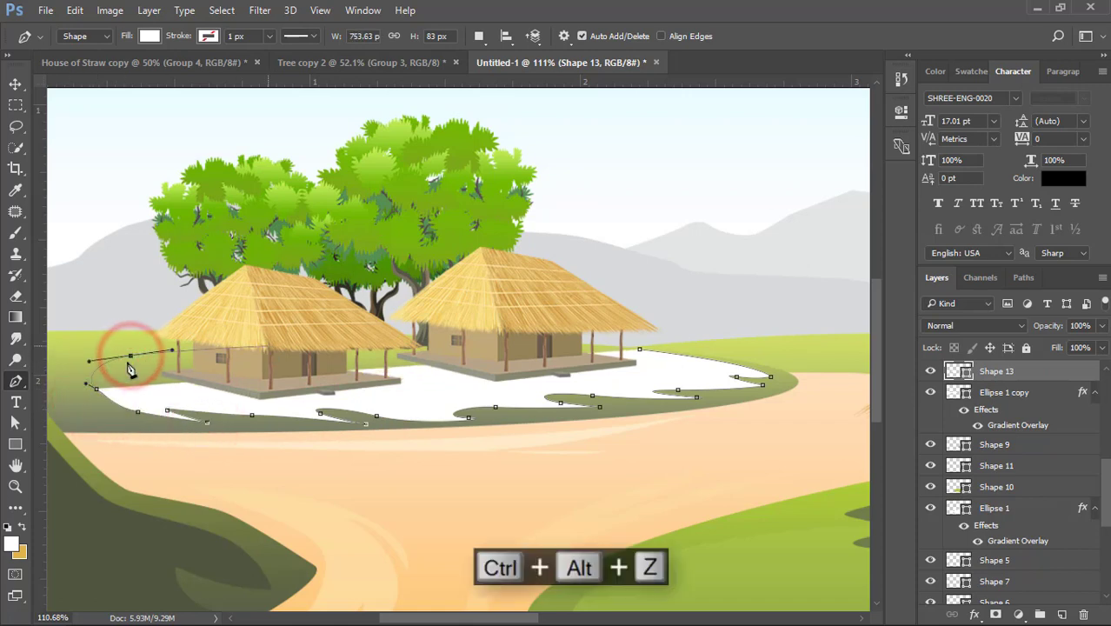
pyautogui.hotkey('ctrl', 'alt', 'z')
pyautogui.click(66, 355)
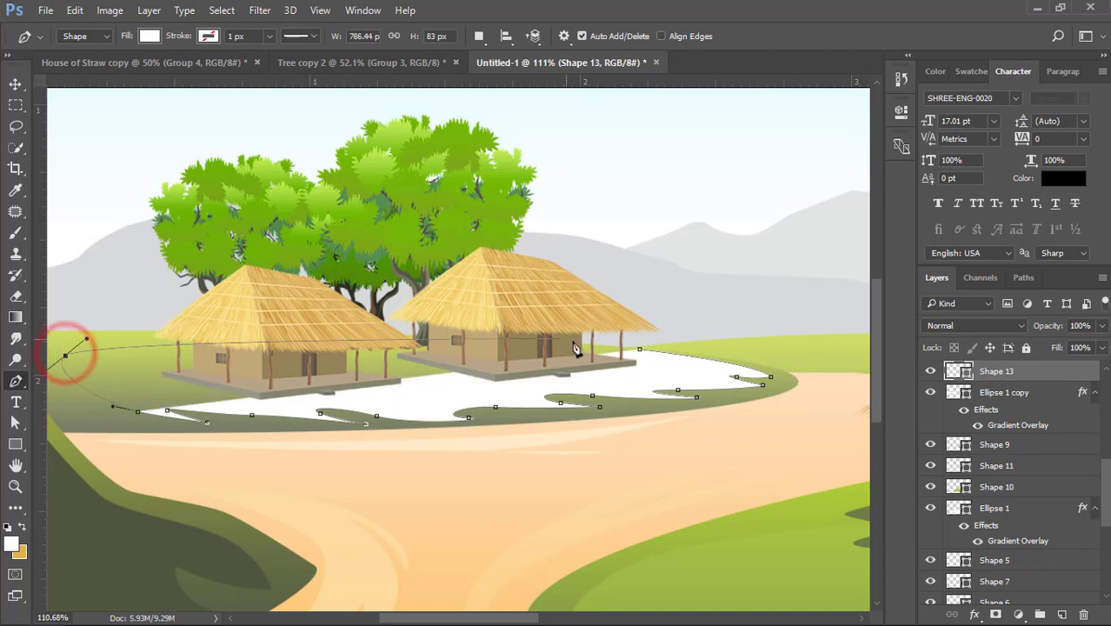
pyautogui.moveTo(639, 349); pyautogui.dragTo(762, 394)
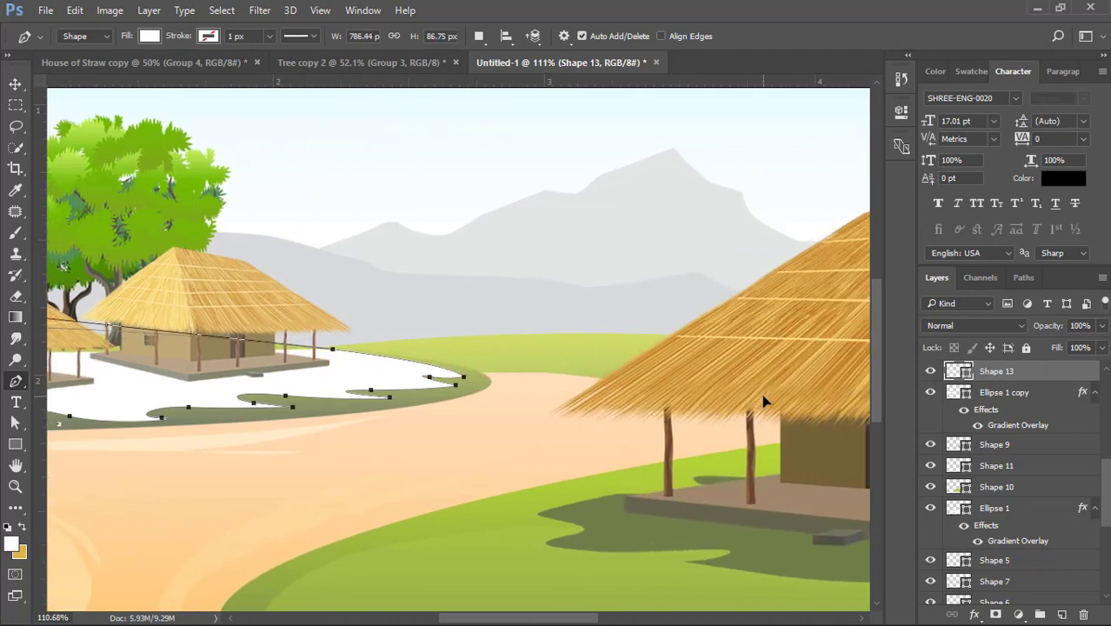
pyautogui.scroll(-2, 369, 393)
# - Recolor the distant hill's jagged shape to muted green a4b152
pyautogui.click(15, 84)
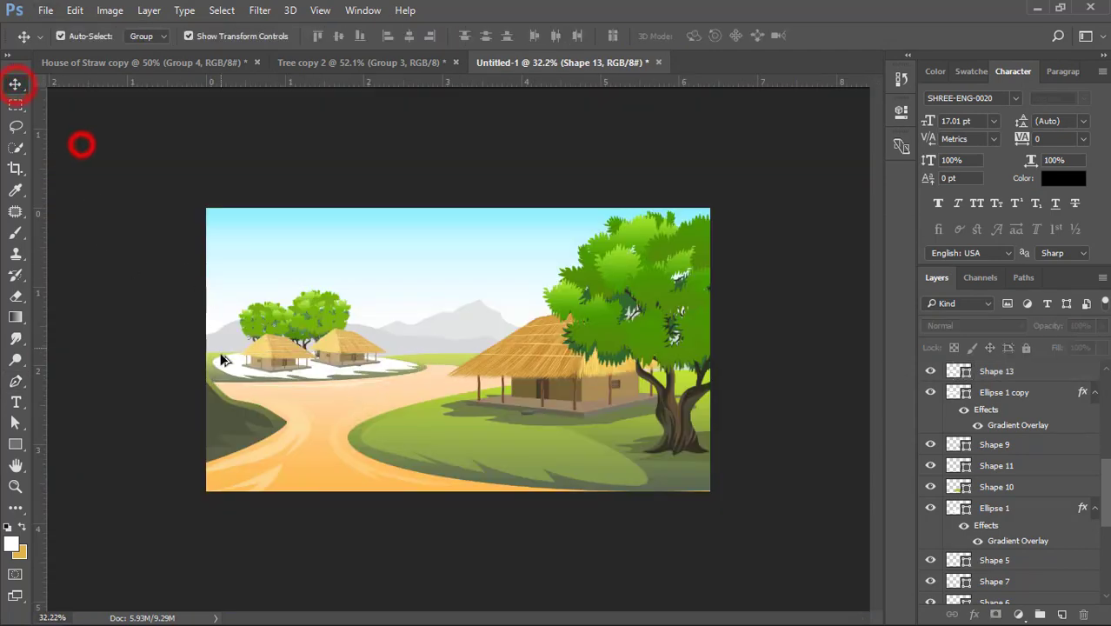
pyautogui.scroll(2, 81, 142)
pyautogui.click(128, 372)
pyautogui.doubleClick(955, 374)
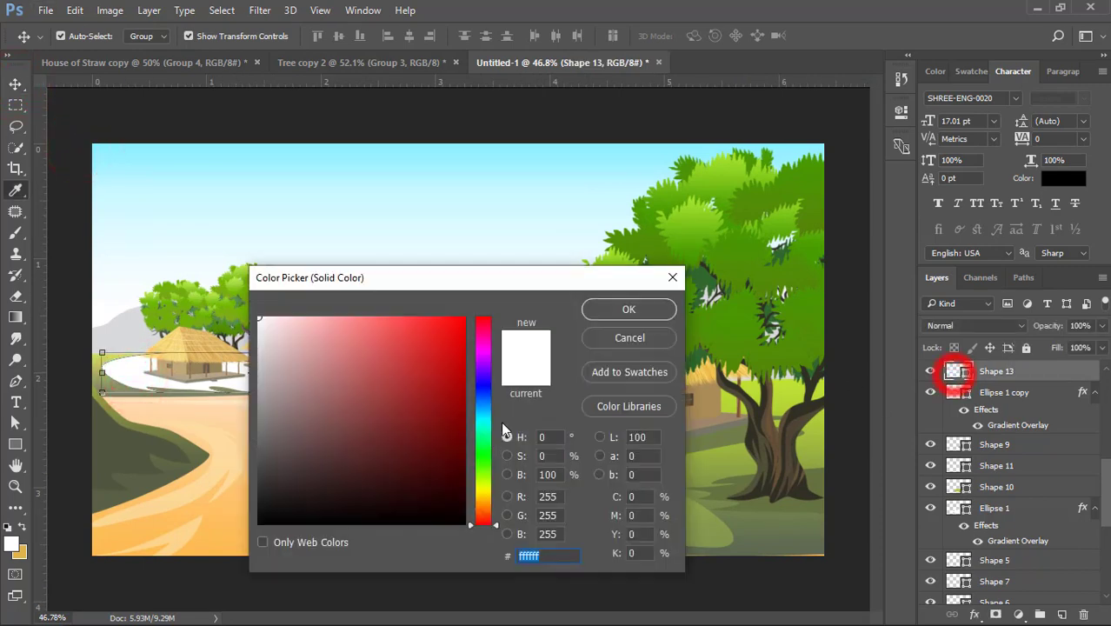
pyautogui.moveTo(434, 273); pyautogui.dragTo(637, 319)
pyautogui.click(95, 355)
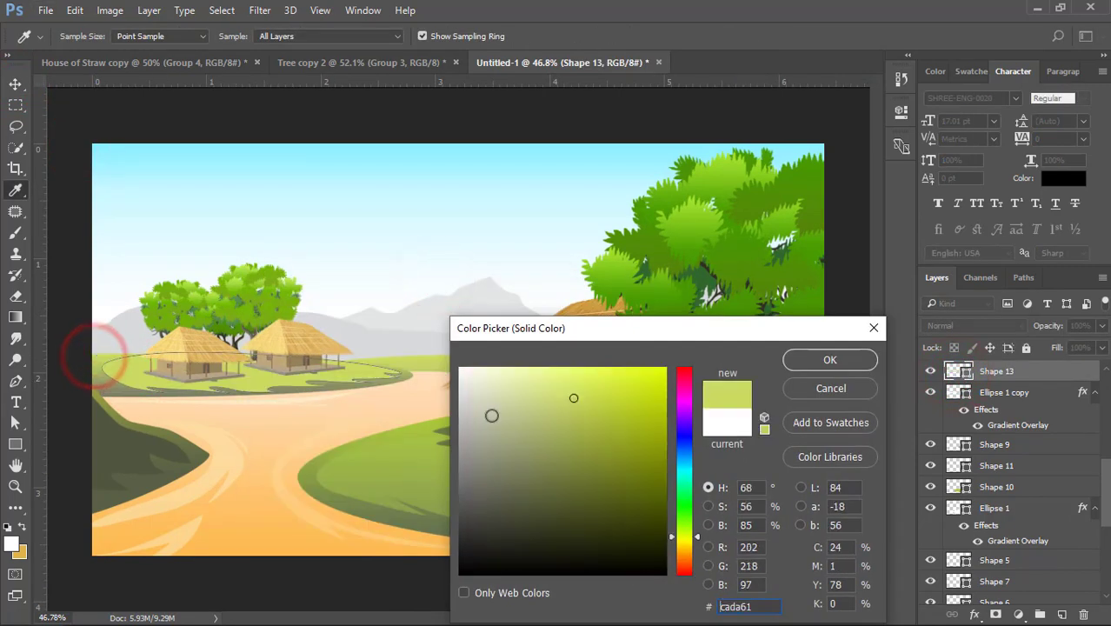
pyautogui.moveTo(576, 414)
pyautogui.mouseDown()
pyautogui.moveTo(585, 401)
pyautogui.moveTo(598, 420)
pyautogui.moveTo(566, 432)
pyautogui.mouseUp()
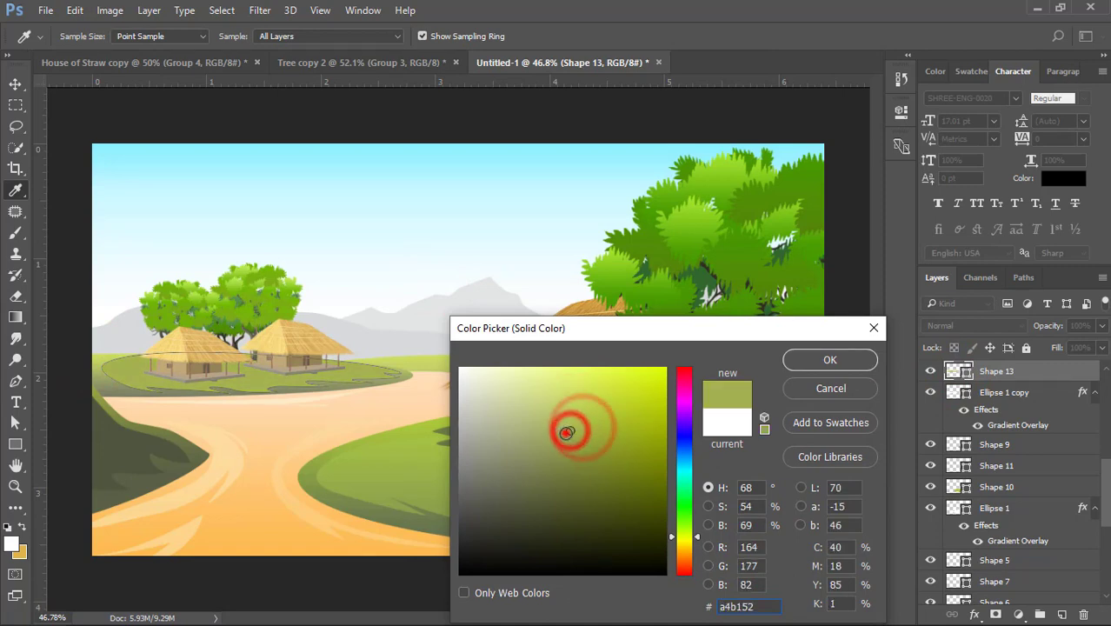
pyautogui.click(794, 360)
pyautogui.click(15, 84)
pyautogui.click(95, 121)
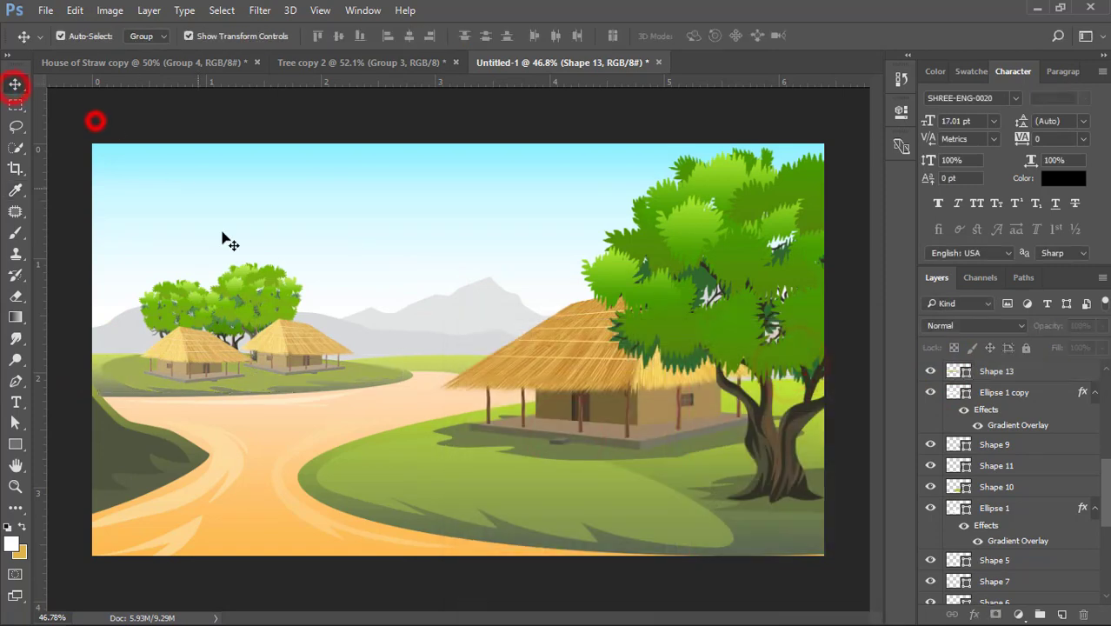
# - Try flattening the distant hill's highlight to about 65% of its height and undo the scaling
pyautogui.scroll(3, 249, 401)
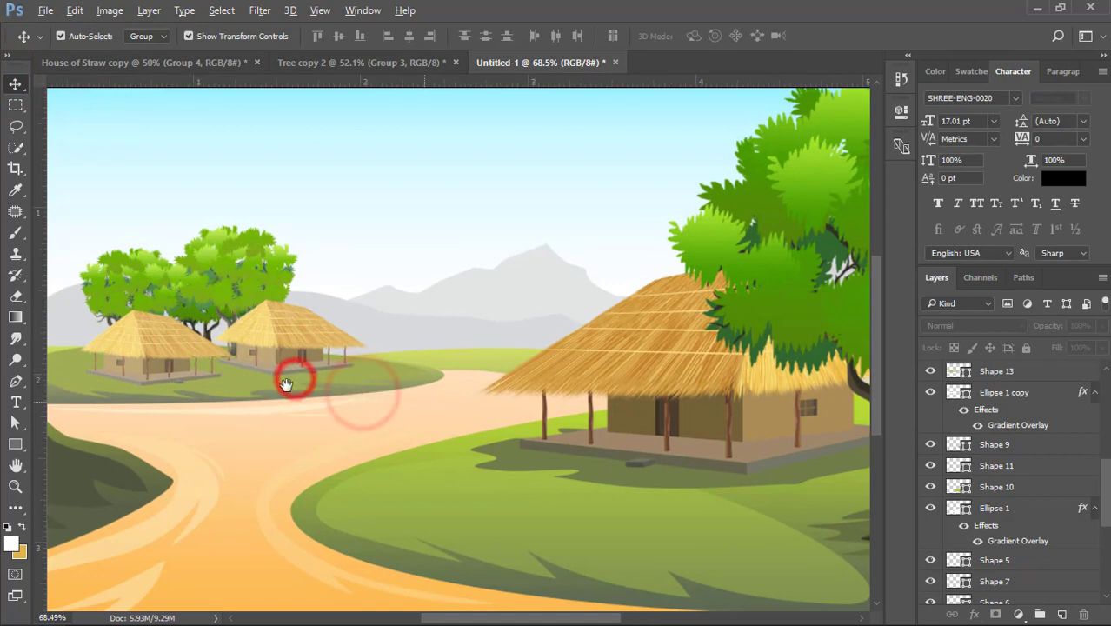
pyautogui.moveTo(287, 358); pyautogui.dragTo(426, 313)
pyautogui.click(258, 318)
pyautogui.click(428, 297)
pyautogui.moveTo(427, 357); pyautogui.dragTo(426, 355)
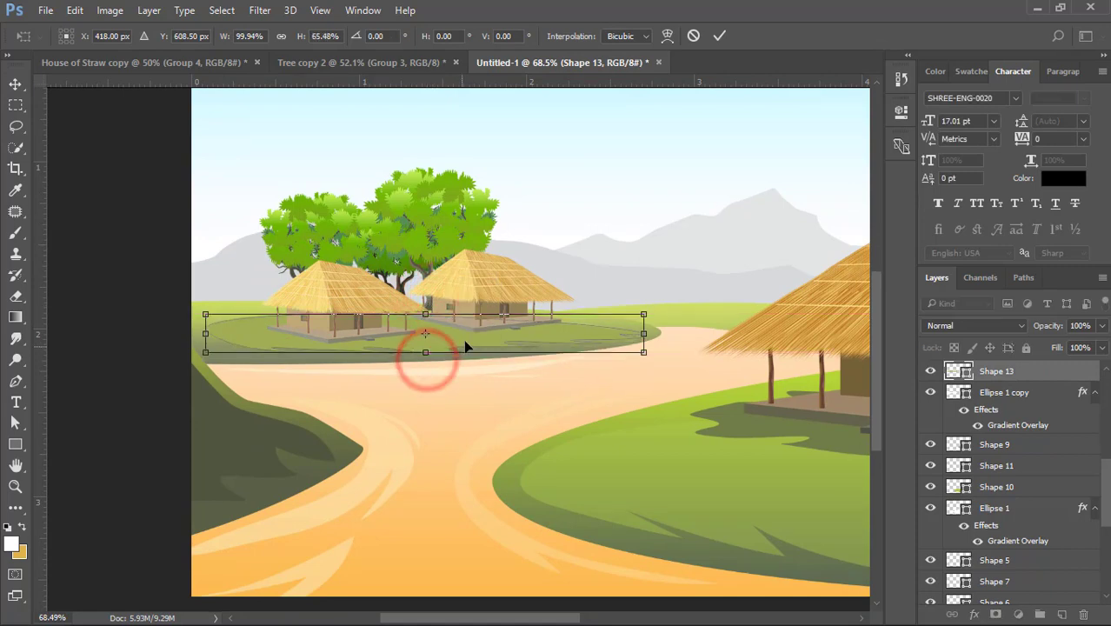
pyautogui.doubleClick(463, 340)
pyautogui.click(459, 390)
pyautogui.scroll(-2, 407, 422)
pyautogui.scroll(-1, 407, 422)
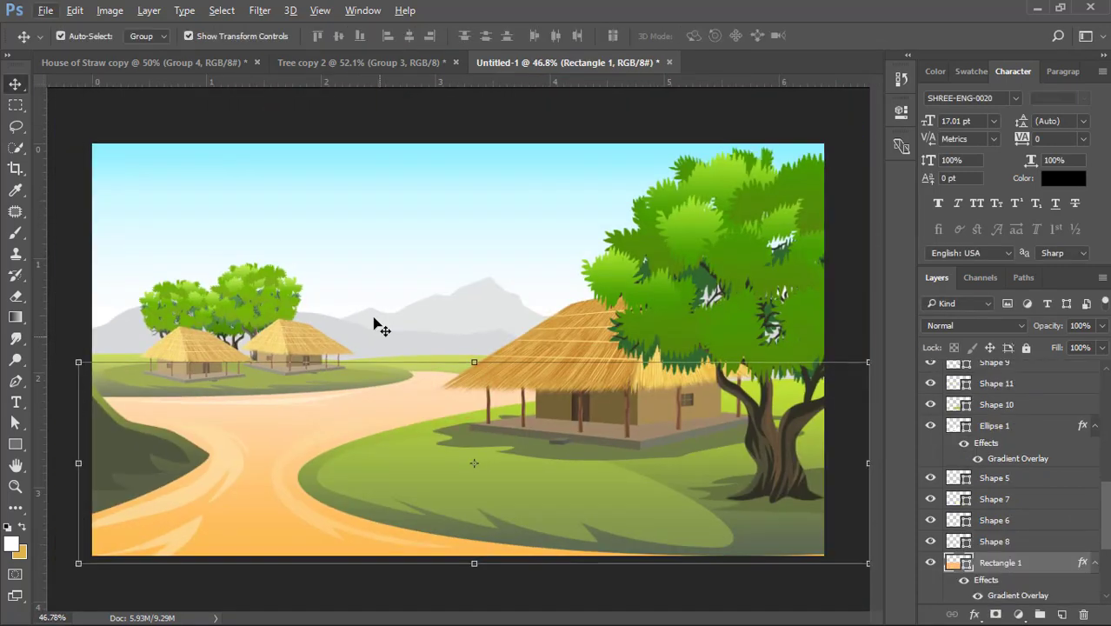
pyautogui.hotkey('ctrl', 'alt', 'z')
pyautogui.click(324, 128)
# - Extend the distant hill highlight's outer end beyond the canvas and adjust its upper curve, making it about 875 by 99 px
pyautogui.scroll(7, 93, 391)
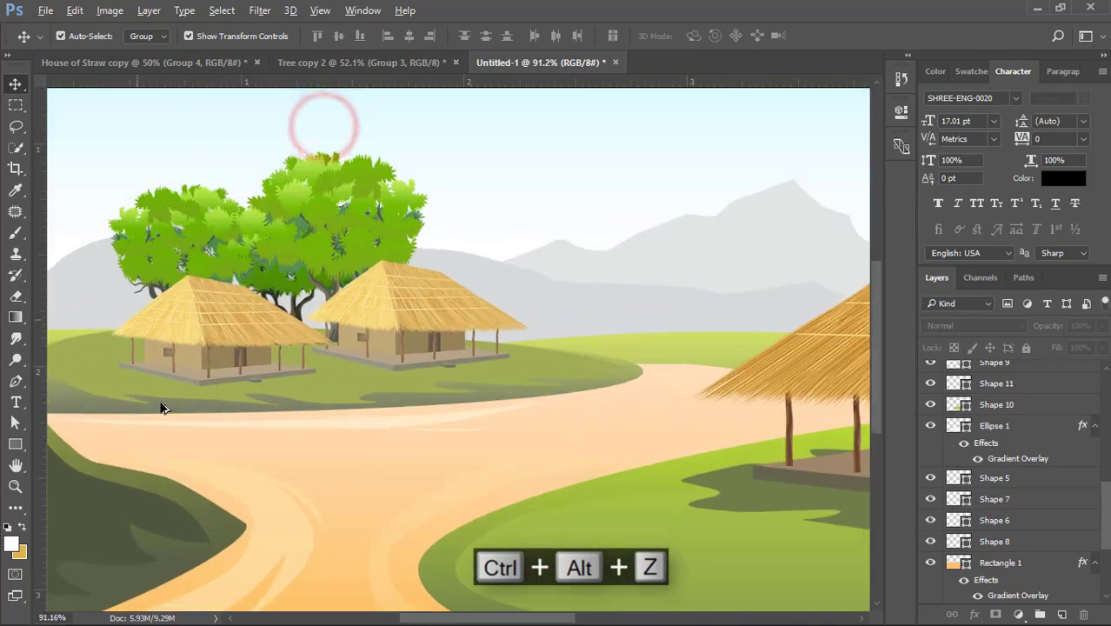
pyautogui.click(333, 407)
pyautogui.moveTo(269, 395); pyautogui.dragTo(422, 393)
pyautogui.click(254, 383)
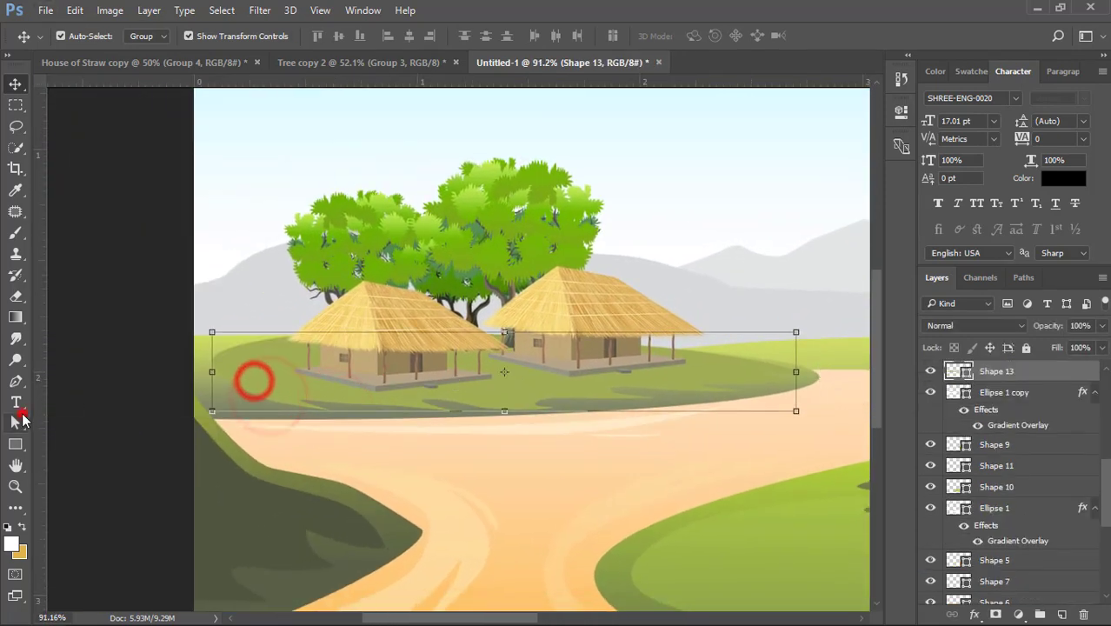
pyautogui.click(16, 422)
pyautogui.click(216, 361)
pyautogui.moveTo(215, 360); pyautogui.dragTo(148, 375)
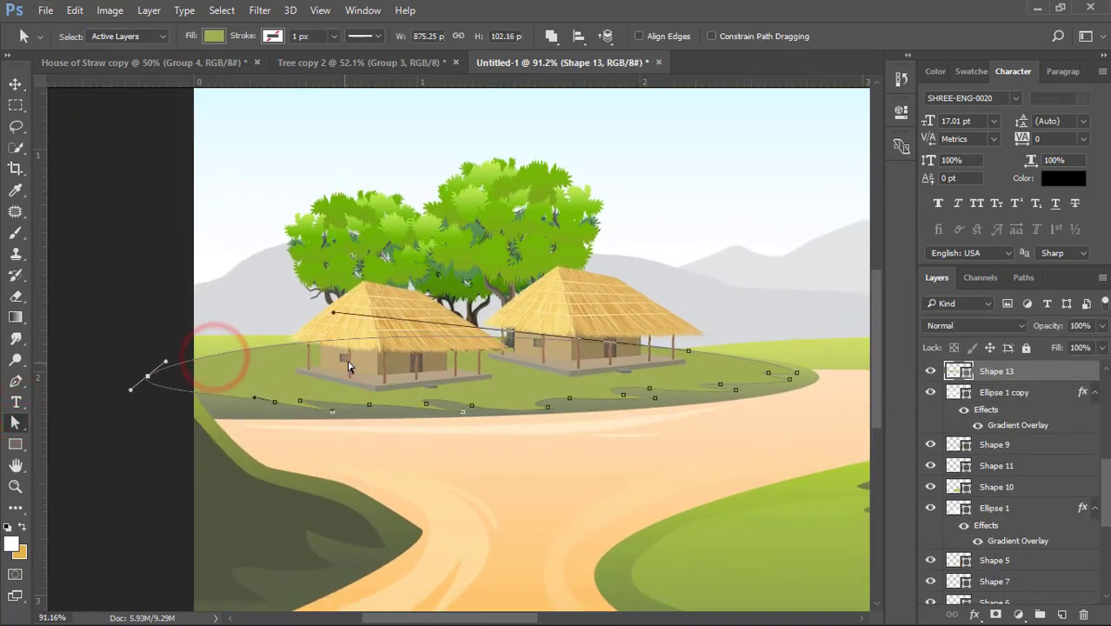
pyautogui.moveTo(332, 315); pyautogui.dragTo(323, 318)
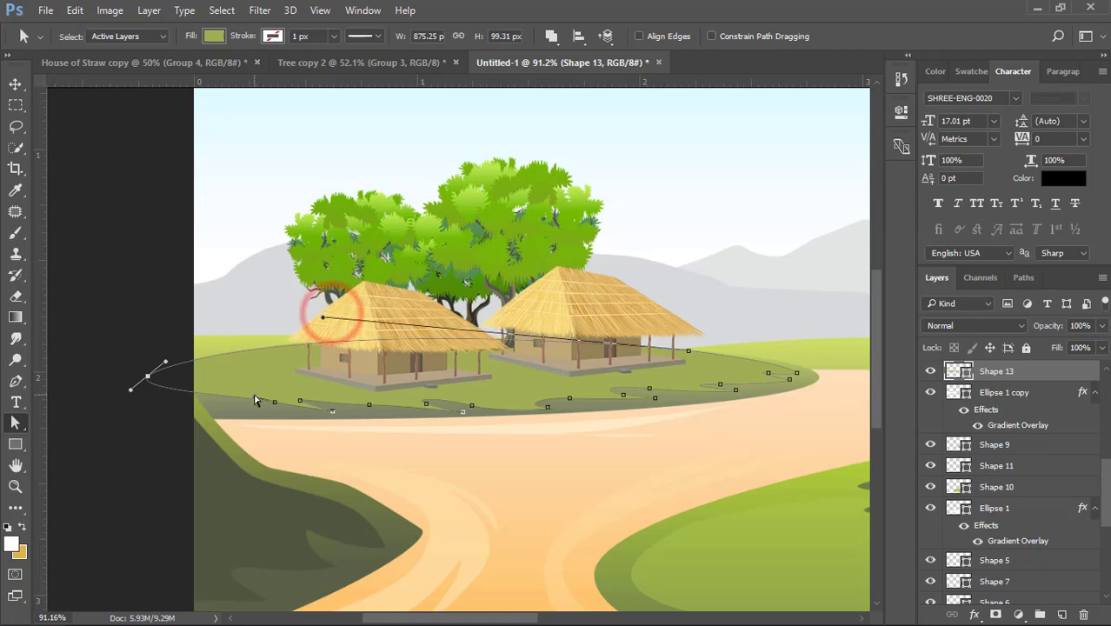
pyautogui.press('v')
pyautogui.hotkey('ctrl', '0')
# - Nudge the distant hill's highlight slightly upward in three small moves
pyautogui.click(247, 383)
pyautogui.scroll(8, 242, 385)
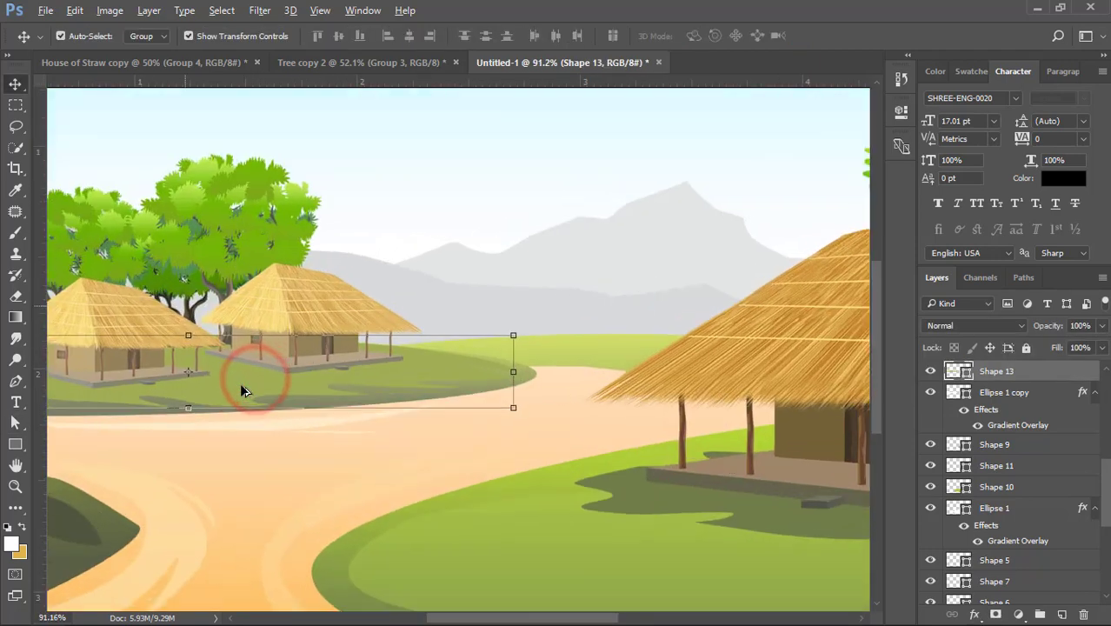
pyautogui.moveTo(285, 379); pyautogui.dragTo(465, 368)
pyautogui.click(432, 369)
pyautogui.press('Up')
pyautogui.press('Up')
pyautogui.press('Up')
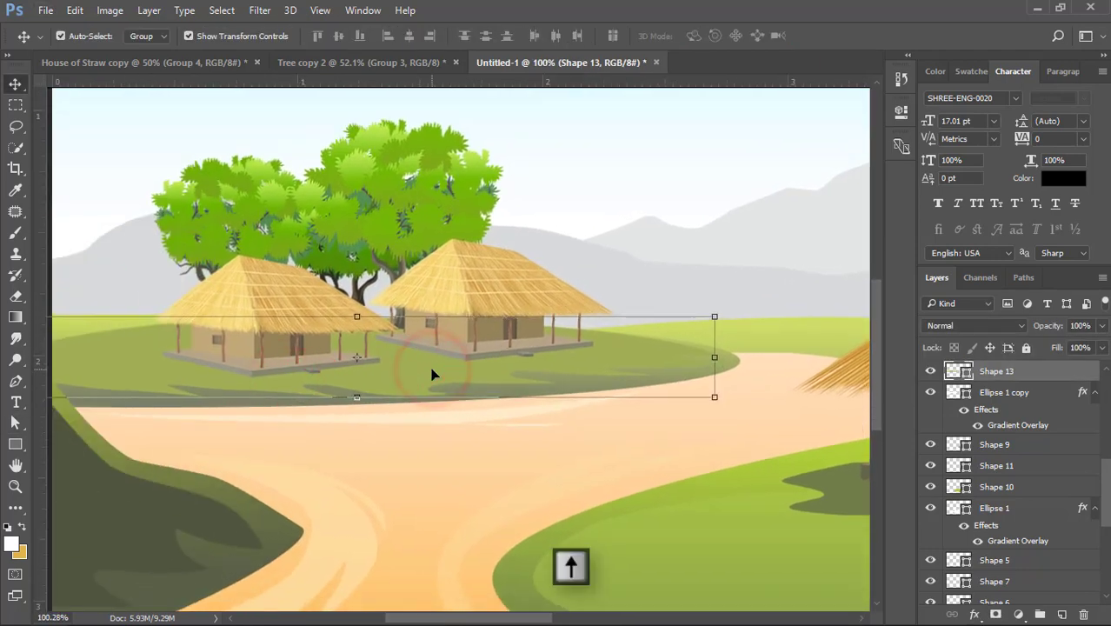
# - Reshape the outer end of the distant hill's highlight beyond the canvas and its upper curve, making it about 885 by 91 px
pyautogui.click(141, 366)
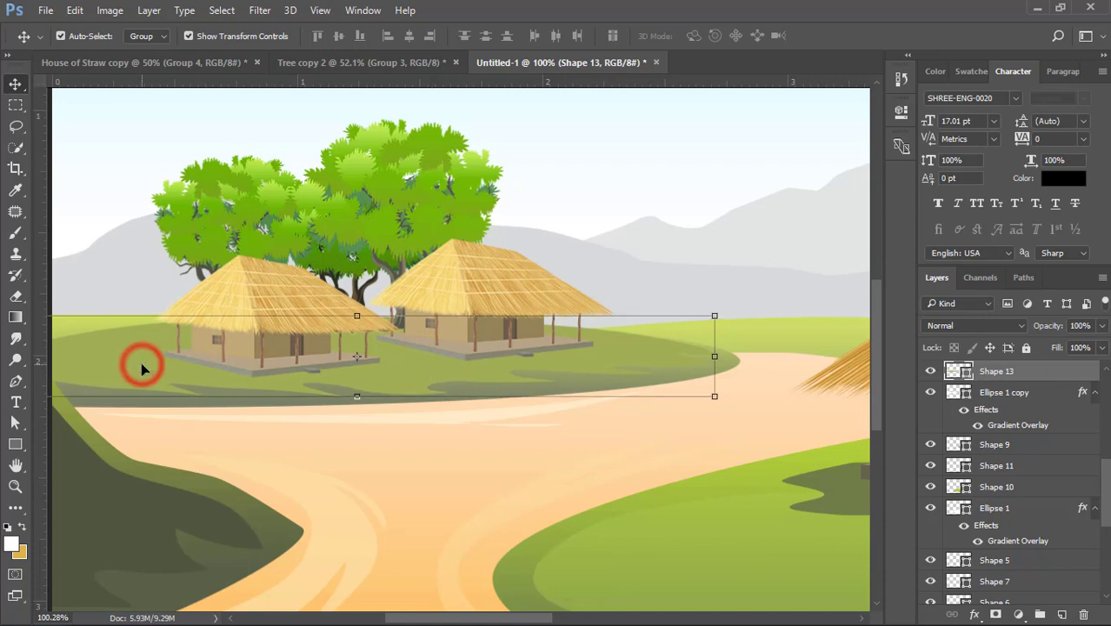
pyautogui.moveTo(175, 354); pyautogui.dragTo(292, 355)
pyautogui.click(15, 423)
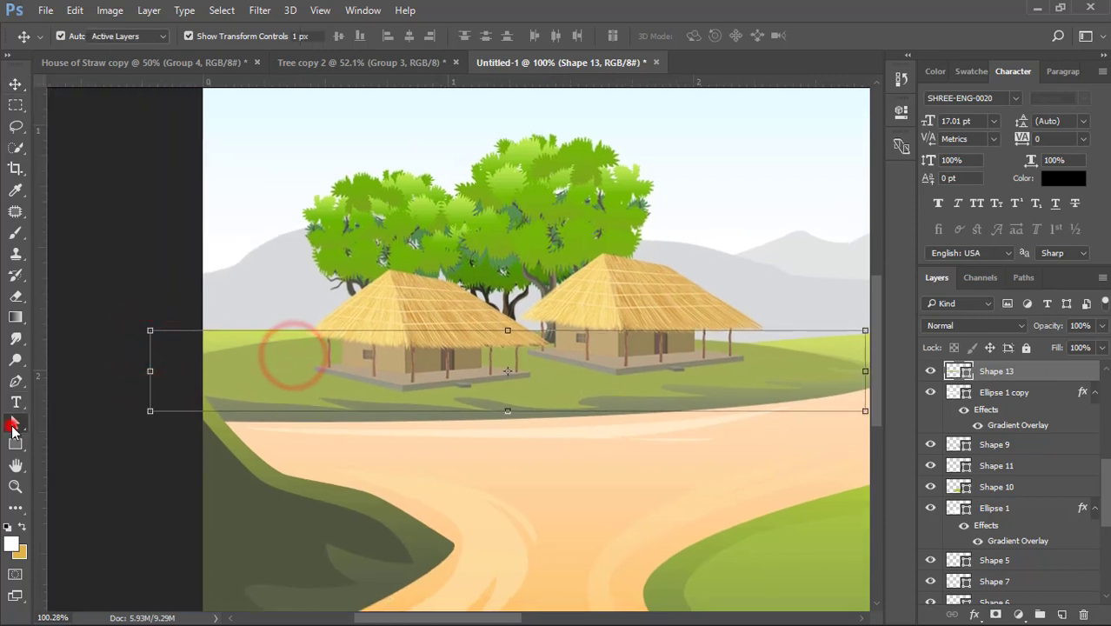
pyautogui.click(190, 362)
pyautogui.moveTo(173, 360); pyautogui.dragTo(108, 321)
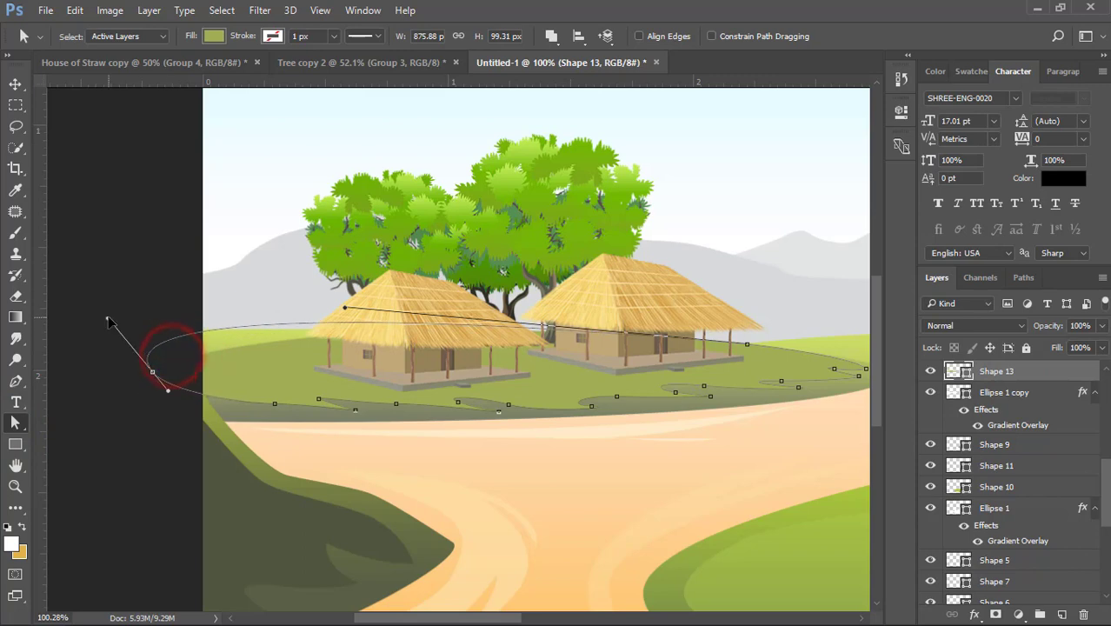
pyautogui.moveTo(343, 311); pyautogui.dragTo(306, 340)
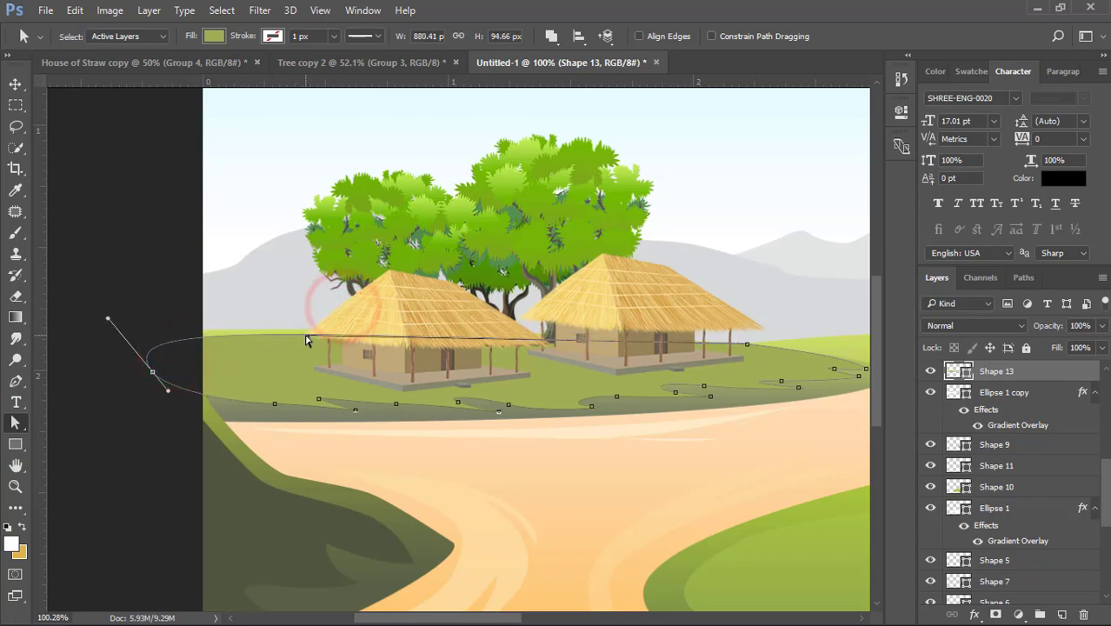
pyautogui.click(20, 83)
pyautogui.click(87, 154)
pyautogui.hotkey('ctrl', '0')
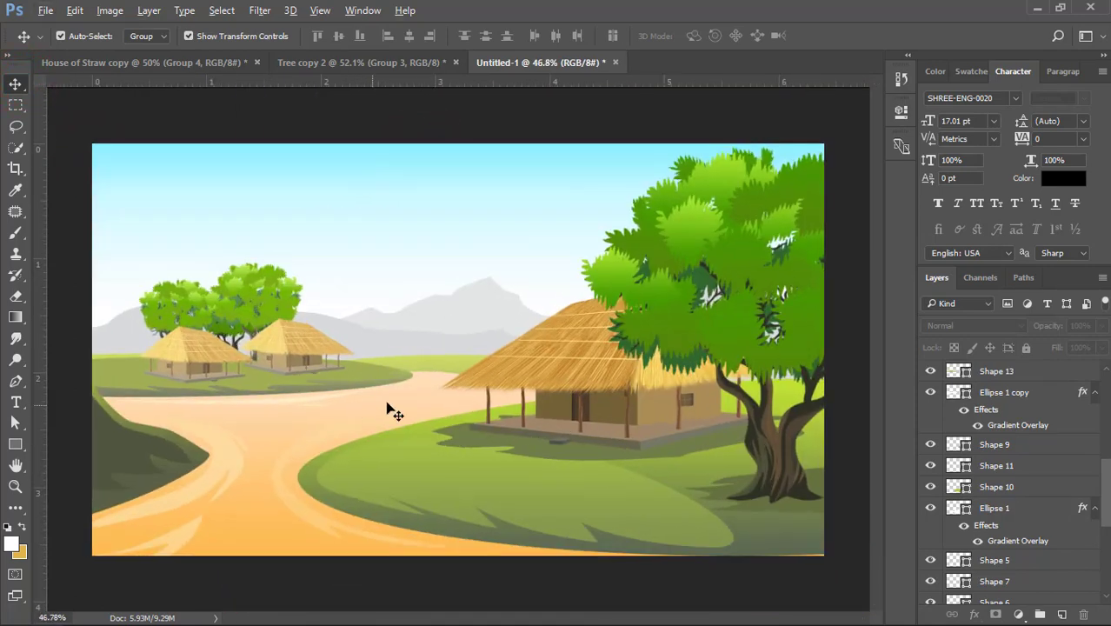
# - Draw a closed highlight shape with the Pen tool on the far hill below the mountains, with a jagged lower edge, about 357 by 40 px
pyautogui.click(444, 364)
pyautogui.click(16, 381)
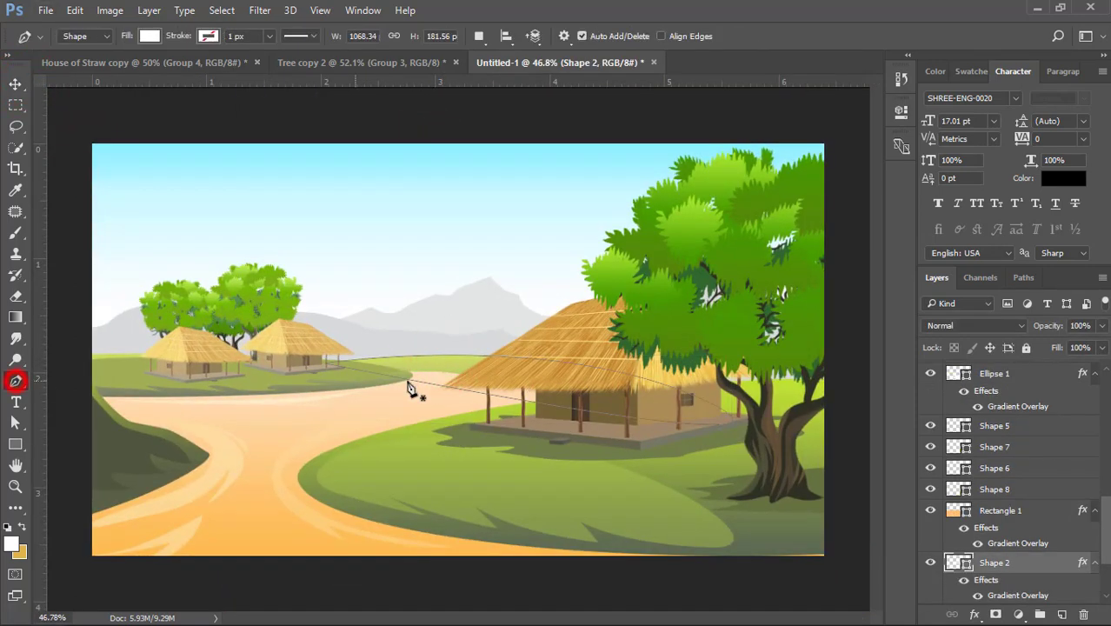
pyautogui.scroll(3, 416, 383)
pyautogui.click(399, 351)
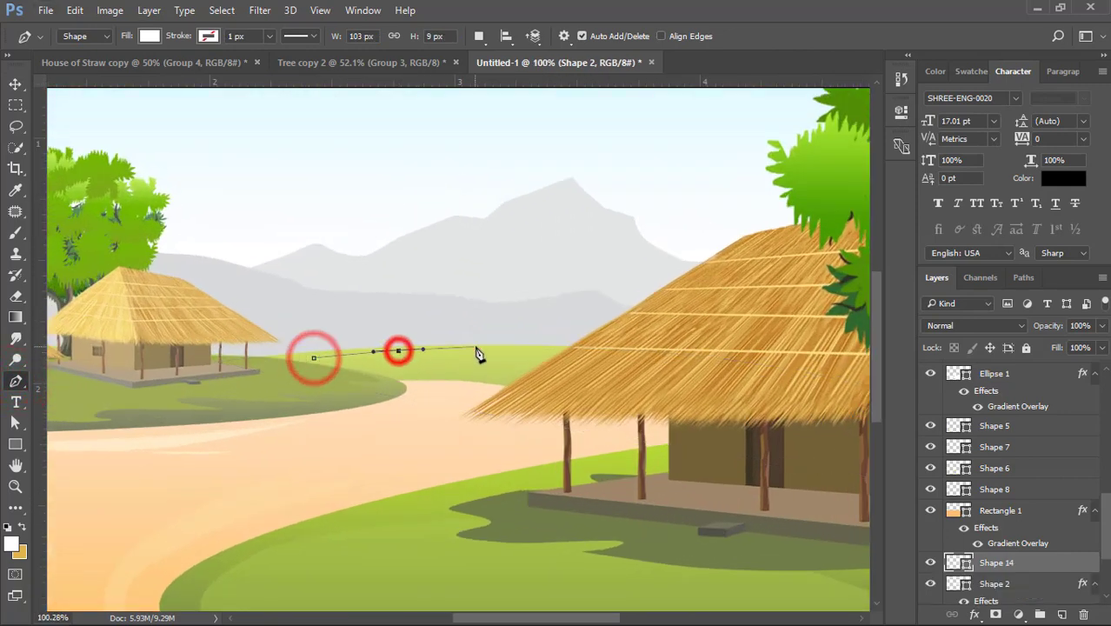
pyautogui.click(484, 347)
pyautogui.click(556, 350)
pyautogui.click(605, 358)
pyautogui.click(515, 375)
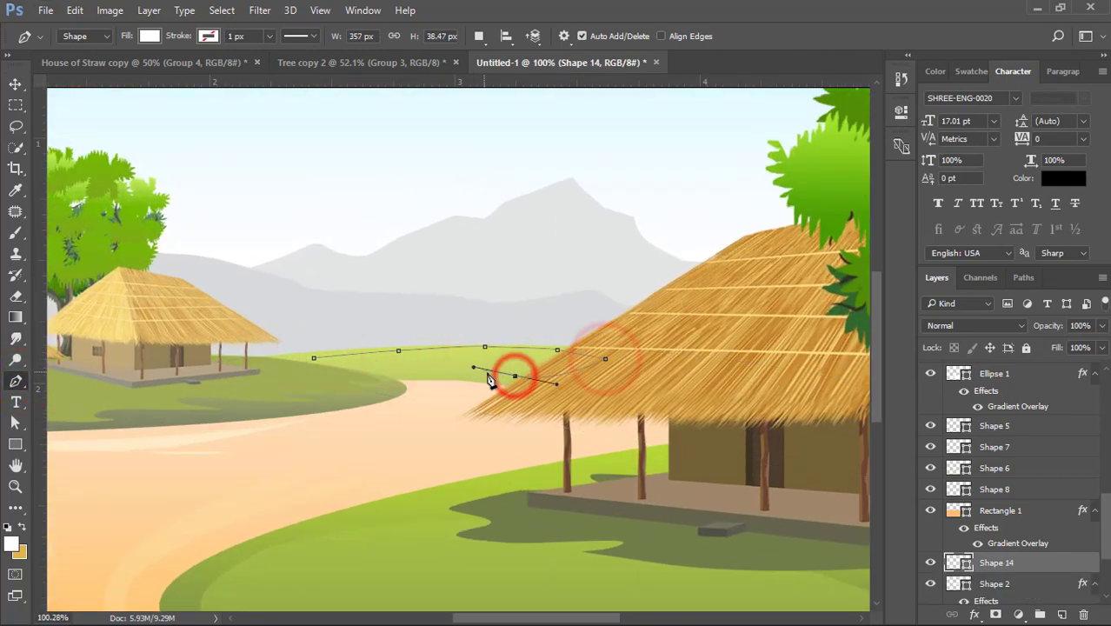
pyautogui.click(493, 373)
pyautogui.click(468, 373)
pyautogui.click(438, 372)
pyautogui.click(424, 373)
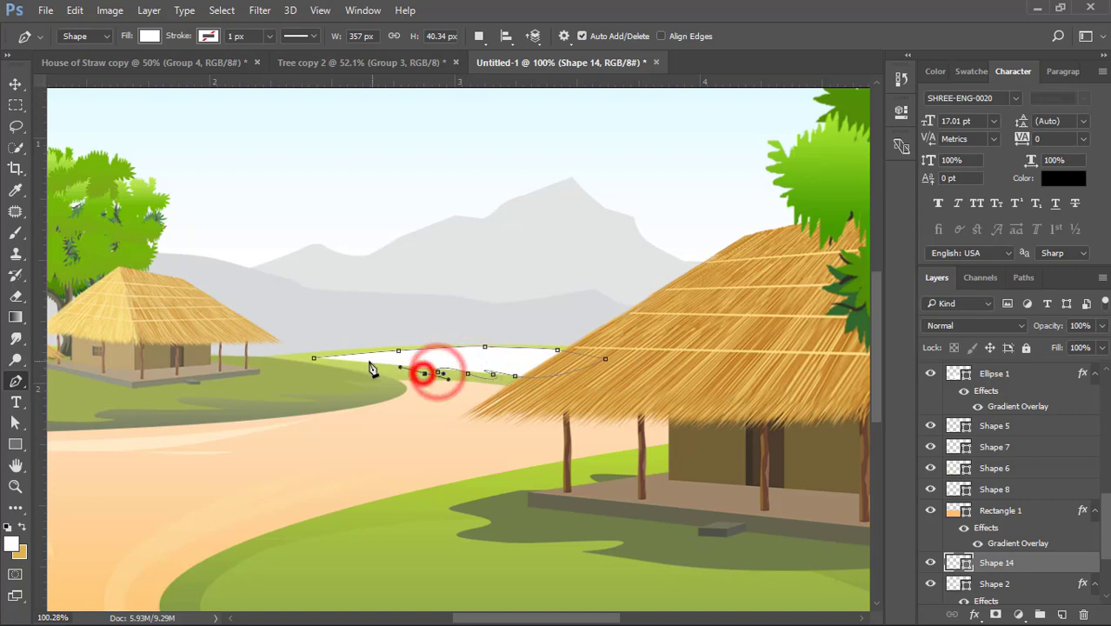
pyautogui.click(369, 361)
pyautogui.click(381, 371)
pyautogui.click(314, 357)
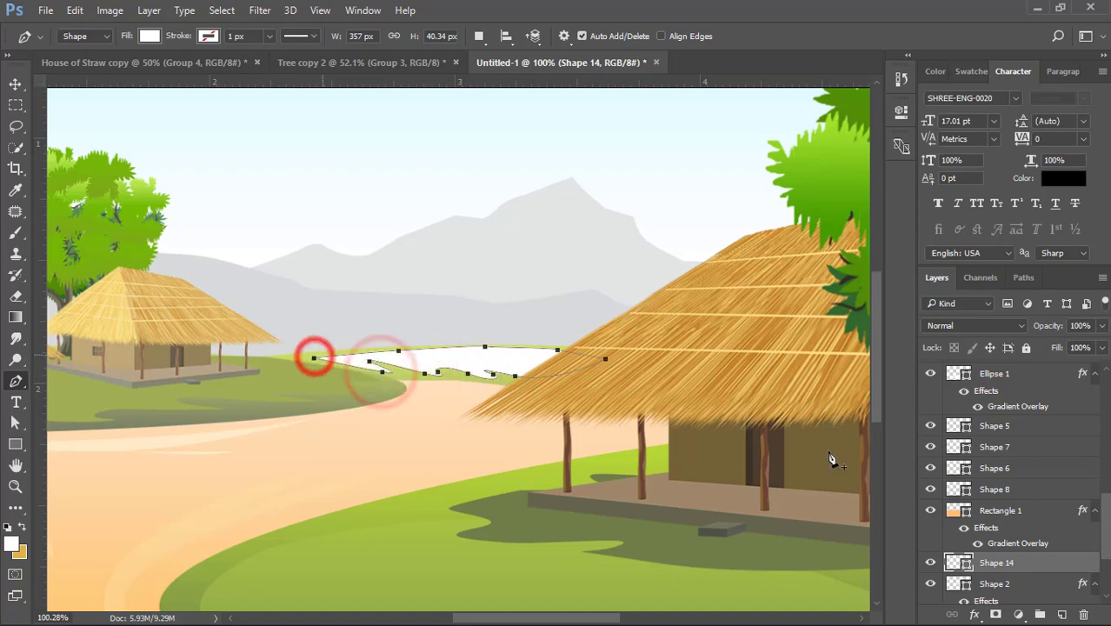
# - Recolor the far hill's jagged highlight to a light yellow-green and reduce its opacity to 65%
pyautogui.doubleClick(958, 563)
pyautogui.click(301, 356)
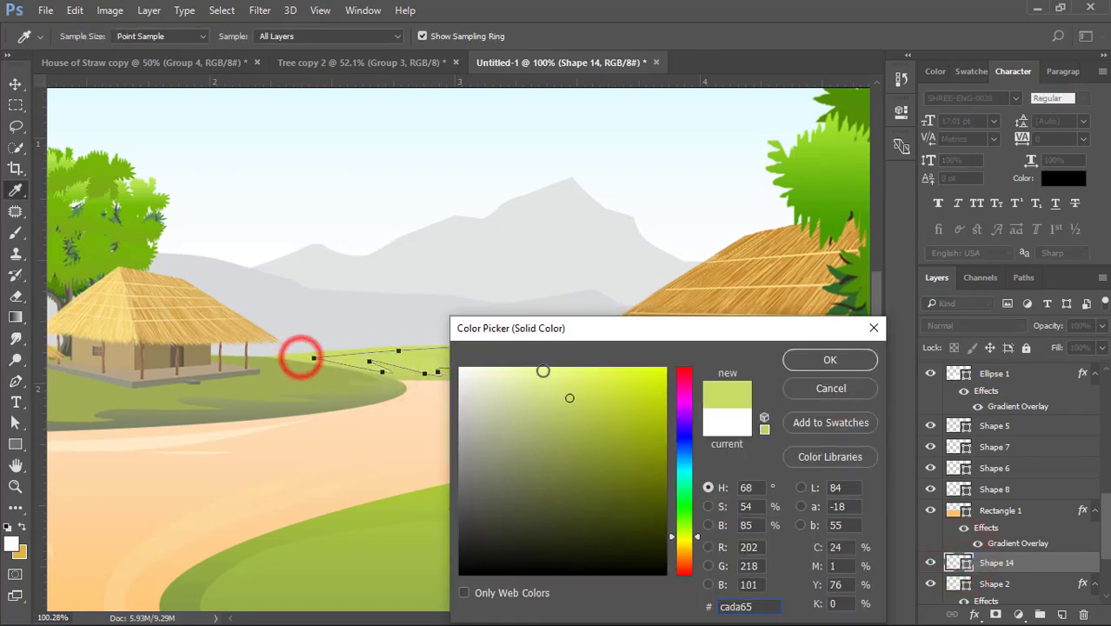
pyautogui.click(543, 369)
pyautogui.click(800, 359)
pyautogui.click(1043, 324)
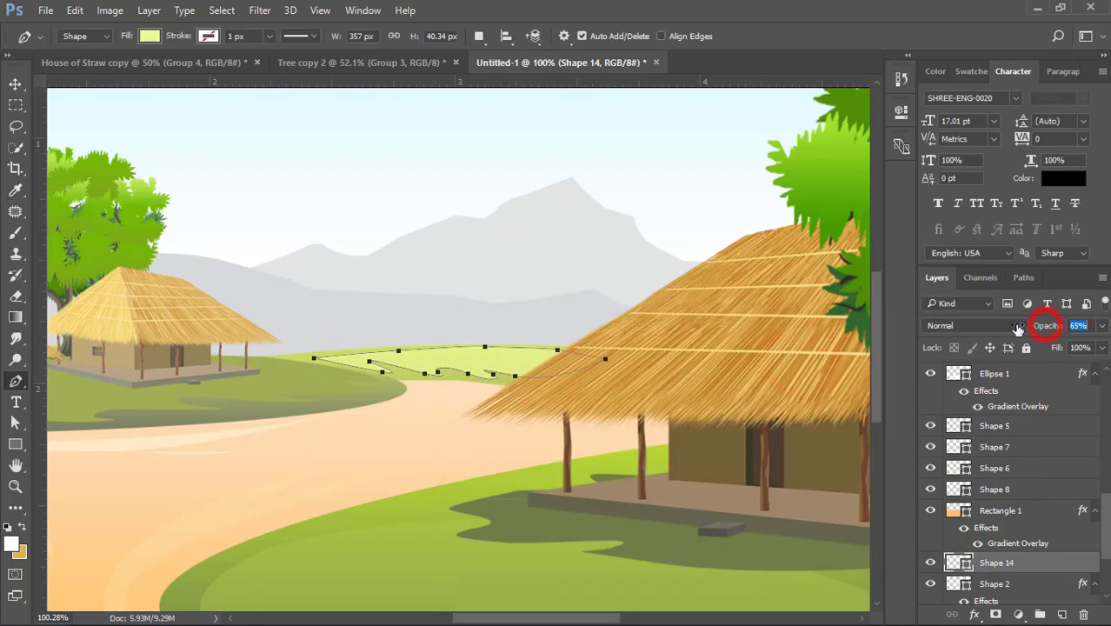
pyautogui.click(15, 83)
pyautogui.click(287, 475)
pyautogui.scroll(-6, 425, 432)
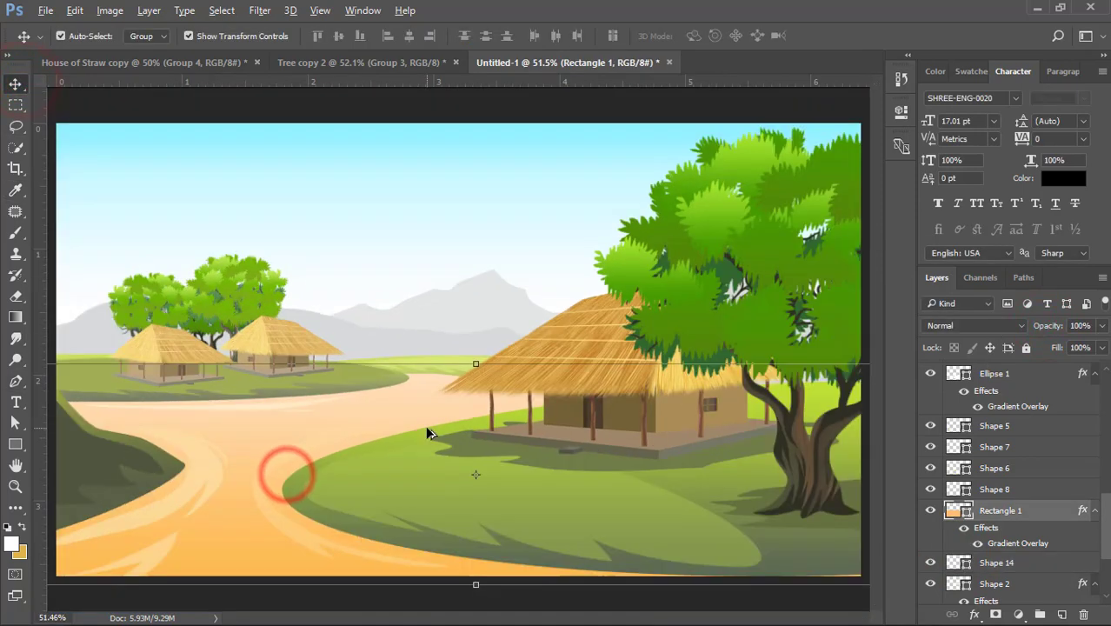
# - Draw a white custom-shape cloud about 223 by 135 px in the sky above the mountains, layered directly over the sky background
pyautogui.click(465, 155)
pyautogui.click(441, 252)
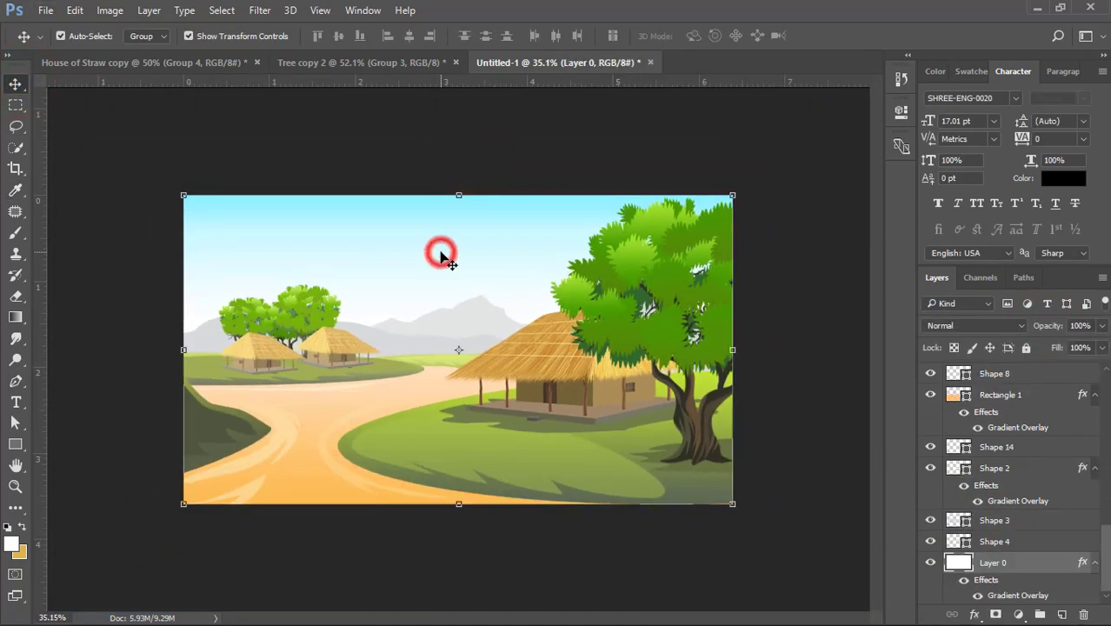
pyautogui.click(450, 140)
pyautogui.scroll(2, 308, 222)
pyautogui.click(309, 219)
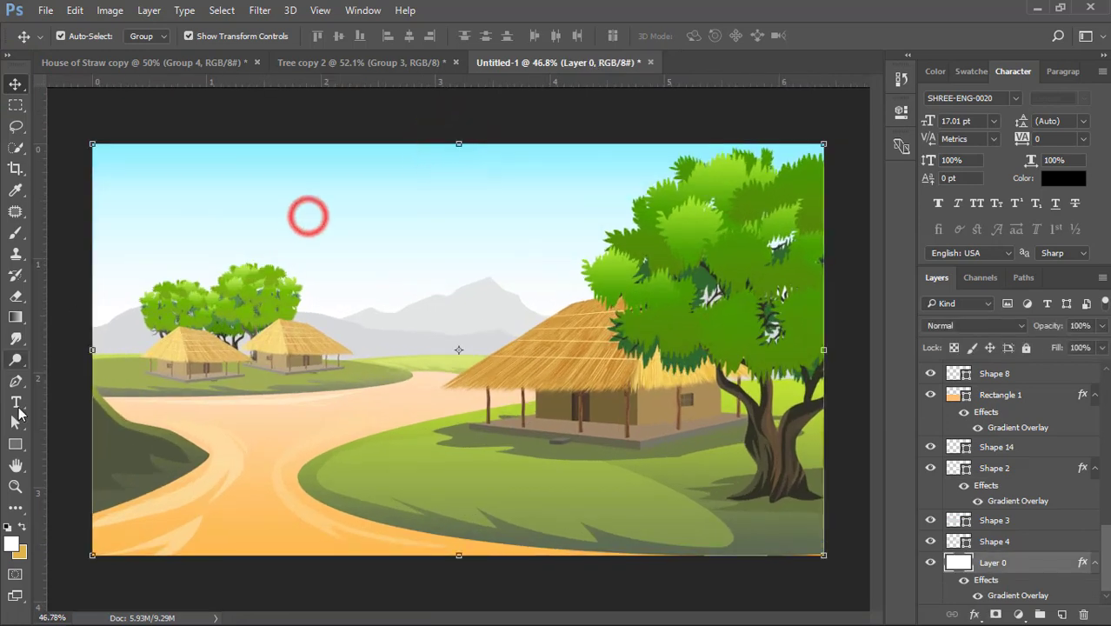
pyautogui.rightClick(15, 446)
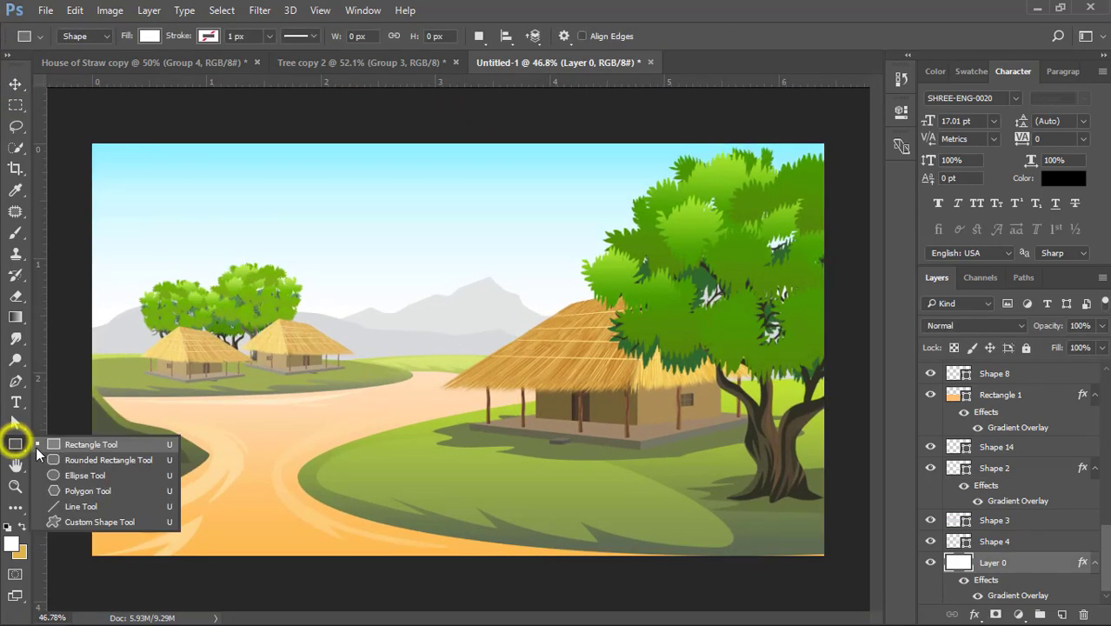
pyautogui.click(68, 520)
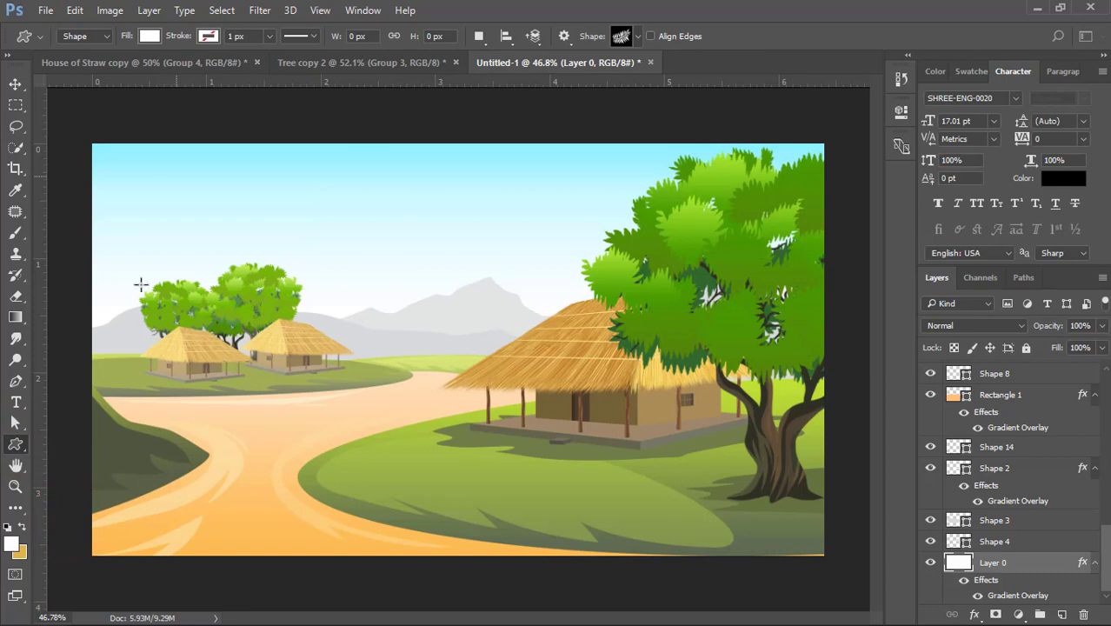
pyautogui.click(636, 37)
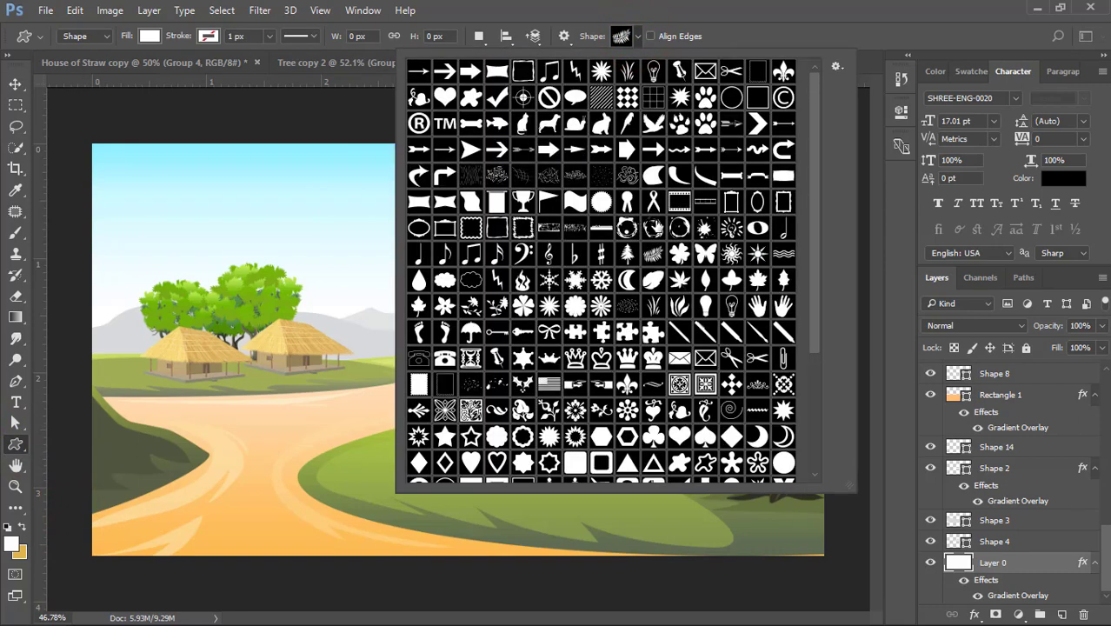
pyautogui.scroll(-4, 571, 344)
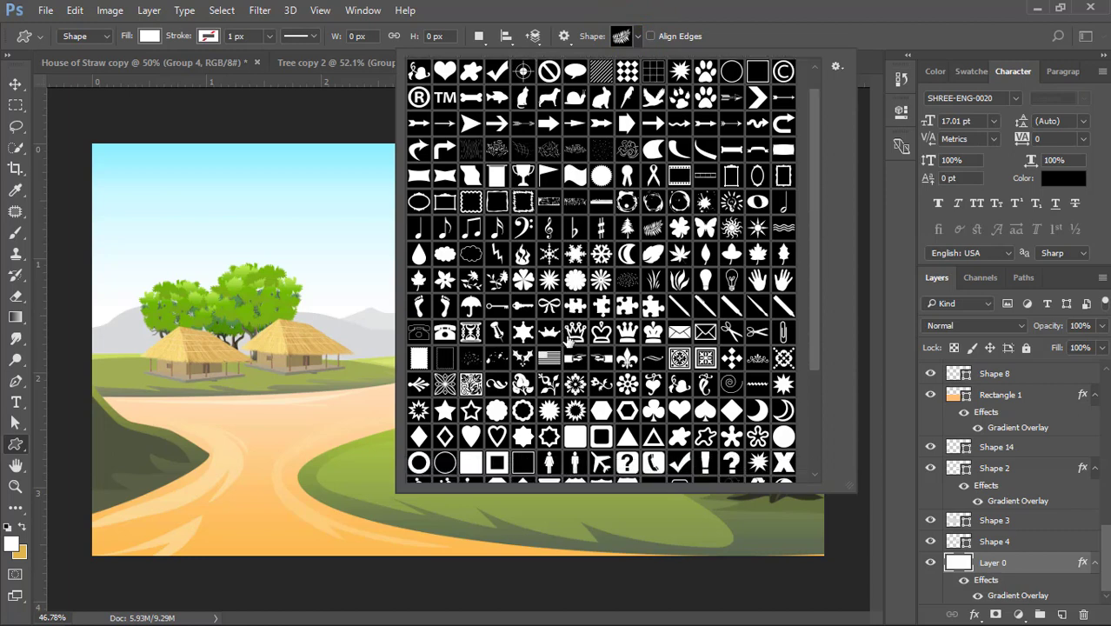
pyautogui.scroll(-3, 574, 344)
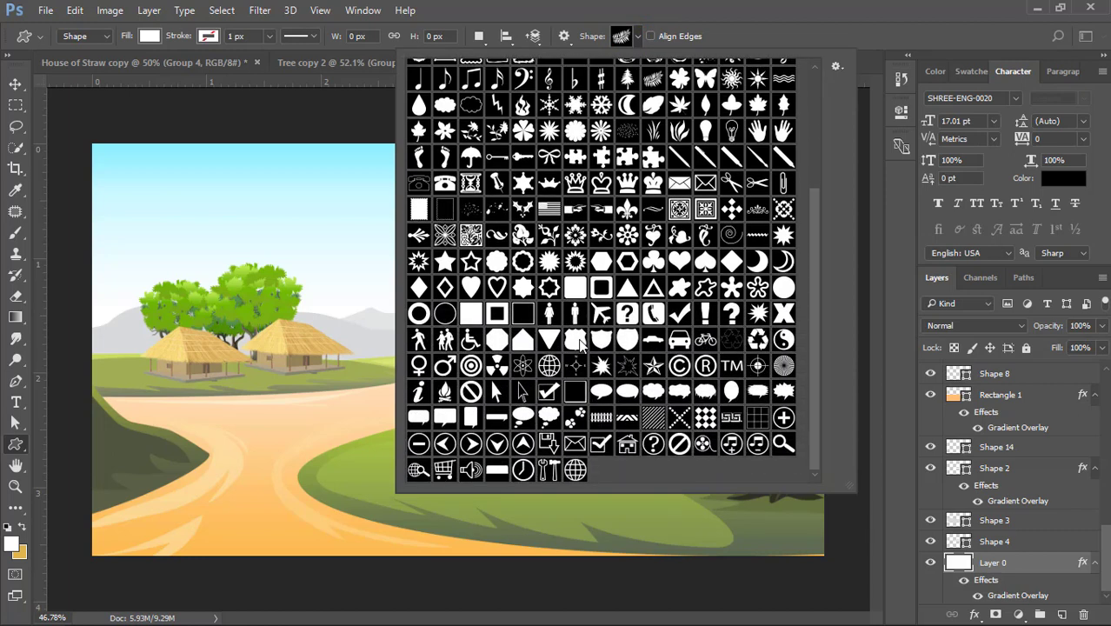
pyautogui.scroll(5, 580, 344)
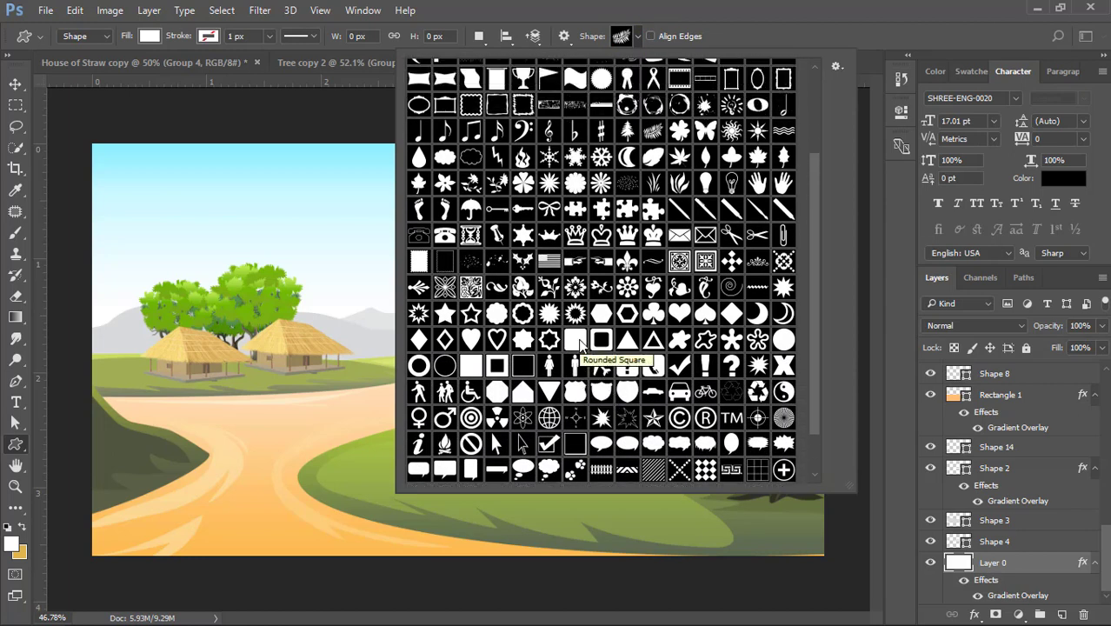
pyautogui.scroll(2, 580, 344)
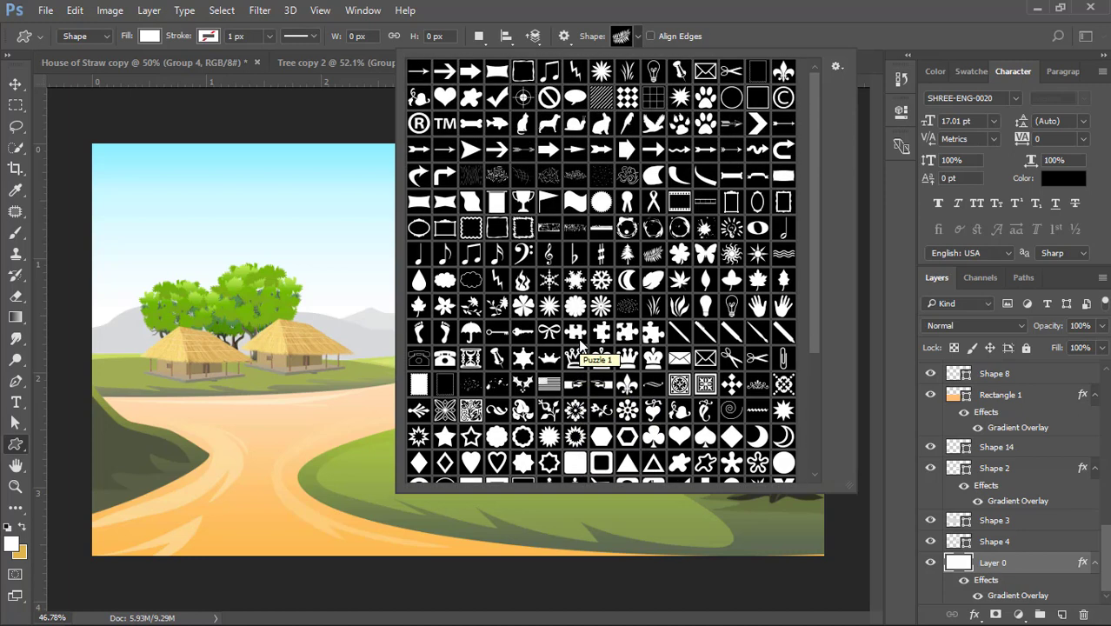
pyautogui.click(443, 278)
pyautogui.moveTo(390, 192); pyautogui.dragTo(474, 244)
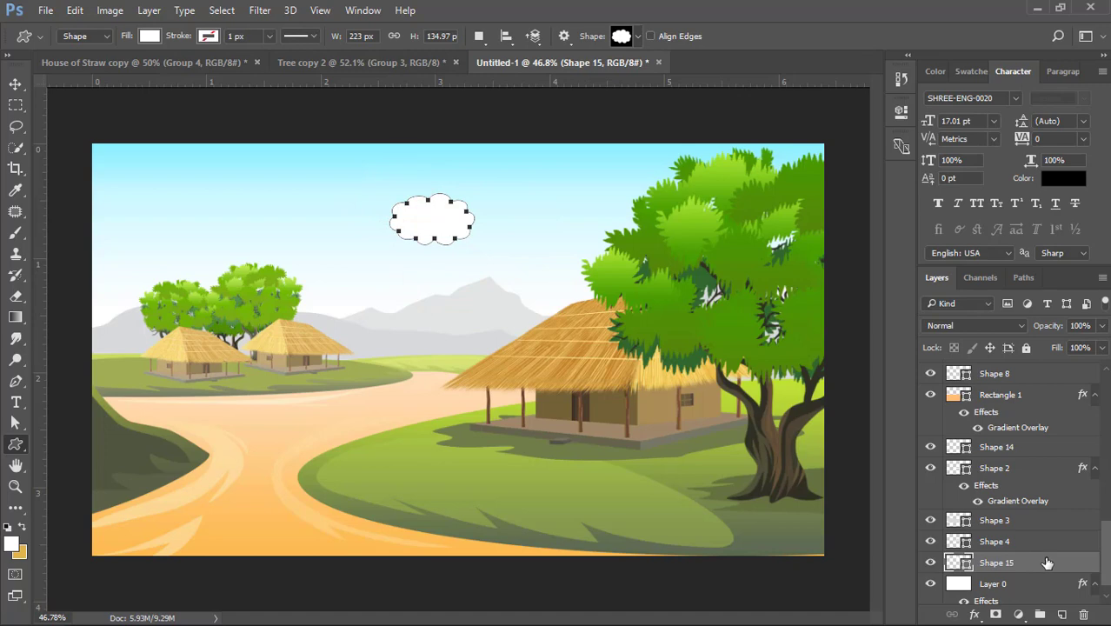
# - Add a Gradient Overlay layer style to the cloud shape
pyautogui.click(1048, 563)
pyautogui.click(14, 83)
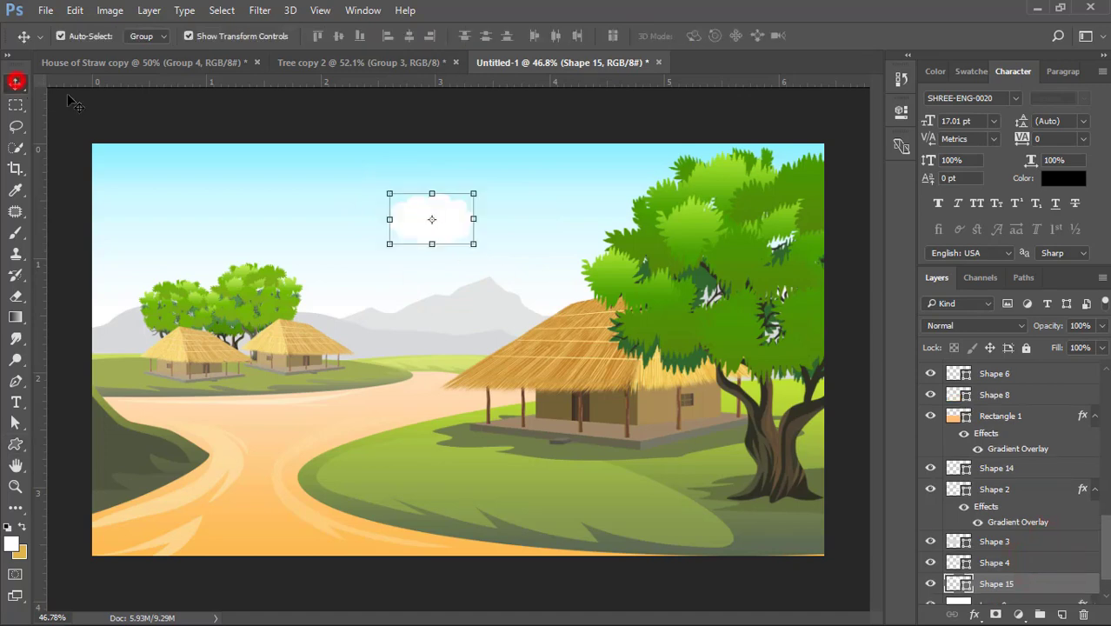
pyautogui.click(100, 95)
pyautogui.click(424, 205)
pyautogui.click(1068, 583)
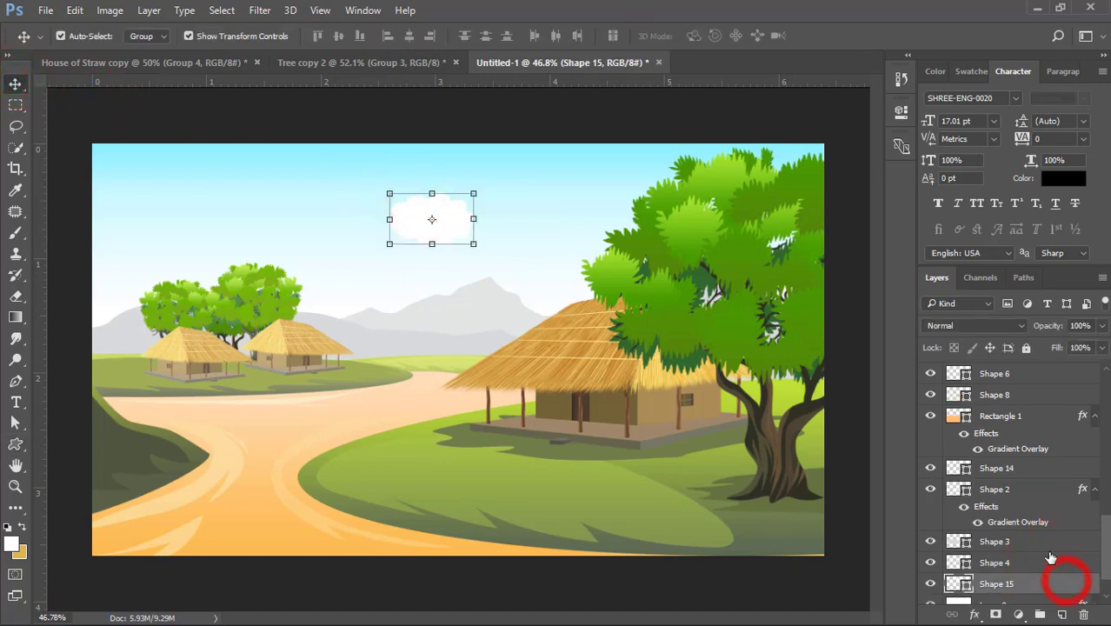
pyautogui.doubleClick(1006, 493)
pyautogui.moveTo(404, 74); pyautogui.dragTo(828, 113)
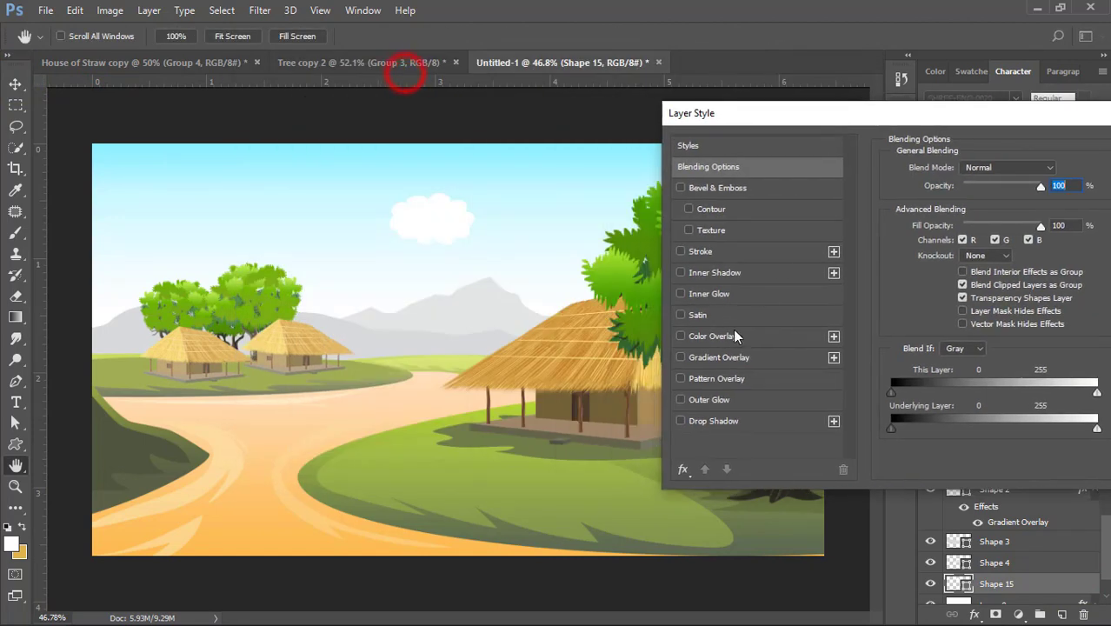
pyautogui.click(713, 354)
# - Change the end color stop of the cloud's gradient to white
pyautogui.click(956, 213)
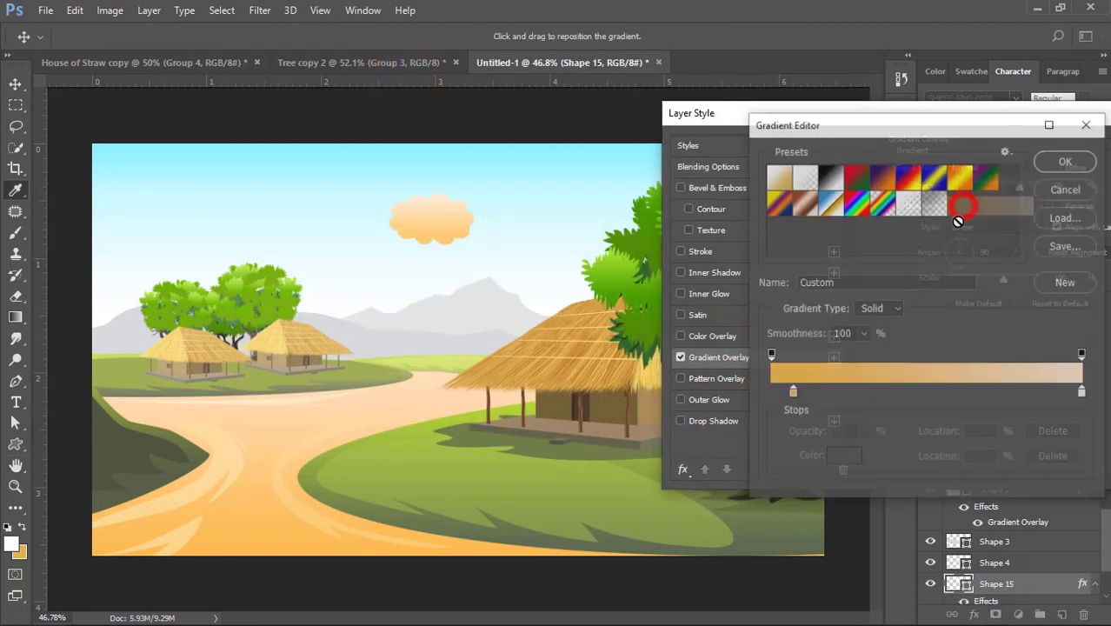
pyautogui.doubleClick(1084, 394)
pyautogui.click(680, 473)
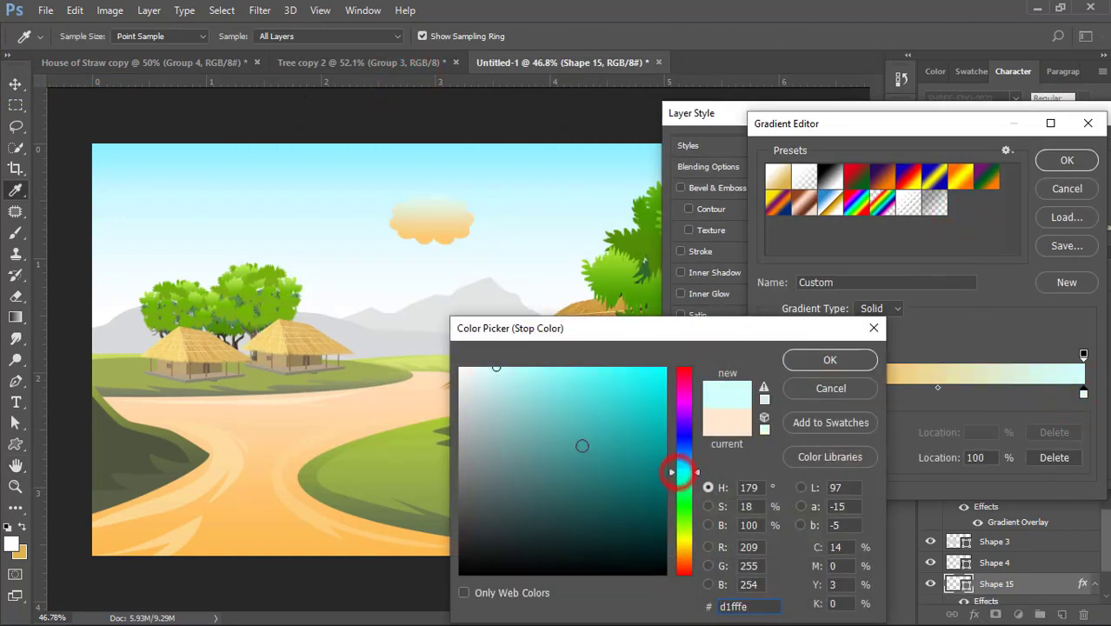
pyautogui.moveTo(499, 394); pyautogui.dragTo(427, 338)
pyautogui.click(797, 359)
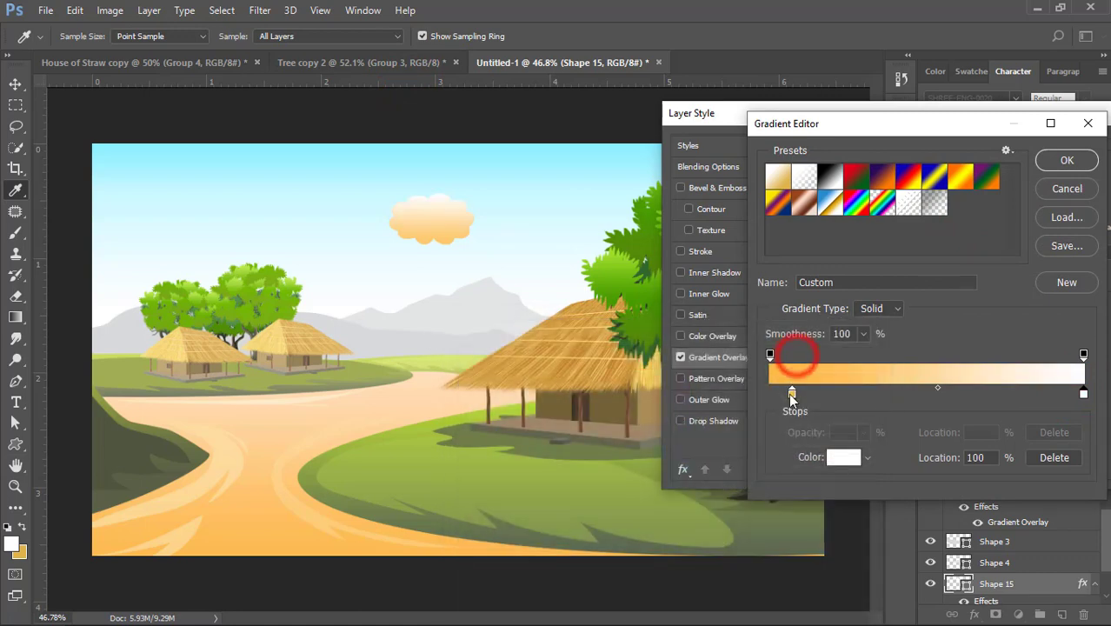
# - Set the start color stop of the cloud's gradient to pale sky blue e6fcff and apply the layer style
pyautogui.doubleClick(791, 394)
pyautogui.click(454, 265)
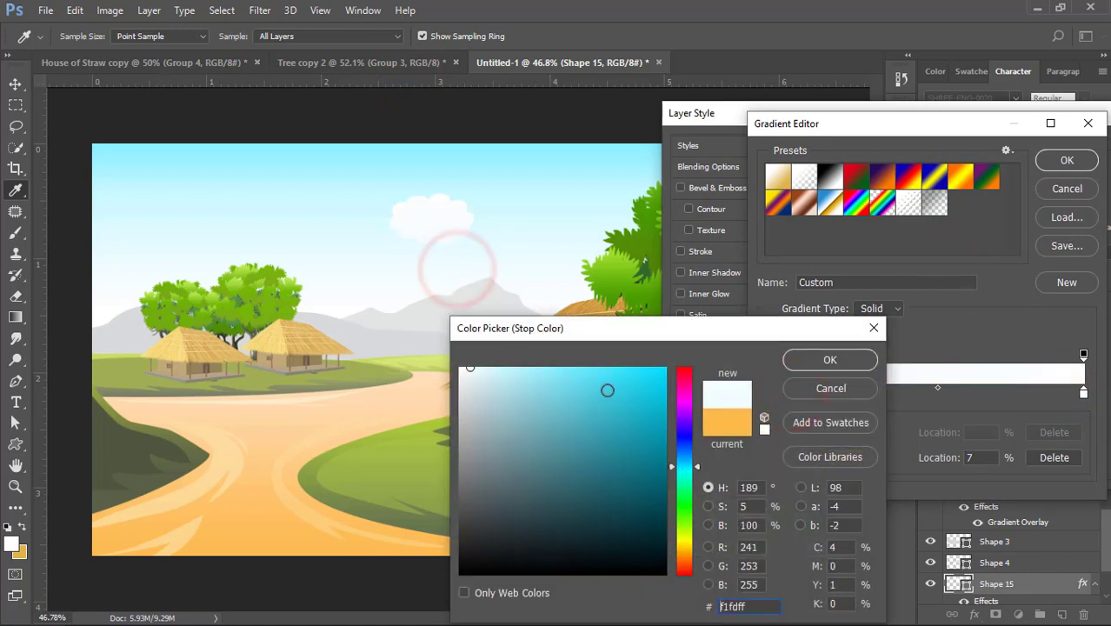
pyautogui.click(624, 375)
pyautogui.click(542, 374)
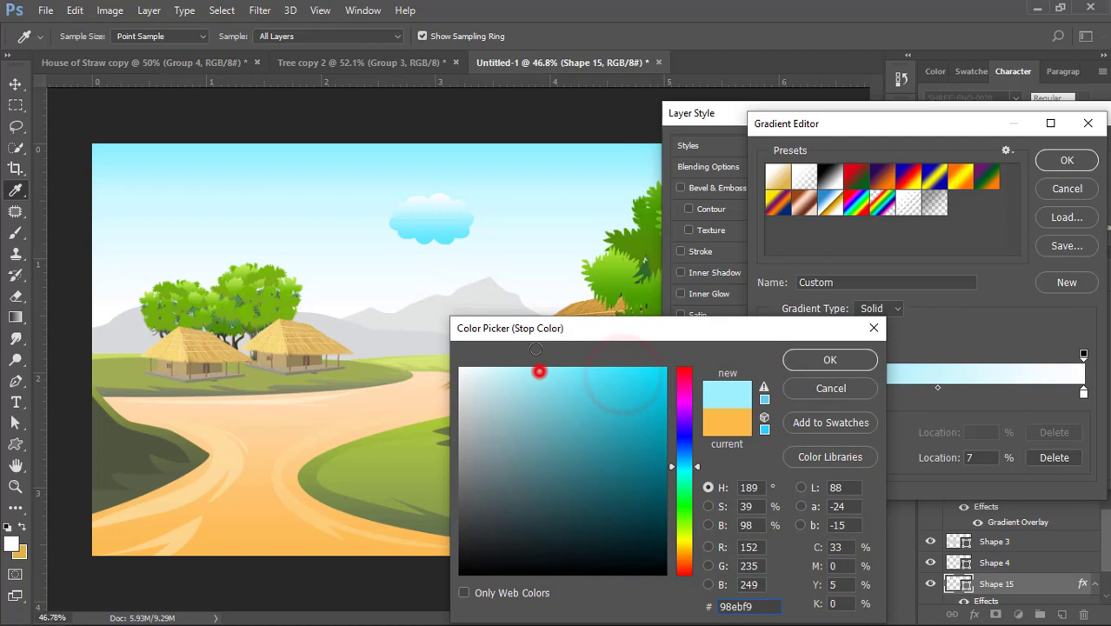
pyautogui.click(476, 233)
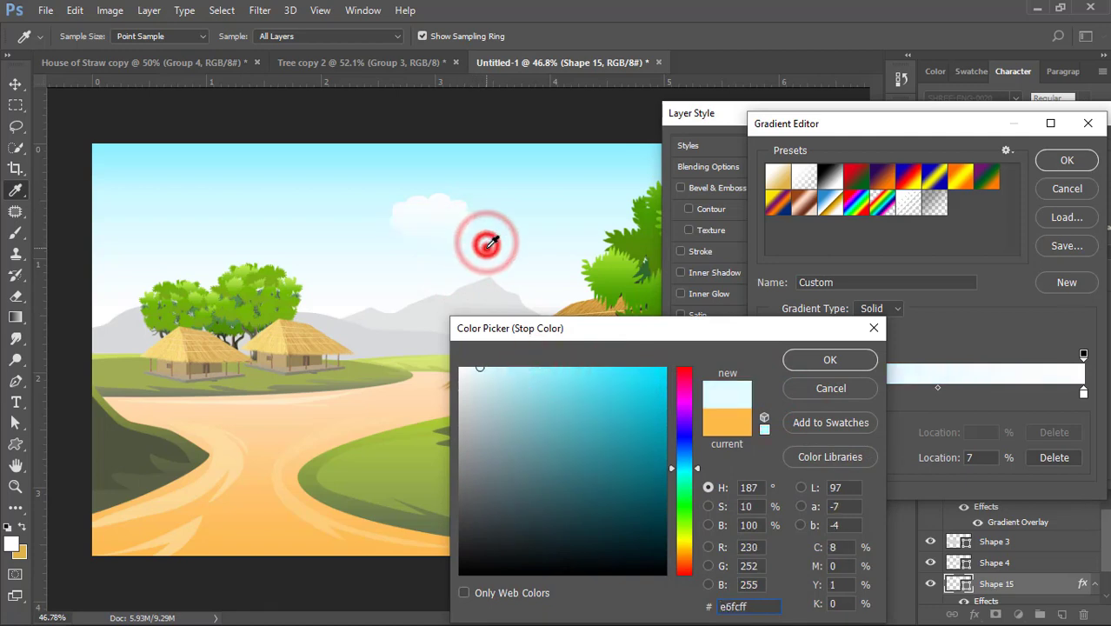
pyautogui.click(488, 244)
pyautogui.click(829, 361)
pyautogui.click(1066, 160)
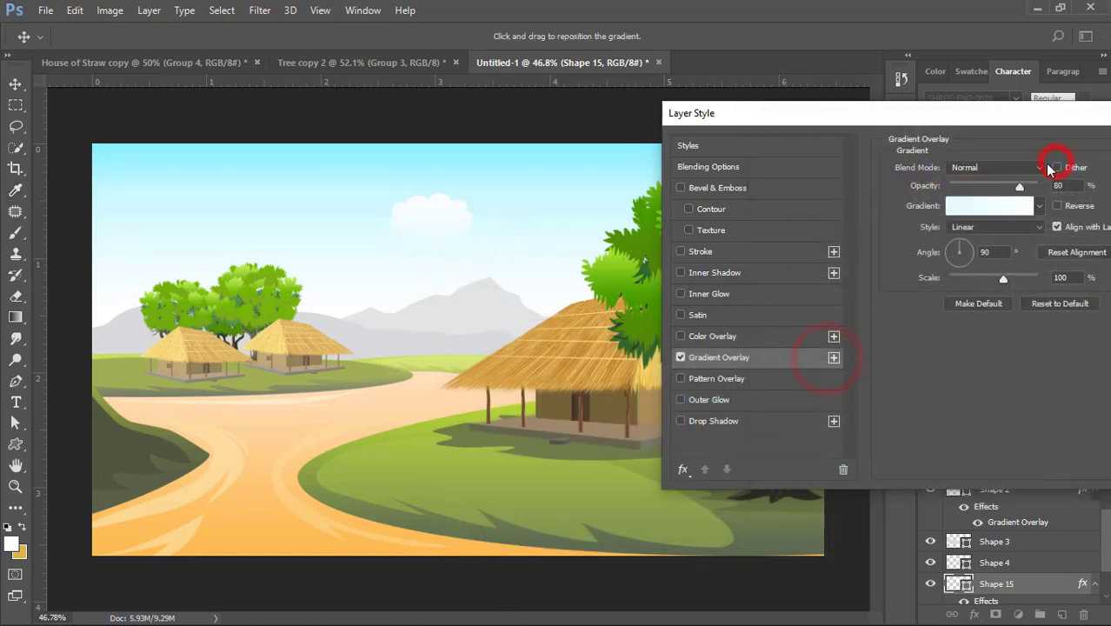
pyautogui.click(1025, 174)
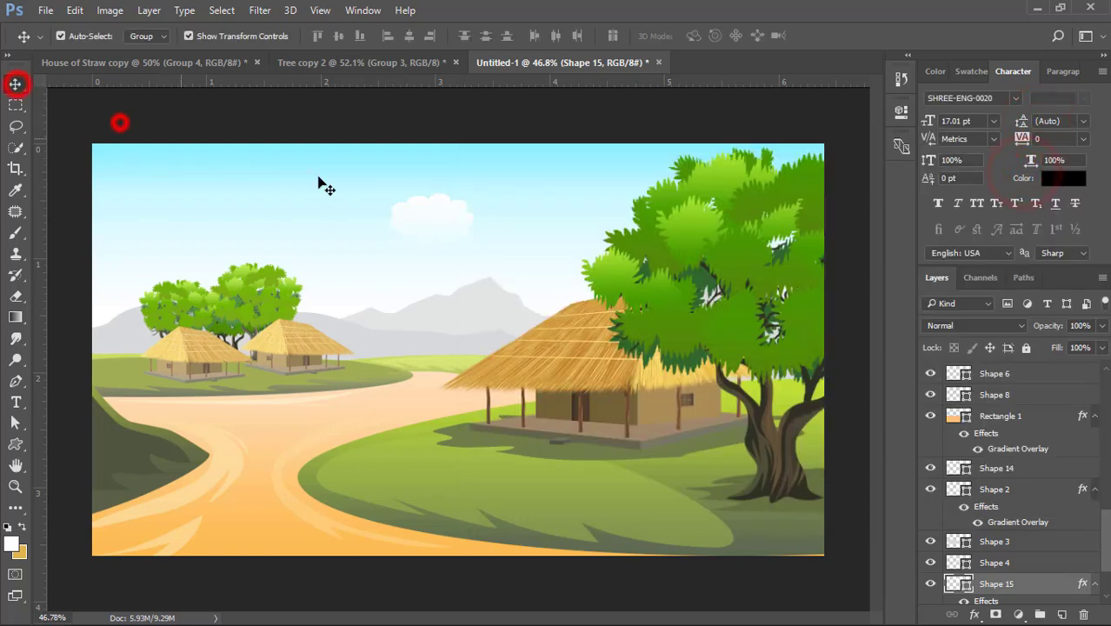
# - Duplicate the cloud, offset the copy to the left so it overlaps the original, and scale it down
pyautogui.scroll(5, 422, 209)
pyautogui.moveTo(456, 194); pyautogui.dragTo(317, 202)
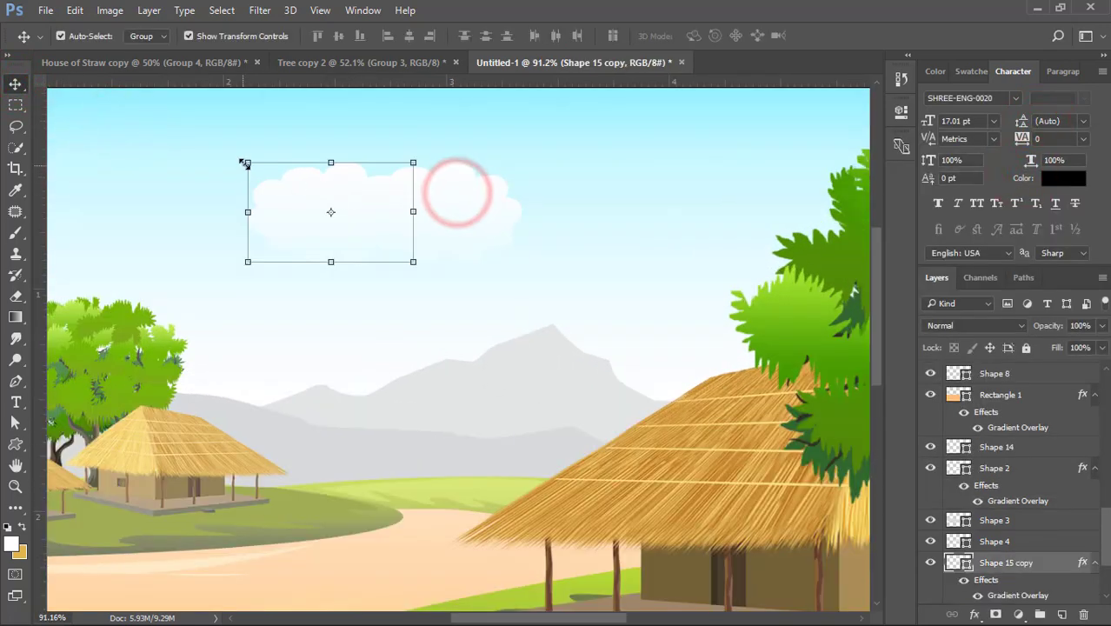
pyautogui.moveTo(245, 164); pyautogui.dragTo(297, 181)
pyautogui.press('Return')
pyautogui.click(300, 148)
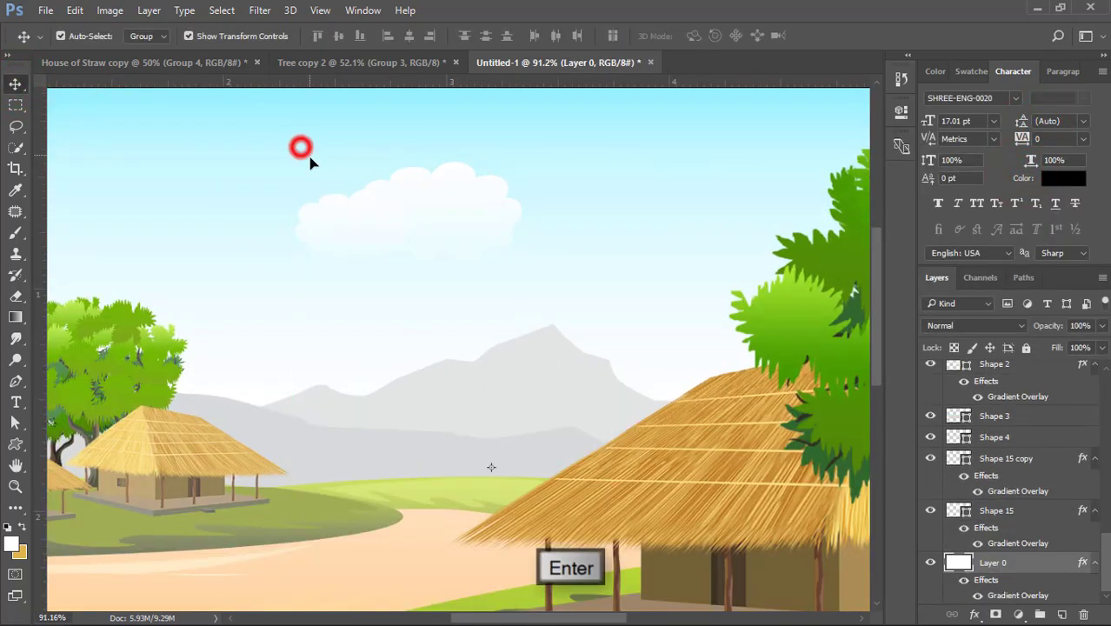
# - Add two more smaller copies of the cloud, one overlapping its right side and one beneath it, to build up a cloud cluster
pyautogui.moveTo(361, 212); pyautogui.dragTo(500, 253)
pyautogui.click(571, 205)
pyautogui.click(578, 160)
pyautogui.click(522, 324)
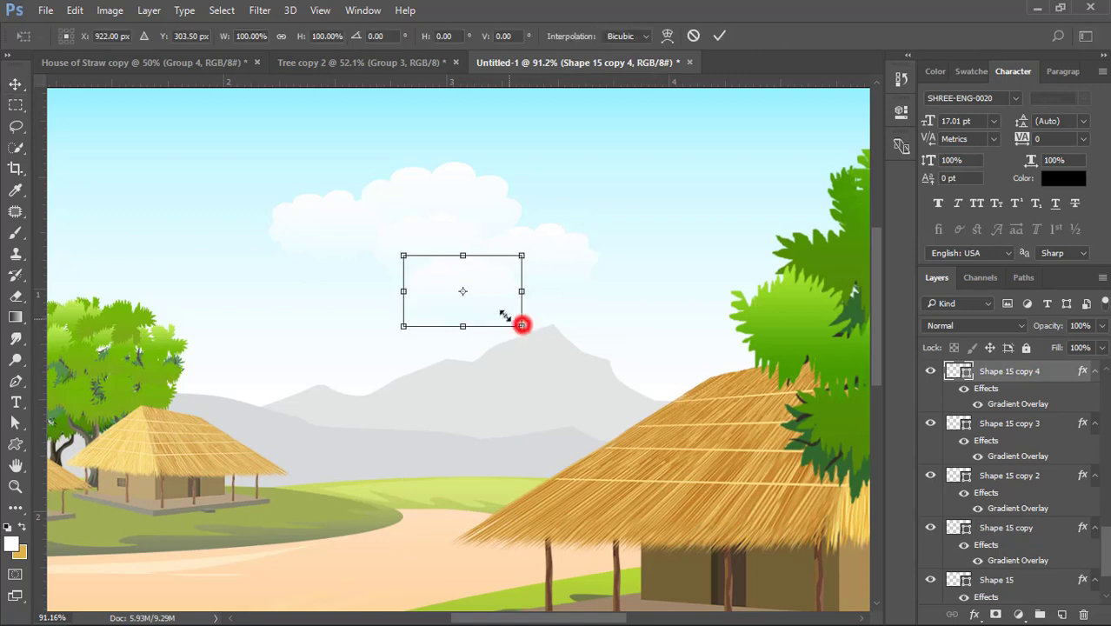
pyautogui.moveTo(522, 324); pyautogui.dragTo(487, 293)
pyautogui.press('Return')
pyautogui.scroll(-2, 463, 253)
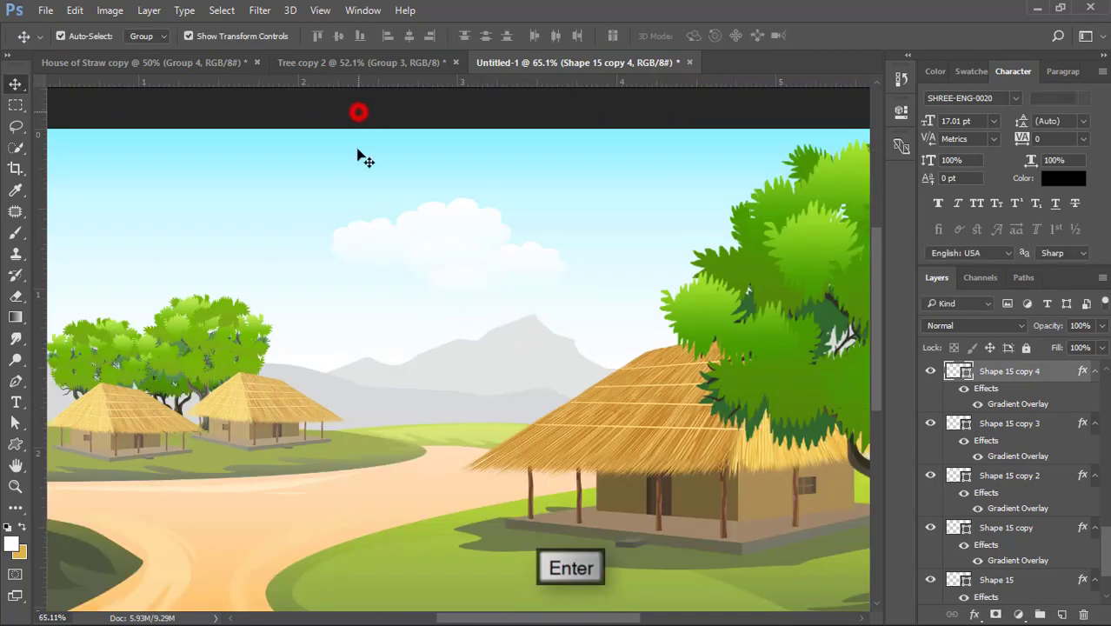
pyautogui.scroll(-3, 359, 156)
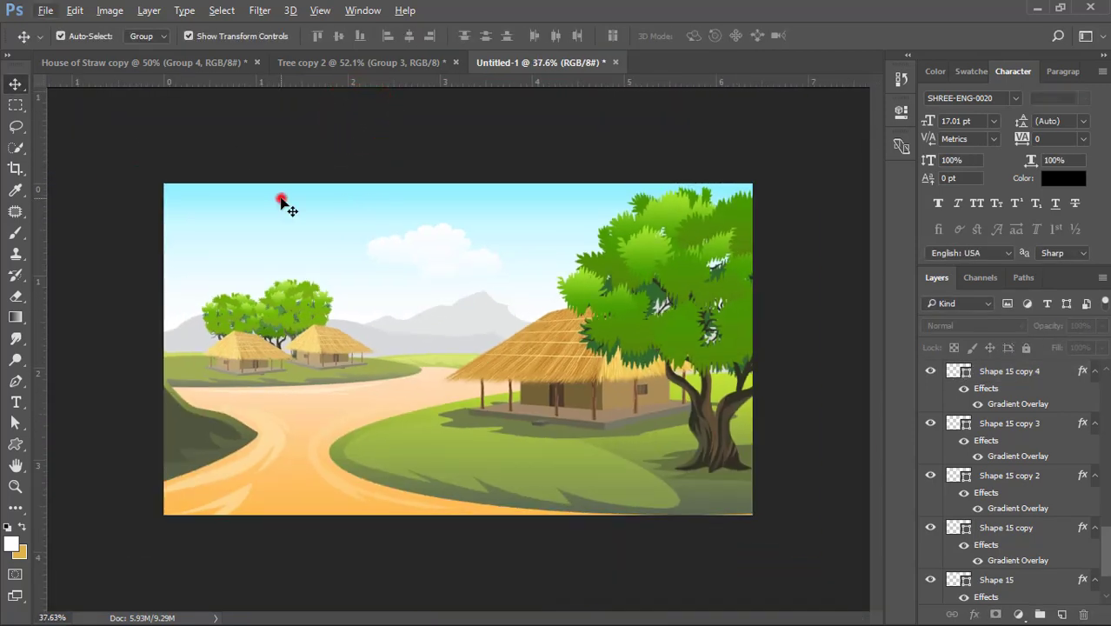
# - Lock the sky background layer and place copies of the whole cloud cluster on the left and right sides of the sky
pyautogui.click(281, 202)
pyautogui.click(1027, 347)
pyautogui.moveTo(320, 207); pyautogui.dragTo(593, 238)
pyautogui.press('Return')
pyautogui.click(472, 174)
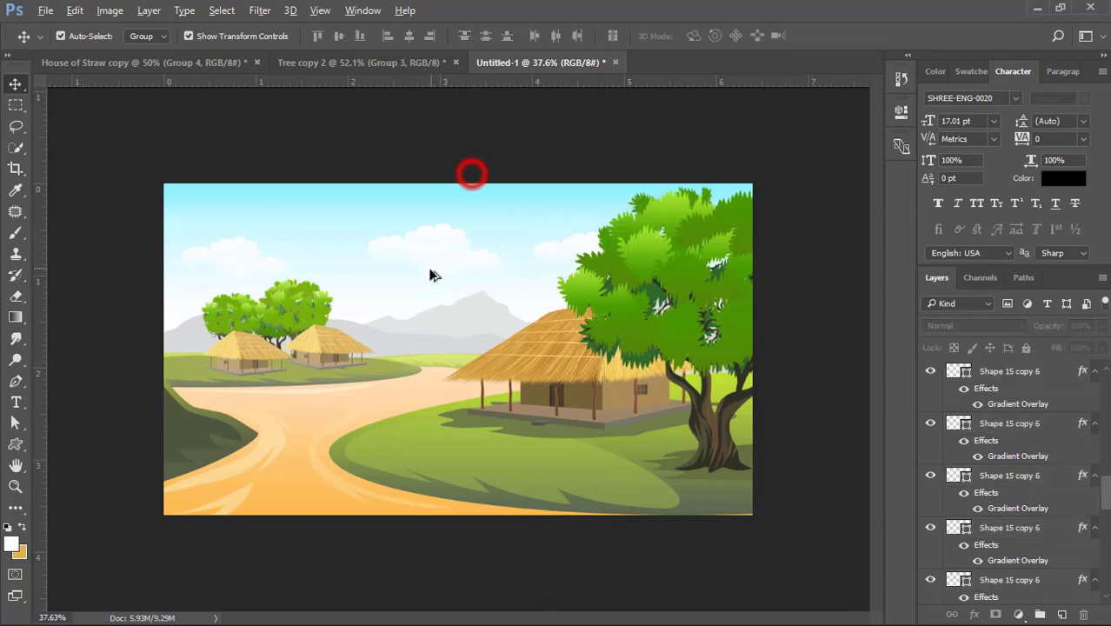
pyautogui.scroll(-1, 430, 275)
pyautogui.scroll(3, 425, 285)
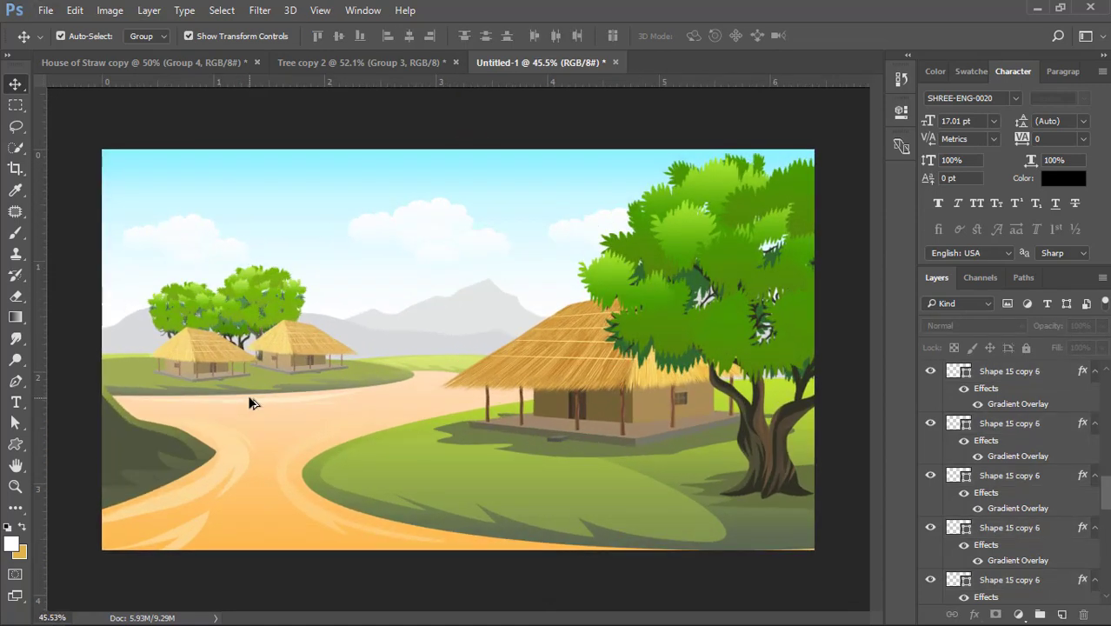
pyautogui.click(266, 439)
pyautogui.click(427, 137)
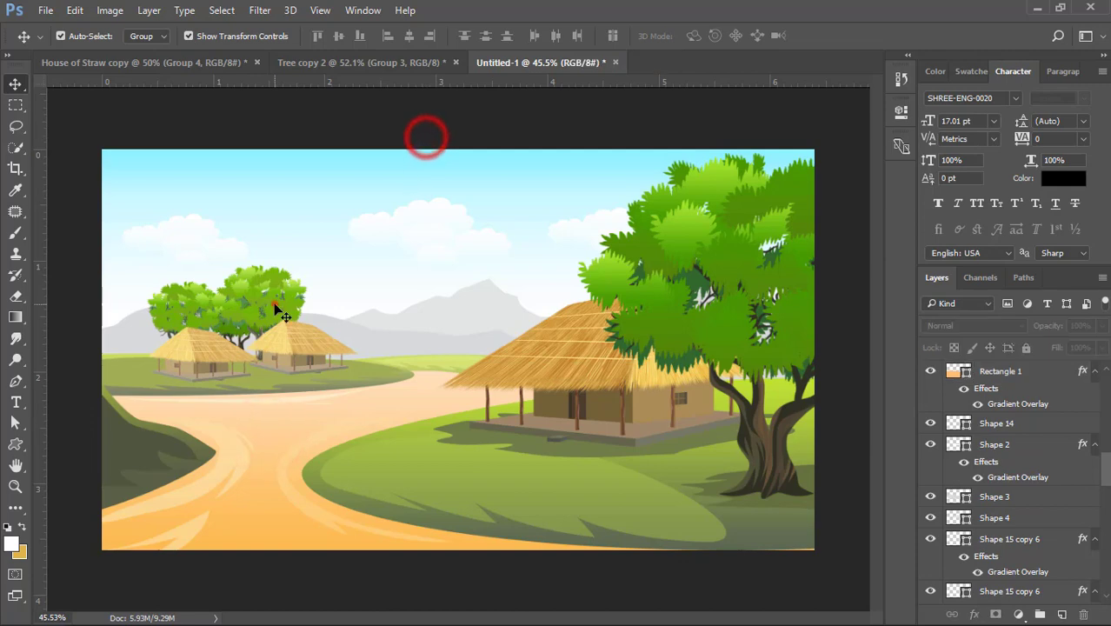
# - Brighten the right-hand distant tree by setting its clipped Levels adjustment to midtone 1.99 and white input about 238
pyautogui.click(274, 304)
pyautogui.scroll(1, 1003, 398)
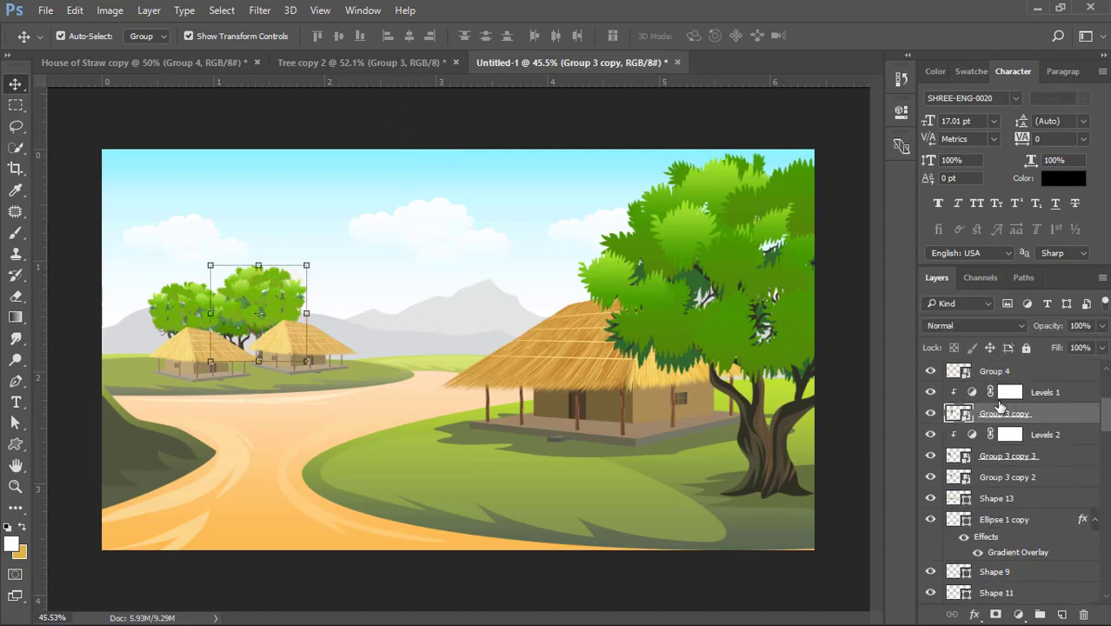
pyautogui.click(995, 393)
pyautogui.doubleClick(972, 392)
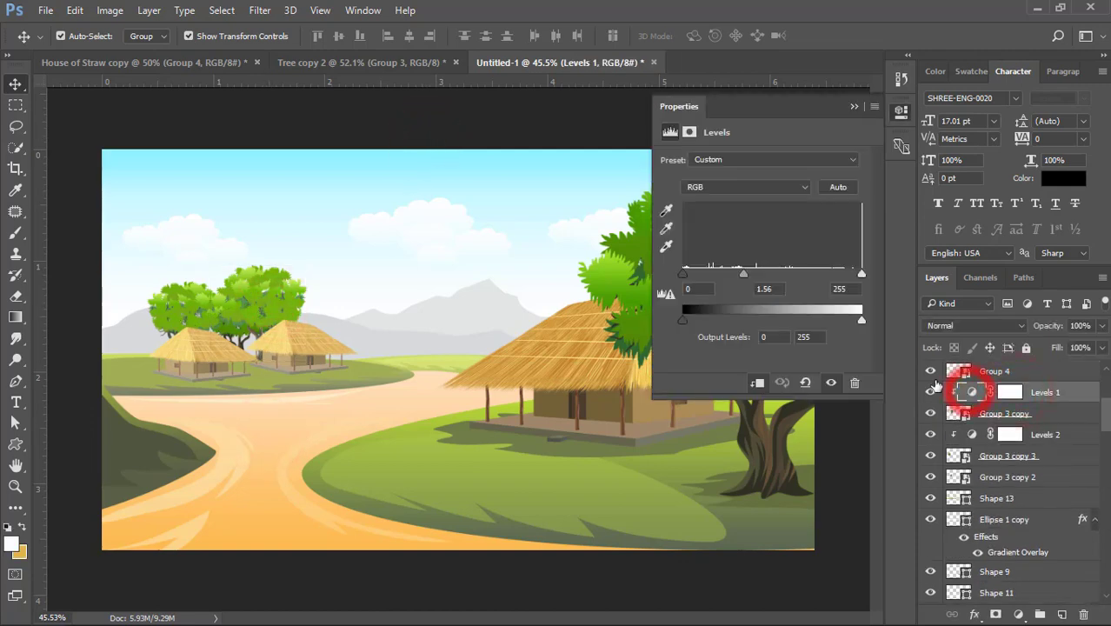
pyautogui.moveTo(731, 277); pyautogui.dragTo(730, 276)
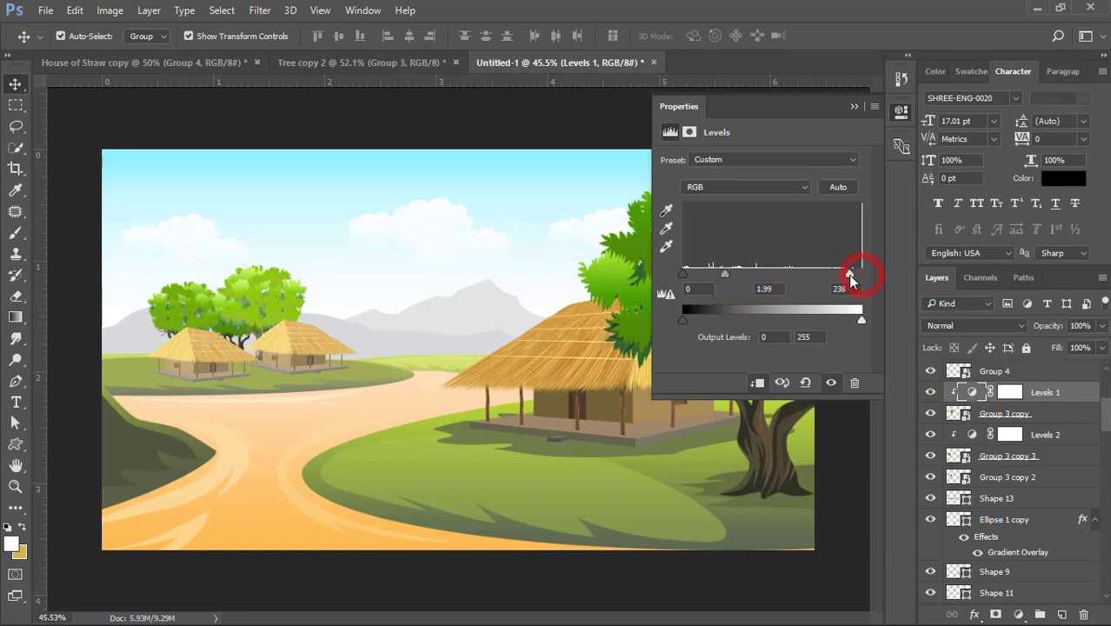
pyautogui.click(854, 106)
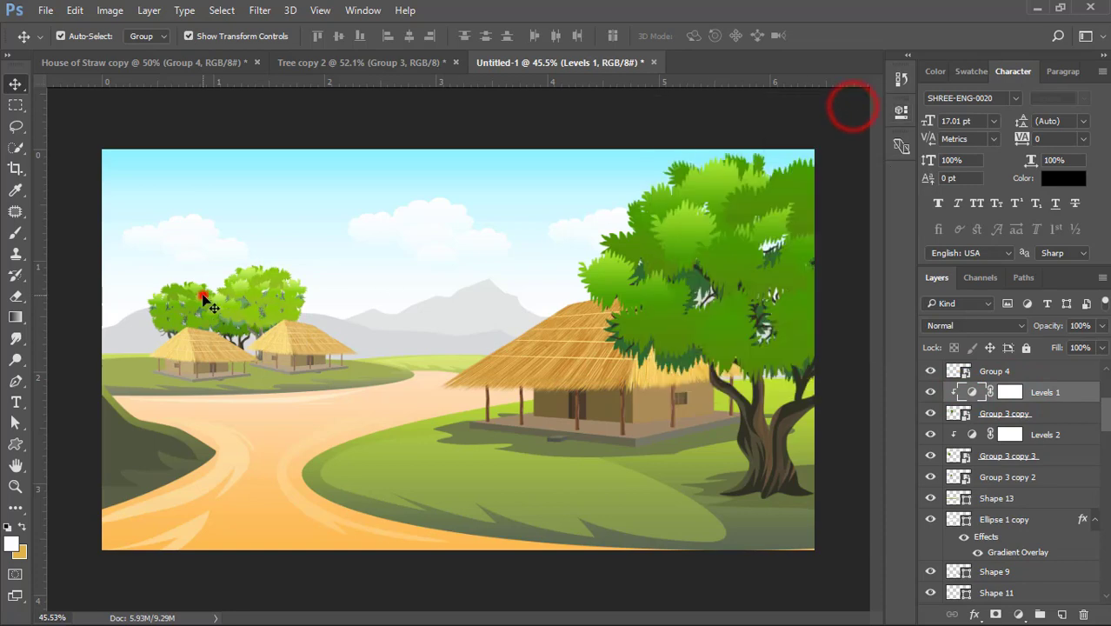
# - Brighten the left-hand distant tree by setting the midtone of its clipped Levels adjustment to about 1.75
pyautogui.click(203, 296)
pyautogui.doubleClick(973, 435)
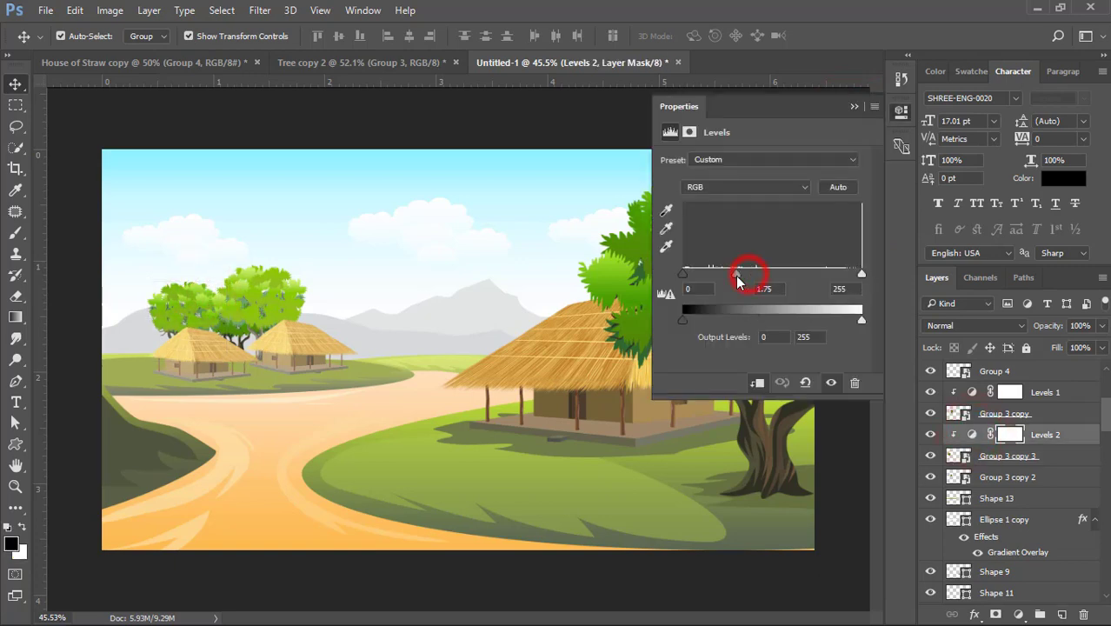
pyautogui.click(854, 106)
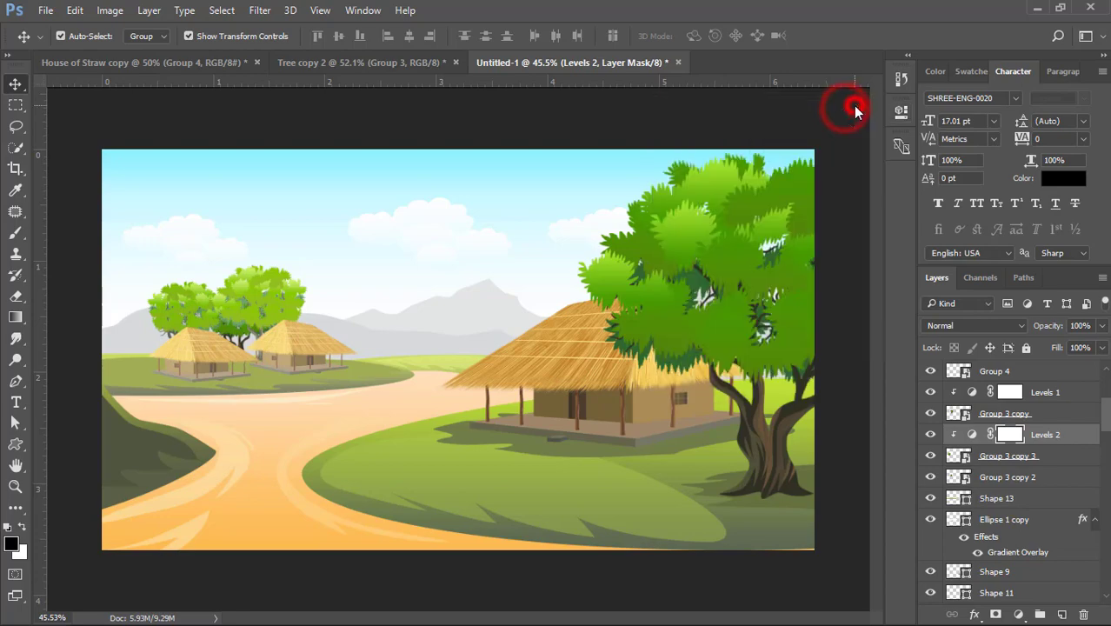
pyautogui.click(55, 111)
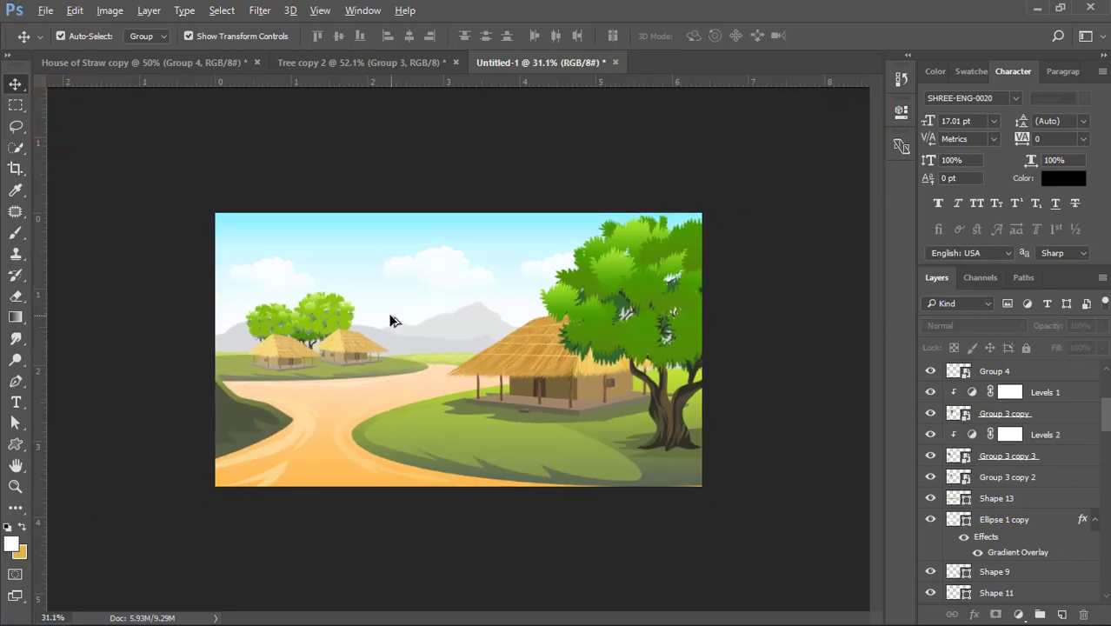